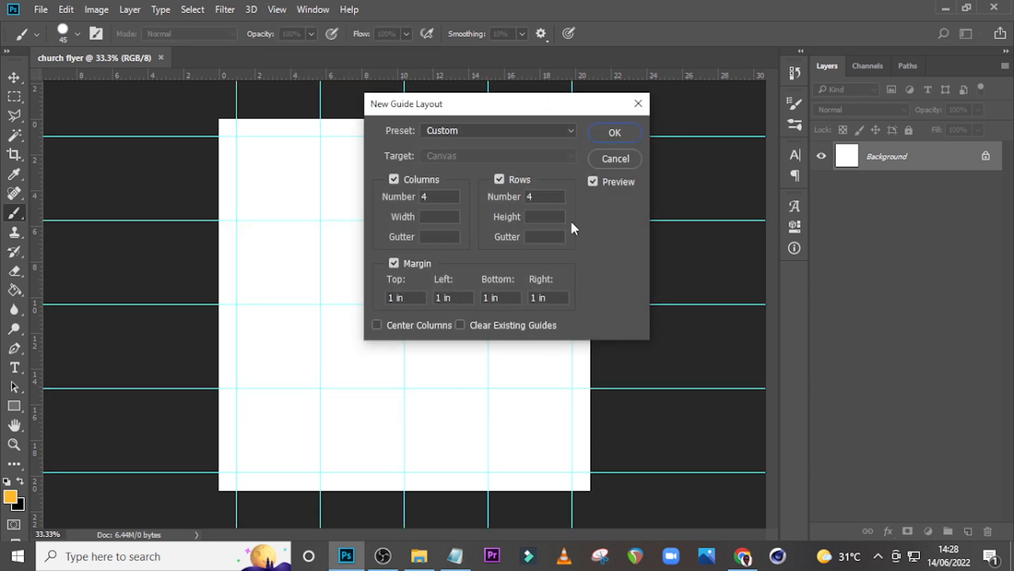
Apply the guide layout of 4 columns, 4 rows and 1 in margins, and unlock the Background layer.
left_click(617, 135)
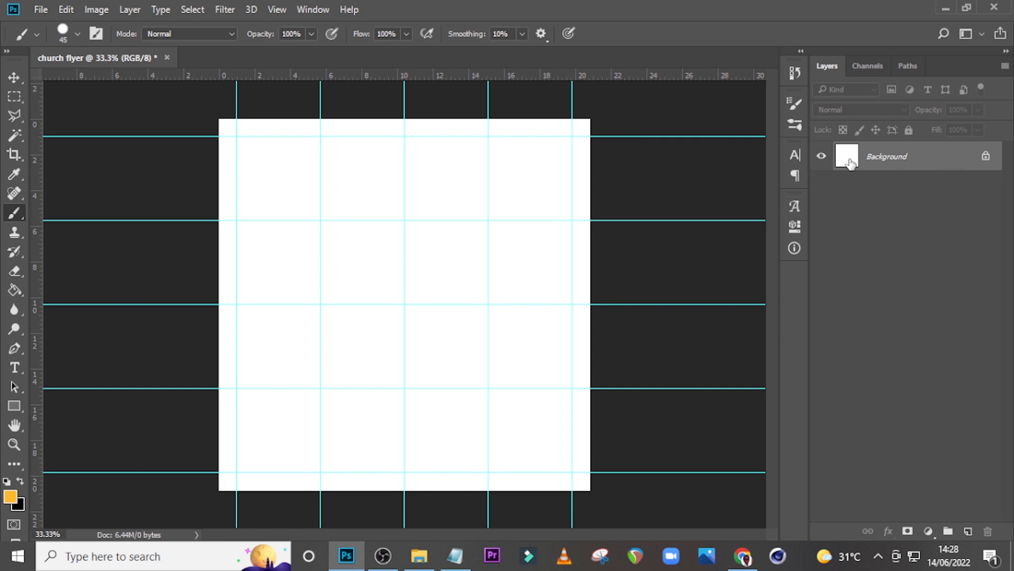
left_click(986, 158)
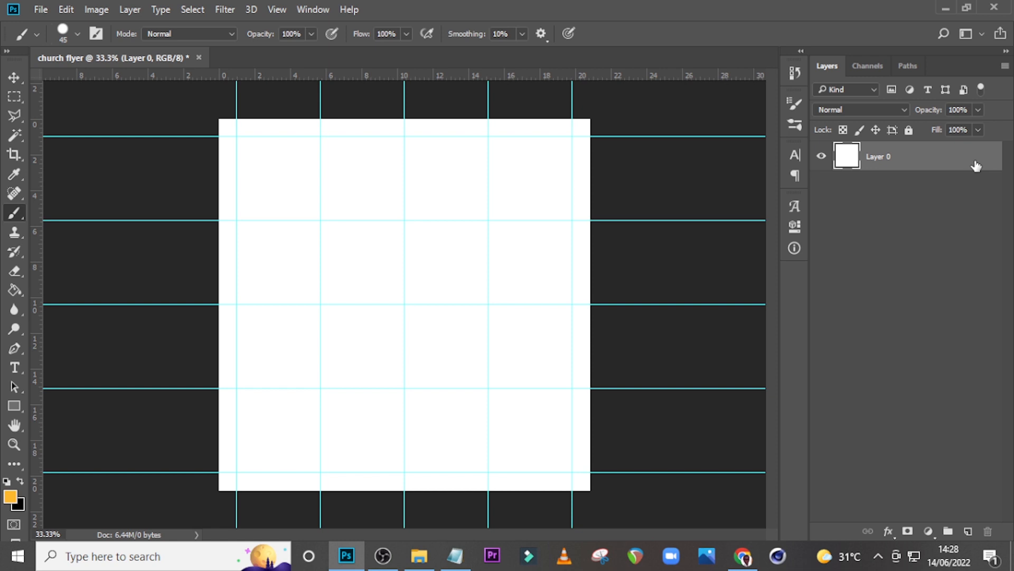
Place the white drapery image 1 on the canvas, enlarged and rotated so its folds sweep diagonally across the flyer.
left_click(419, 555)
left_click_drag(346, 187, 434, 320)
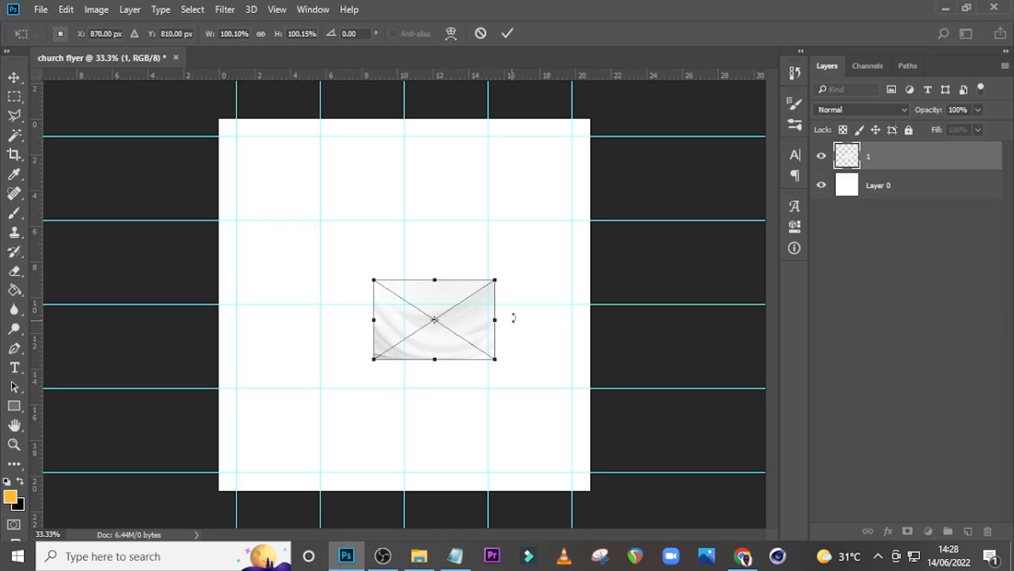
left_click_drag(493, 276, 645, 206)
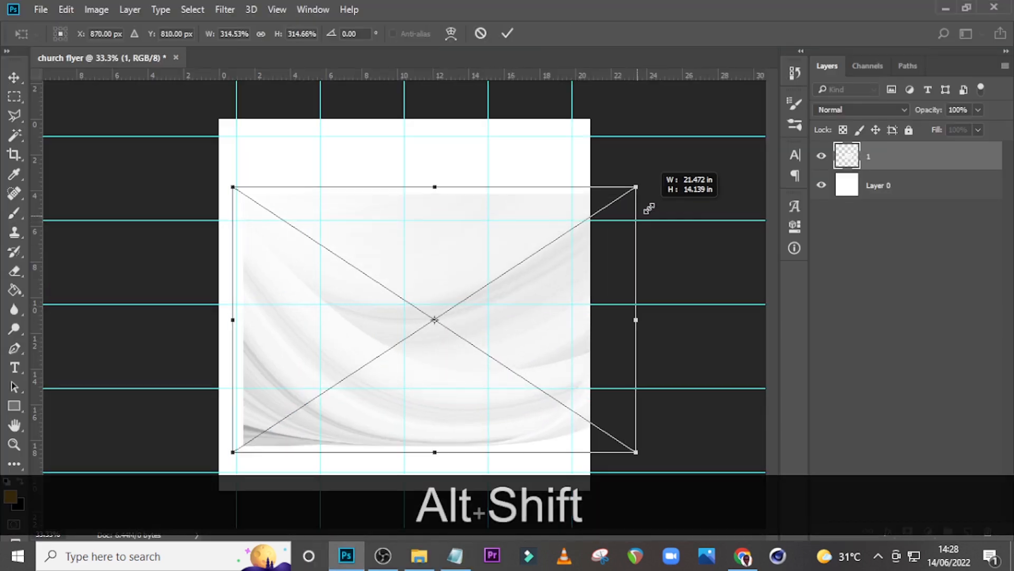
left_click_drag(688, 257, 698, 132)
left_click_drag(579, 125, 566, 79)
key("Return")
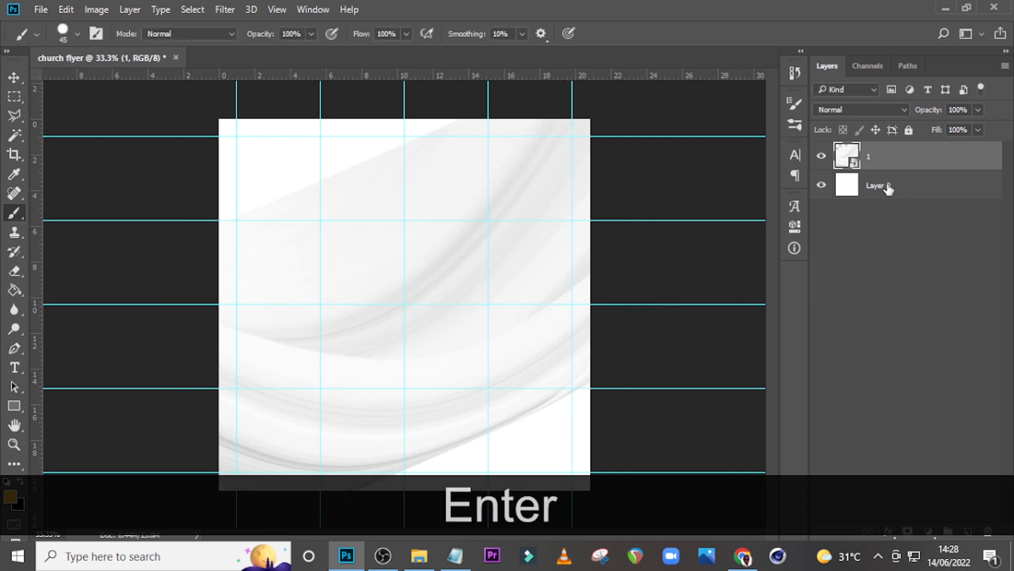
Group the drapery layer with Layer 0 and name the group BG.
left_click(887, 188, "ctrl")
key("ctrl+g")
double_click(878, 151)
key("Caps_Lock")
type("BG")
key("Return")
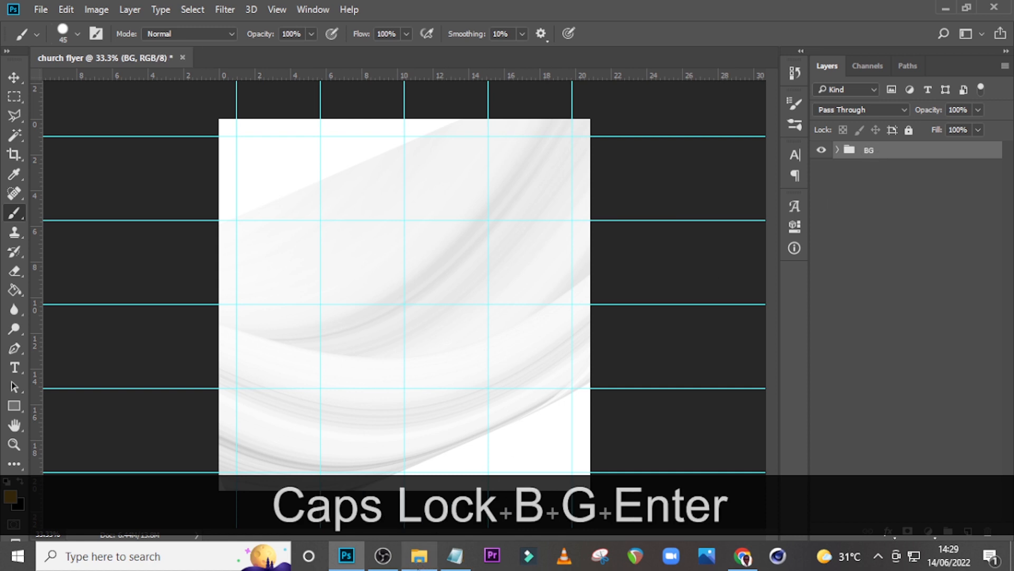
Place the cutout photo of the man on the flyer's right side, scaled to about 42%.
left_click(419, 555)
left_click(459, 217)
left_click_drag(459, 217, 462, 370)
left_click_drag(543, 301, 573, 330)
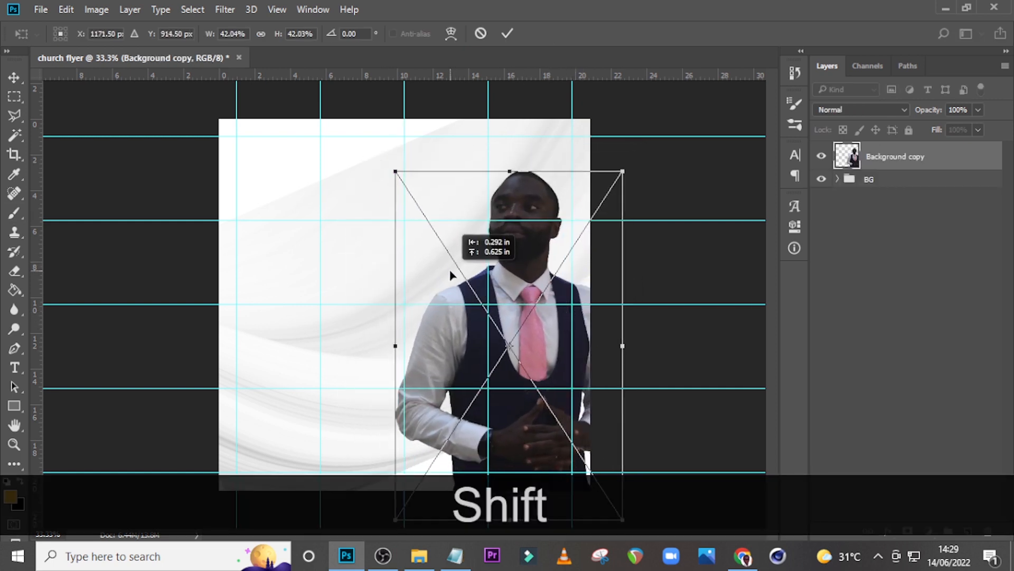
key("Return")
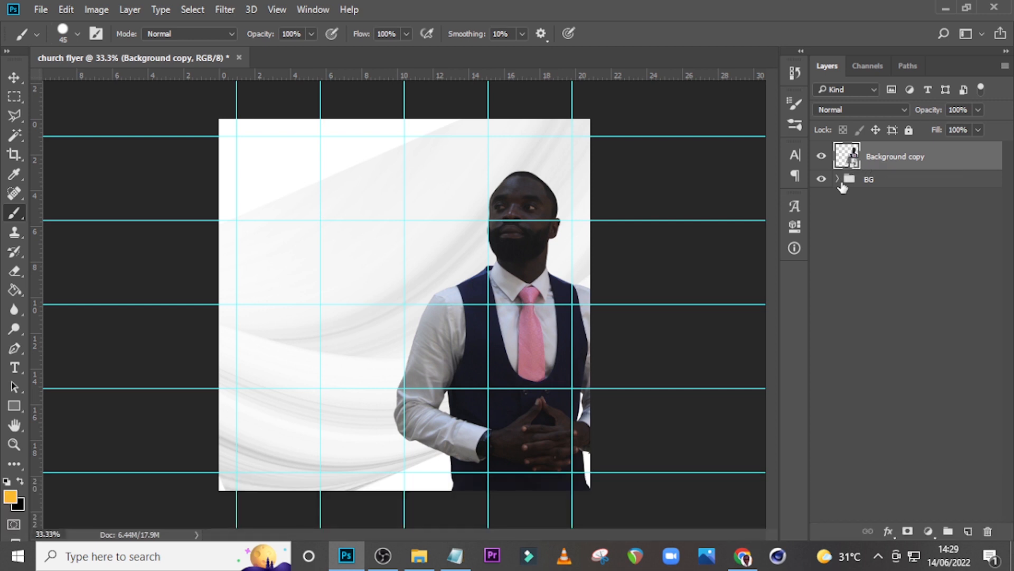
Add a Curves adjustment clipped to the man's photo and raise the highlights and midtones to brighten him.
left_click(929, 531)
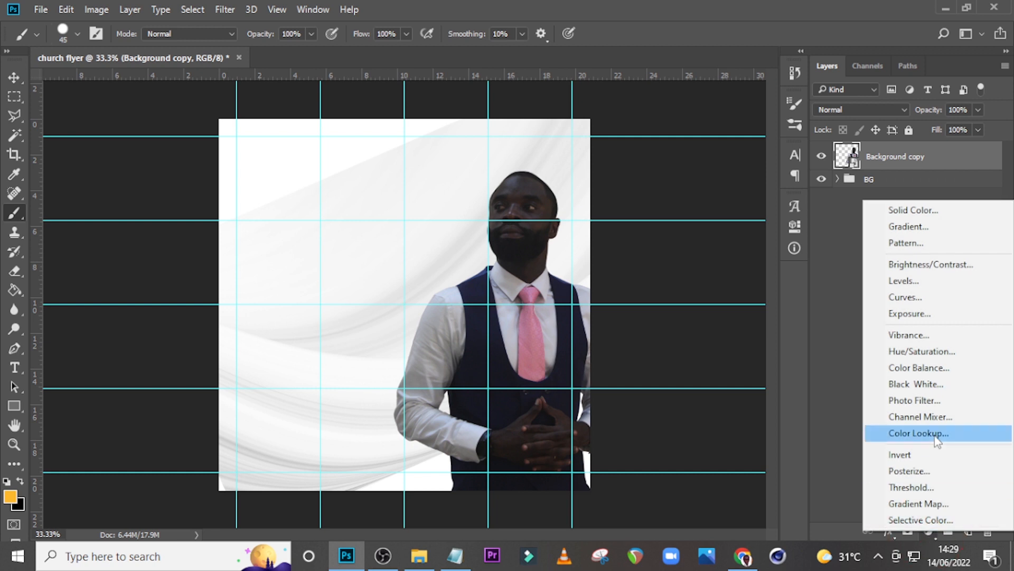
left_click(904, 299)
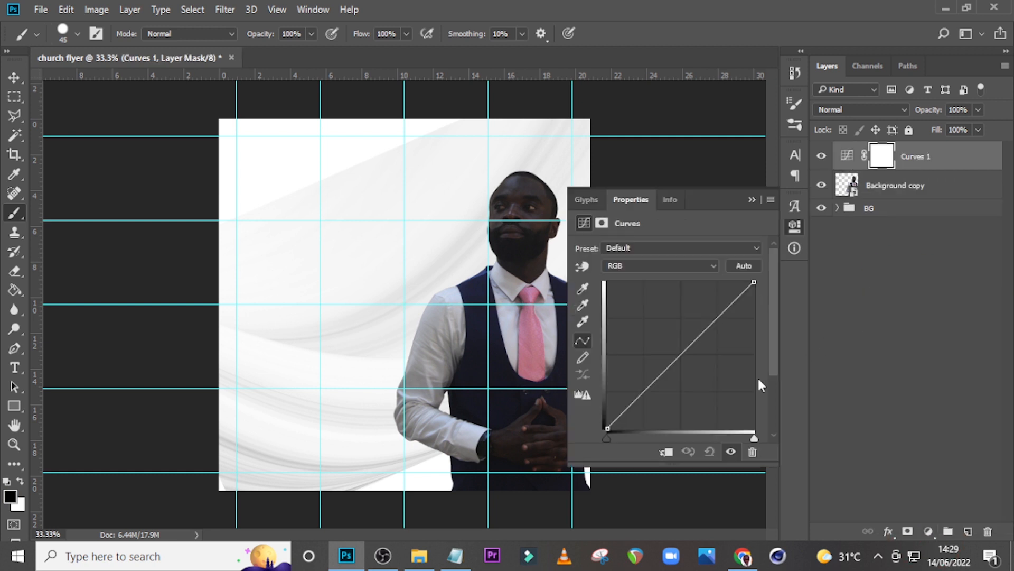
left_click(665, 452)
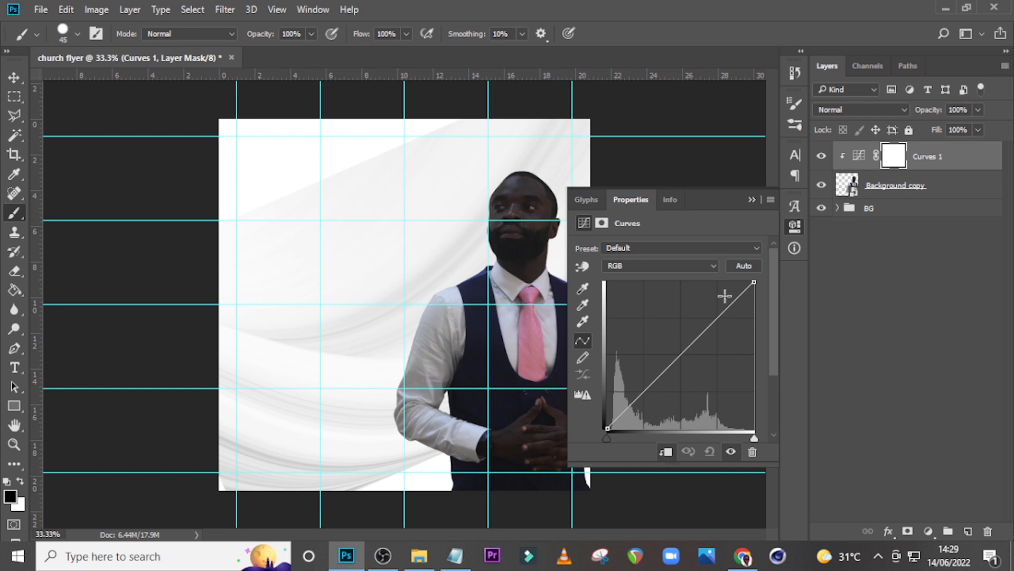
left_click_drag(717, 315, 702, 283)
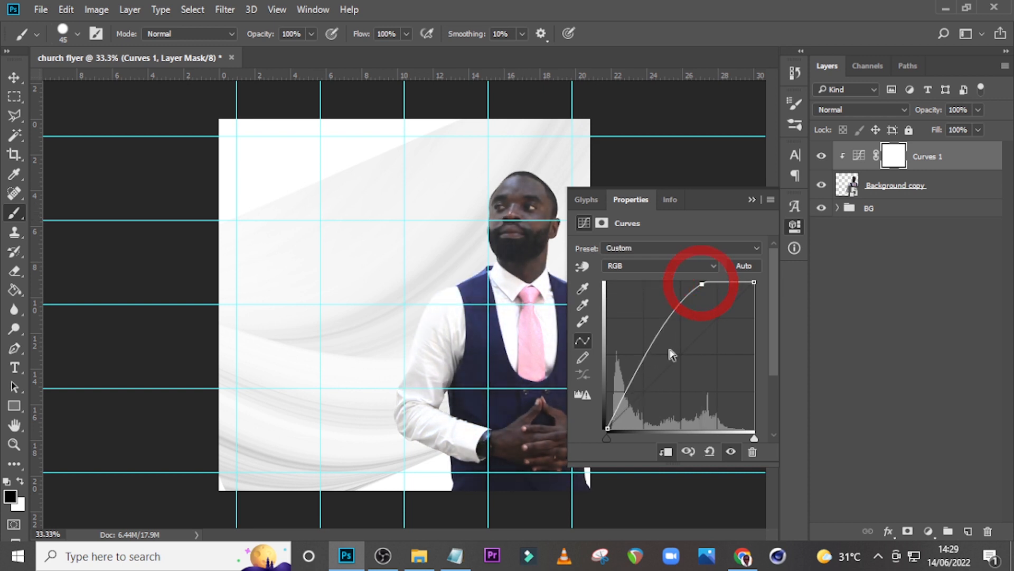
left_click(636, 375)
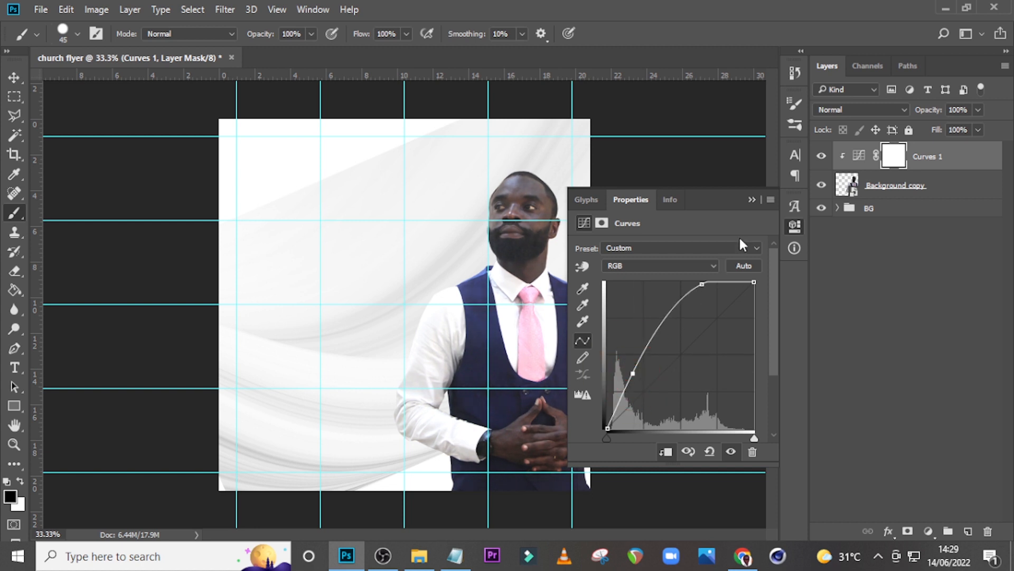
left_click(751, 200)
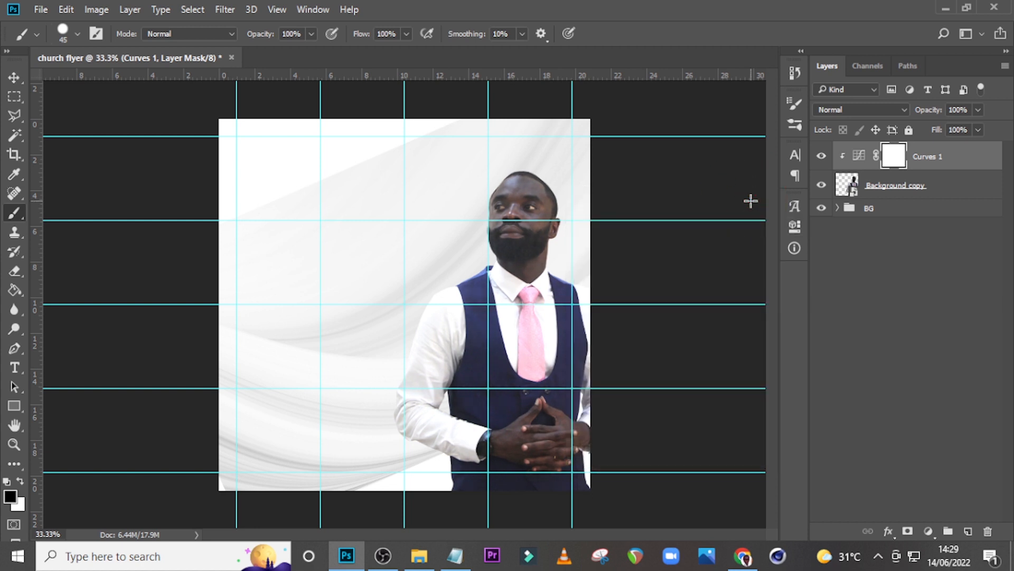
Add a Levels adjustment clipped to the man's photo with the black input level at 13, and compare with and without it.
left_click(929, 531)
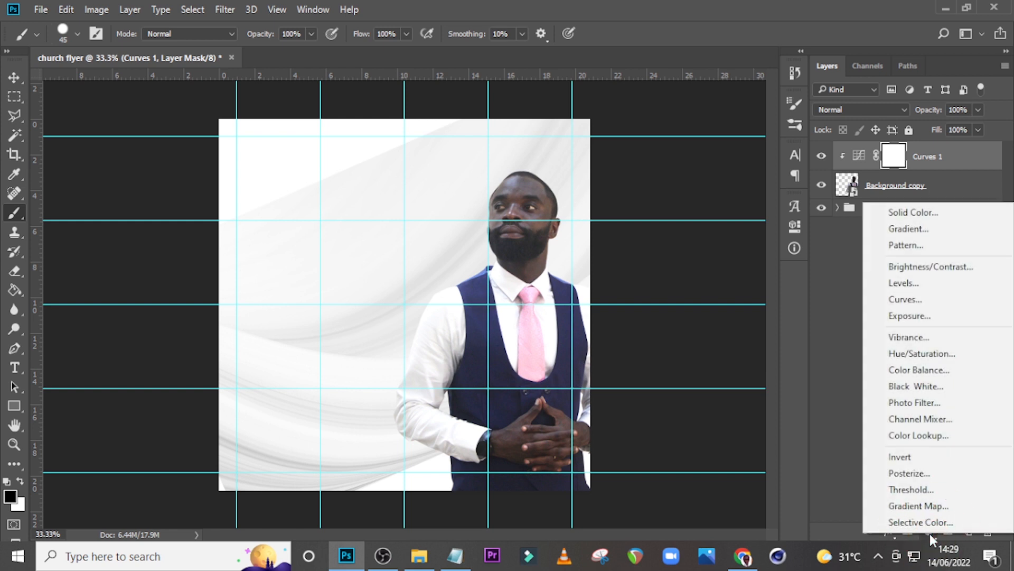
left_click(896, 285)
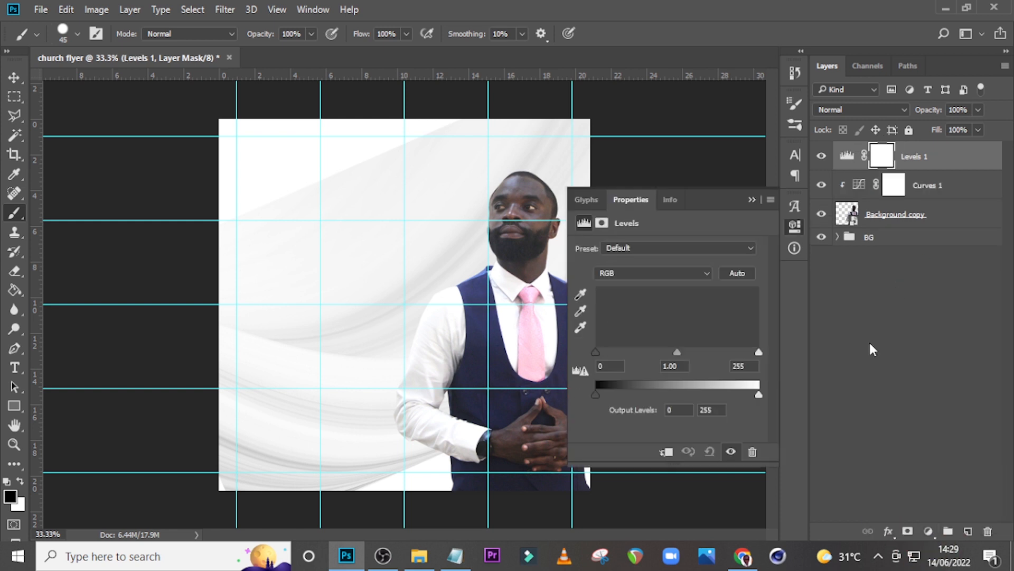
left_click(666, 453)
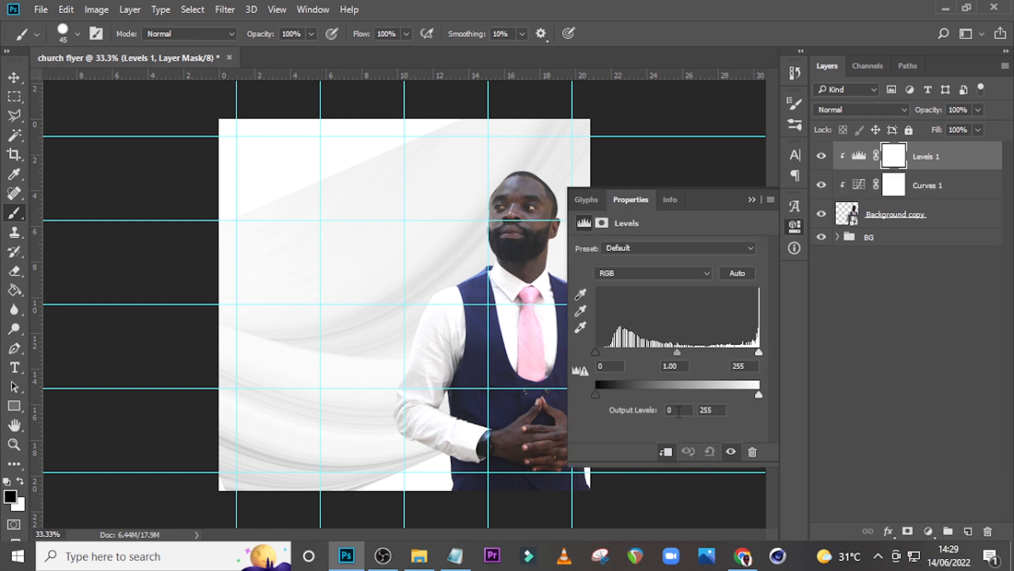
left_click(611, 368)
type("13")
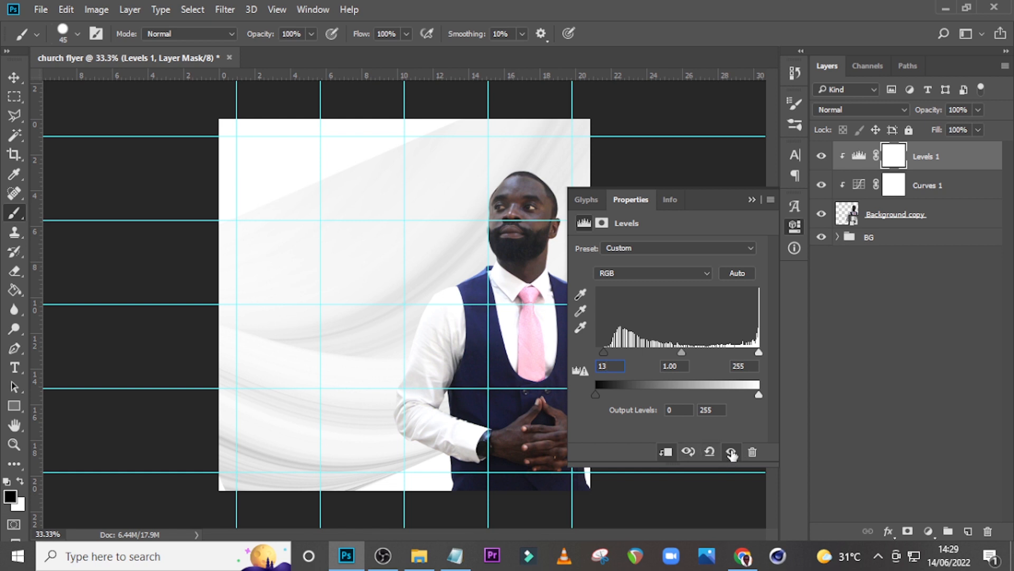
left_click(821, 157)
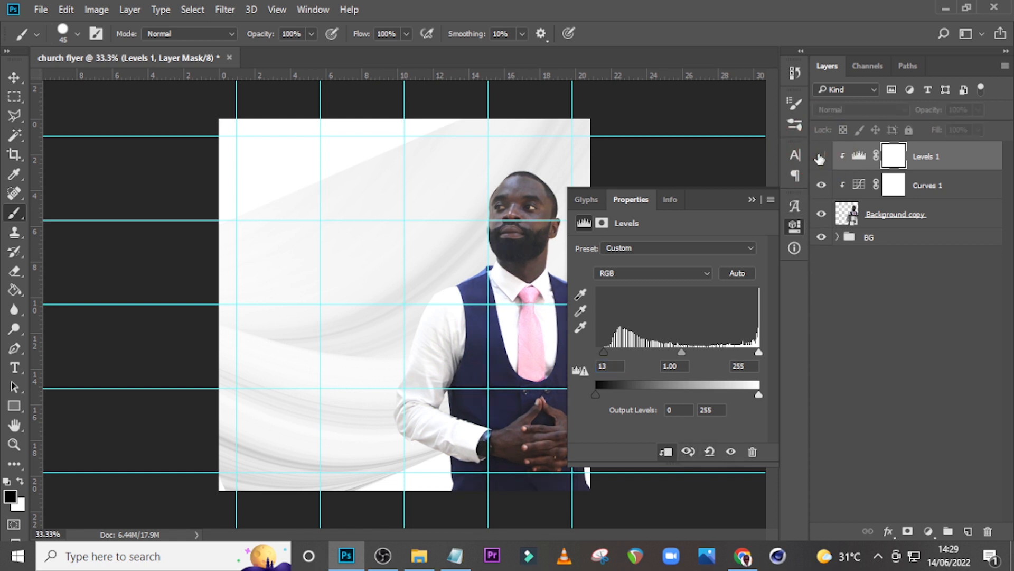
left_click(820, 157)
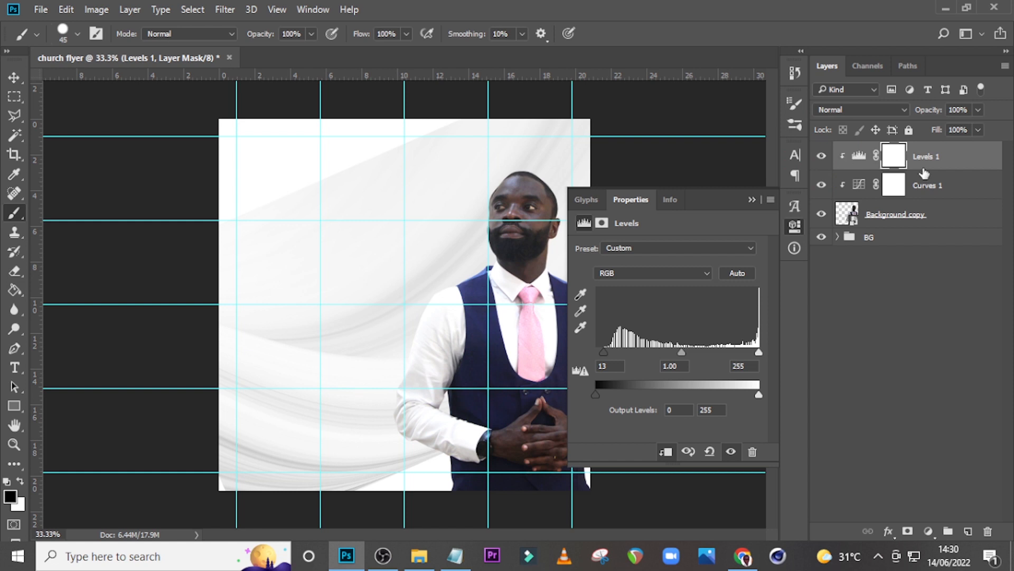
Add a second Curves adjustment clipped to the man, invert its mask to black and load his outline as a selection.
left_click(927, 532)
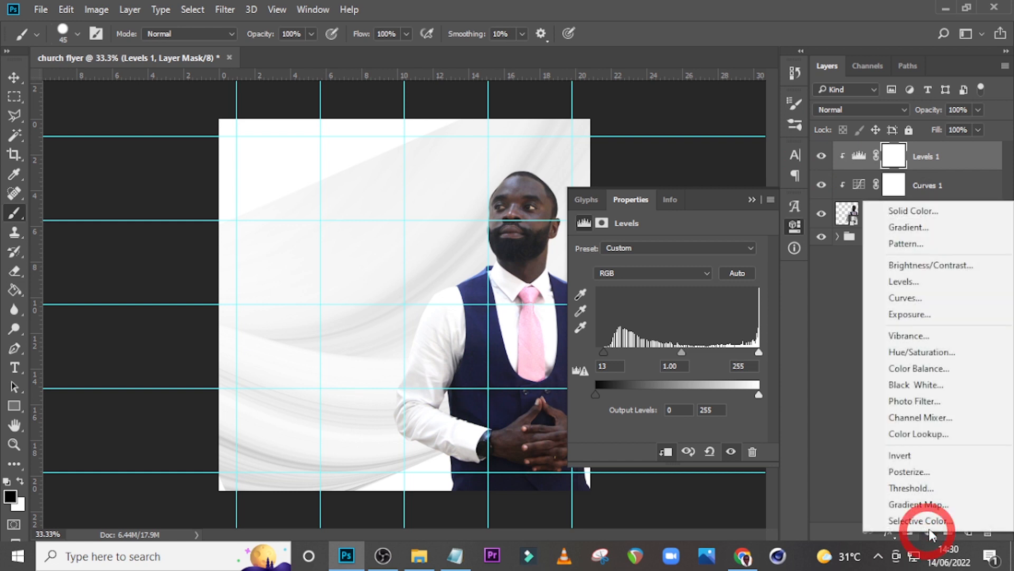
left_click(907, 300)
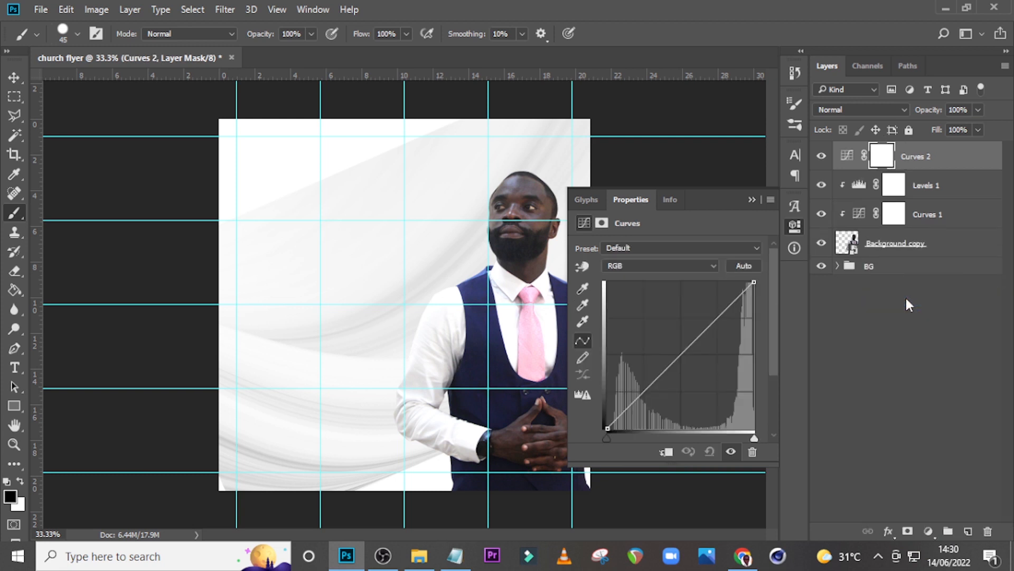
left_click(665, 452)
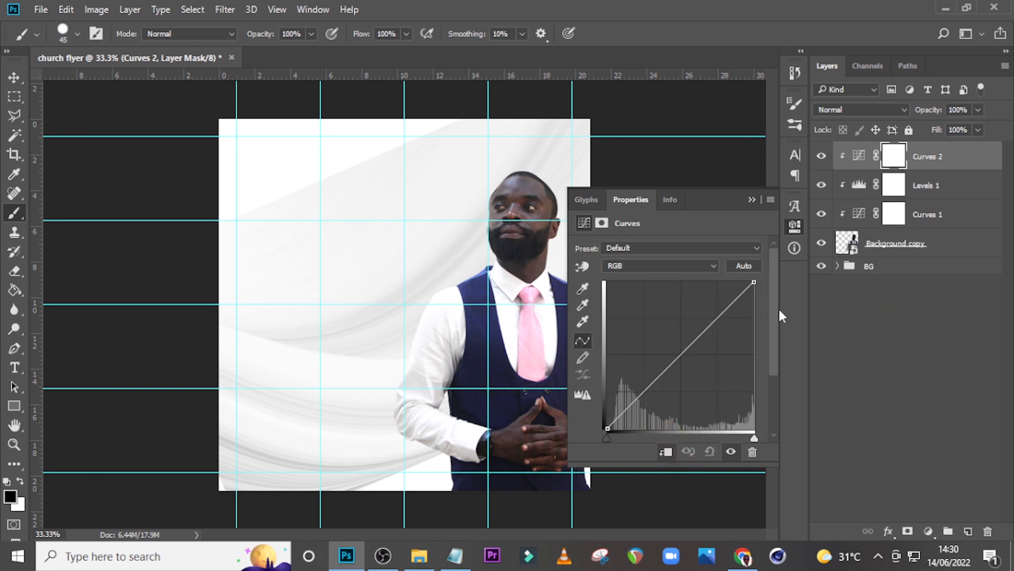
key("ctrl+i")
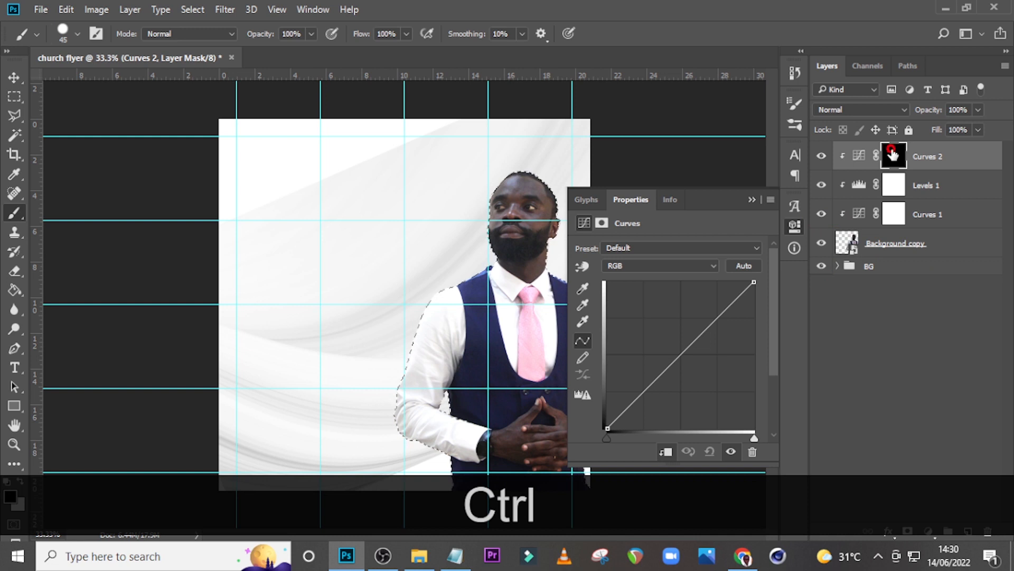
left_click(892, 155)
Paint the man's face in white on the Curves 2 mask with a 200 px brush.
key("b")
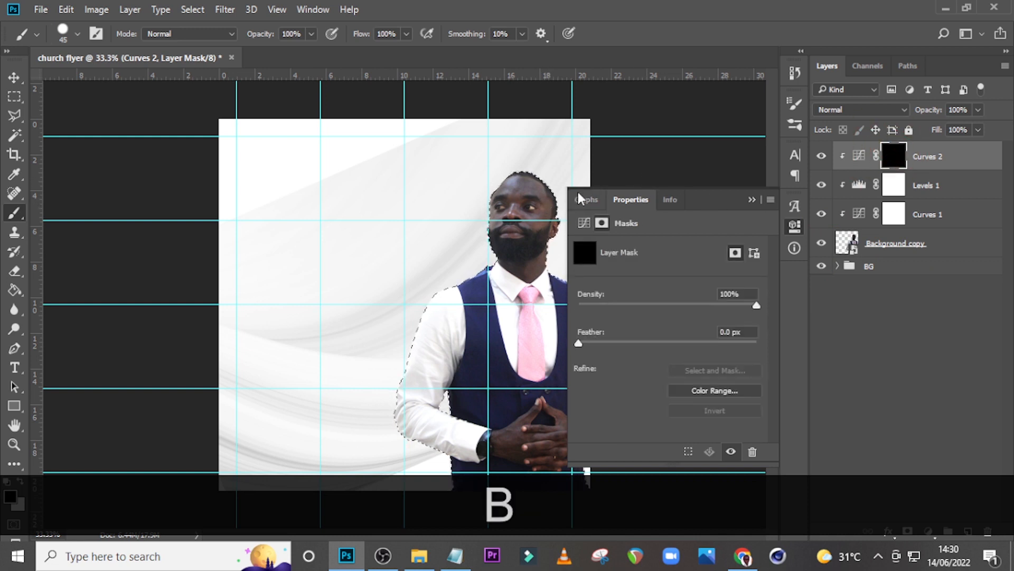
key("Caps_Lock")
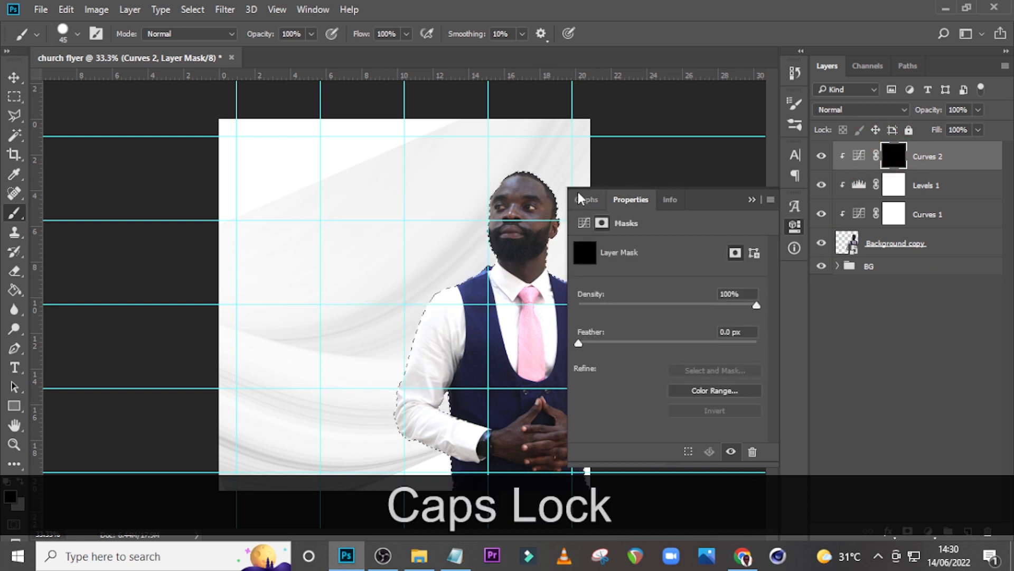
left_click(752, 199)
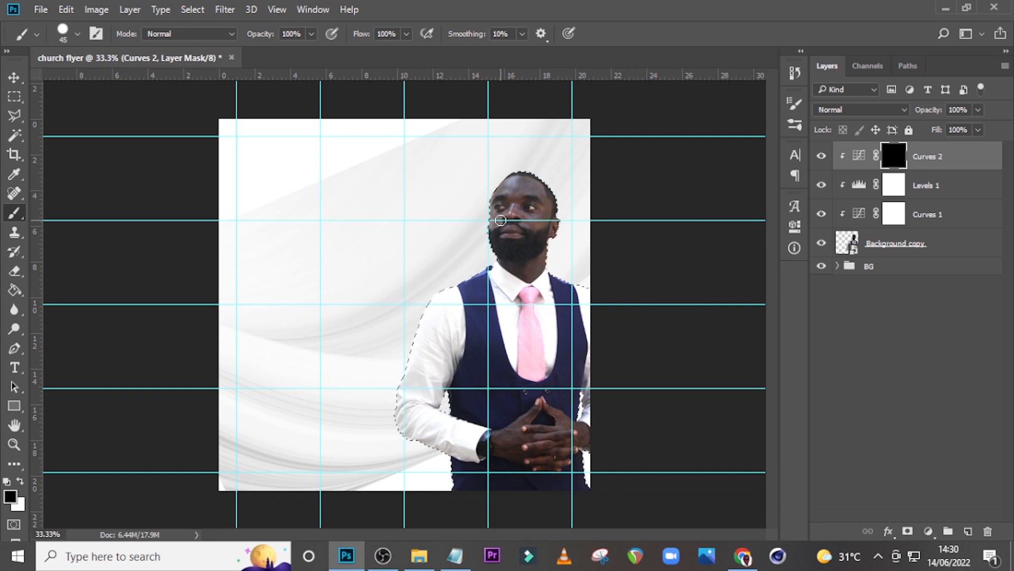
key("bracketright")
key("bracketright")
key("bracketright")
key("bracketright")
key("bracketright")
key("bracketright")
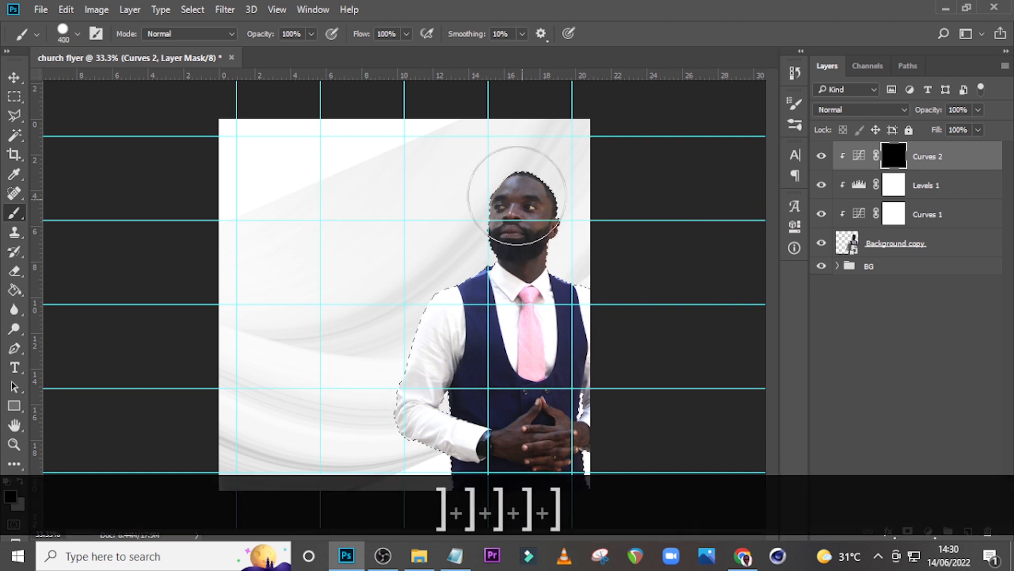
key("bracketleft")
key("bracketleft")
key("bracketleft")
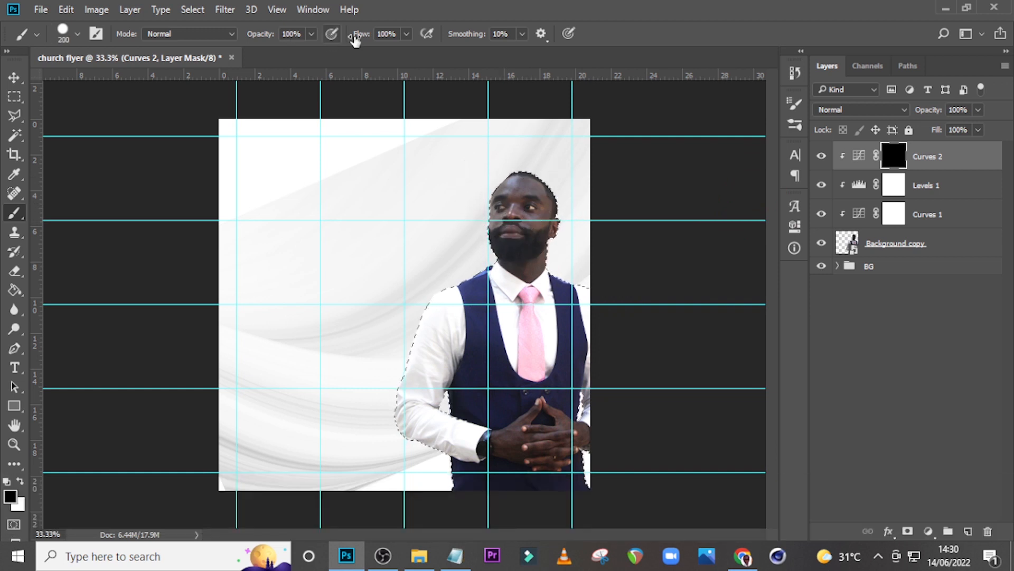
left_click(78, 34)
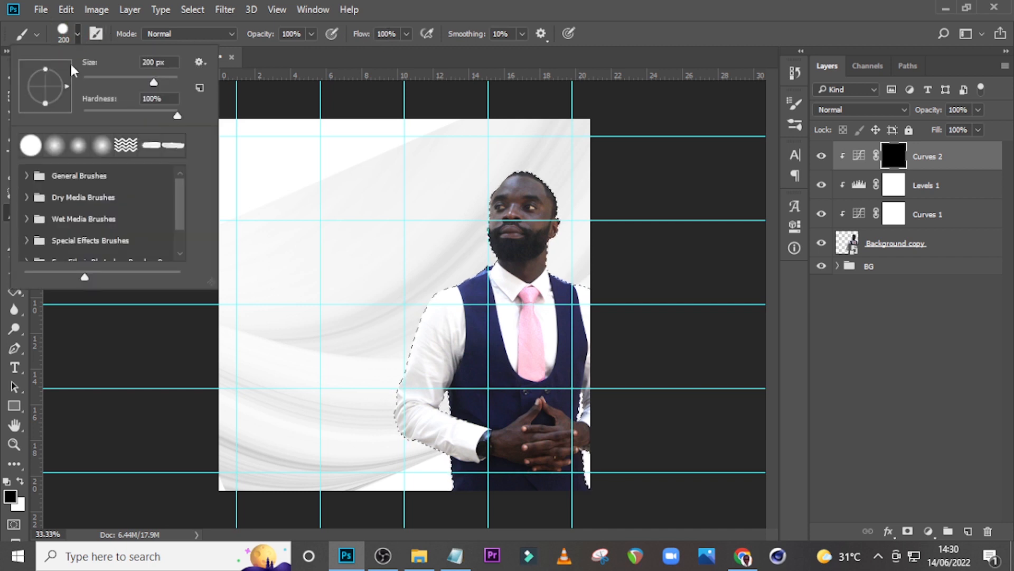
left_click(477, 3)
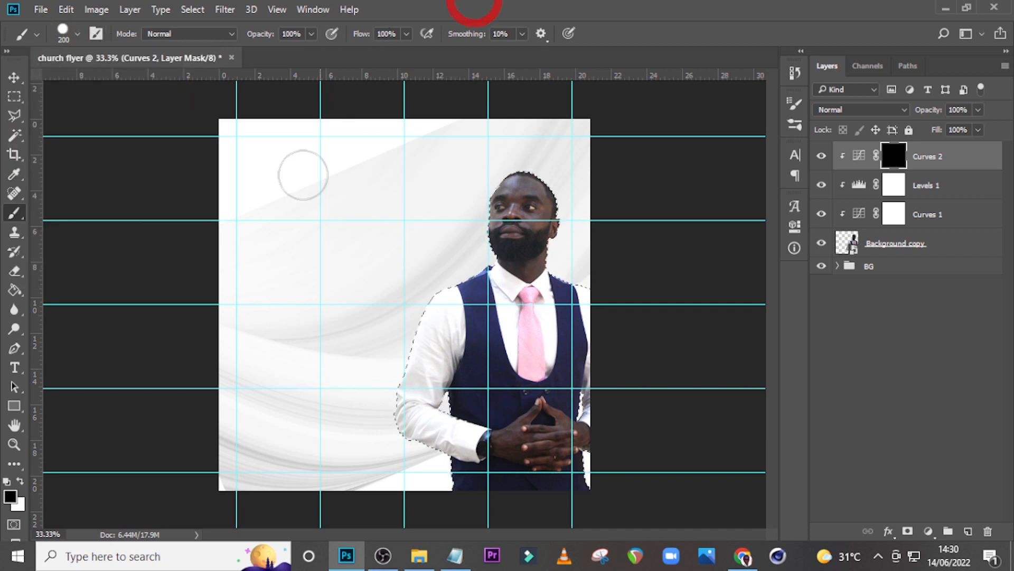
left_click(9, 495)
left_click_drag(570, 154, 531, 120)
left_click(898, 128)
left_click(894, 156)
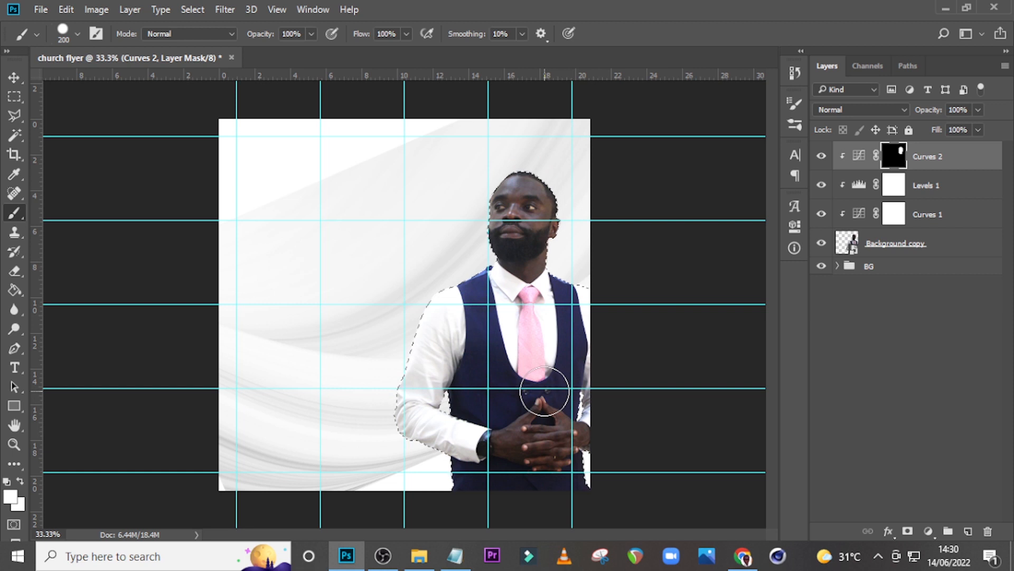
Paint the man's hands in white on the Curves 2 mask with the brush reduced to 40 px.
key("bracketleft")
key("bracketleft")
key("bracketleft")
key("bracketleft")
key("bracketleft")
key("bracketleft")
key("bracketleft")
key("bracketleft")
key("bracketleft")
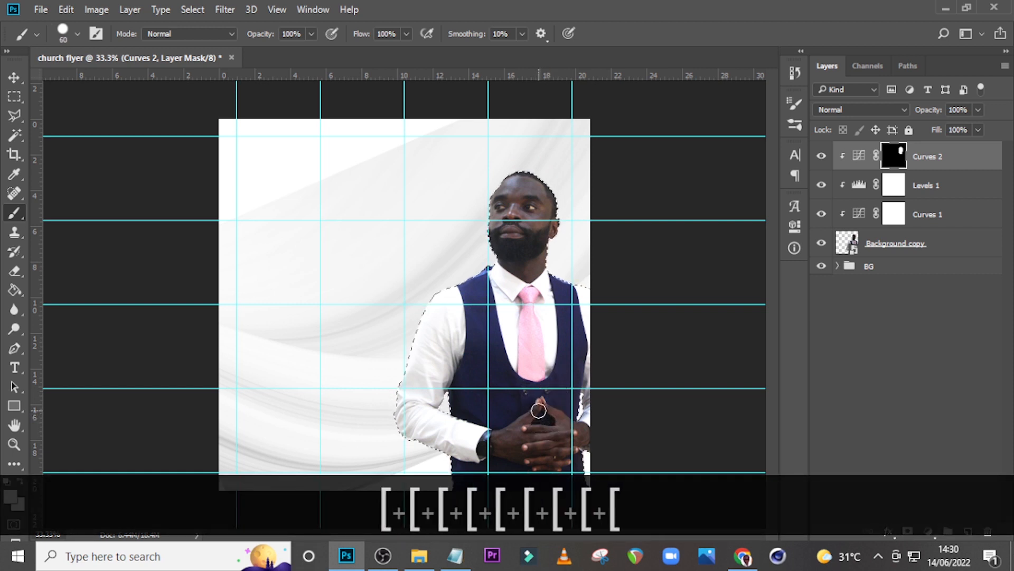
key("bracketleft")
key("bracketleft")
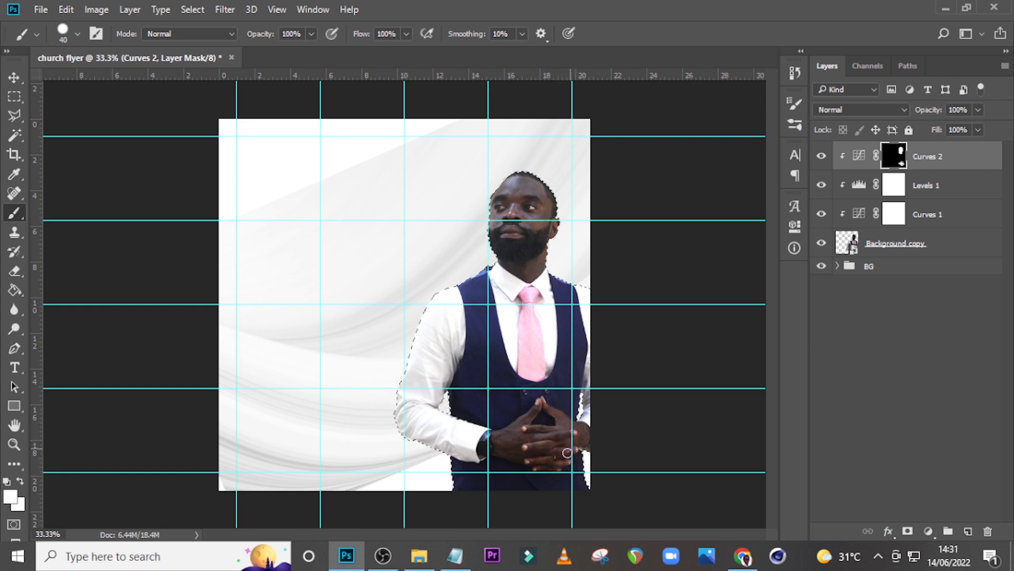
Raise the midtones of the Curves 2 adjustment slightly, deselect the man's outline, and compare with and without the adjustment.
double_click(857, 158)
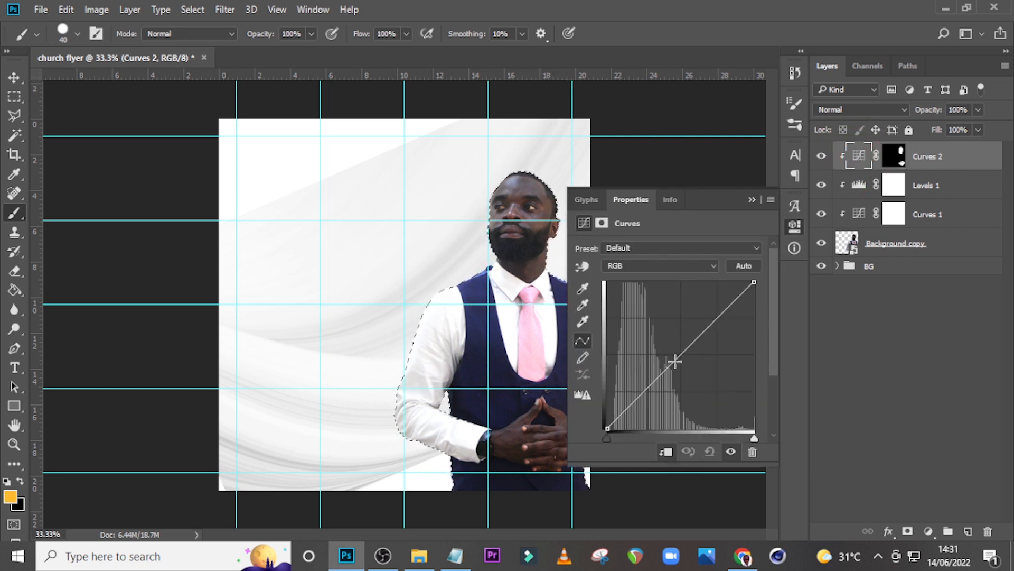
left_click_drag(674, 361, 666, 354)
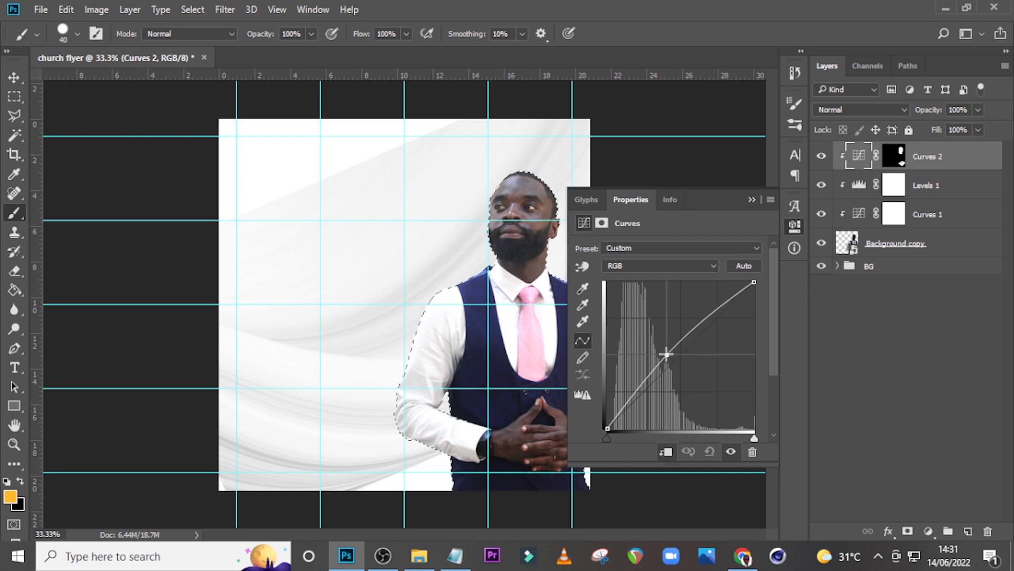
left_click(753, 199)
key("ctrl+d")
left_click(822, 156)
left_click(822, 157)
left_click(822, 157)
left_click(821, 156)
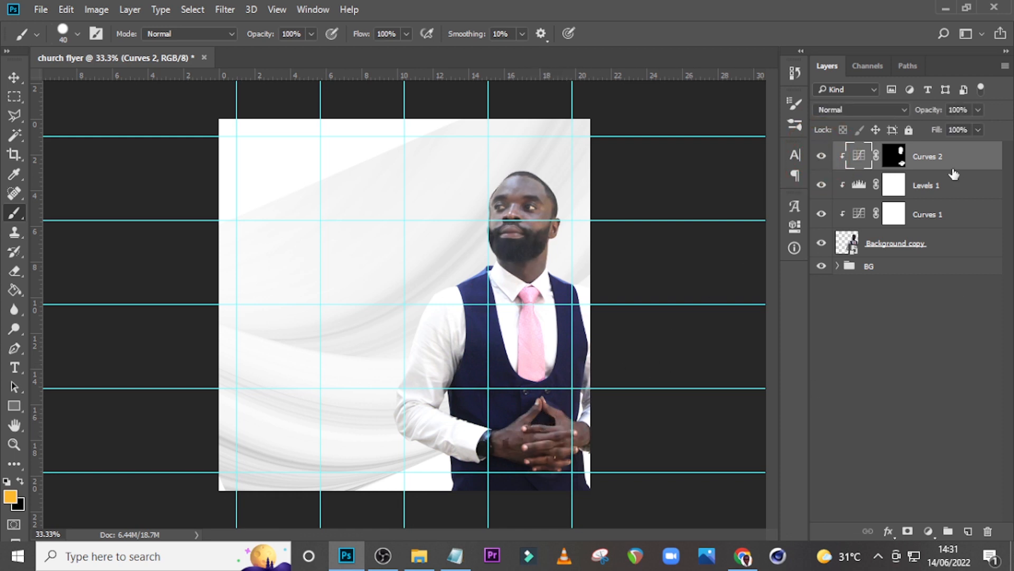
Touch up the Curves 2 mask with black near the man's hands, then with white and a 100 px brush at his face.
left_click(894, 156)
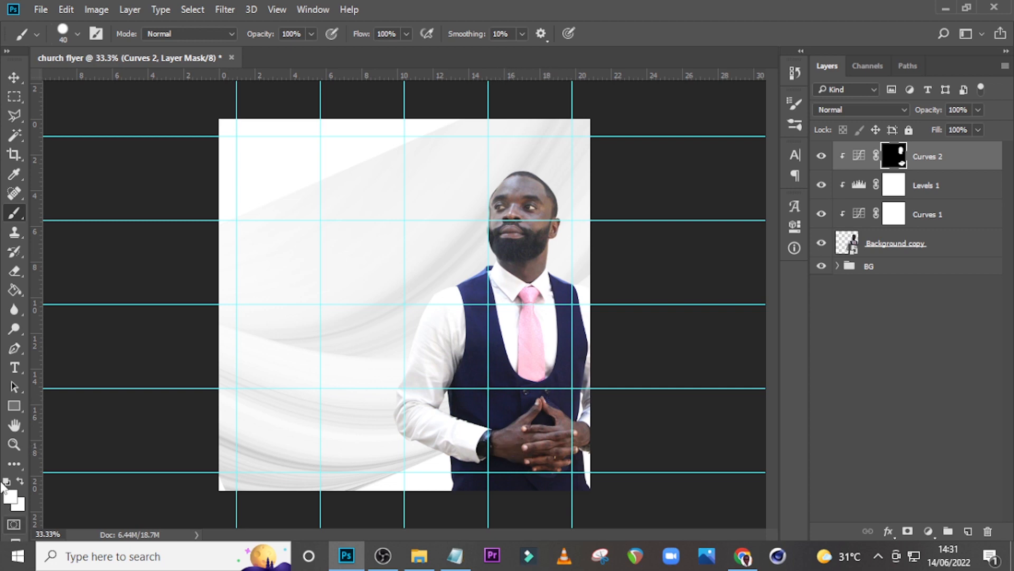
left_click(10, 497)
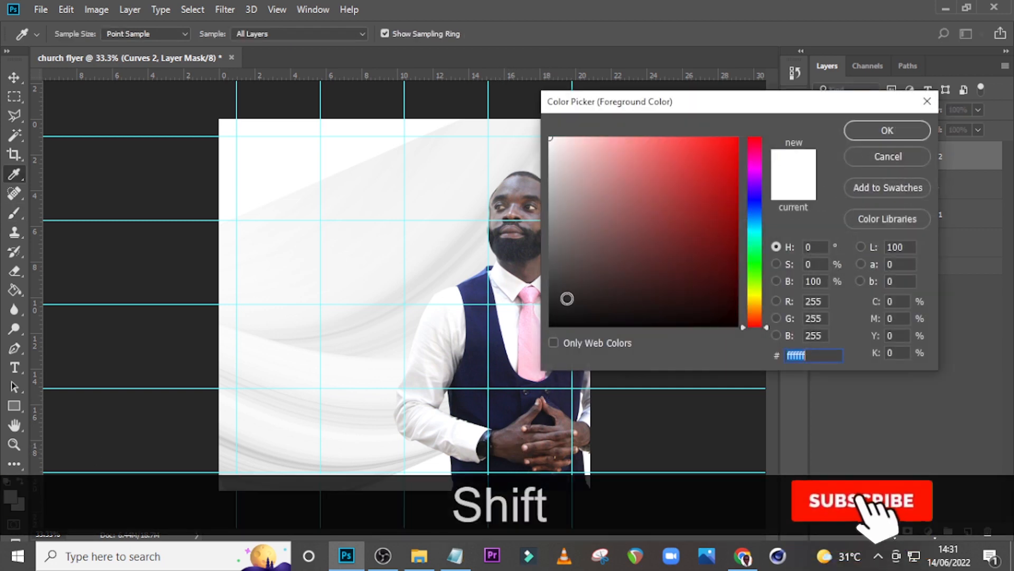
left_click(551, 325)
left_click(878, 136)
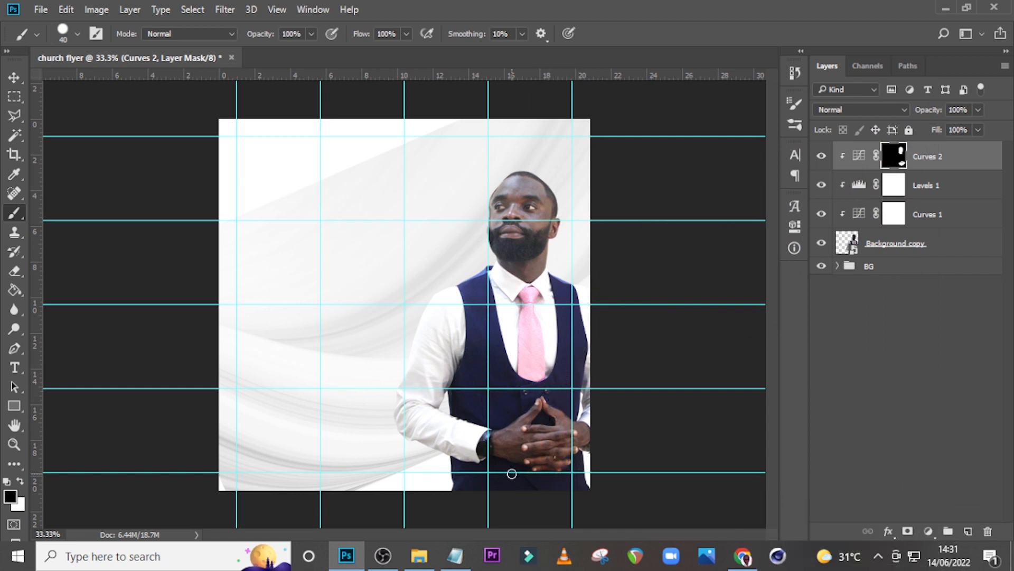
key("x")
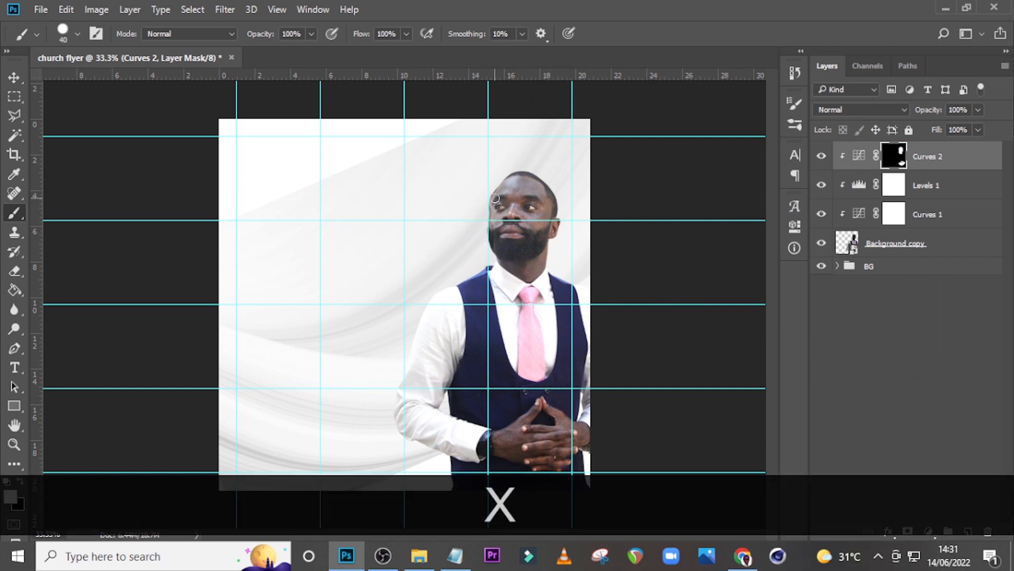
key("bracketright")
key("bracketright")
key("bracketright")
key("bracketright")
key("bracketright")
key("bracketright")
Group the man's photo layer with its Curves 1, Levels 1 and Curves 2 adjustments and name the group IMAGE.
left_click(866, 166)
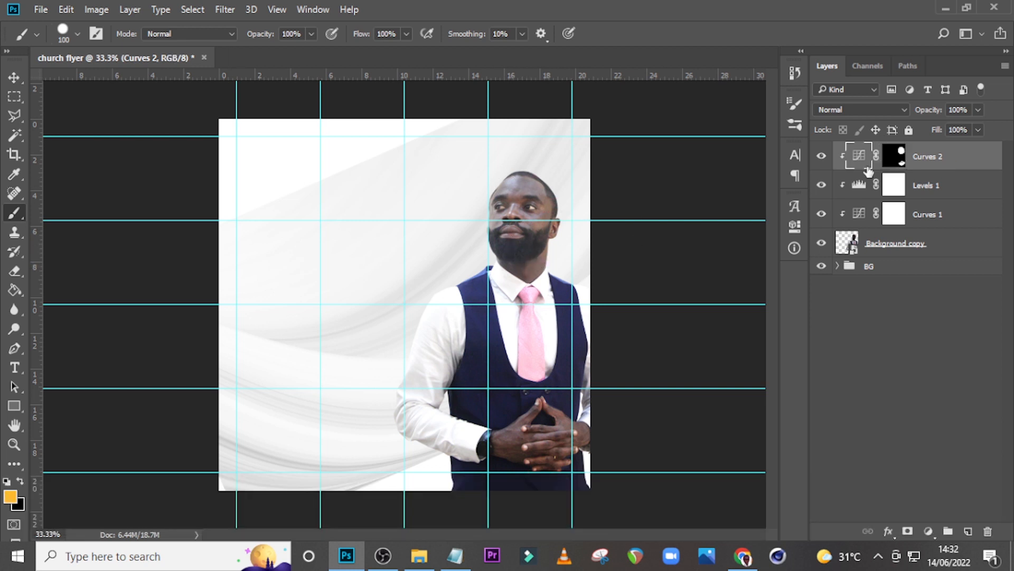
left_click(898, 244, "ctrl")
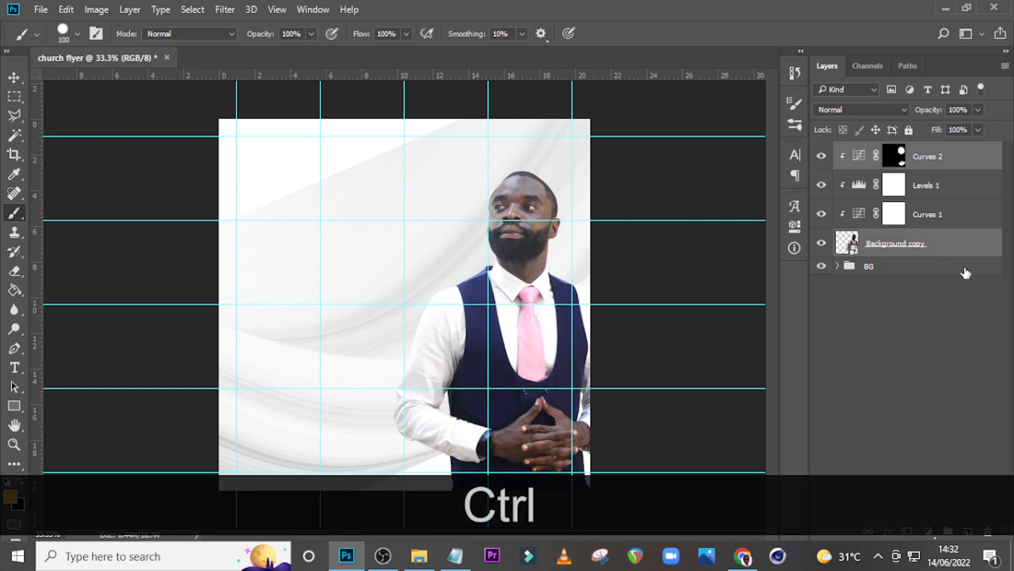
left_click(936, 217, "ctrl")
left_click(933, 200, "ctrl")
key("ctrl+g")
double_click(875, 151)
key("Caps_Lock")
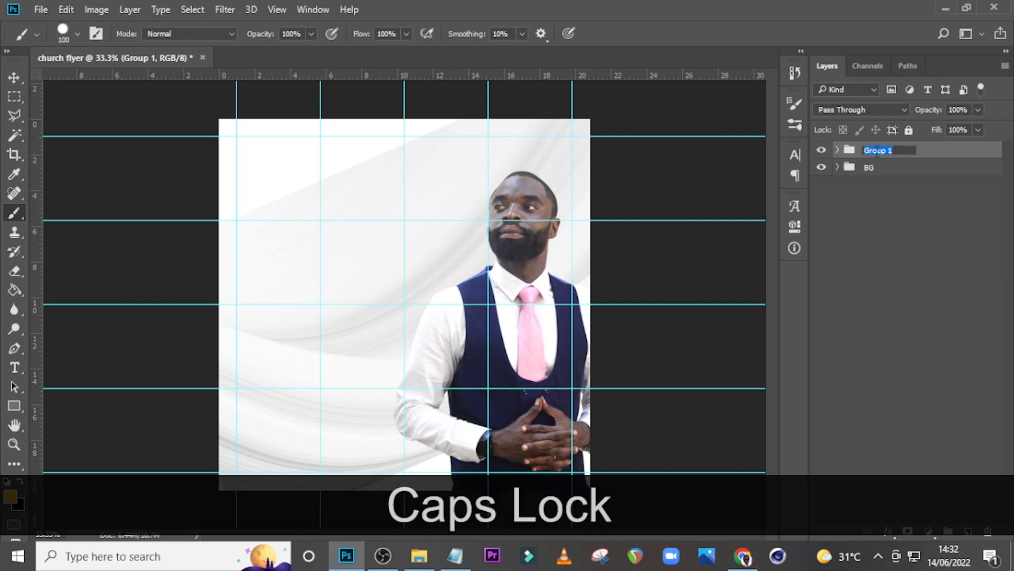
type("IMAGE")
key("Return")
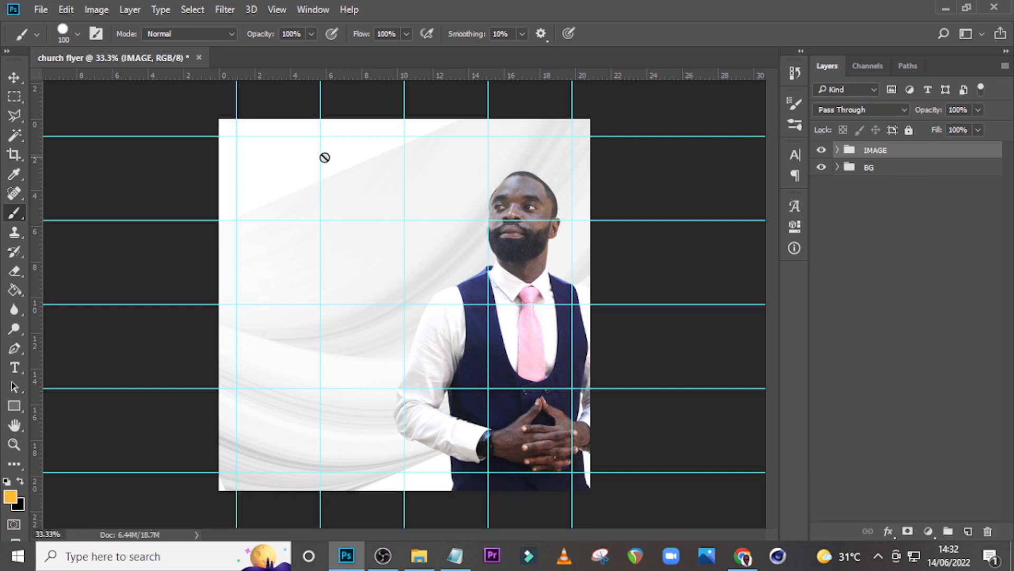
Add a text layer reading "Testimony", copied from 134.txt in Notepad, and move it across the drapery beside the man.
key("t")
left_click(281, 246)
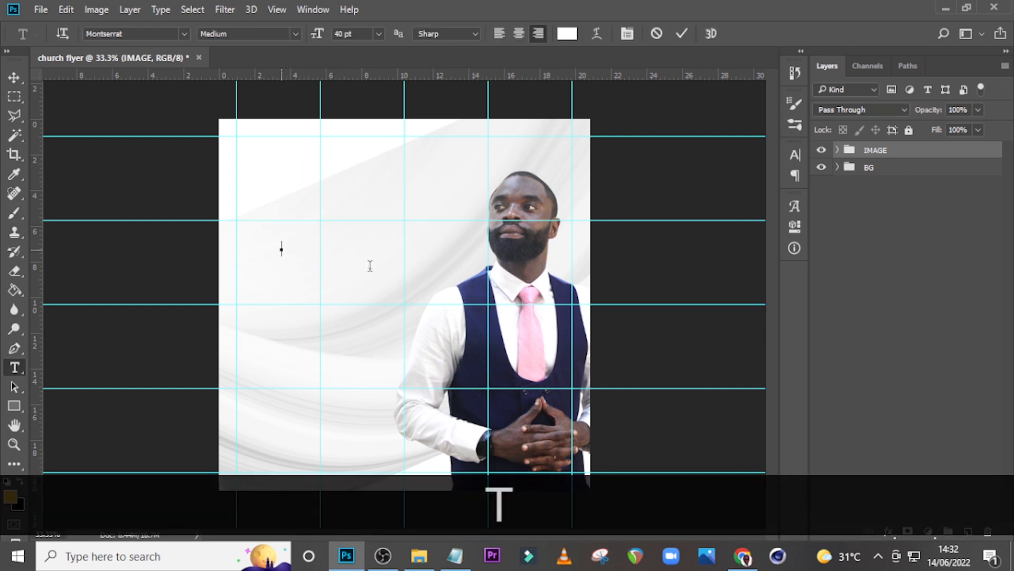
left_click(454, 556)
left_click(583, 242)
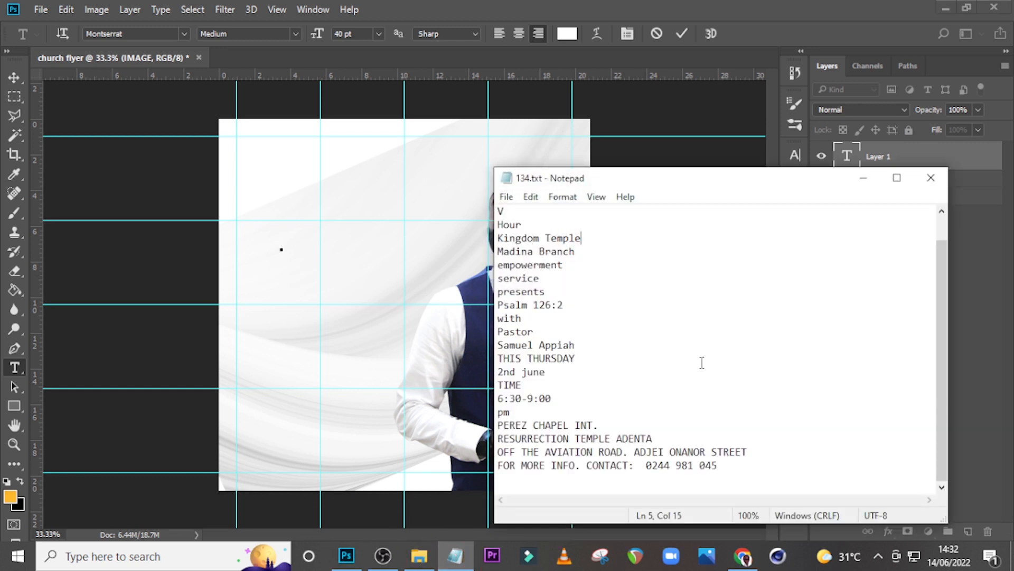
scroll(702, 358, "up", 1)
left_click_drag(570, 224, 489, 225)
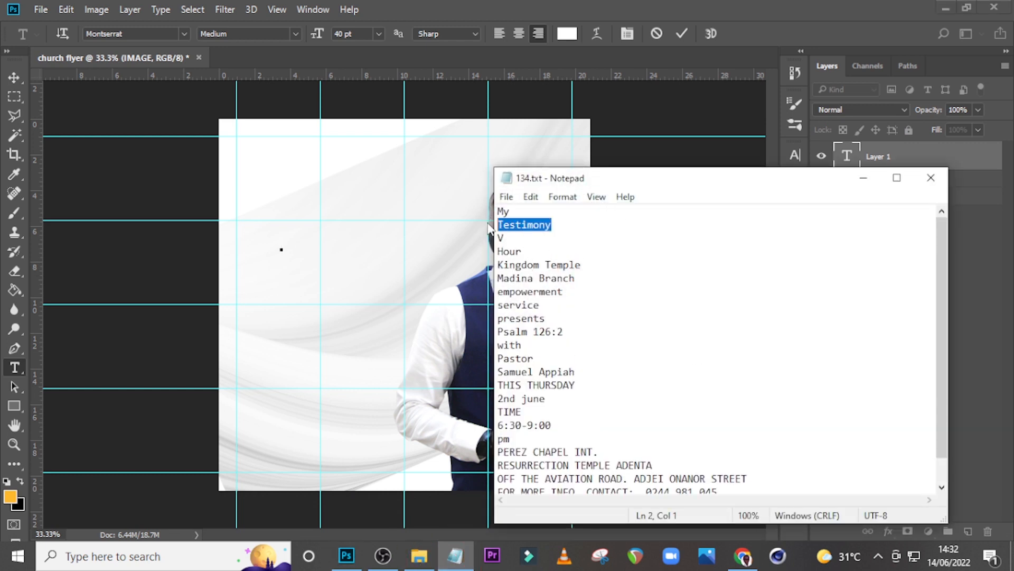
key("ctrl+c")
left_click(489, 148)
key("ctrl+v")
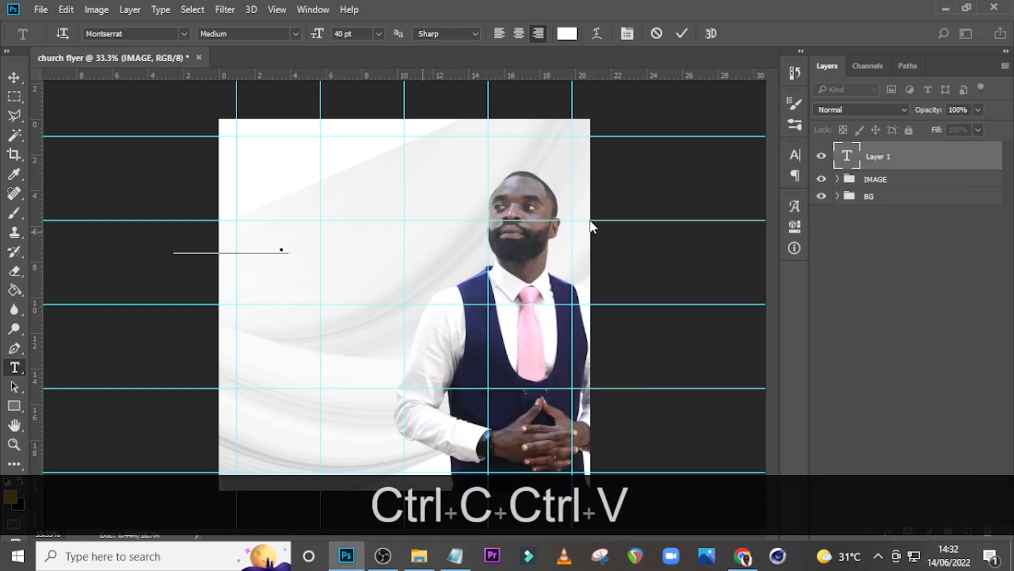
left_click(889, 155)
key("v")
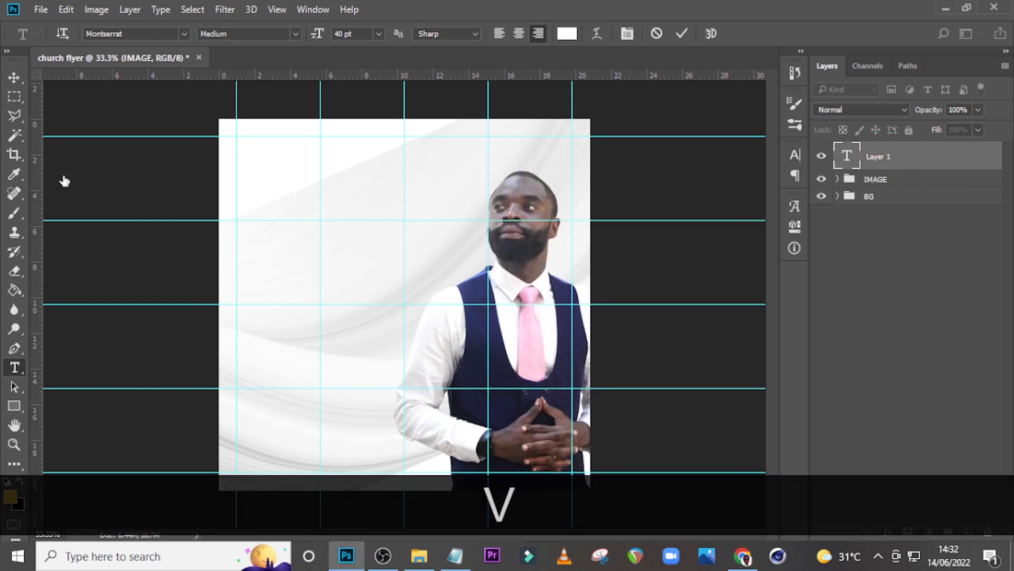
left_click(14, 78)
left_click_drag(295, 246, 368, 245)
Set the Testimony text in Oraqle Script Regular with the red colour BD1515.
left_click(794, 153)
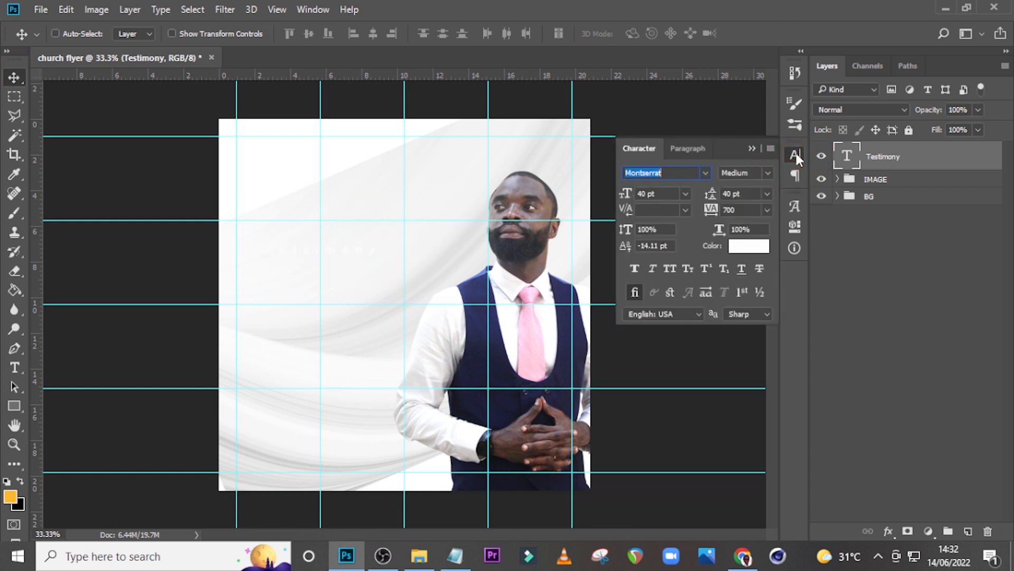
type("ORAQ")
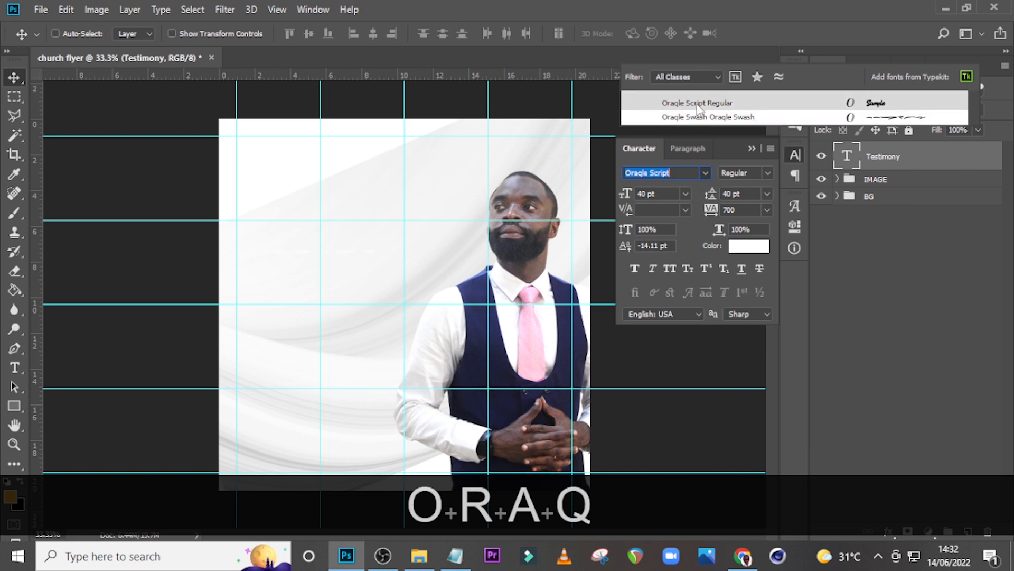
left_click(696, 103)
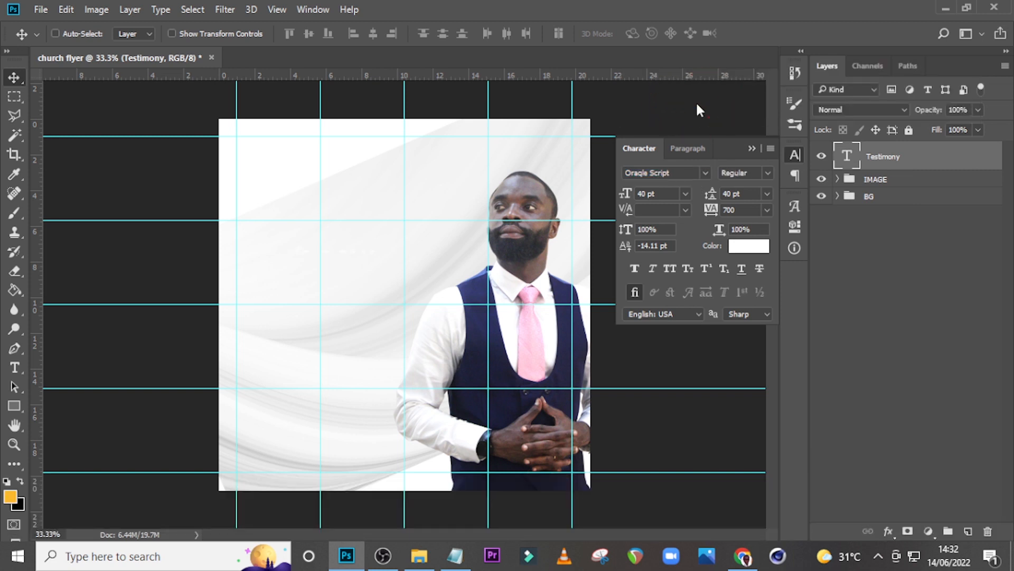
left_click(762, 246)
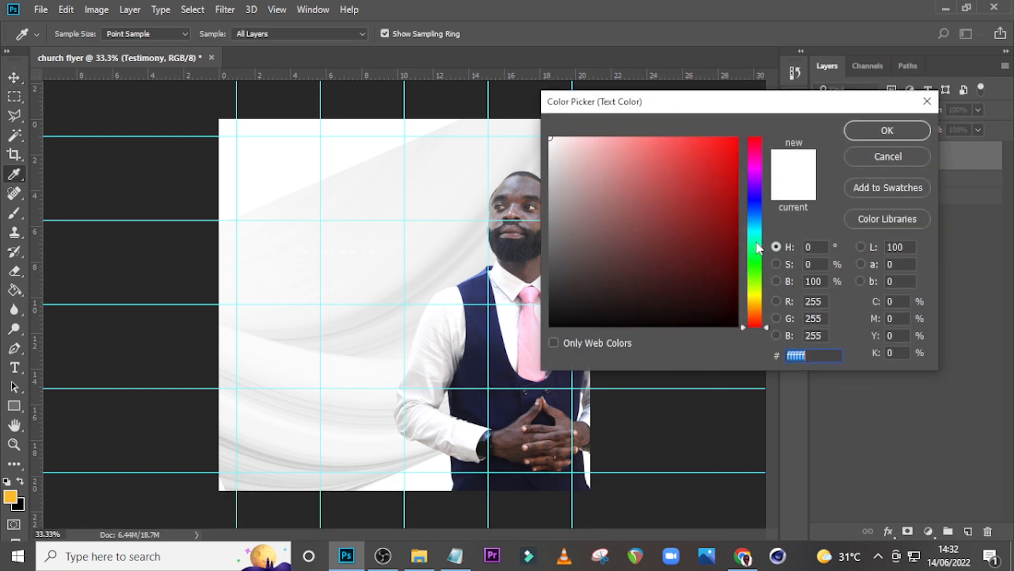
type("B")
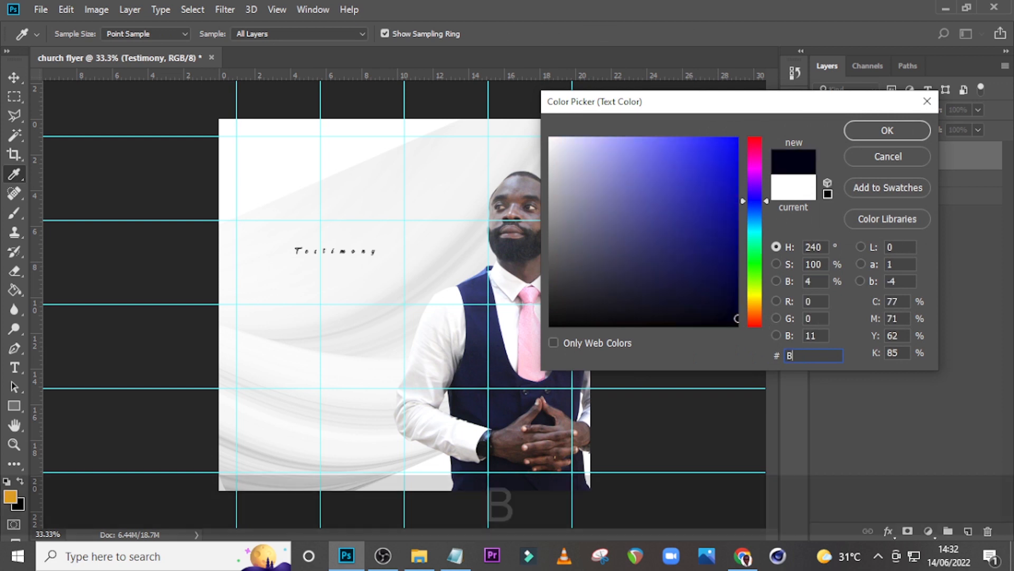
type("D1515")
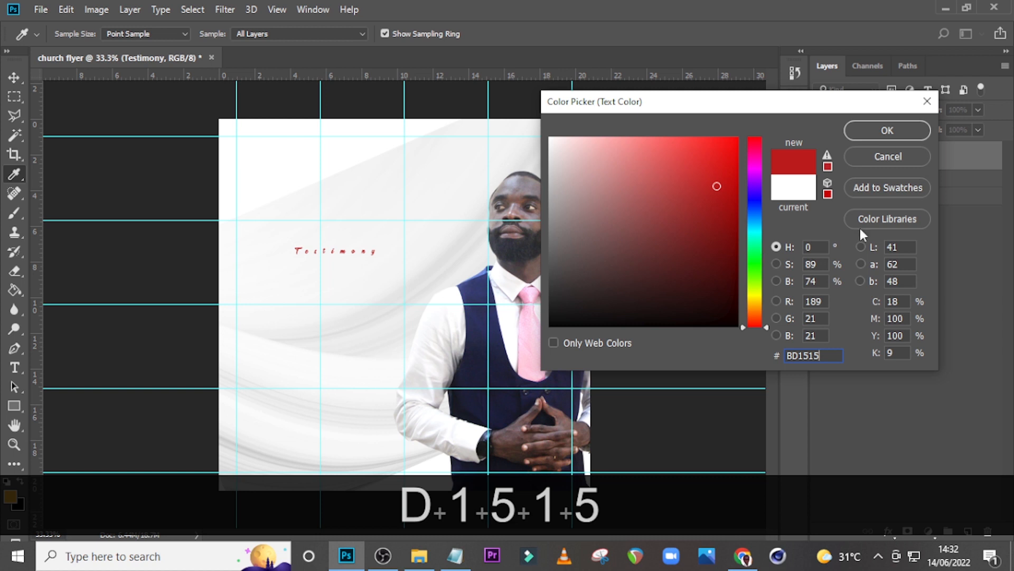
left_click(869, 129)
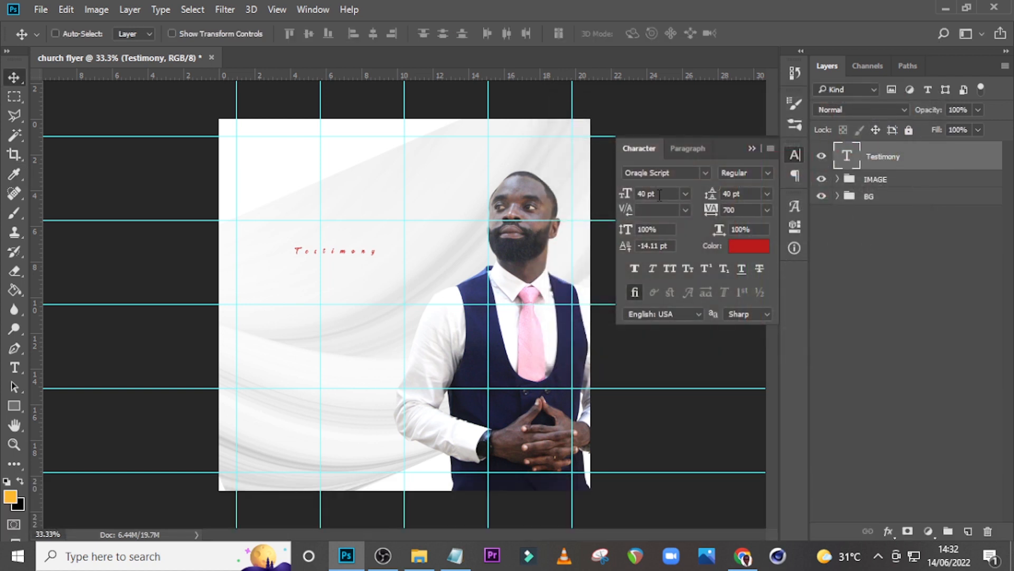
Set the Testimony text's size to 480 pt and its tracking to -40.
left_click(660, 195)
type("480")
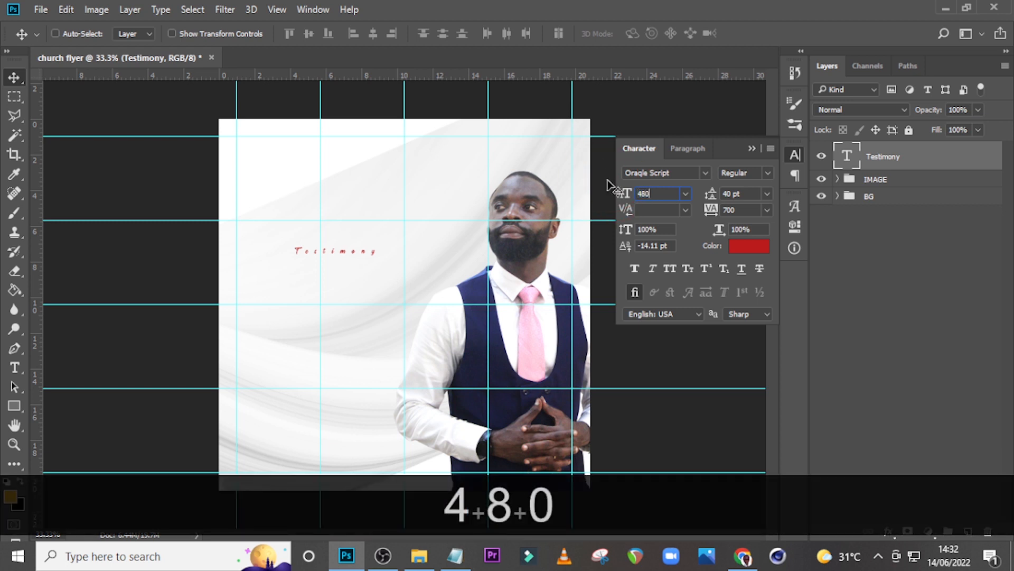
key("Return")
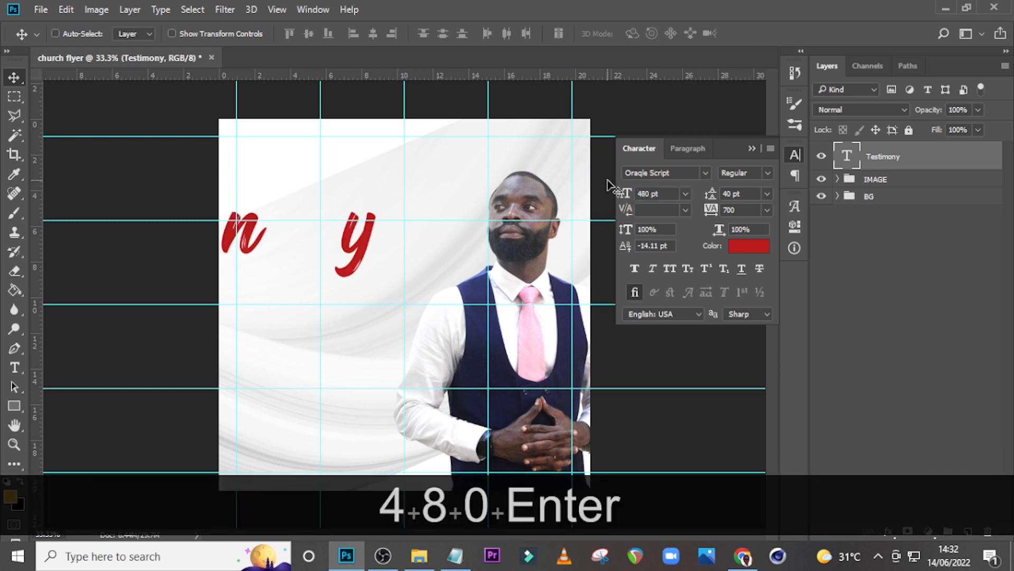
left_click(711, 206)
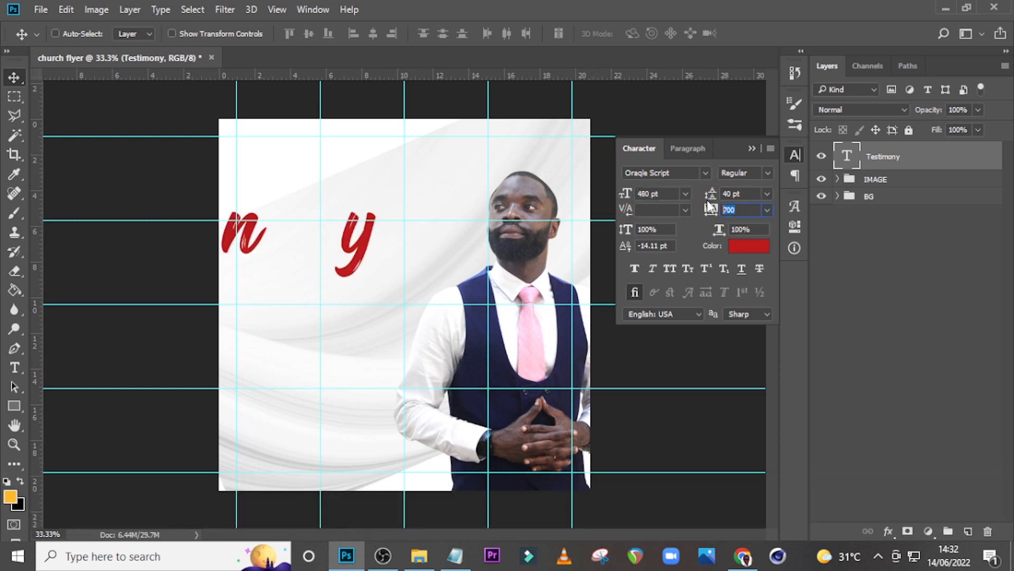
type("-40")
key("Return")
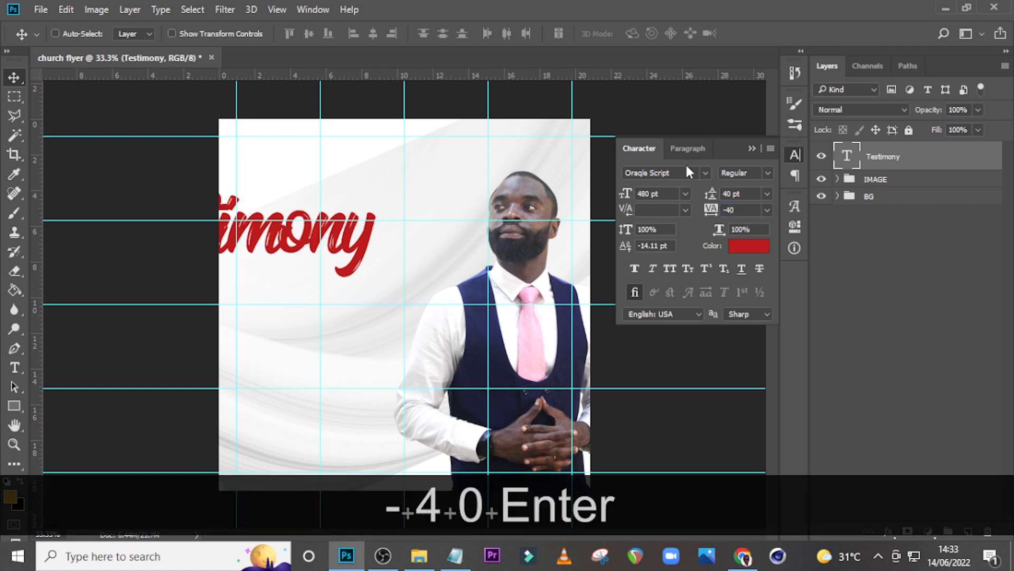
Move the Testimony title fully onto the flyer, beside the man's face and just above his shoulder.
key("v")
left_click_drag(276, 261, 377, 284)
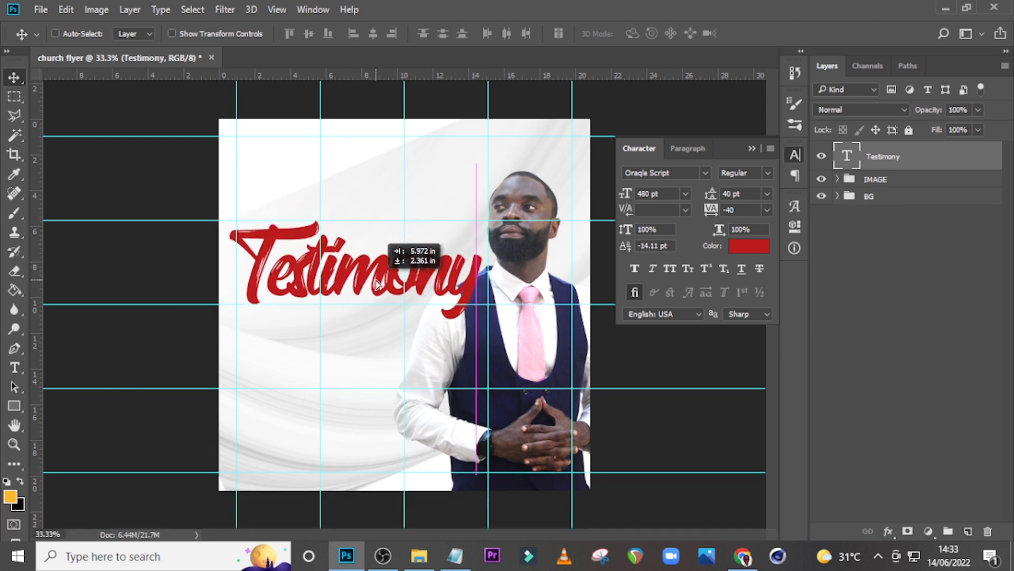
left_click_drag(377, 284, 379, 277)
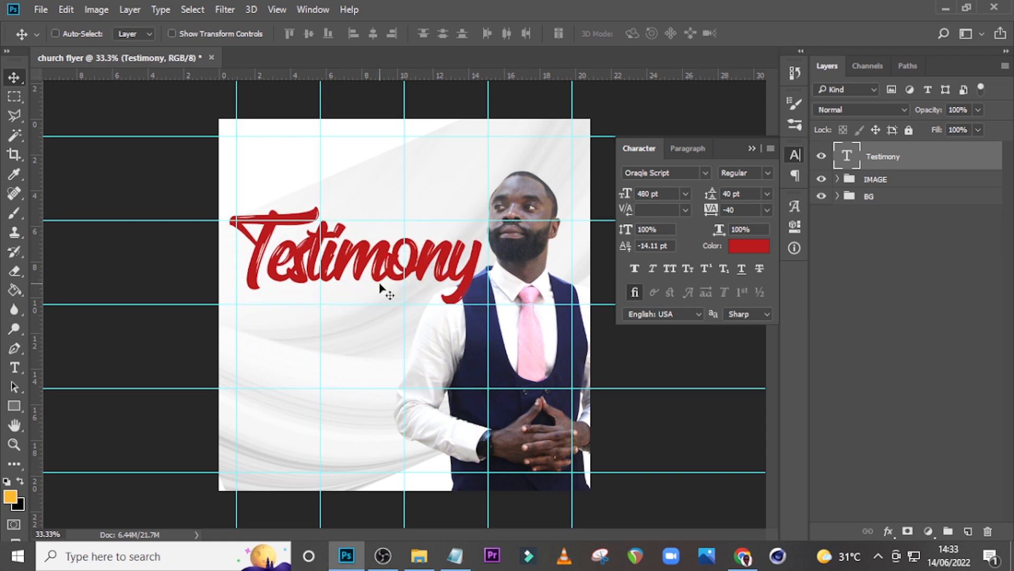
Add an Inner Shadow effect to the Testimony text layer, using the Multiply blend mode and the colour 1F0101.
left_click(887, 158)
double_click(988, 159)
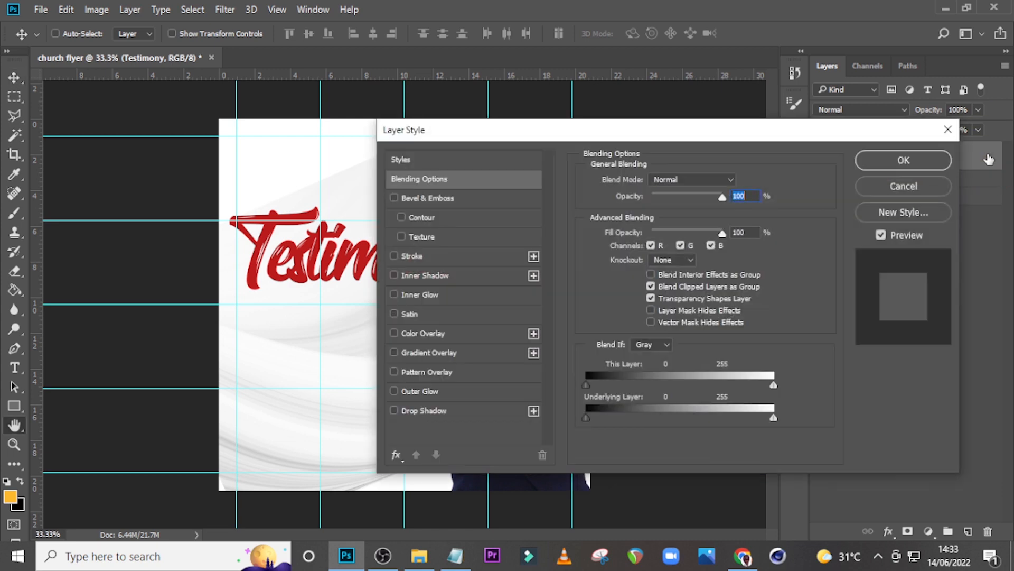
left_click_drag(527, 136, 648, 109)
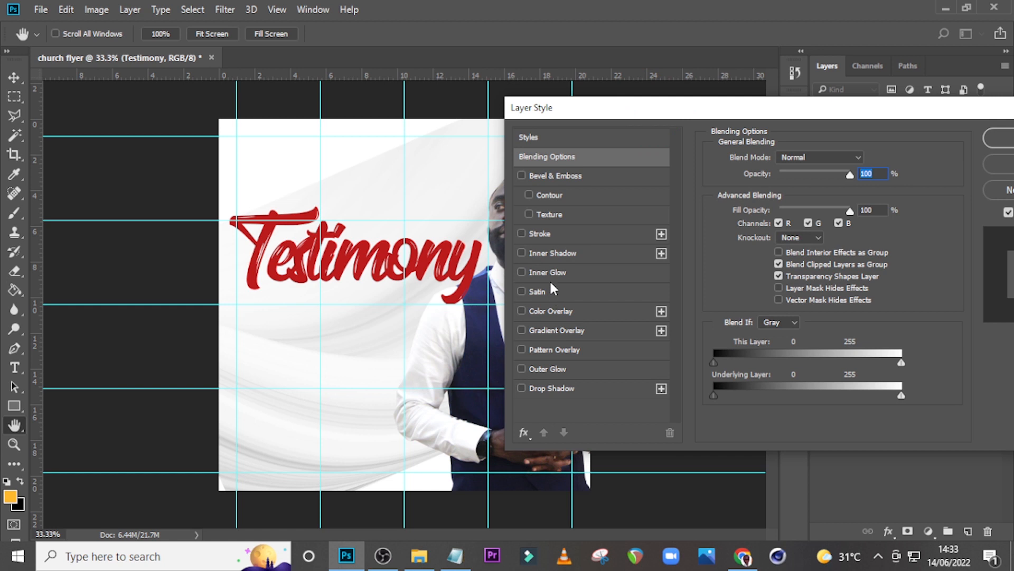
left_click(552, 253)
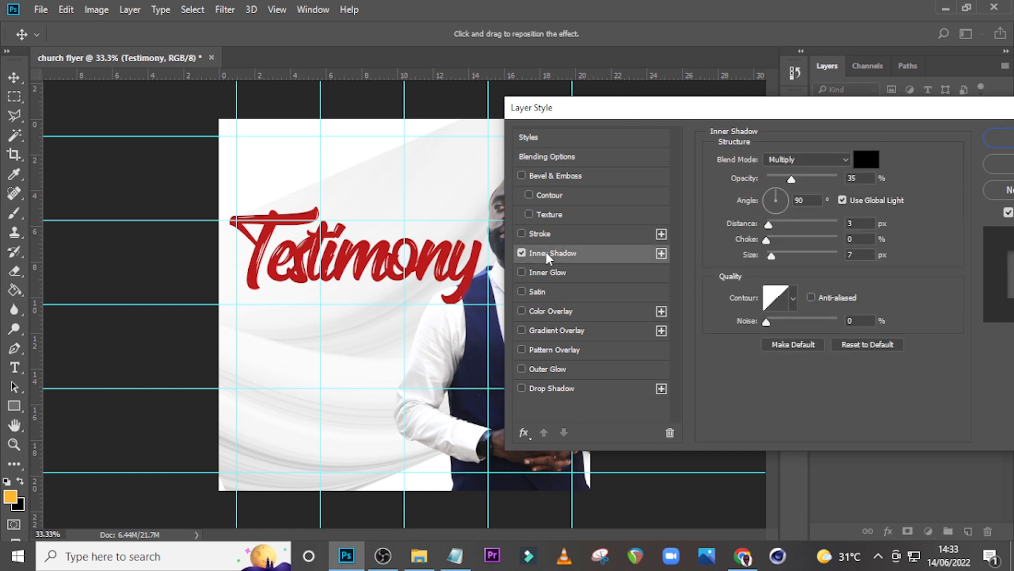
left_click(864, 159)
type("1")
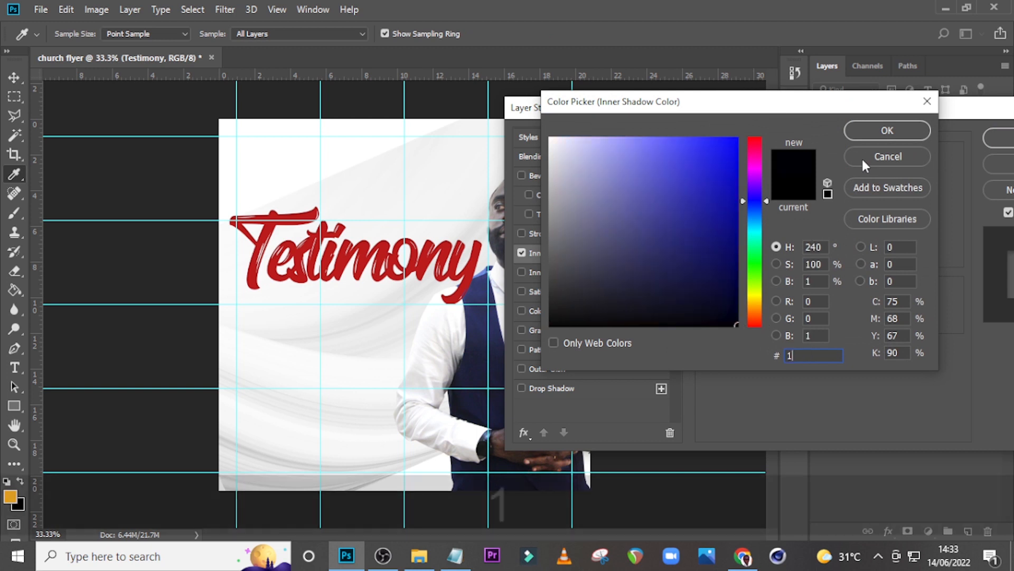
type("F0")
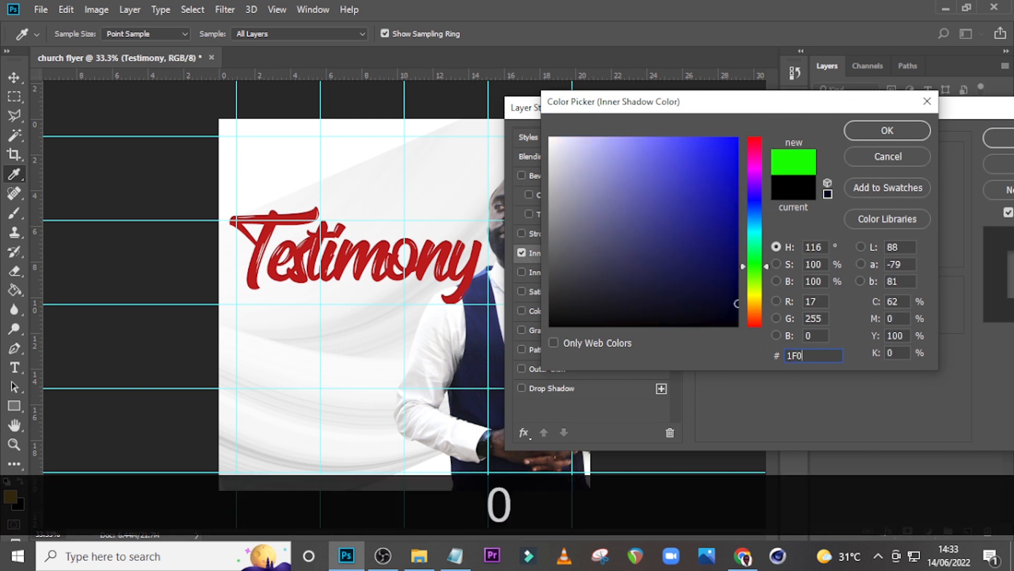
type("101")
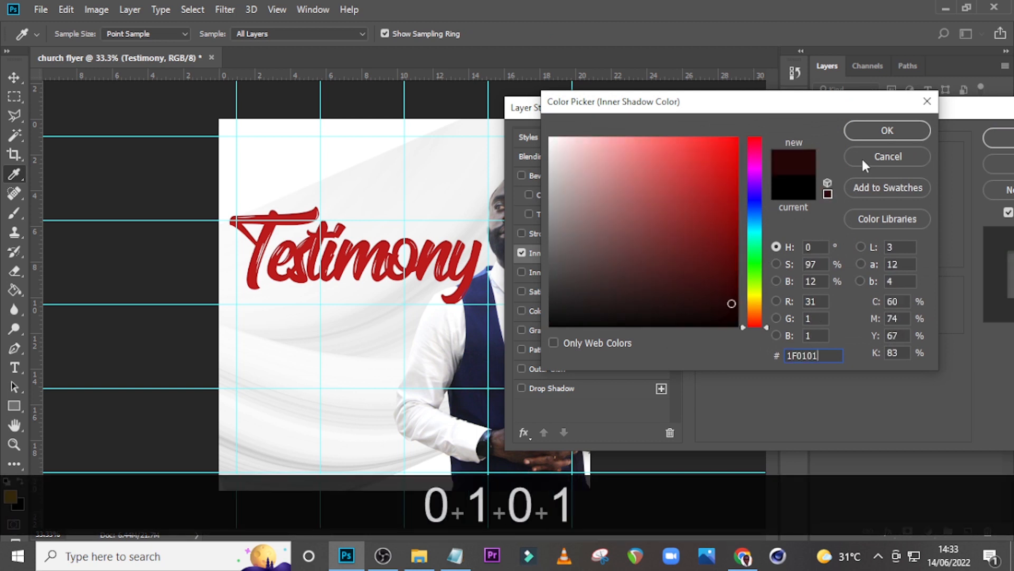
left_click(887, 131)
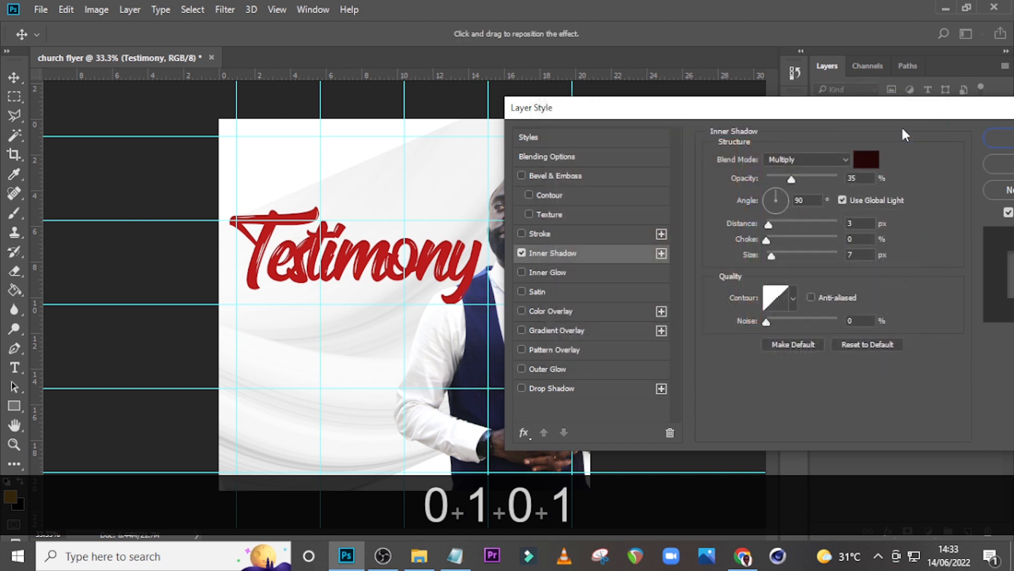
Set the Testimony inner shadow to 24% opacity, 8 px distance and 0 px size, and compare the title with and without it.
type("24")
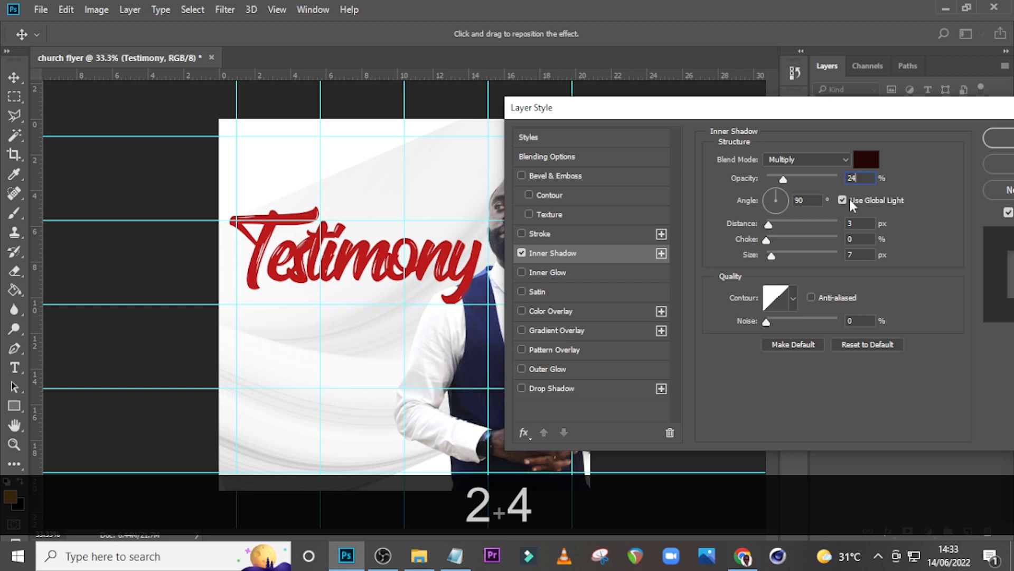
double_click(796, 199)
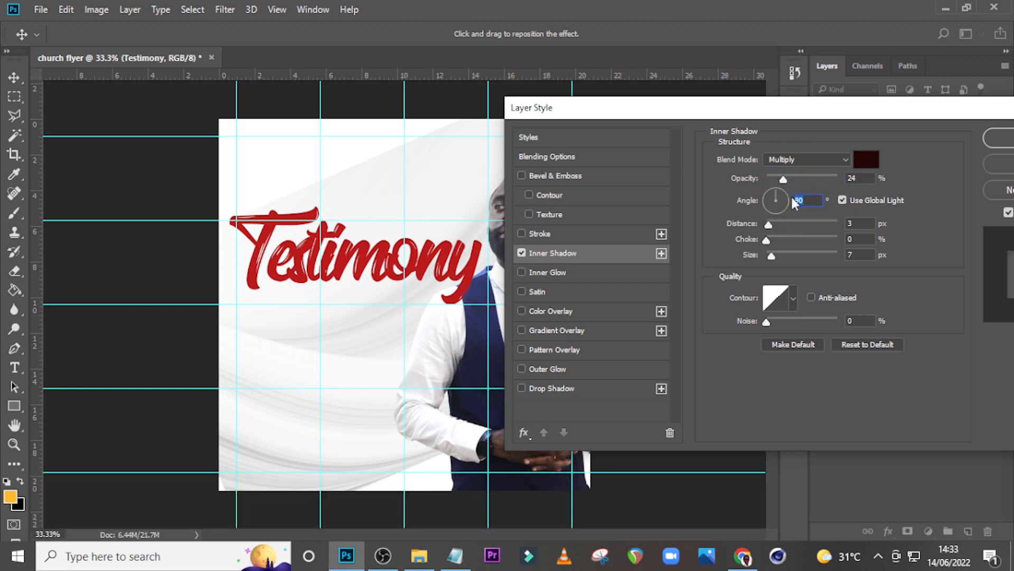
double_click(851, 223)
type("8")
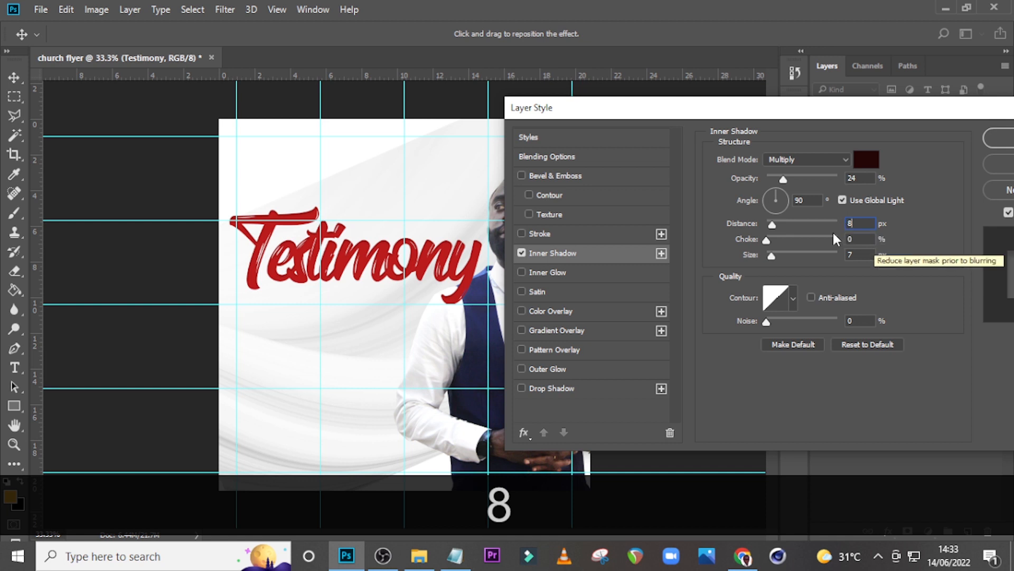
double_click(851, 254)
type("0")
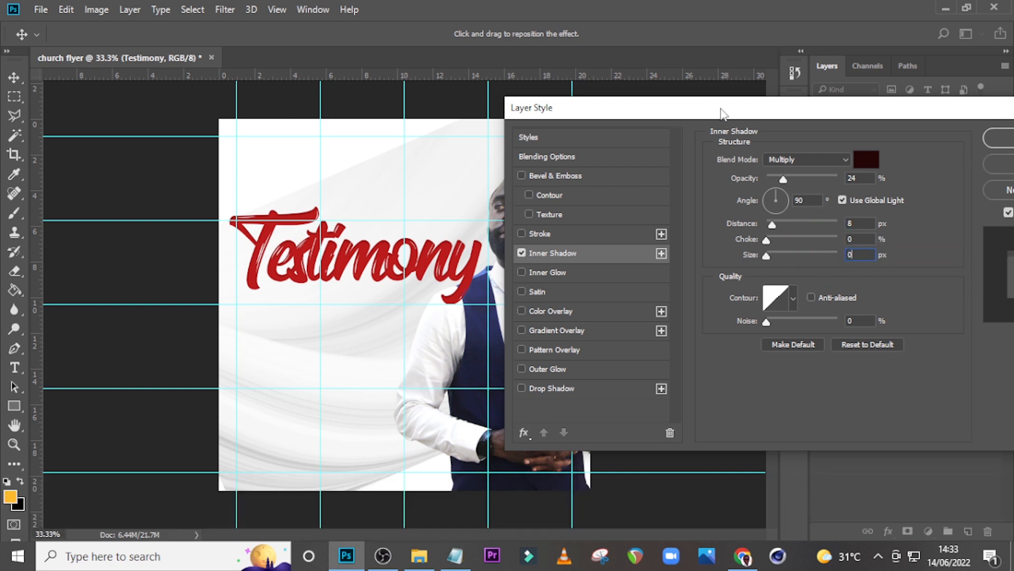
left_click_drag(724, 108, 746, 92)
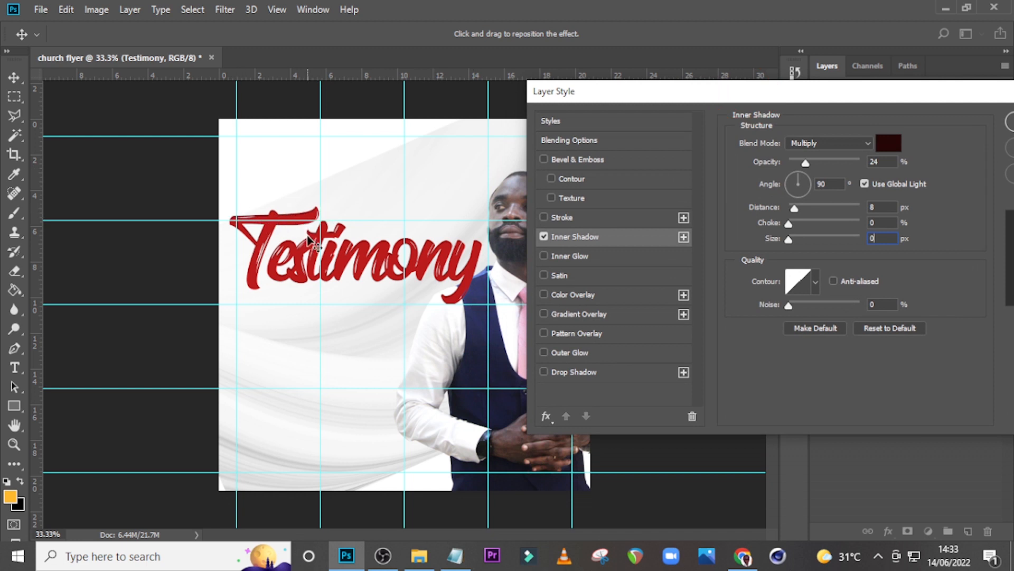
left_click(543, 238)
left_click(543, 237)
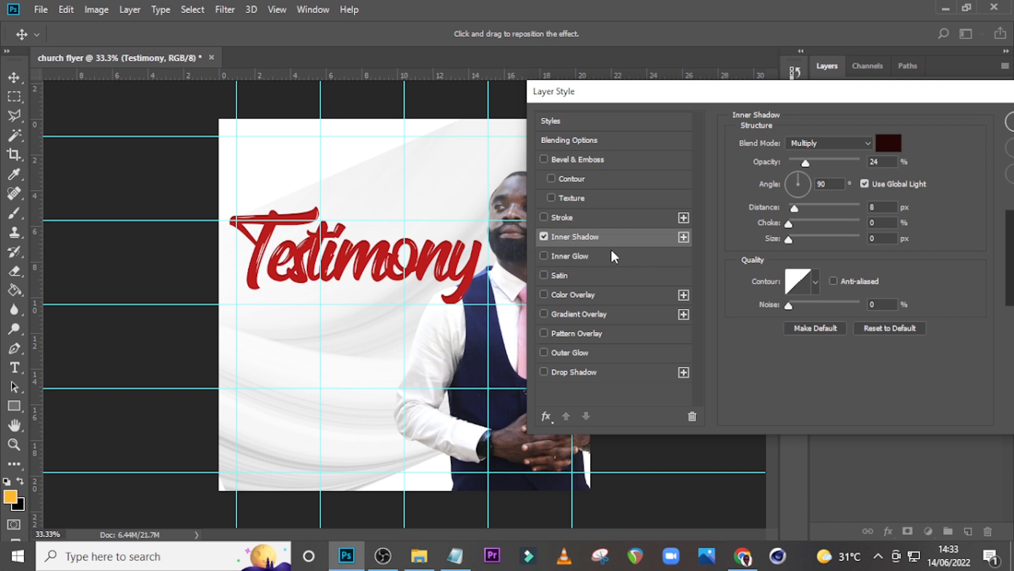
Add an Inner Glow effect to the Testimony text in the colour F87979.
left_click(579, 255)
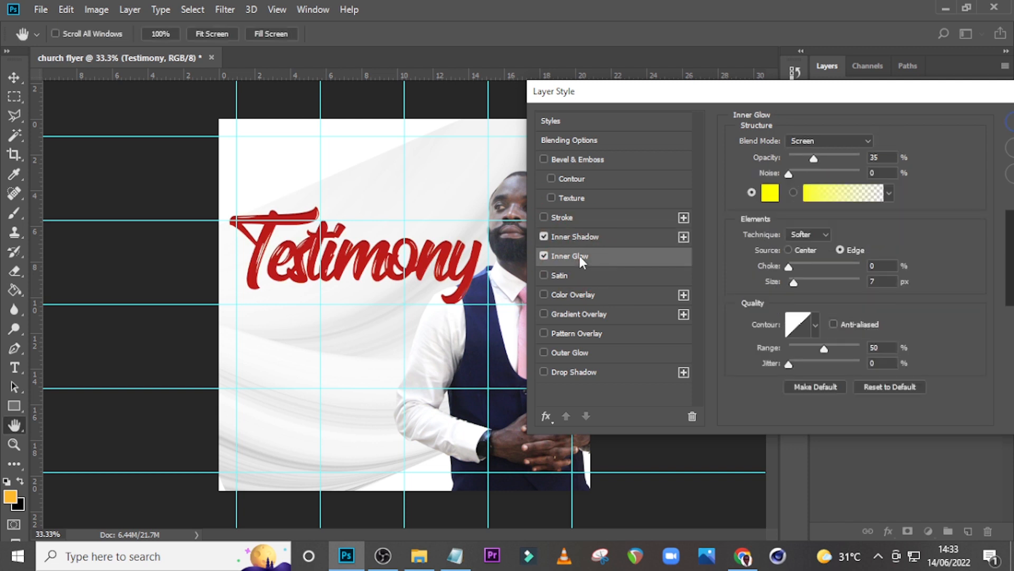
left_click(770, 194)
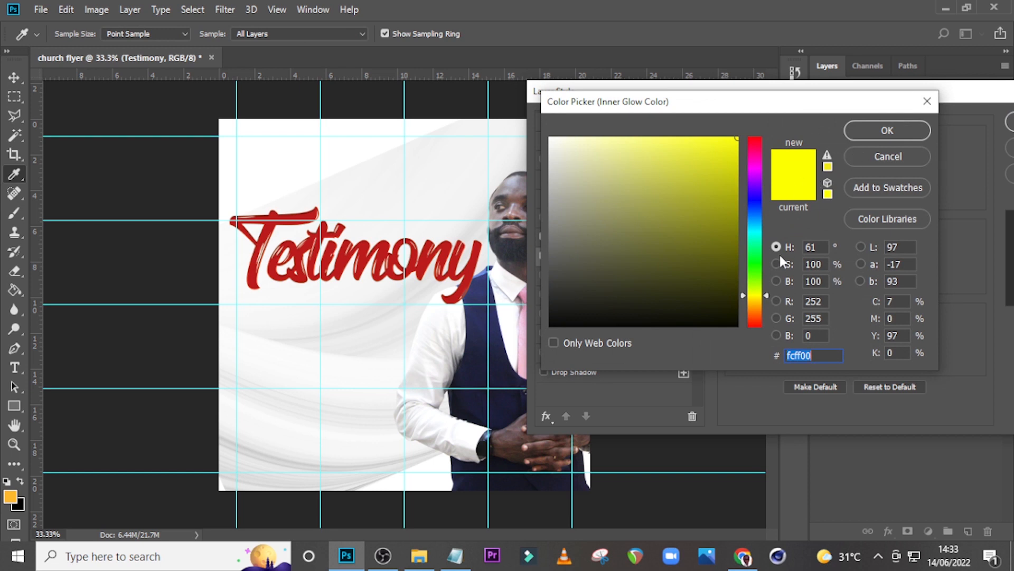
type("F")
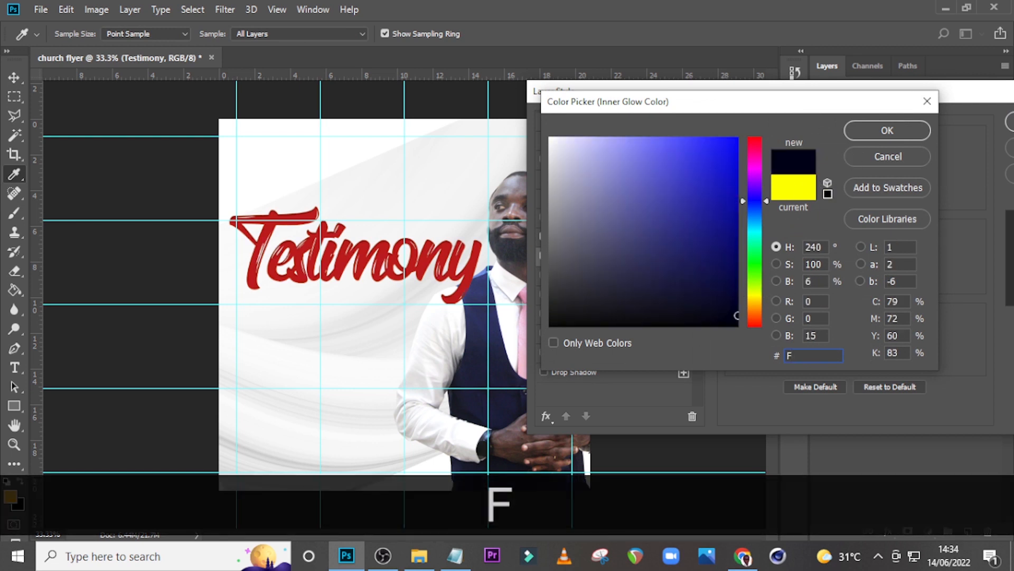
type("87979")
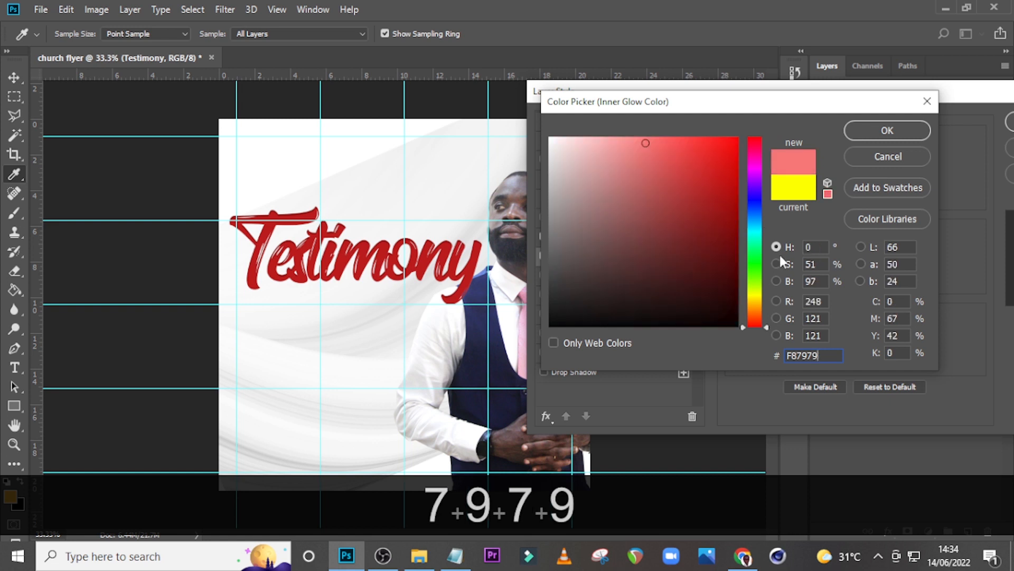
left_click(893, 131)
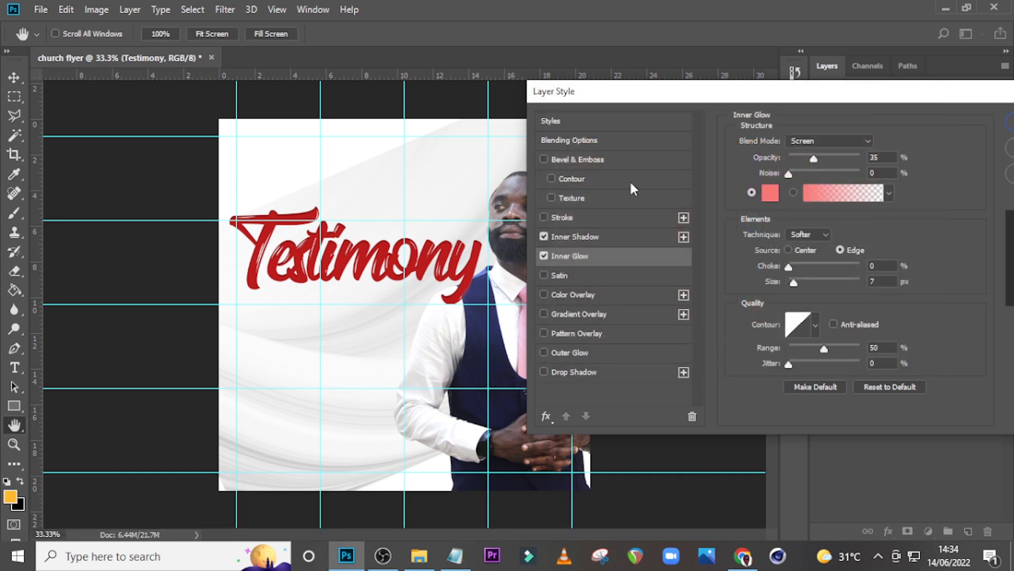
Set the inner glow to Soft Light with 51% opacity and 21 px size, apply the layer style and collapse the Testimony layer's effects.
left_click(801, 141)
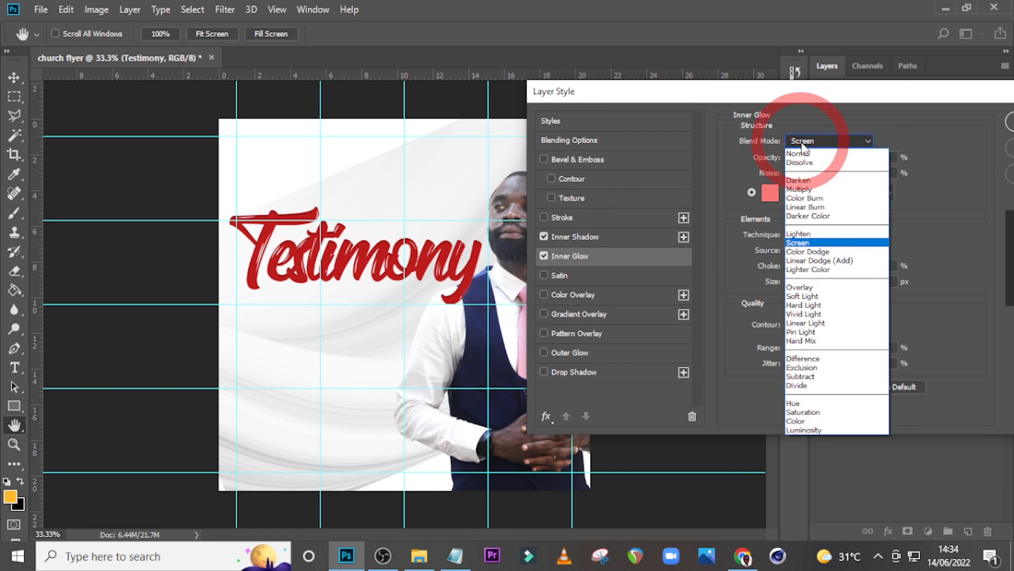
left_click(804, 295)
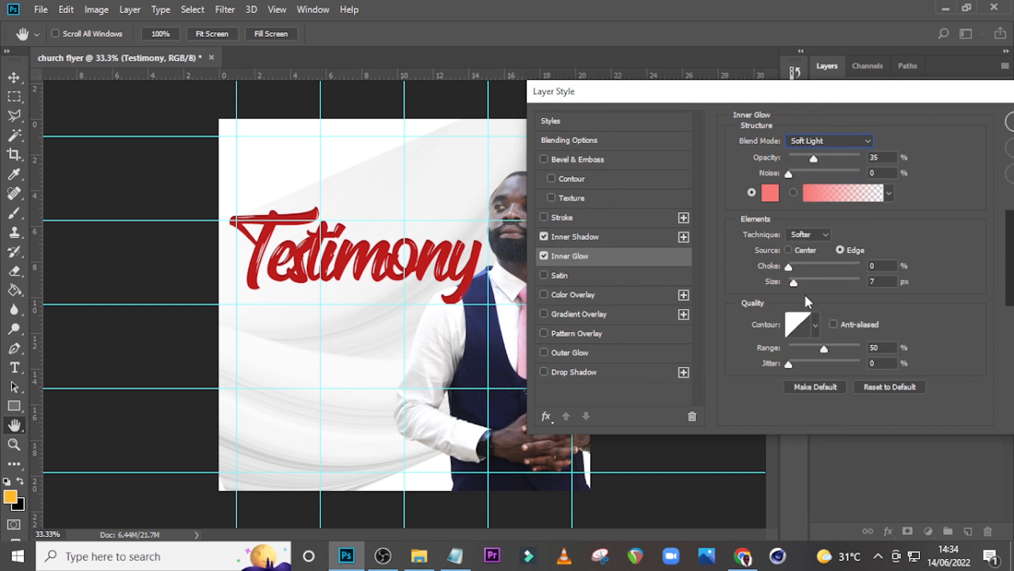
double_click(872, 157)
type("51")
type("21")
left_click_drag(773, 98, 680, 83)
left_click(931, 112)
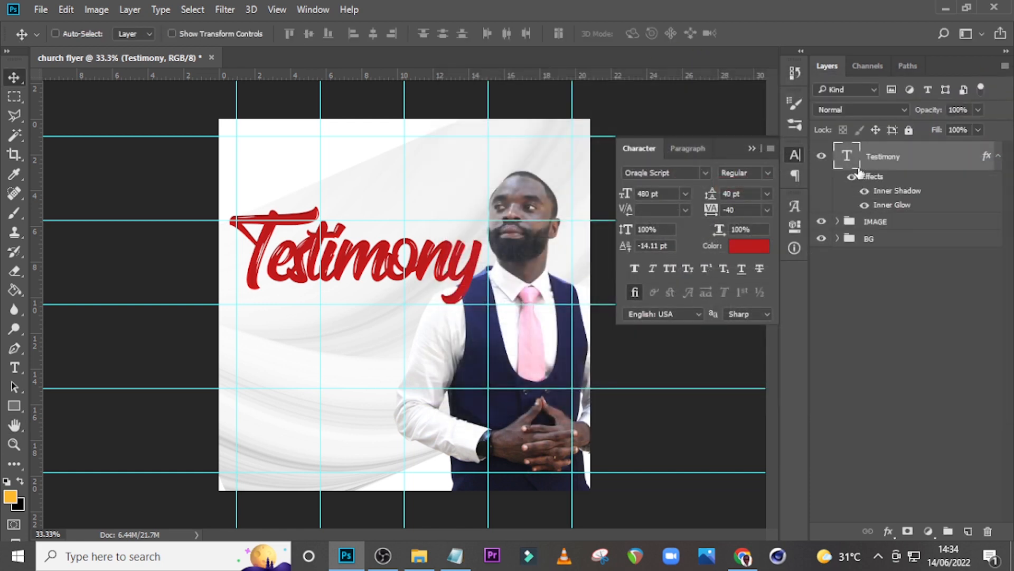
left_click(995, 157)
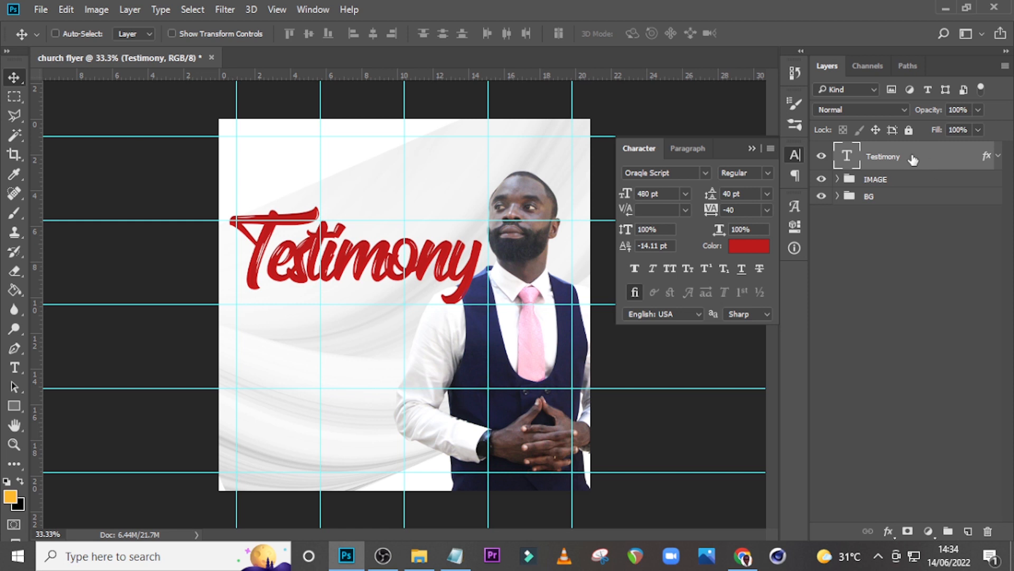
Add a text layer reading "My", copied from 134.txt in Notepad, and move it onto the upper part of the Testimony title.
key("t")
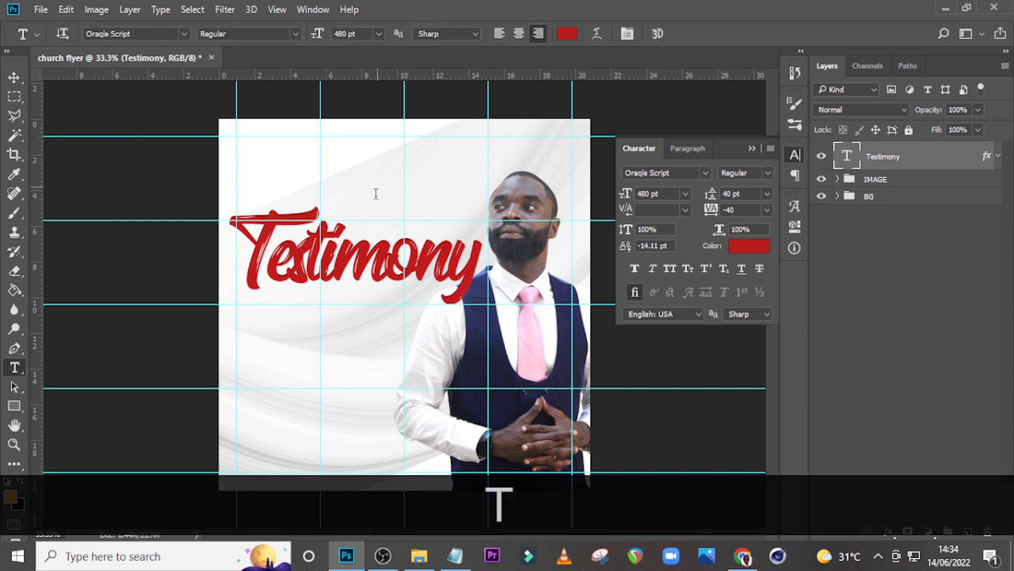
left_click(383, 154)
left_click(454, 556)
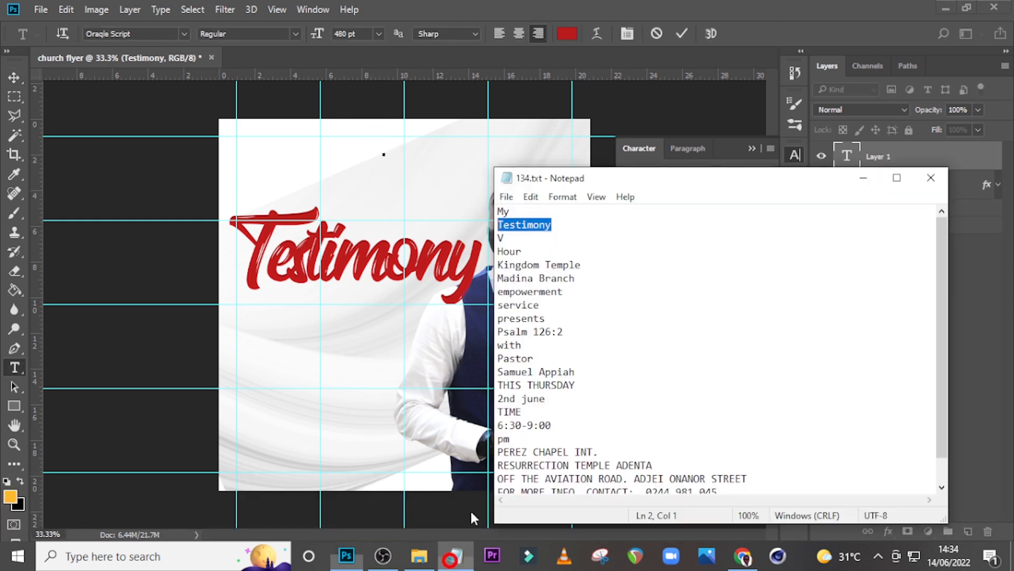
left_click_drag(514, 211, 474, 208)
key("ctrl+c")
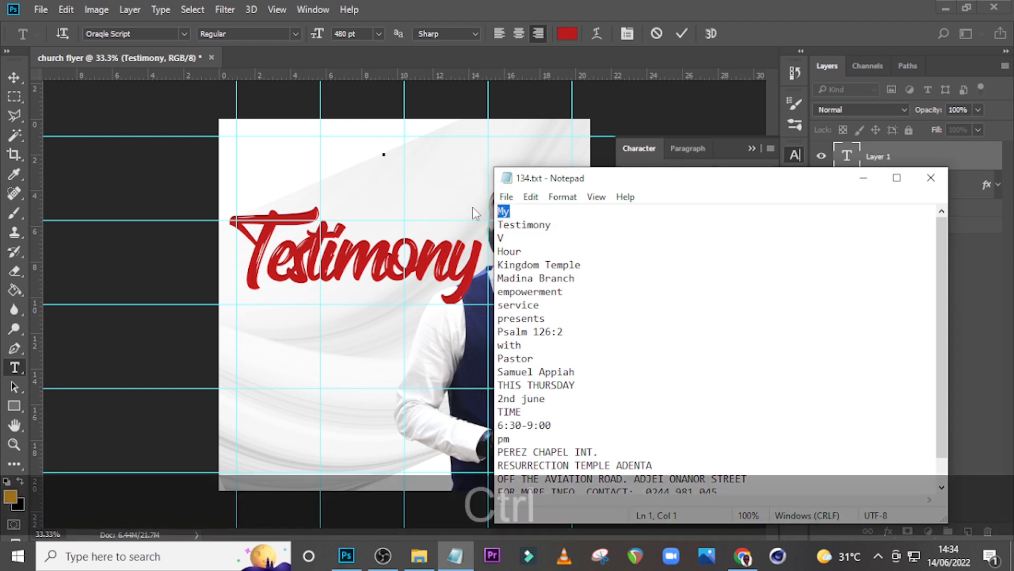
left_click(634, 163)
key("ctrl+v")
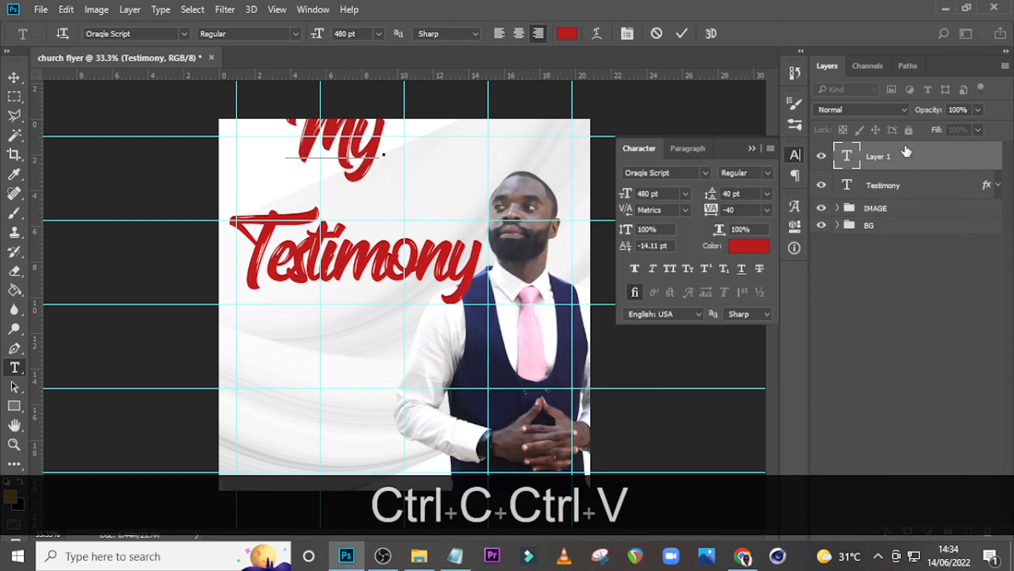
key("v")
left_click_drag(376, 150, 425, 210)
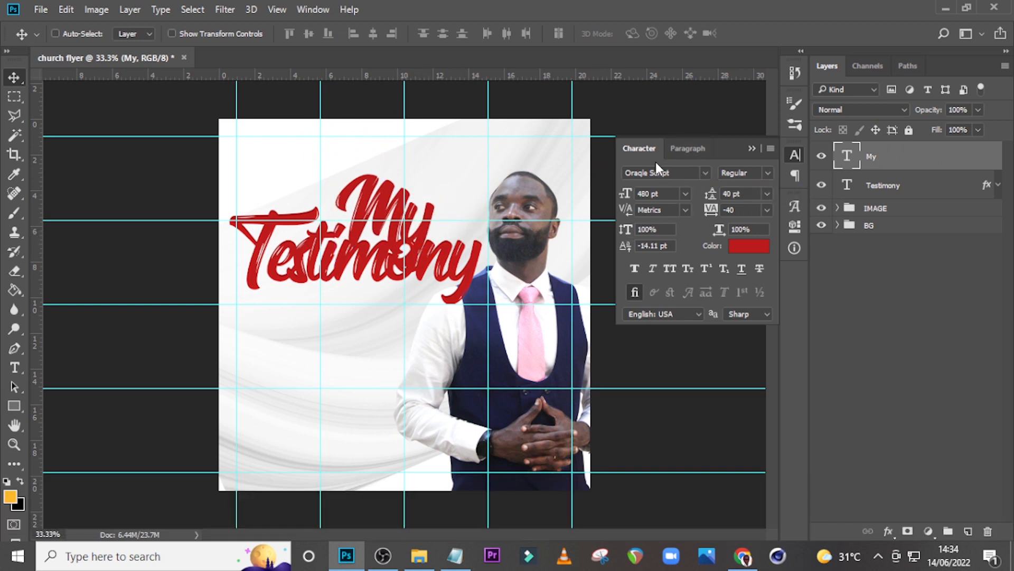
Set the My text's size to 114 pt and place it just above the "mo" of the Testimony title.
left_click_drag(664, 193, 571, 184)
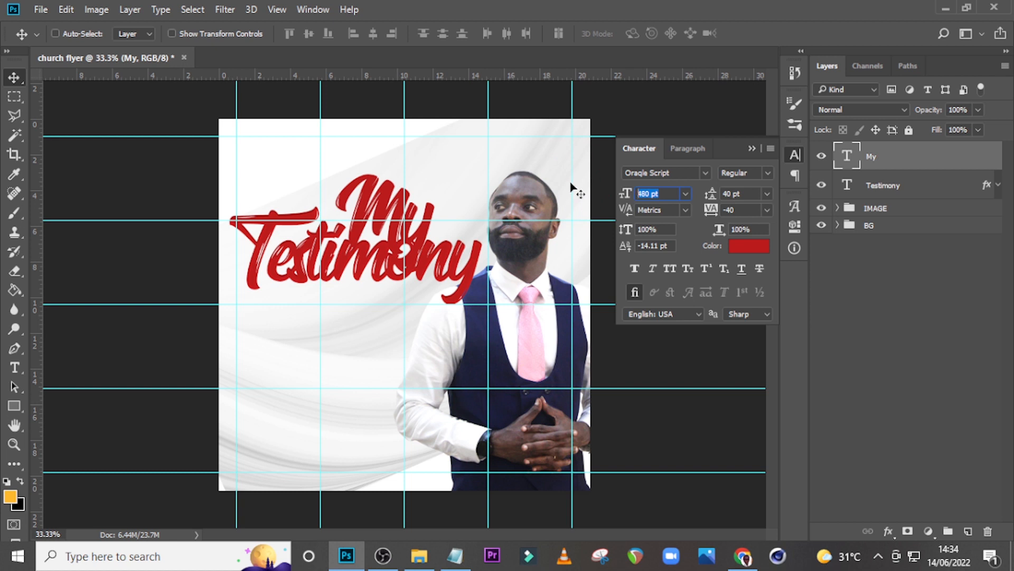
type("114")
key("Return")
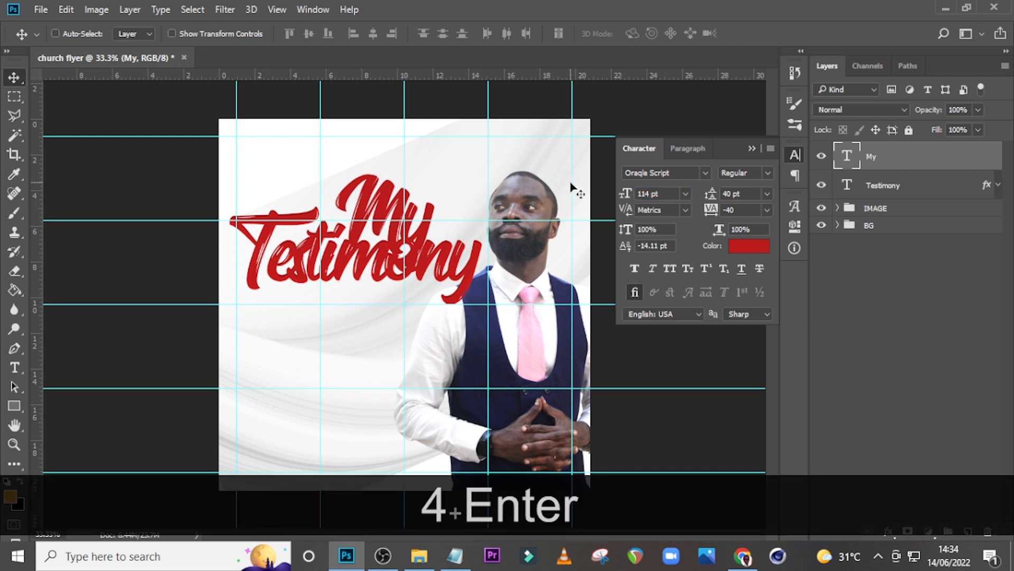
left_click_drag(423, 236, 380, 221)
left_click(722, 201)
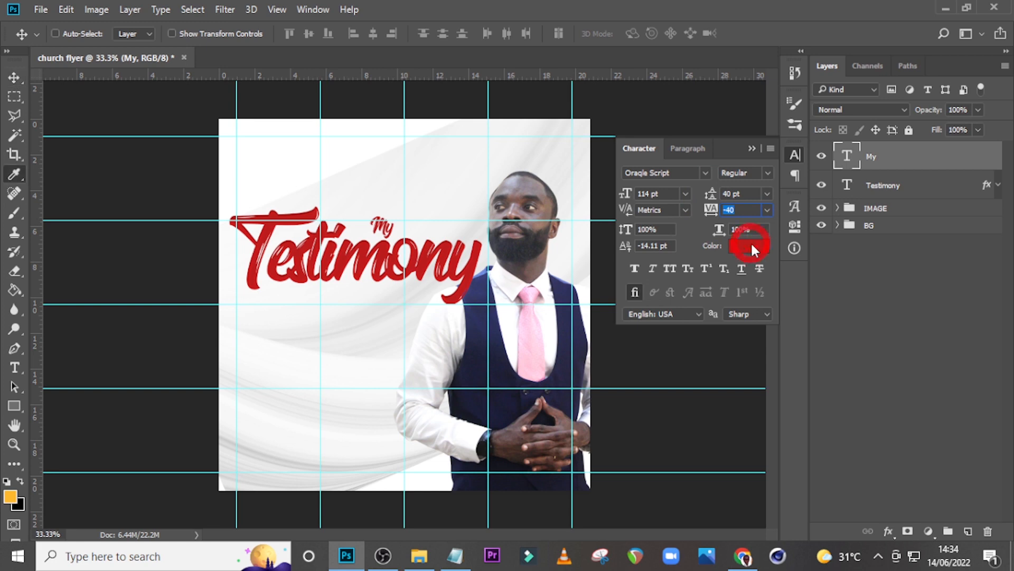
Change the My text's colour to the near-black 101010.
left_click(750, 246)
type("10")
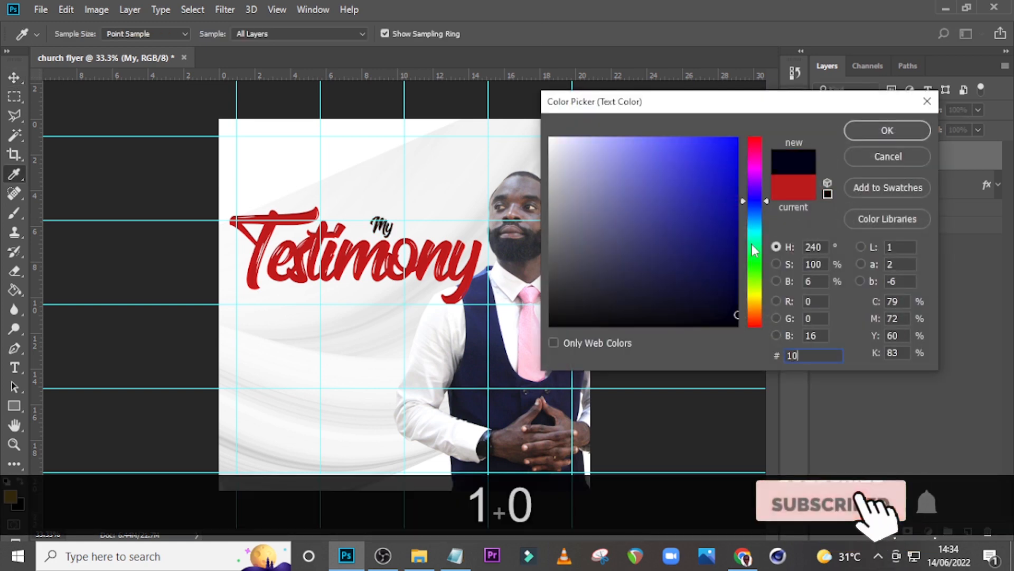
type("110")
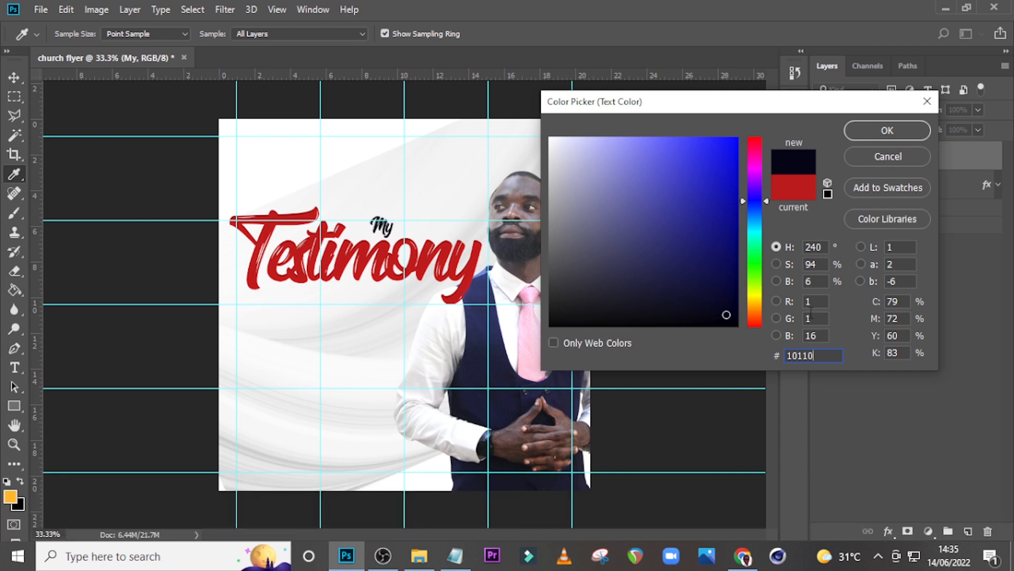
type("0")
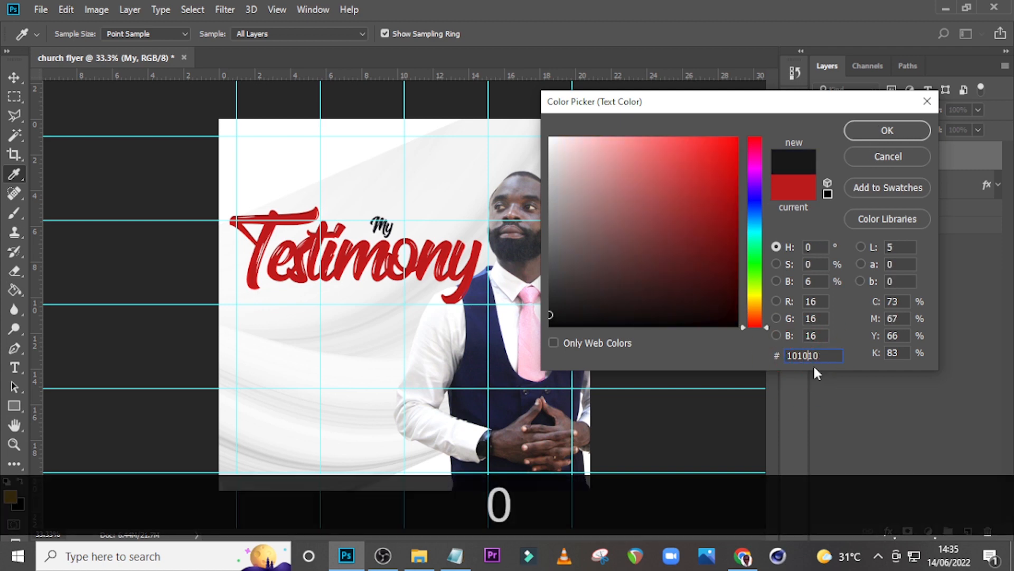
left_click(873, 131)
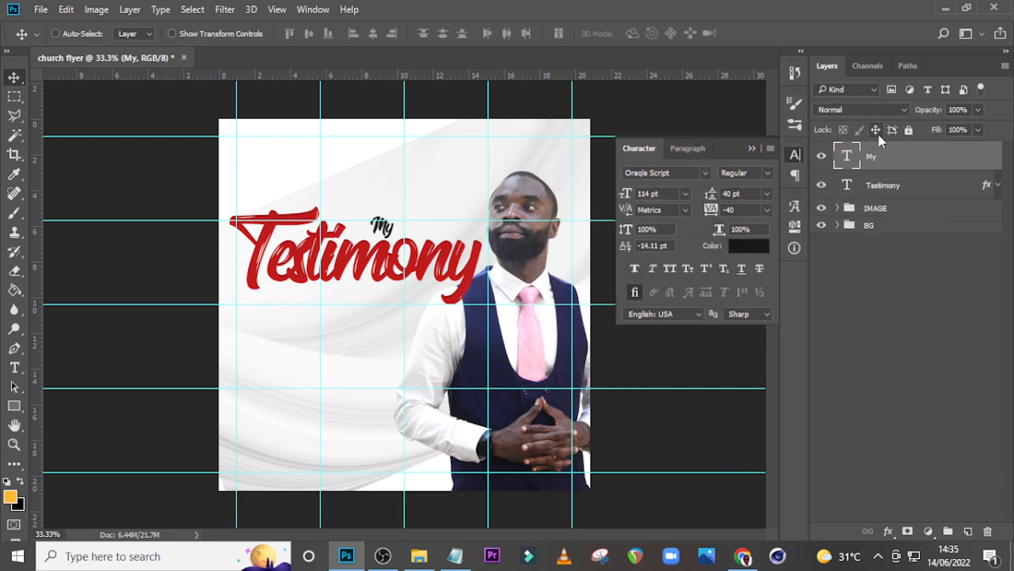
key("v")
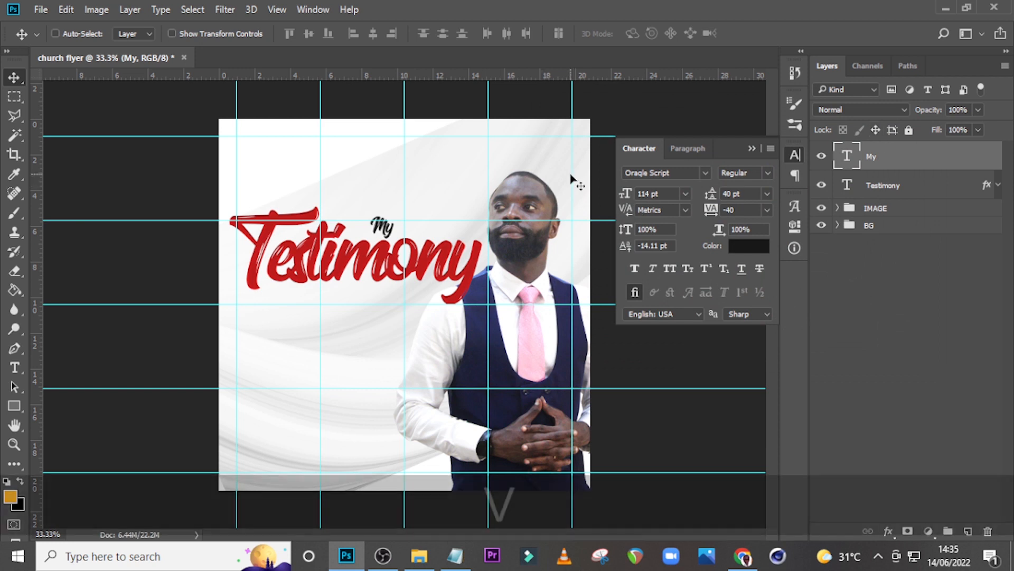
Nudge the My text slightly up and further left above the Testimony title.
key("shift+Up")
key("shift+Up")
key("shift+Left")
key("shift+Left")
key("shift+Left")
key("shift+Left")
key("shift+Left")
key("shift+Left")
key("shift+Left")
key("shift+Left")
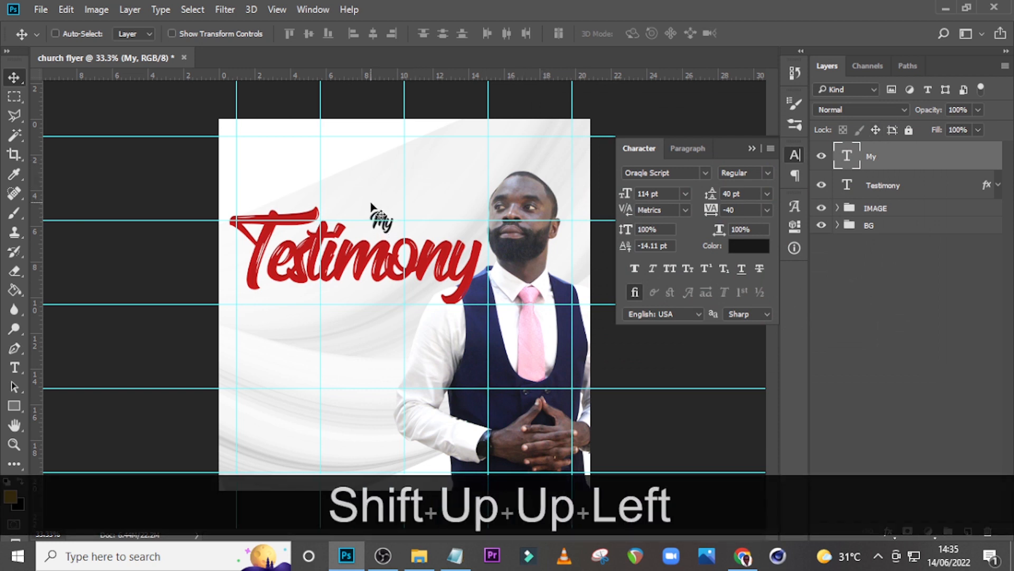
key("shift+Left")
key("shift+Left")
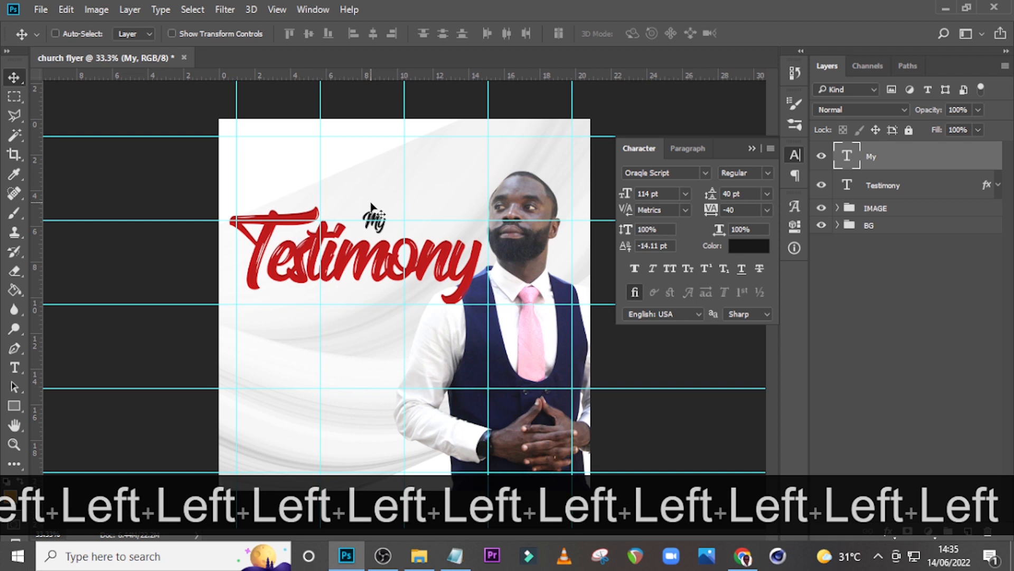
Duplicate the My layer below the Testimony title and replace its text with "Hour", copied from the Notepad file.
key("ctrl")
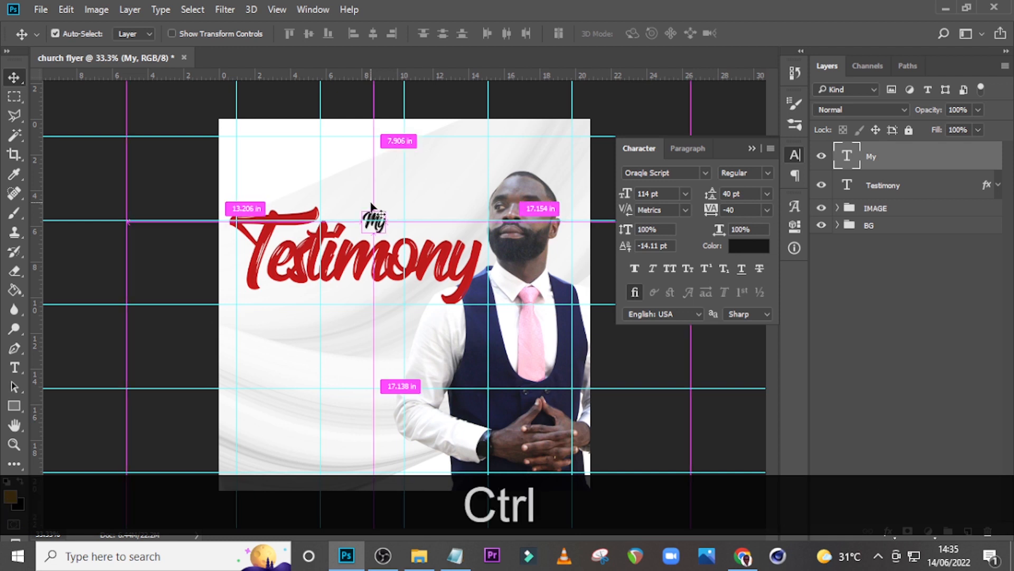
key("ctrl+j")
key("v")
left_click_drag(381, 223, 373, 315)
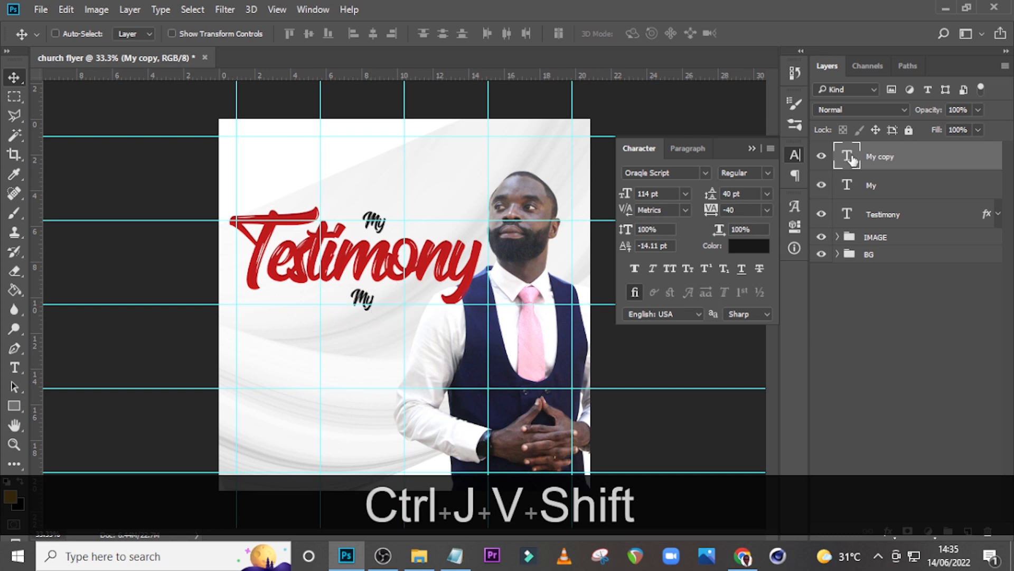
double_click(847, 156)
left_click(455, 556)
left_click_drag(522, 251, 472, 259)
key("ctrl+c")
left_click(863, 178)
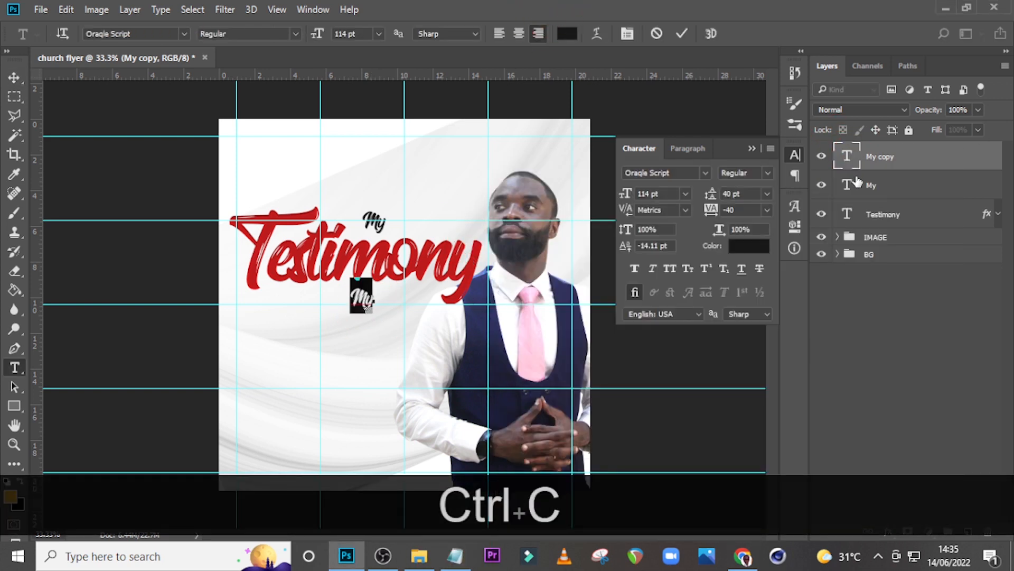
key("ctrl+v")
left_click(866, 156)
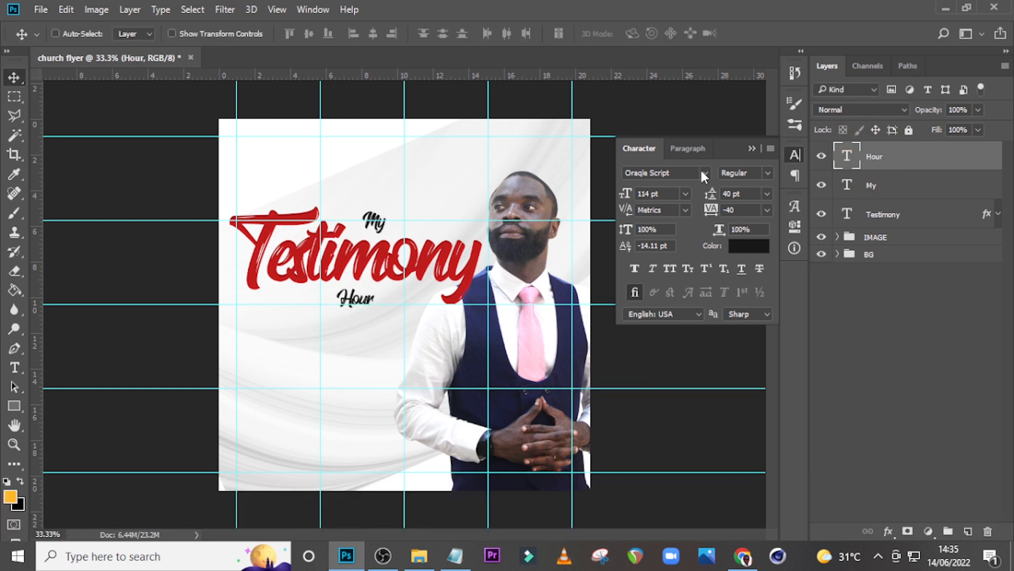
Format the Hour text in the Intro font at 156 pt with faux italic, keeping its colour at 101010.
left_click(702, 172)
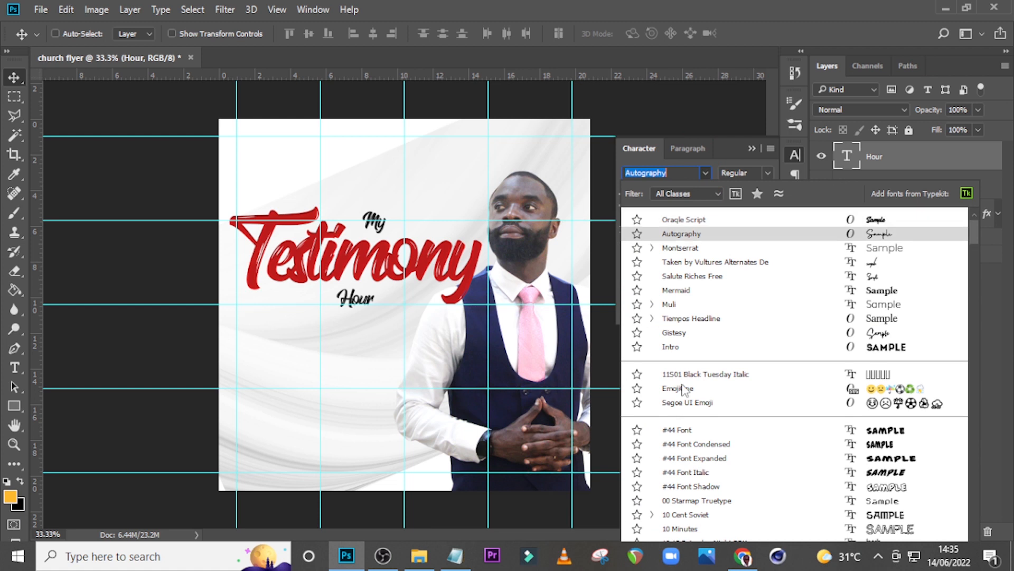
left_click(671, 347)
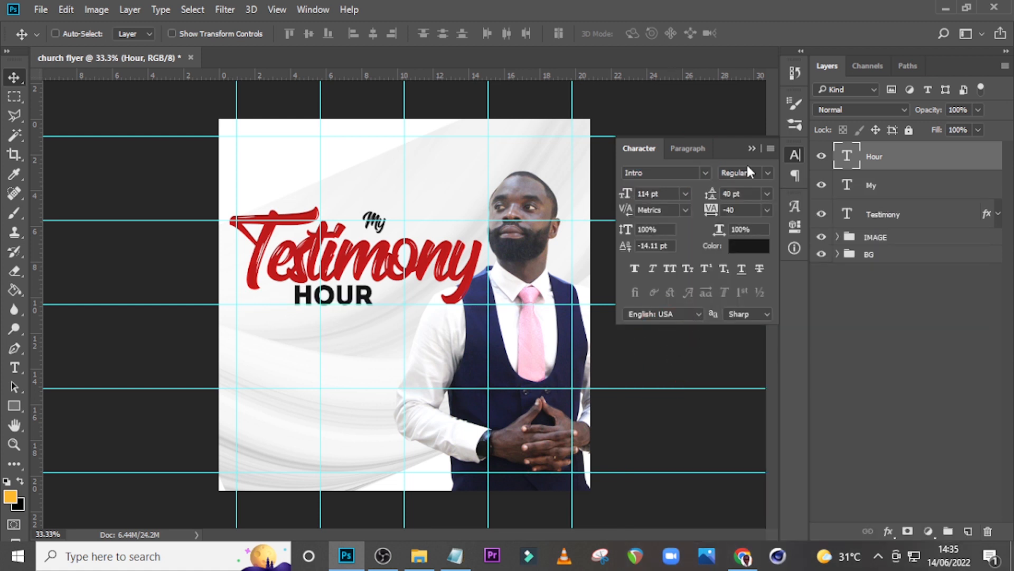
left_click(620, 190)
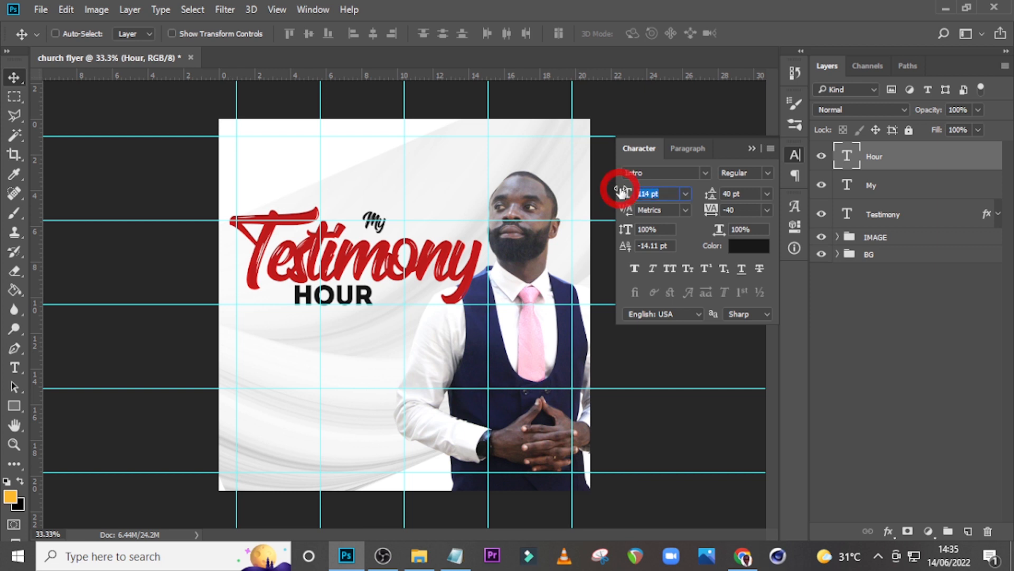
type("156")
key("Return")
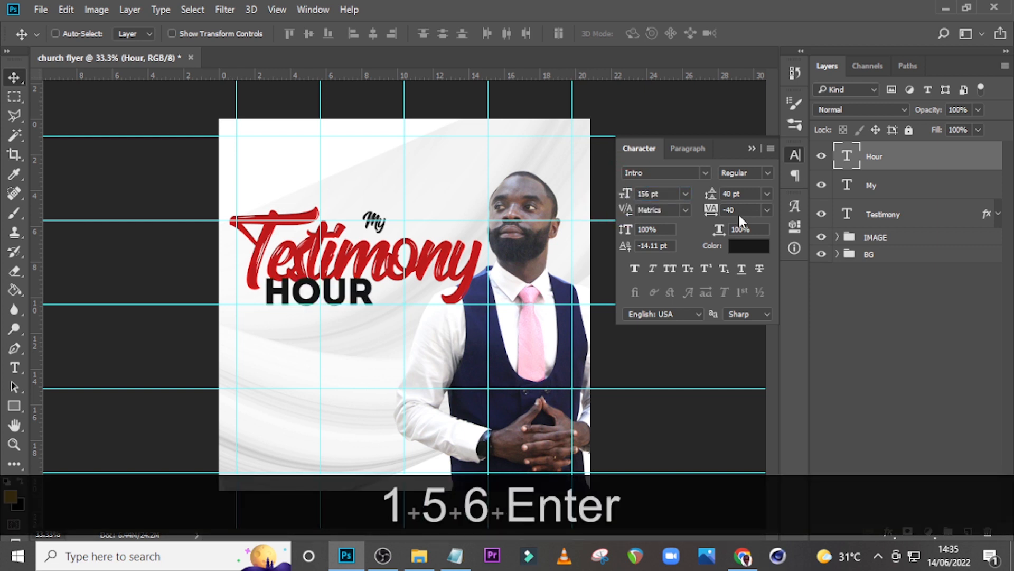
left_click(651, 269)
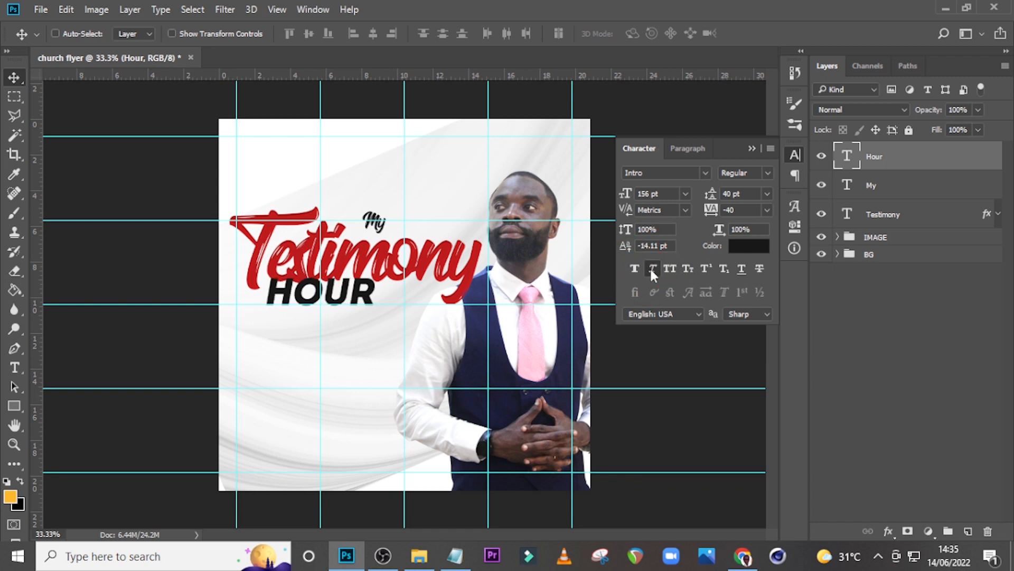
left_click(739, 244)
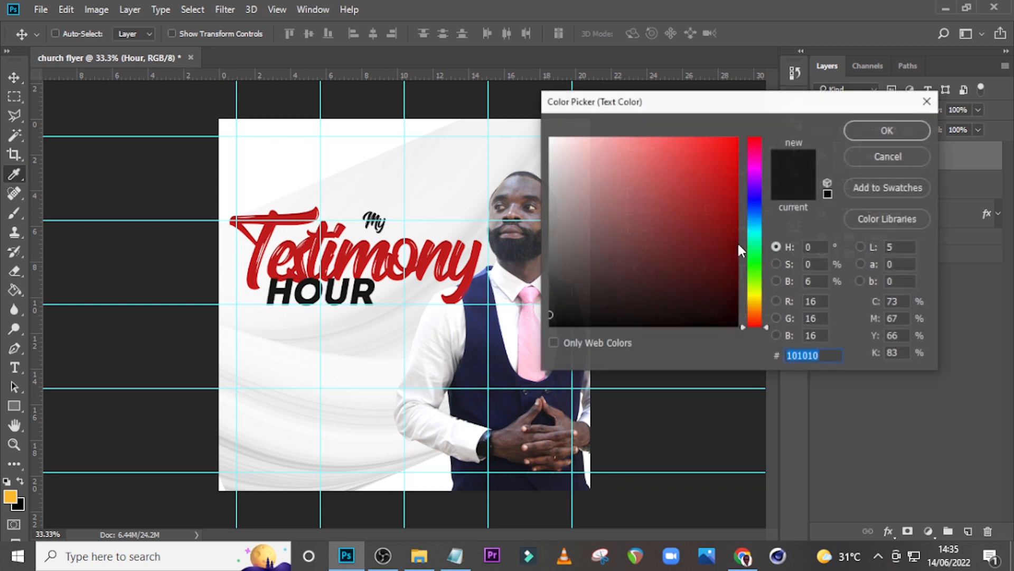
left_click(880, 130)
Move the Hour text right and nudge it up so it sits close beneath the middle of the Testimony title.
key("v")
left_click_drag(322, 300, 390, 304)
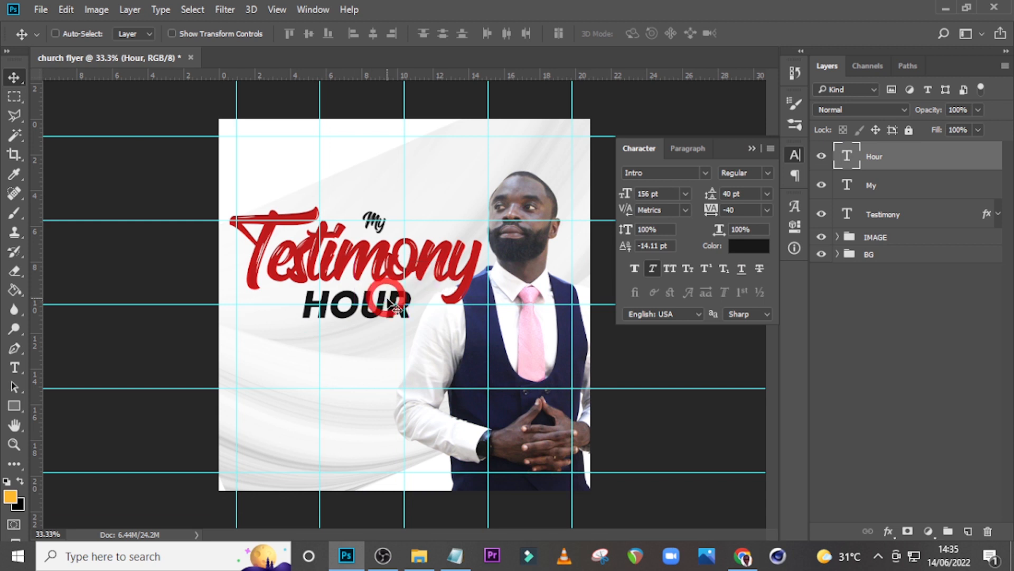
key("Up")
key("Up")
key("Up")
key("Up")
key("Up")
key("Up")
key("Up")
key("Up")
key("Up")
key("Up")
key("Up")
key("Down")
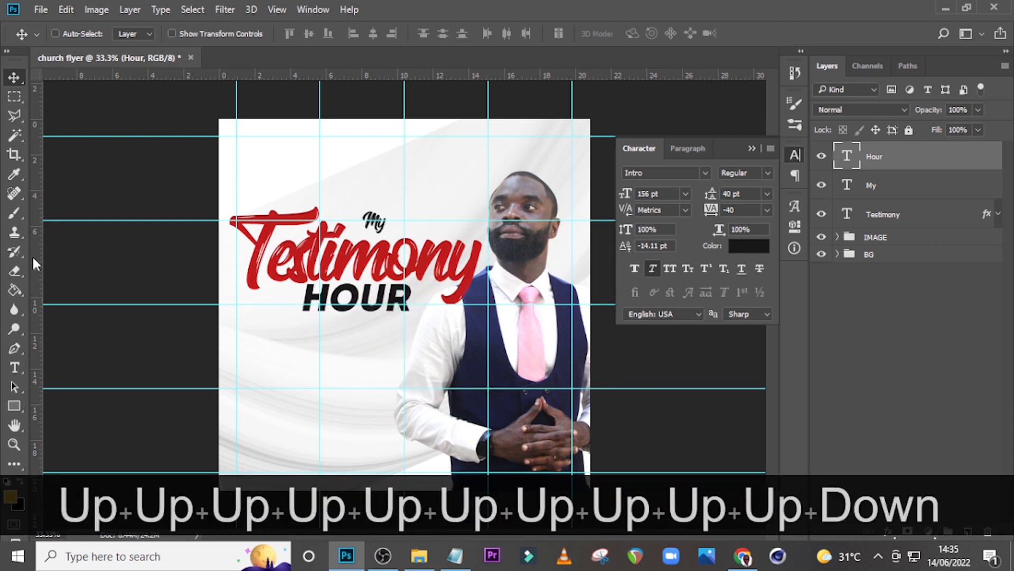
Add a vertical guide through the horizontal centre of the Testimony title, using its transform box as reference.
left_click(870, 216)
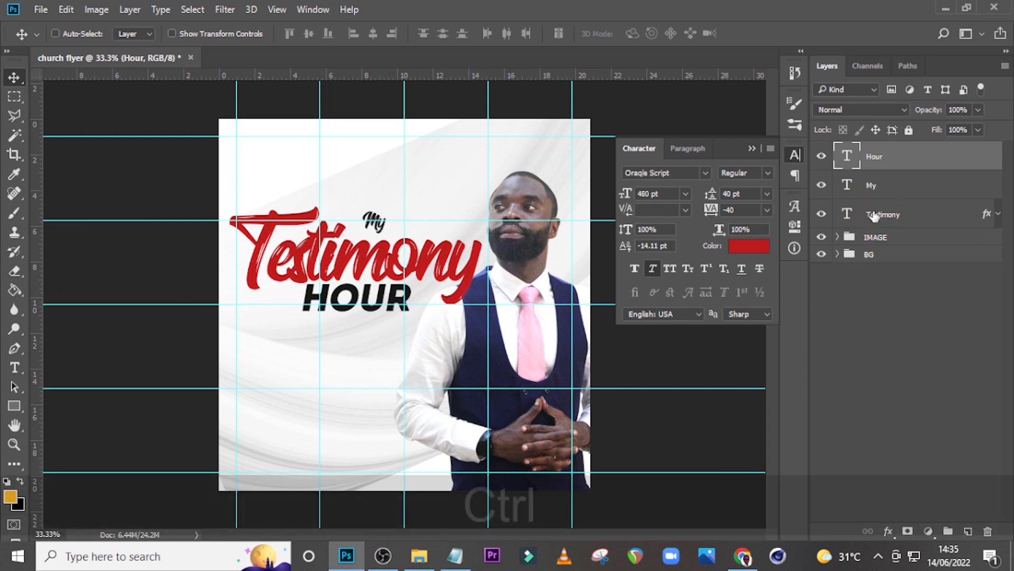
key("ctrl+t")
left_click_drag(37, 262, 355, 253)
key("Return")
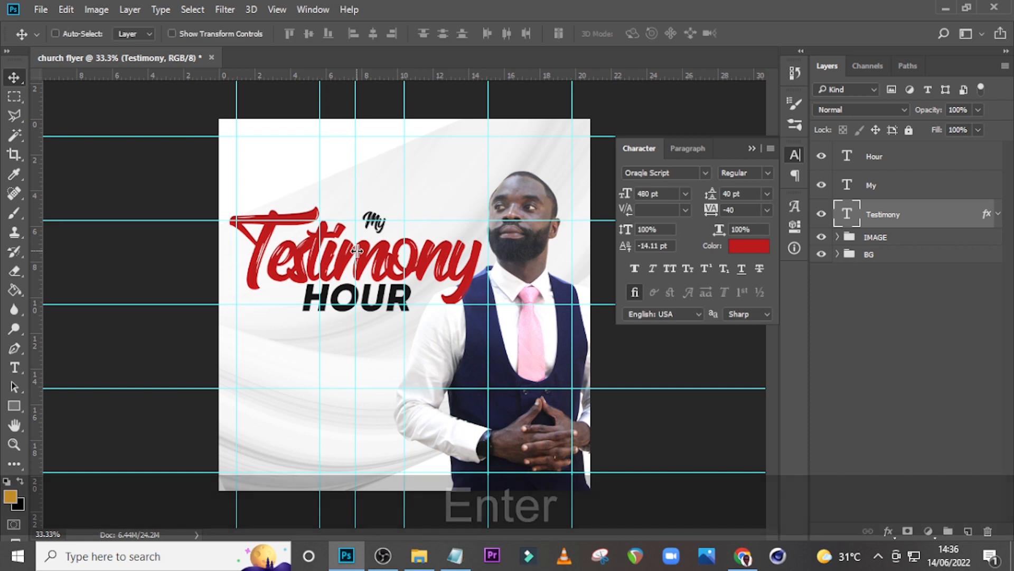
Move the My text left onto the vertical guide at the centre of the Testimony title.
left_click(880, 185)
key("ctrl+t")
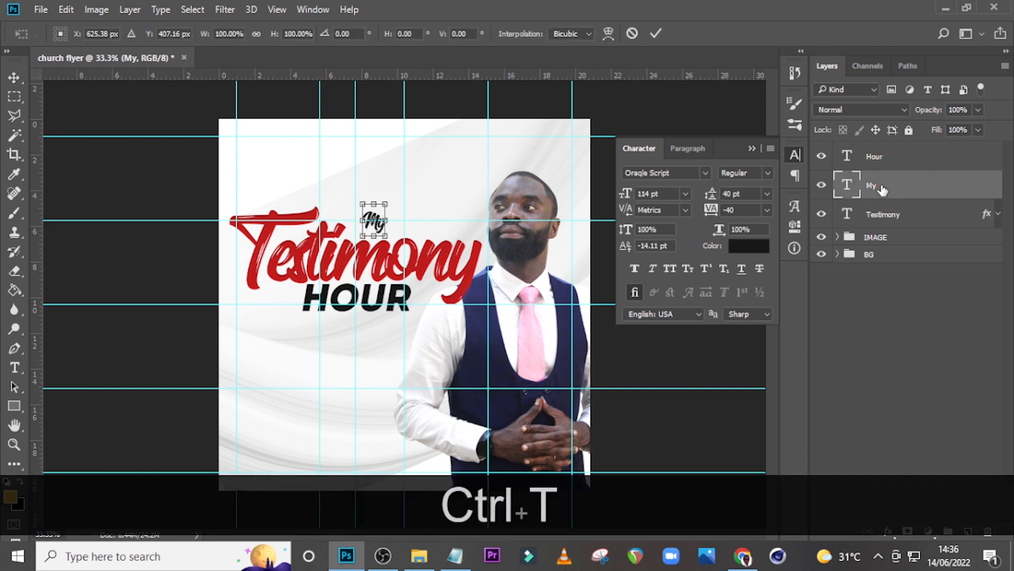
key("shift+Left")
key("shift+Left")
key("shift+Left")
key("shift+Left")
key("shift+Left")
key("shift+Left")
key("shift+Left")
key("shift+Left")
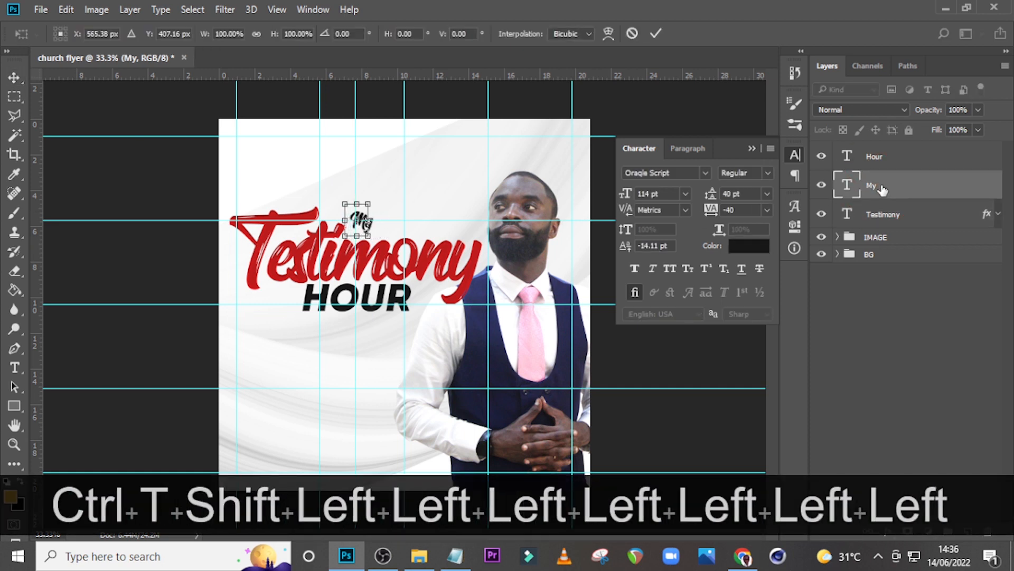
key("Return")
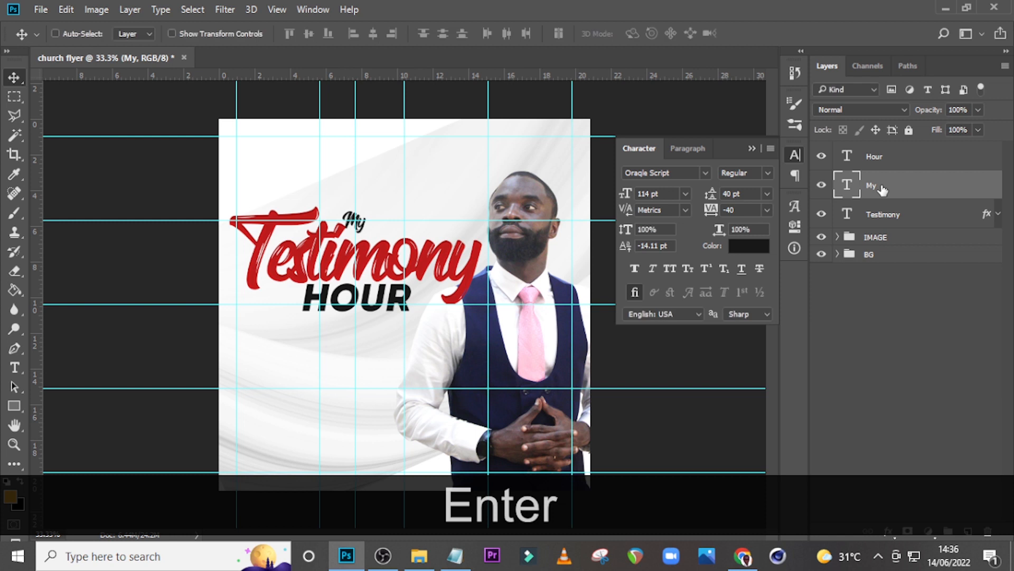
Shift the My text back to the right, above the "mo" of the Testimony title.
key("shift+Right")
key("shift+Right")
key("shift+Right")
key("shift+Right")
key("shift+Right")
key("shift+Right")
key("shift+Right")
key("shift+Right")
key("shift+Right")
key("shift+Right")
key("shift+Right")
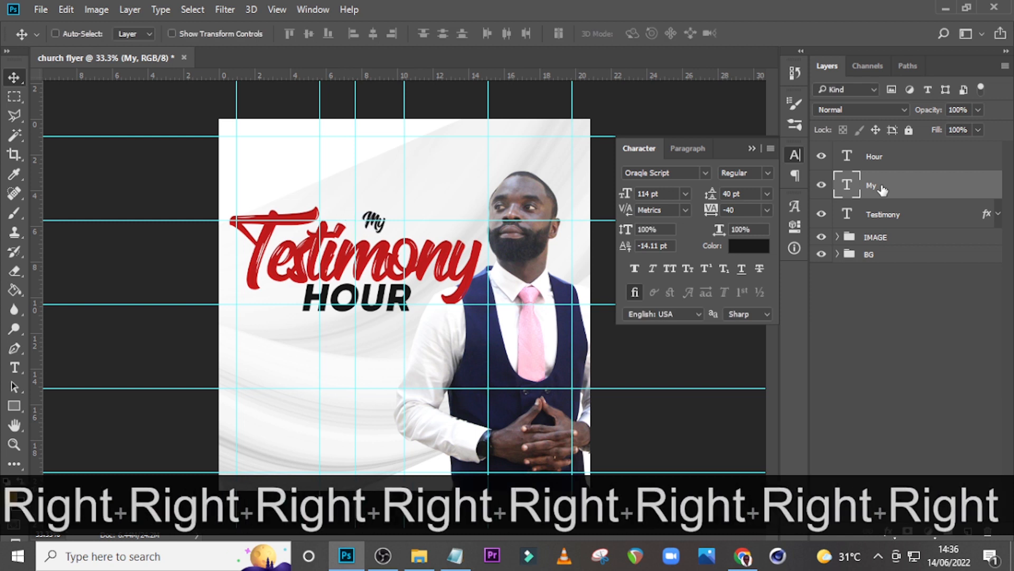
Nudge the Hour text slightly right and down beneath the Testimony title and hide the guides.
left_click(917, 164)
key("ctrl+t")
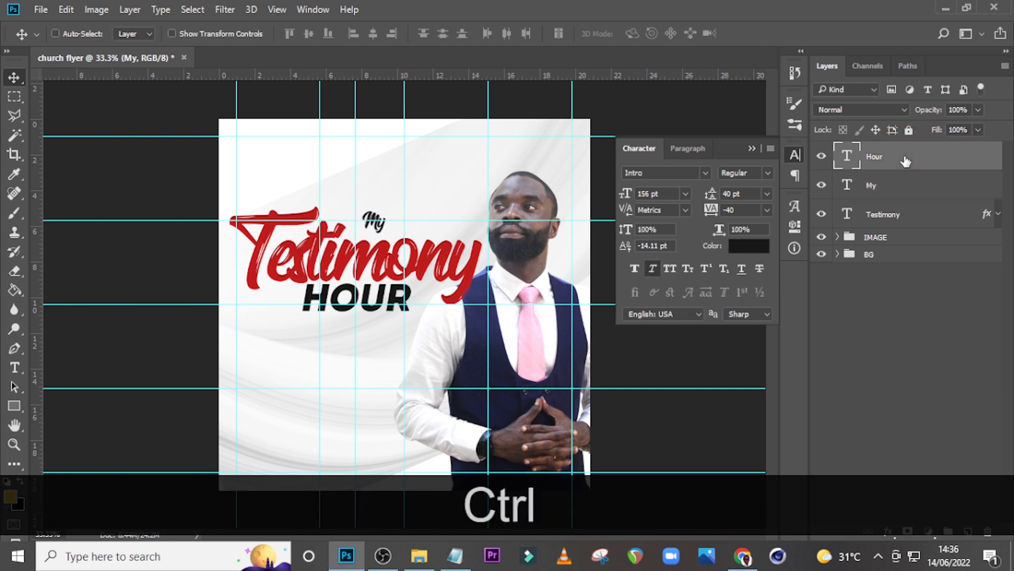
key("Return")
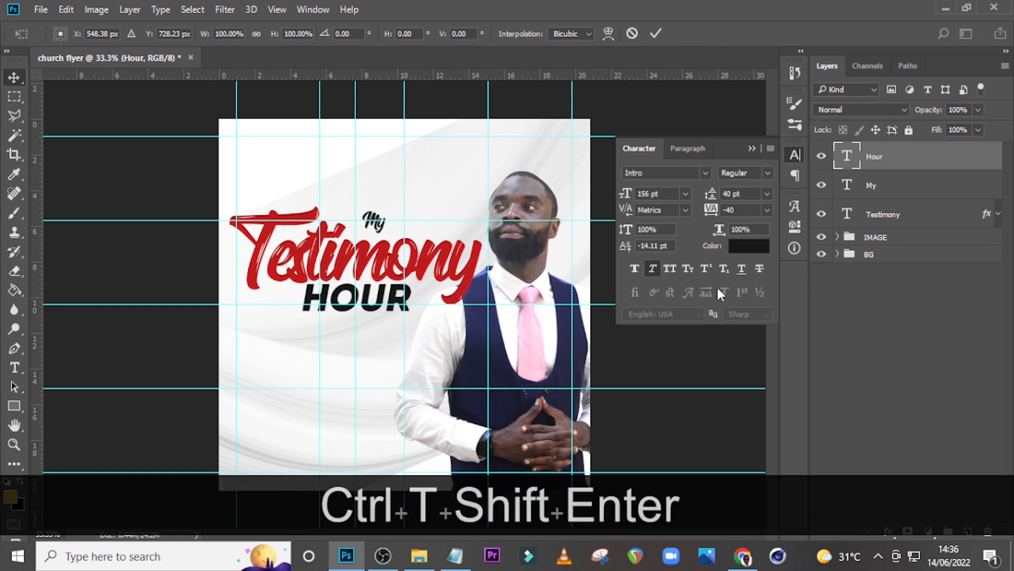
key("shift+Right")
key("shift+Right")
key("shift+Down")
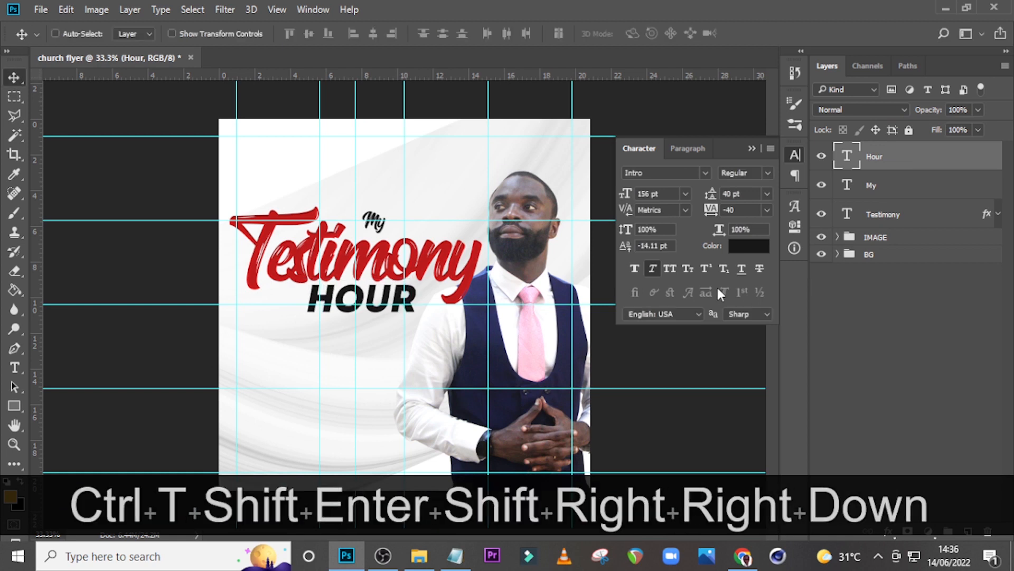
key("ctrl+h")
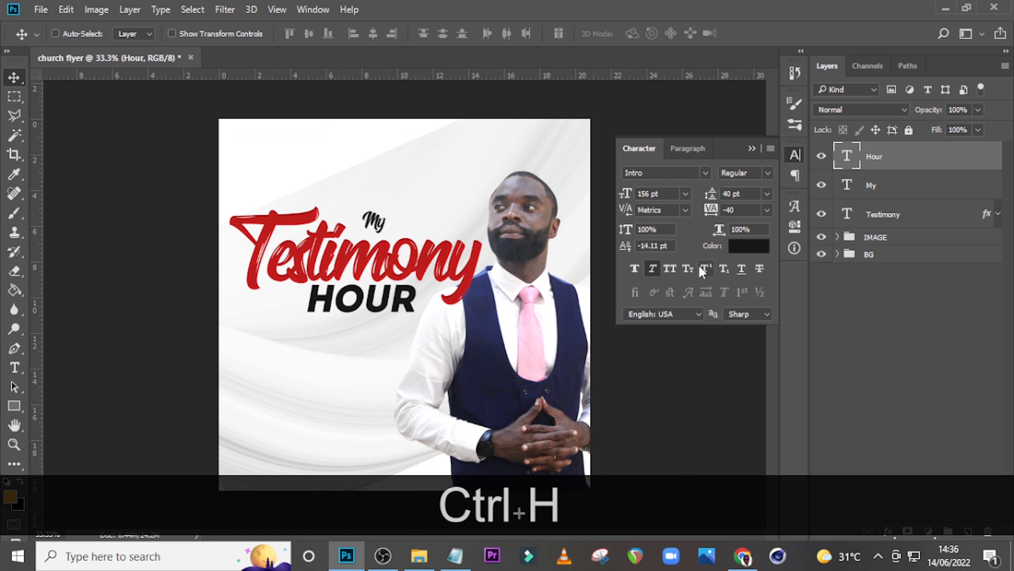
Nudge the My text down so it sits closer to the Testimony title.
left_click(883, 192)
key("Down")
key("Down")
key("Down")
key("Down")
key("Down")
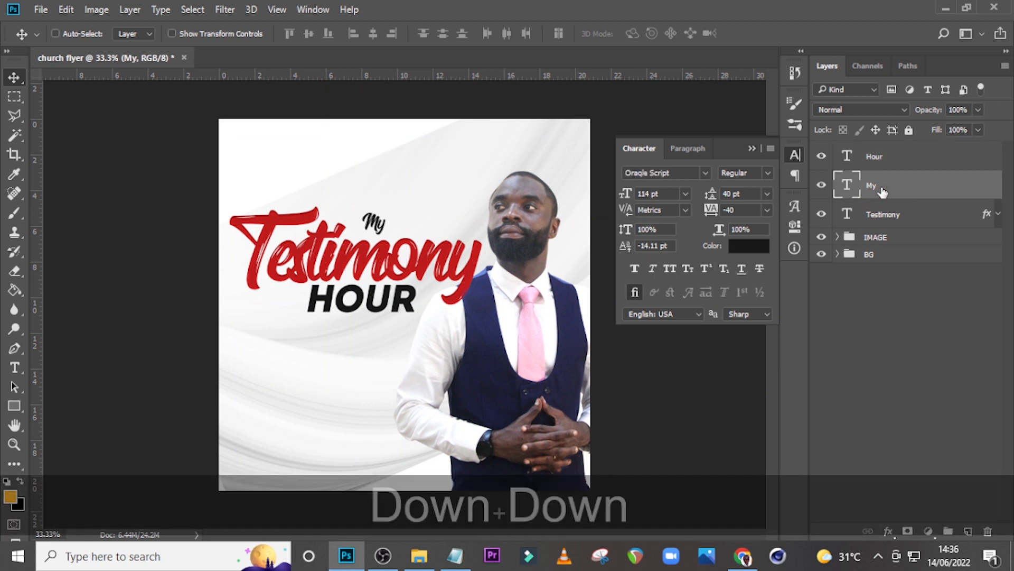
key("Down")
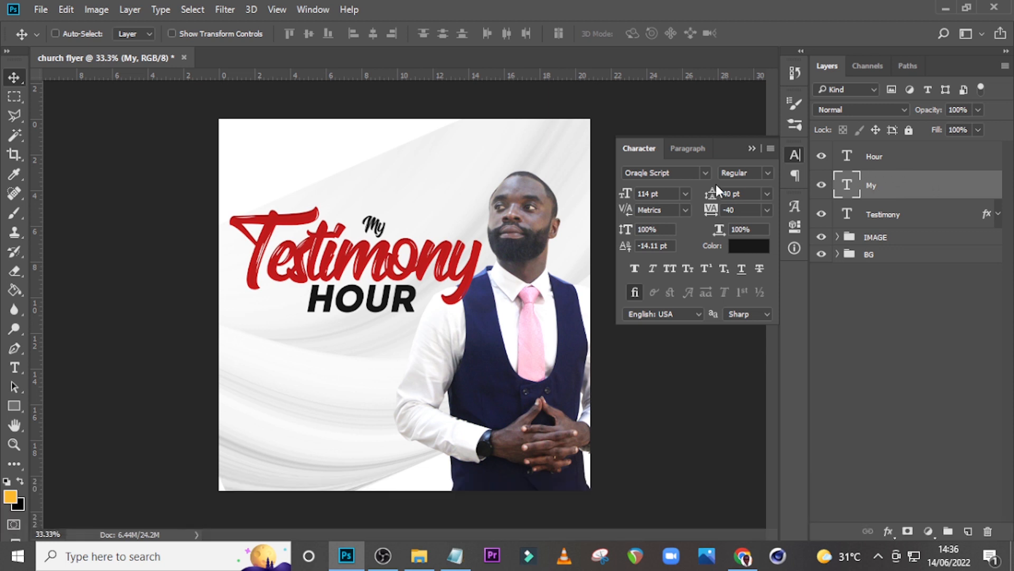
Add a text layer reading "V" in the empty area below the Hour text.
key("t")
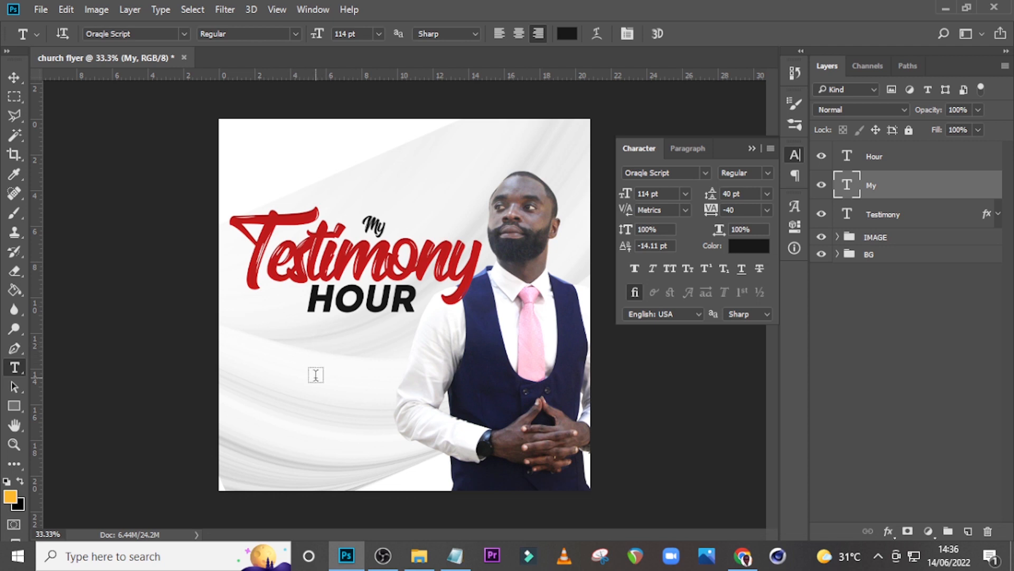
left_click(316, 375)
type("V")
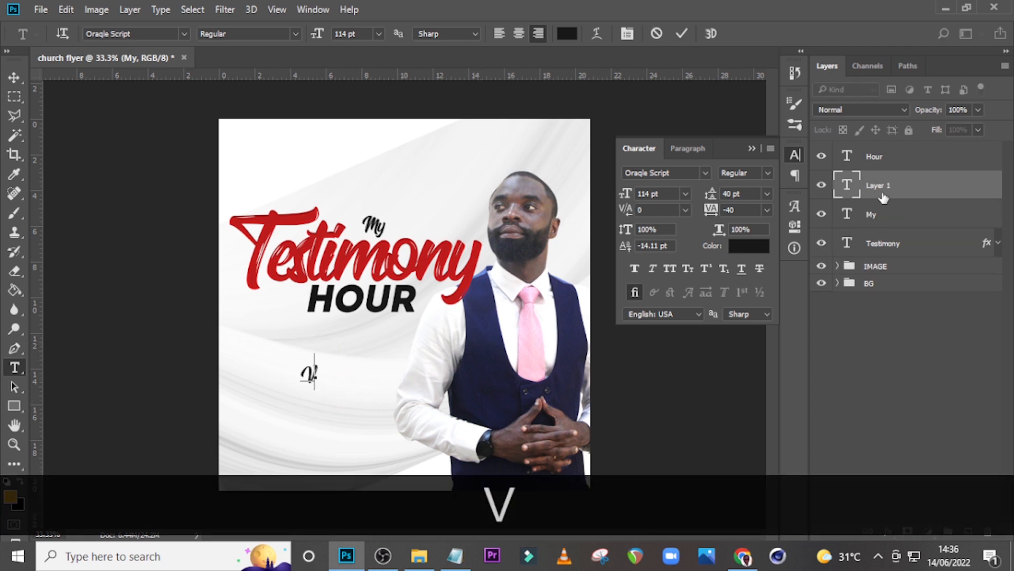
left_click(877, 196)
Set the V layer's font to StayHigh Swash Regular to turn the letter into a swash stroke.
left_click(692, 173)
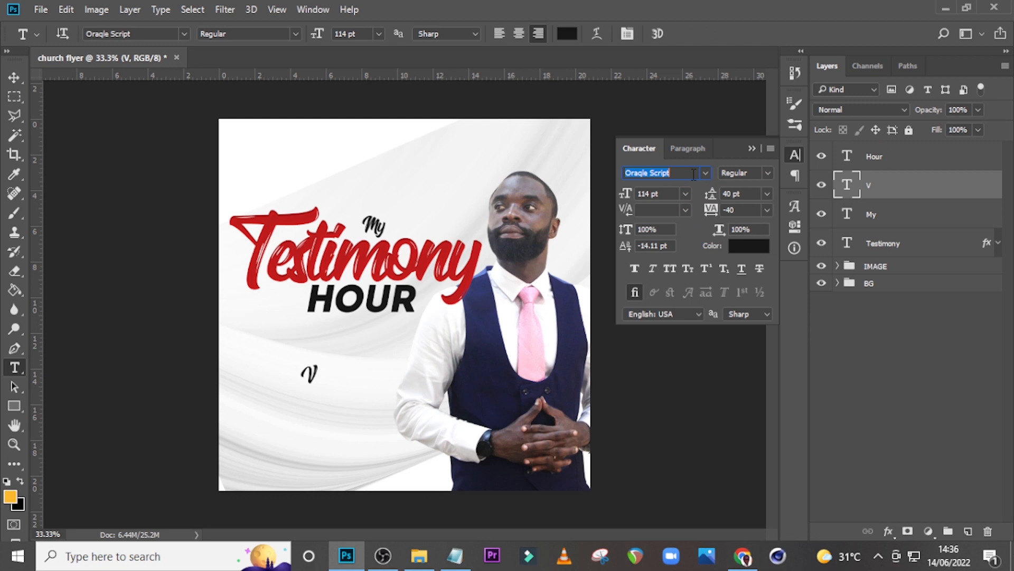
type("w")
key("BackSpace")
type("swa")
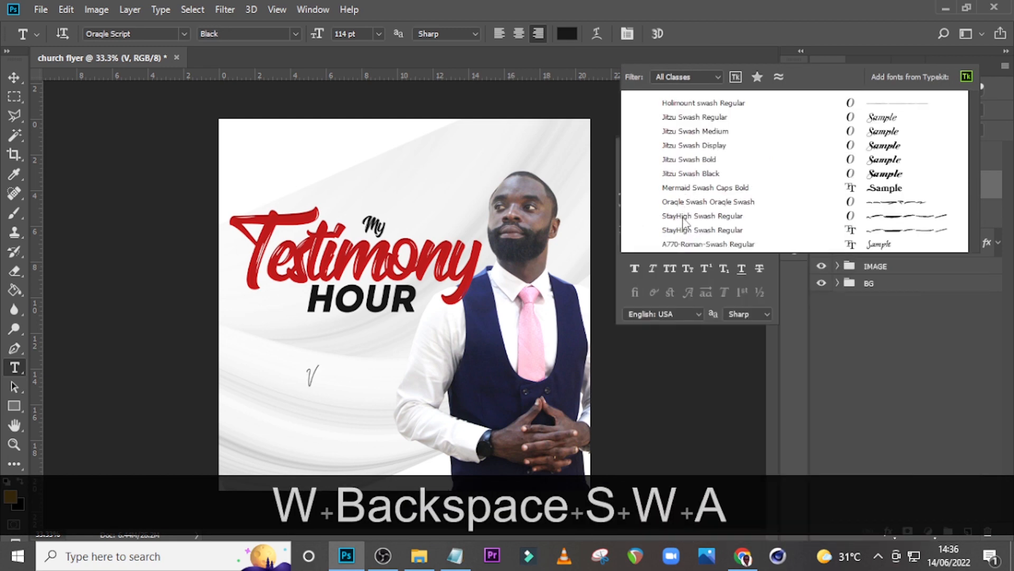
left_click(680, 234)
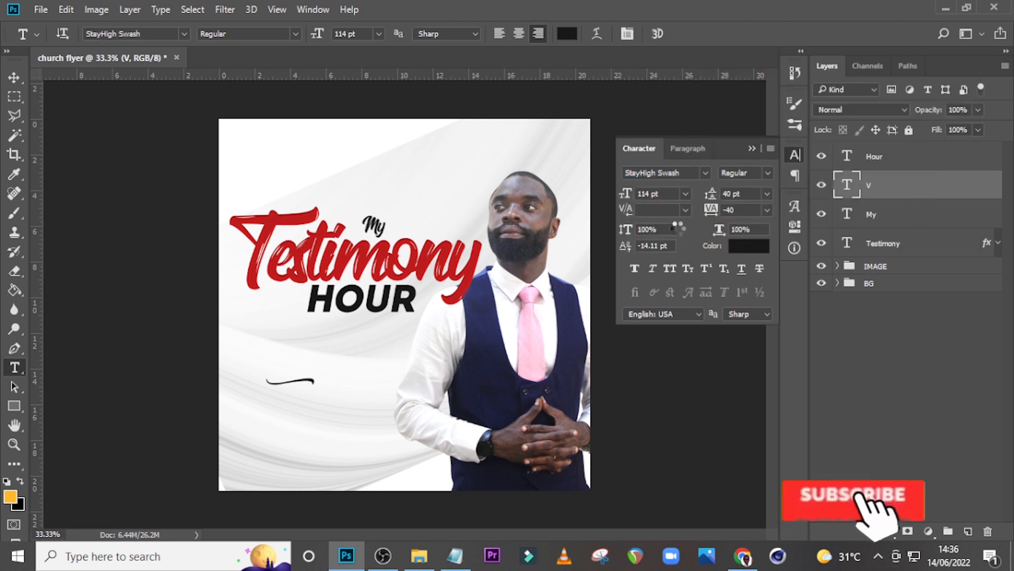
Move the swash beneath the Hour text, scale it to 274.28% and tilt it slightly clockwise as an underline.
key("v")
left_click_drag(296, 388, 360, 338)
key("ctrl+t")
mouse_move(375, 305)
left_mouse_down()
mouse_move(454, 266)
mouse_move(367, 305)
left_mouse_up()
left_click_drag(376, 330, 371, 314)
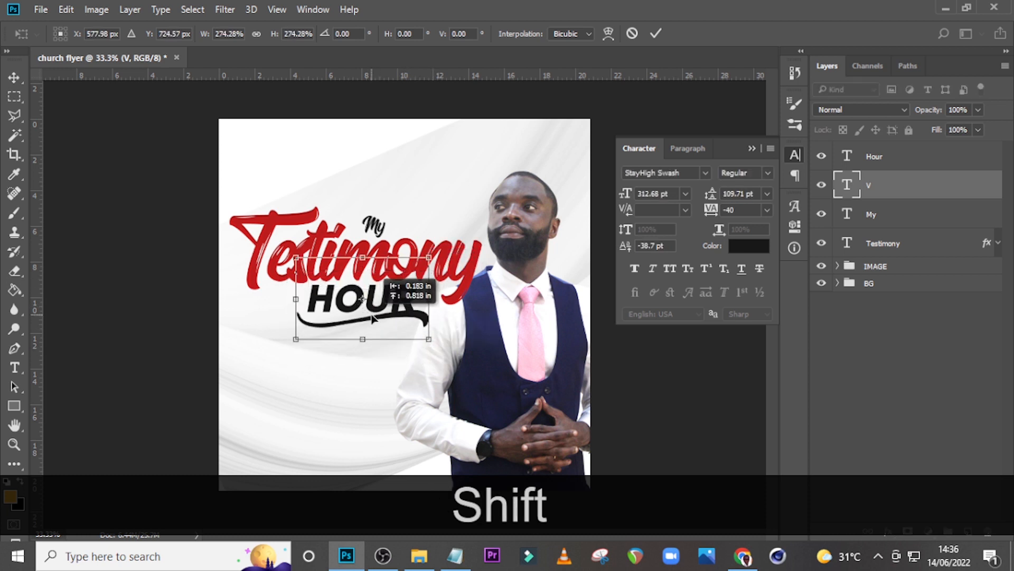
key("Left")
key("Left")
key("Left")
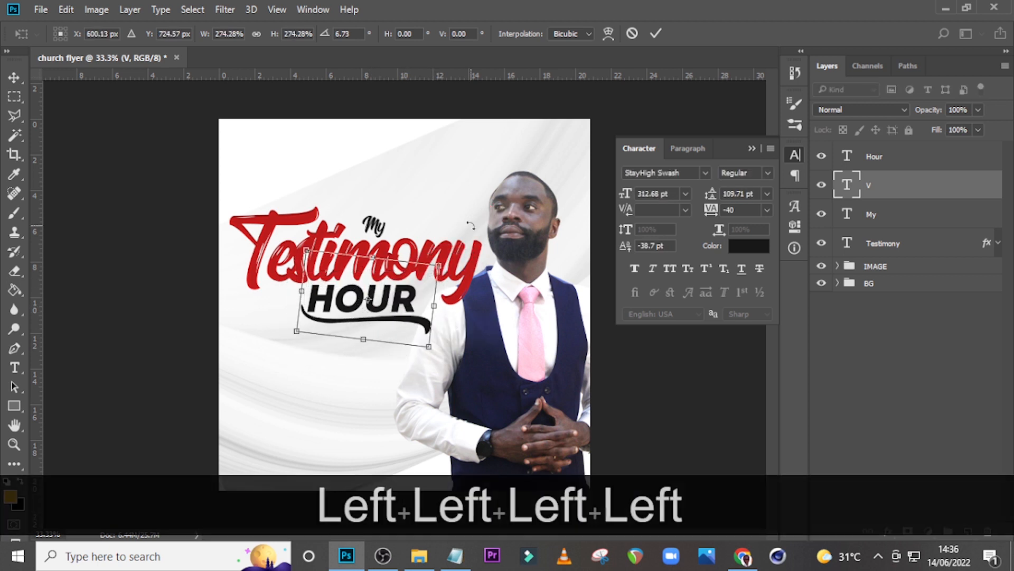
key("Return")
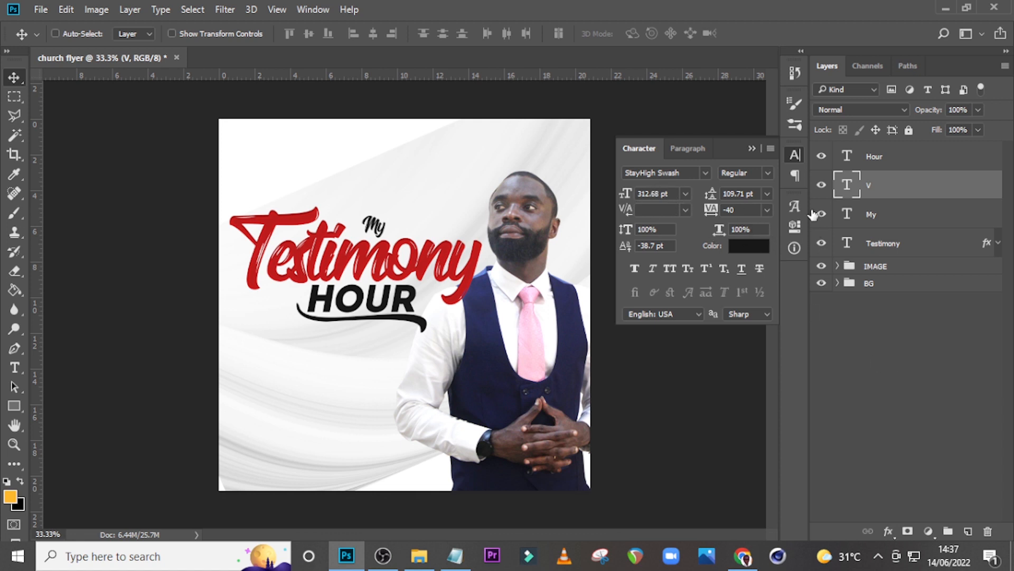
Change the colour of the V swash under the Hour text to red #E02929.
left_click(752, 247)
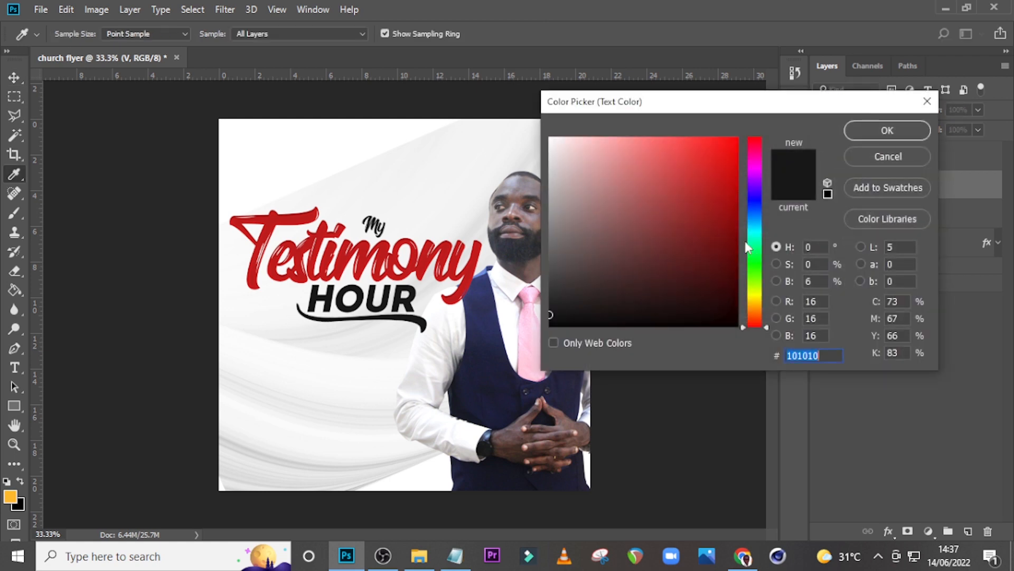
type("E0")
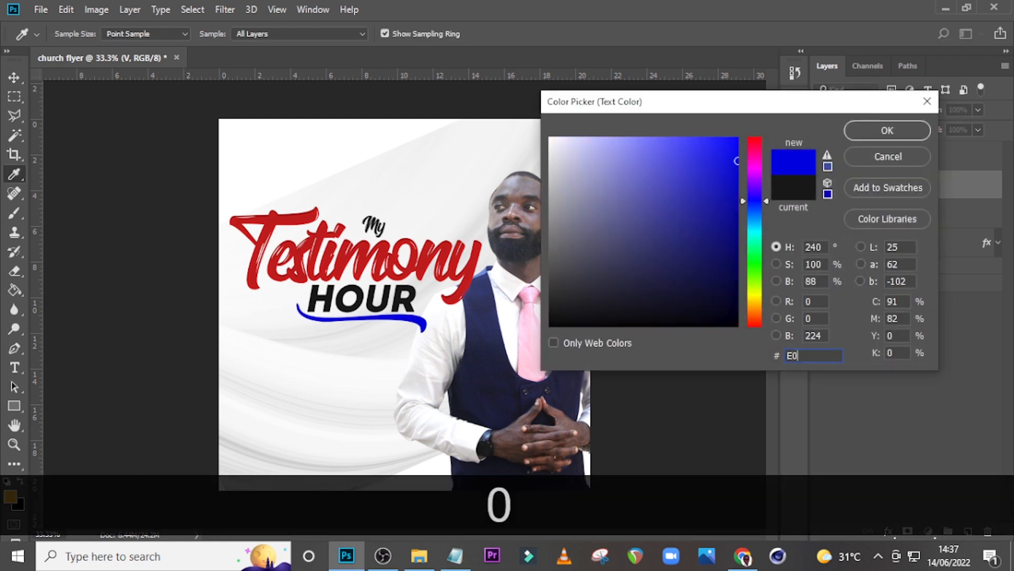
type("29")
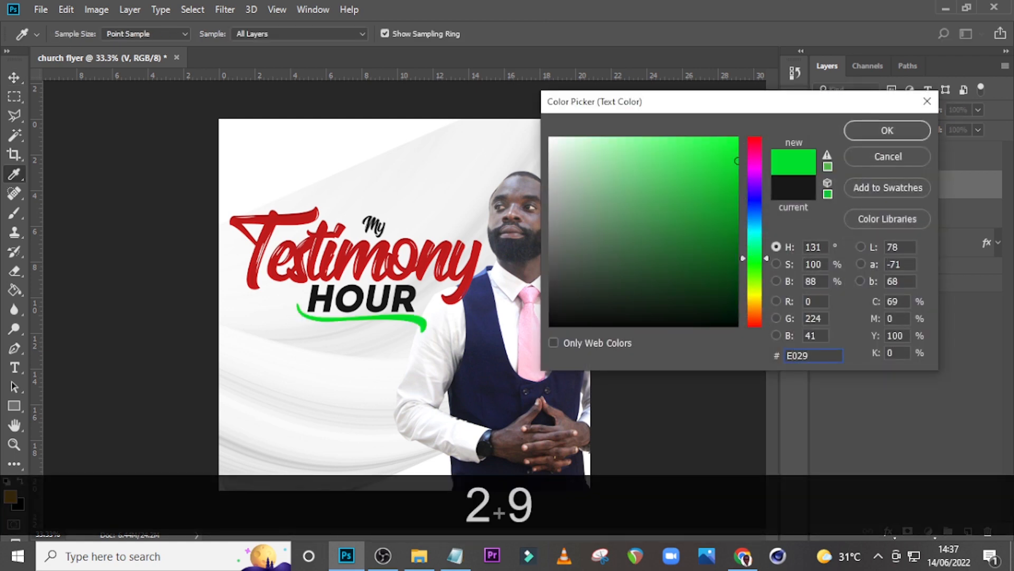
type("29")
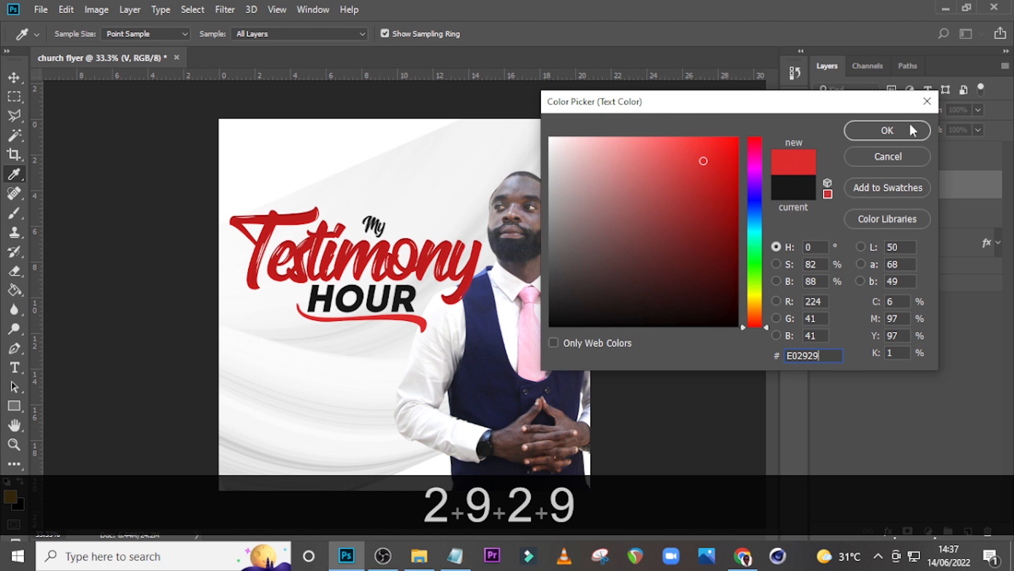
left_click(910, 130)
Group the Hour, V, My and Testimony text layers and name the group TESTIMONY.
left_click(882, 190)
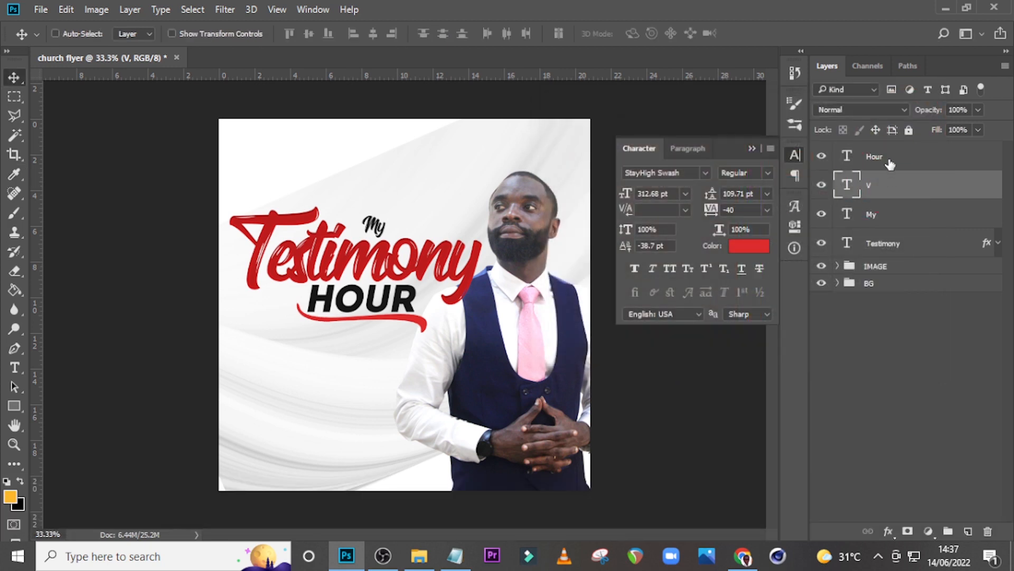
left_click(891, 157, "shift")
left_click(879, 244, "shift")
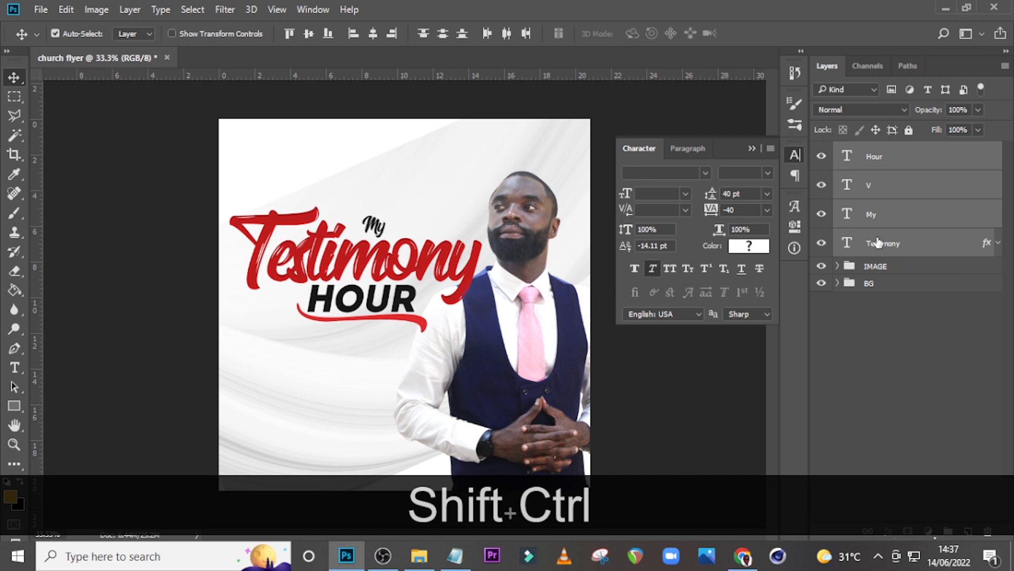
key("ctrl+shift+g")
double_click(875, 150)
type("TE")
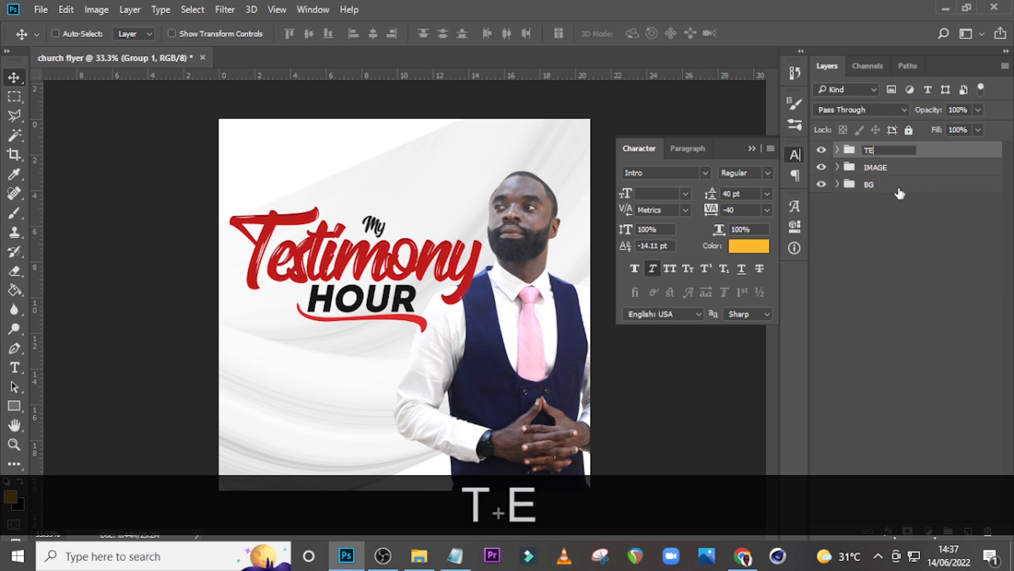
type("STIMONY")
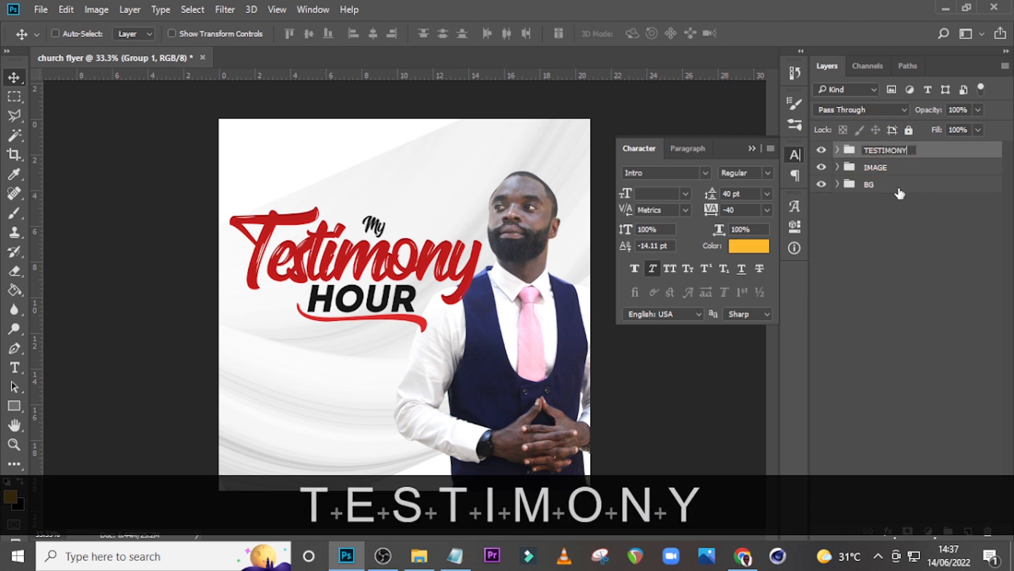
key("Return")
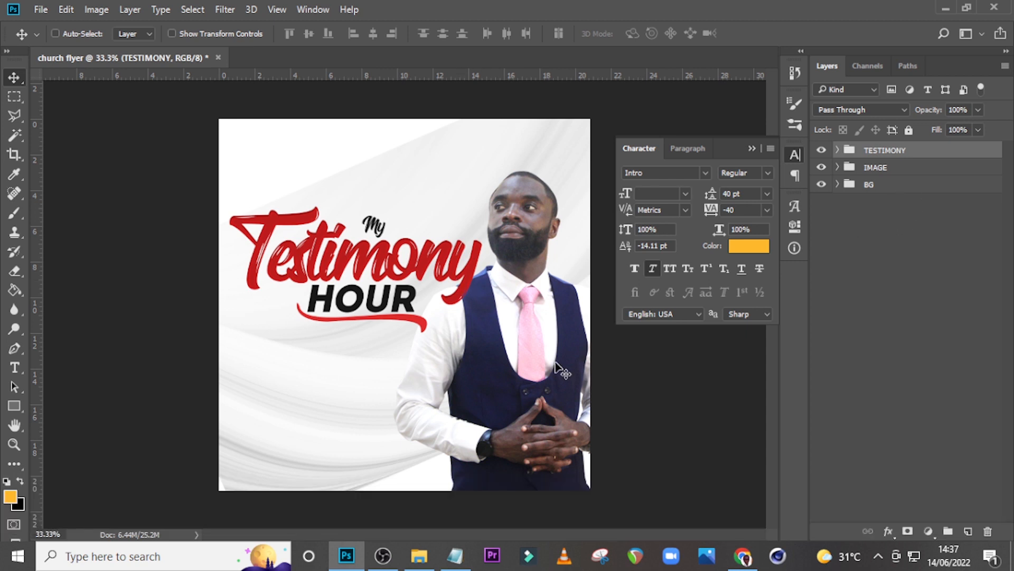
Place the red alarm clock PNG from the U134 folder into the flyer and move its layer between the IMAGE and BG groups.
left_click(419, 555)
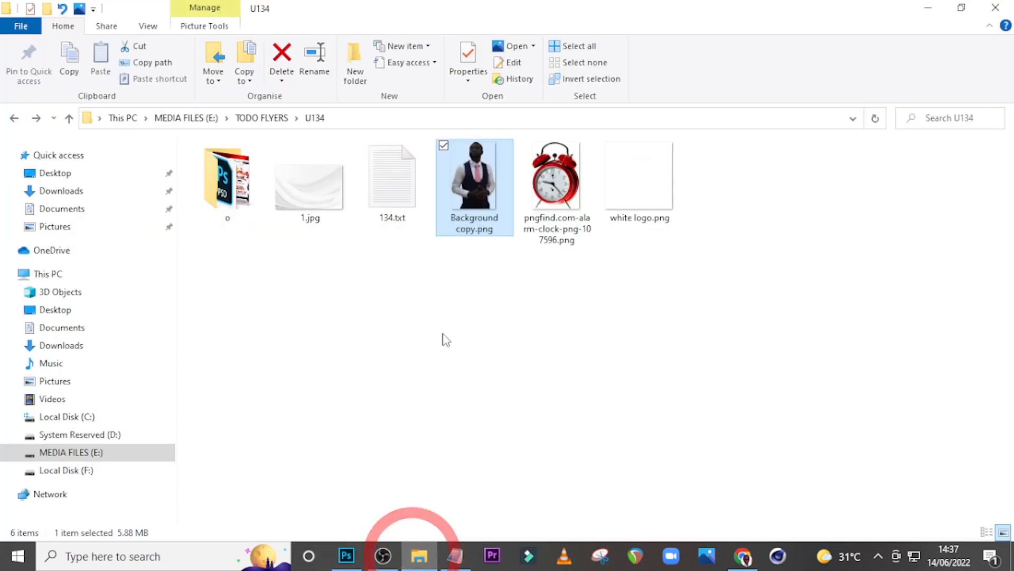
left_click_drag(553, 203, 405, 276)
left_click_drag(464, 384, 478, 408)
key("Return")
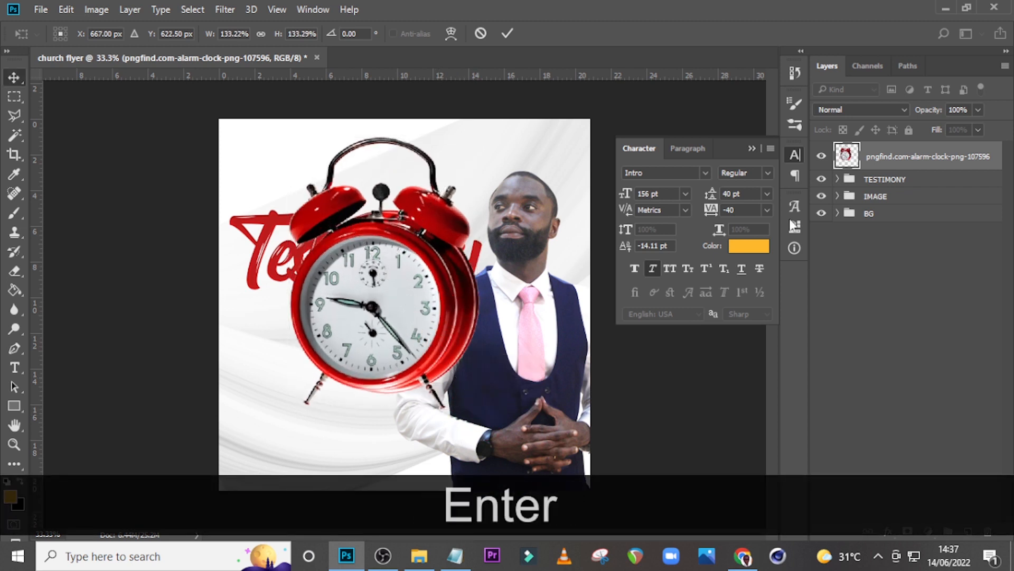
left_click_drag(884, 173, 882, 210)
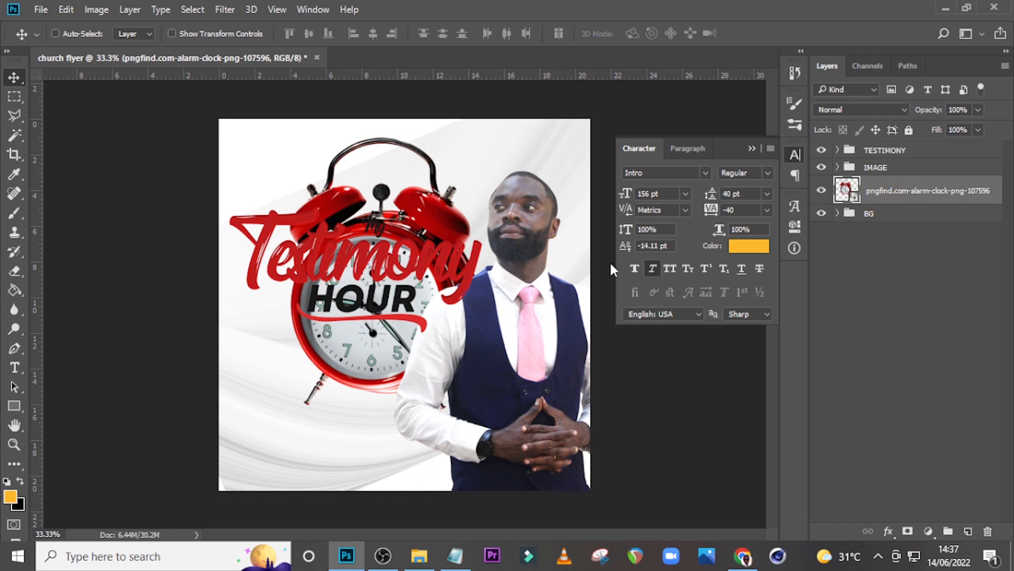
Scale the alarm clock up to about 154.5% and move it higher so its dial sits behind the title.
key("ctrl+t")
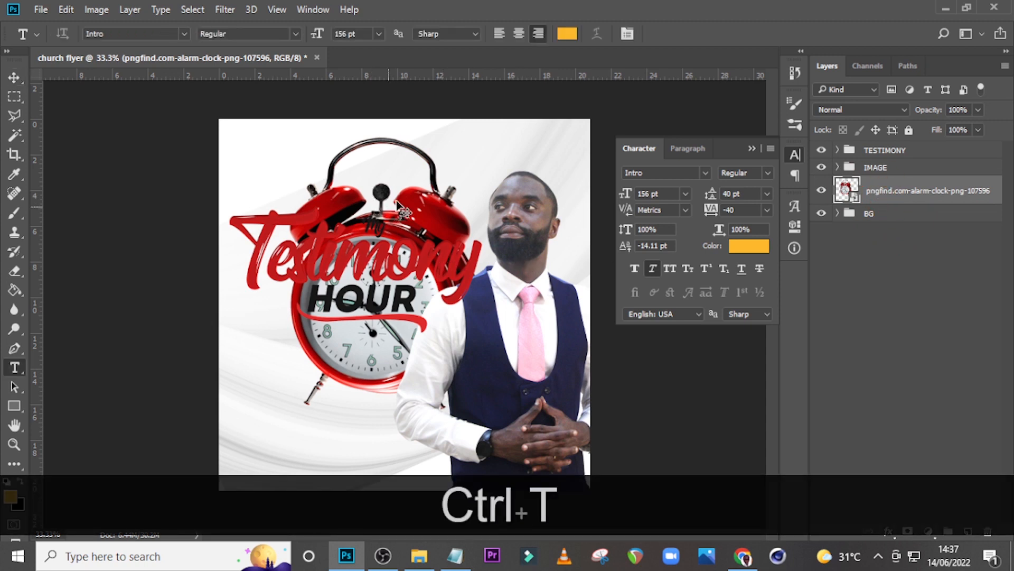
left_click_drag(478, 137, 498, 113)
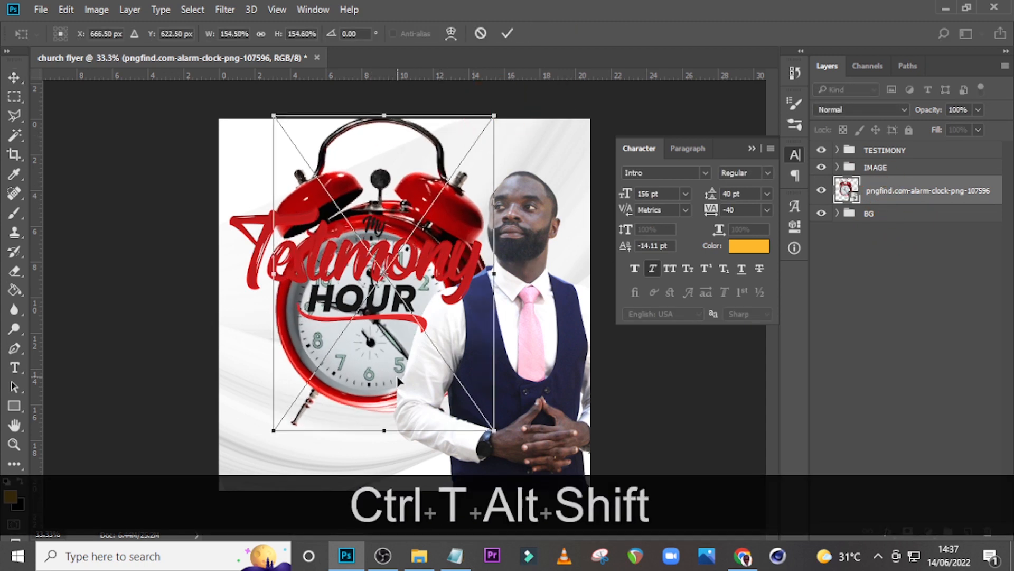
left_click_drag(398, 382, 399, 347)
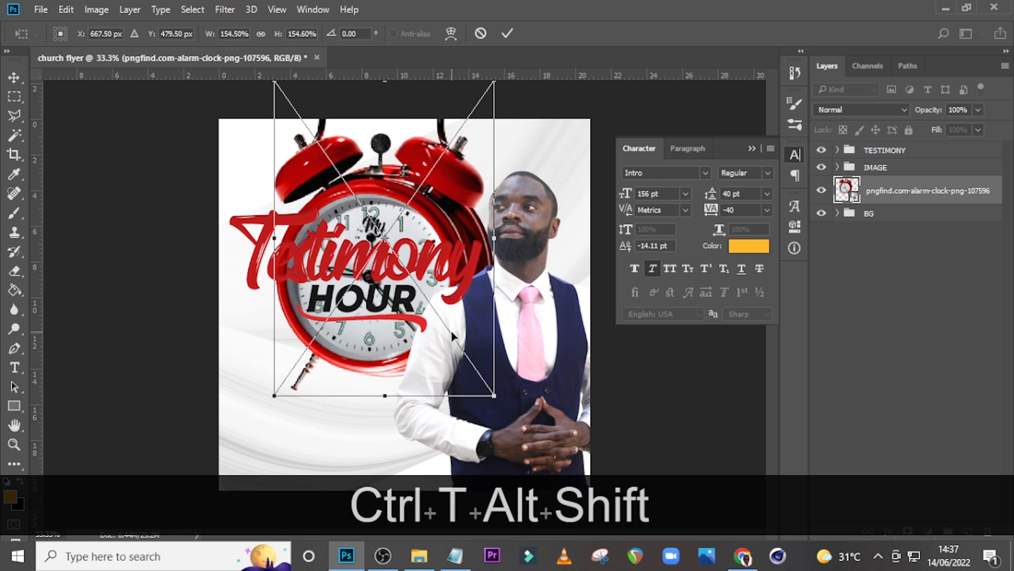
right_click(438, 292)
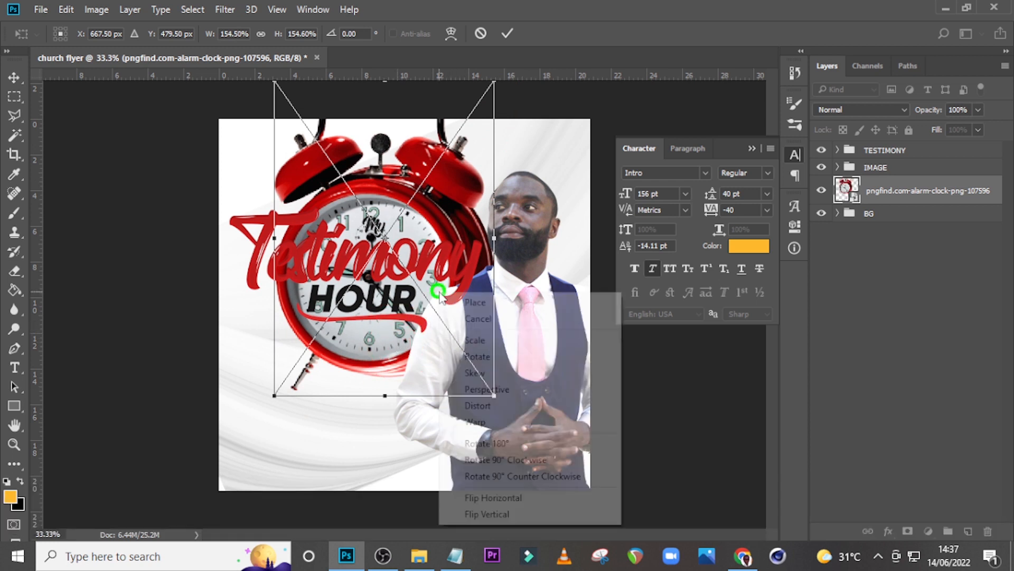
left_click(464, 158)
key("Return")
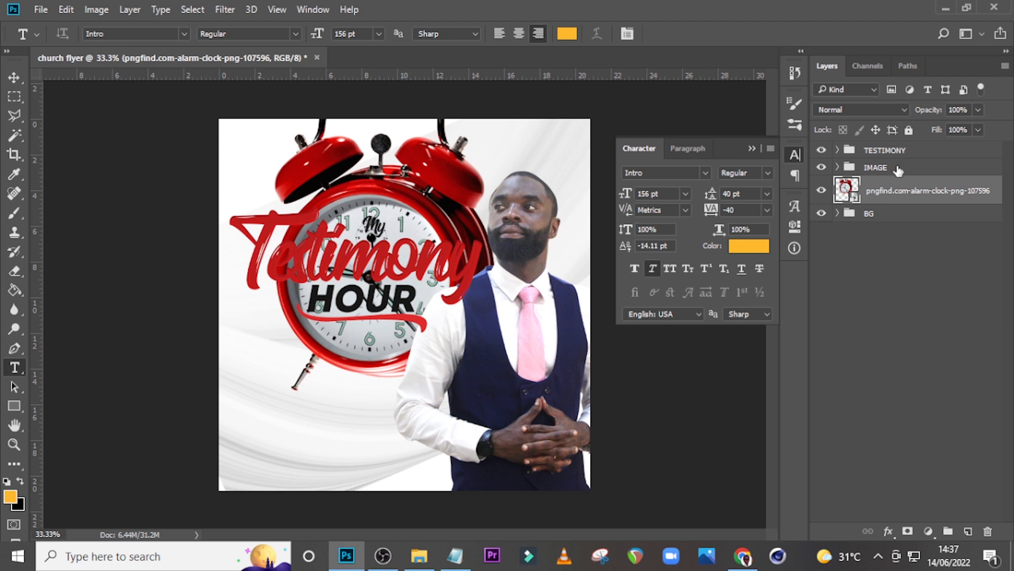
Add a layer mask to the alarm clock layer and set up a soft round 400 px brush with 0% hardness.
left_click(928, 531)
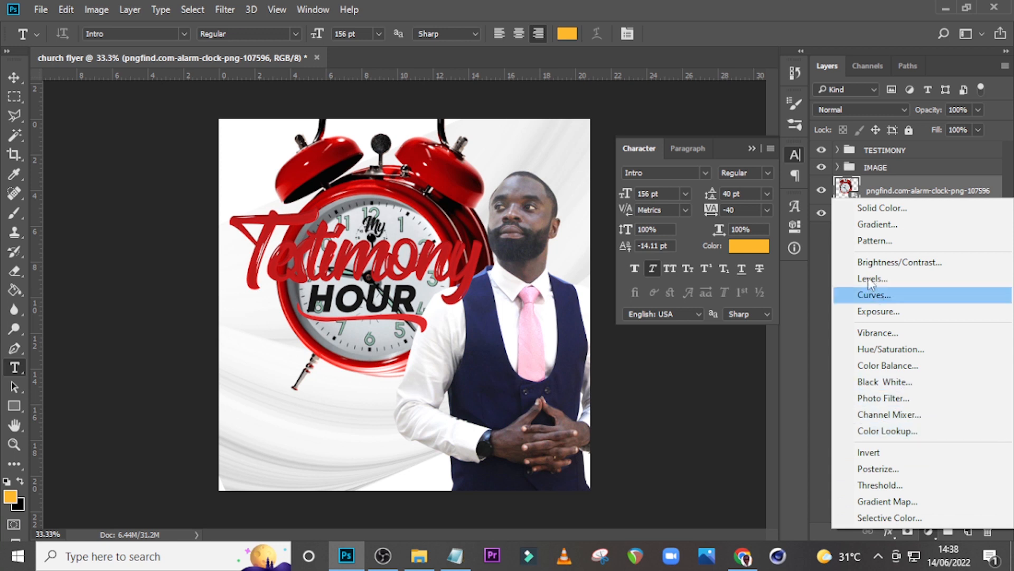
left_click(894, 184)
left_click(908, 531)
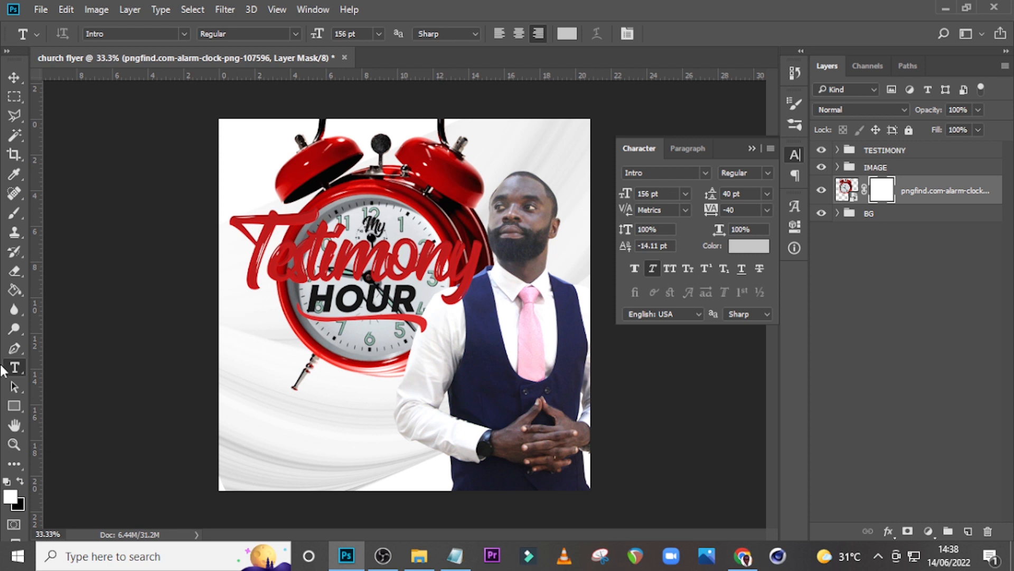
key("b")
key("Caps_Lock")
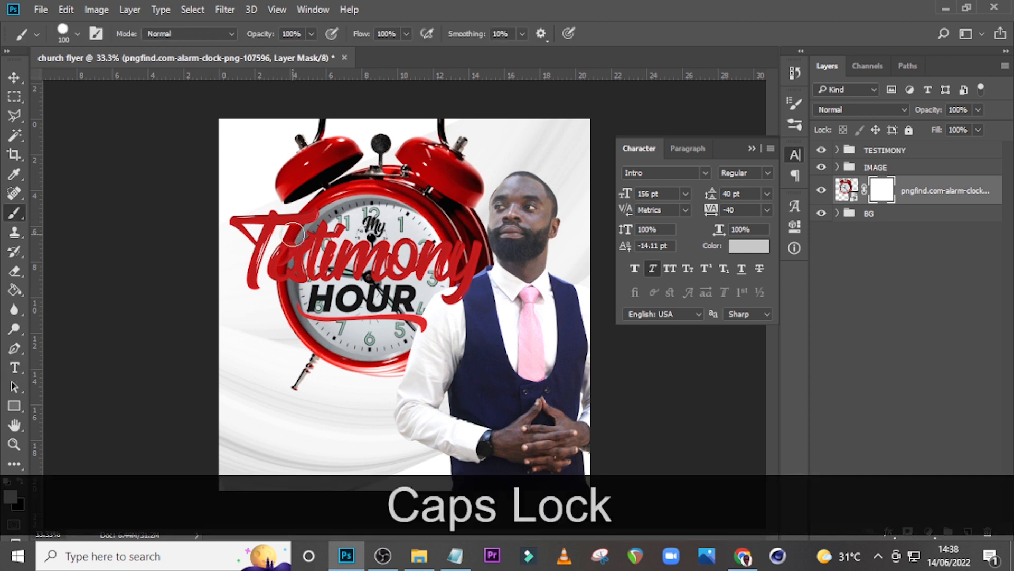
key("bracketright")
key("bracketright")
key("bracketright")
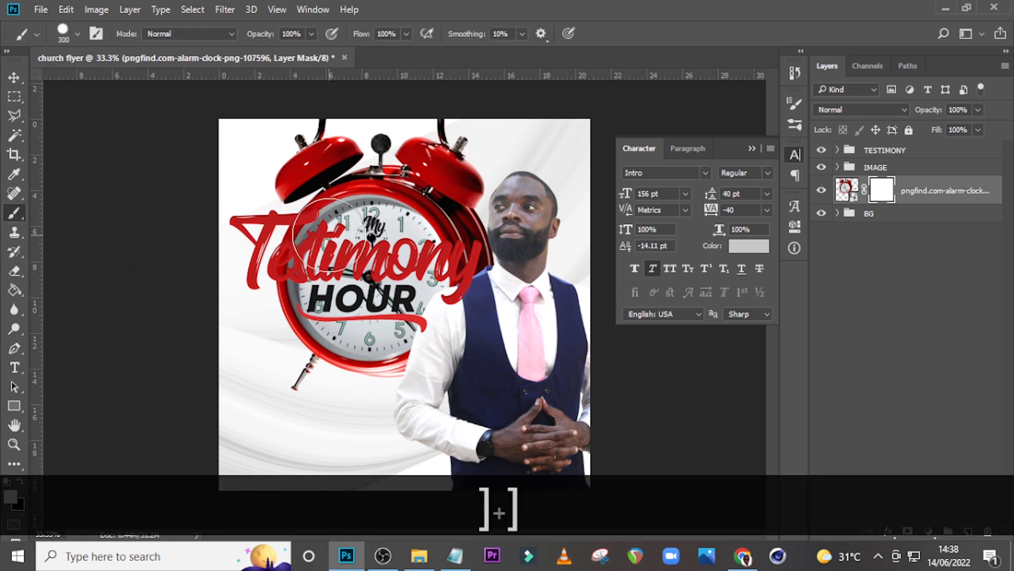
left_click(77, 33)
left_click(56, 146)
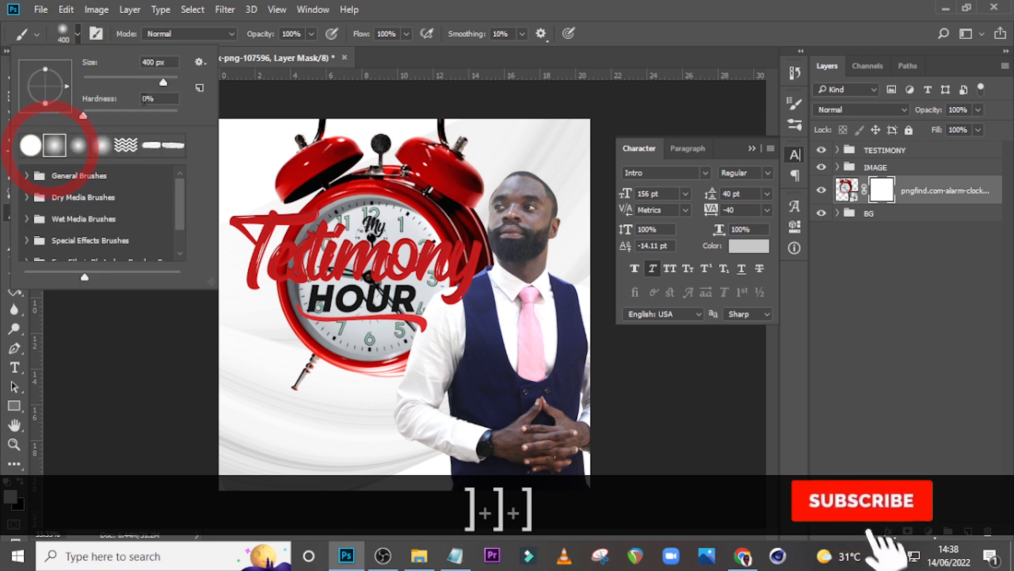
left_click(517, 2)
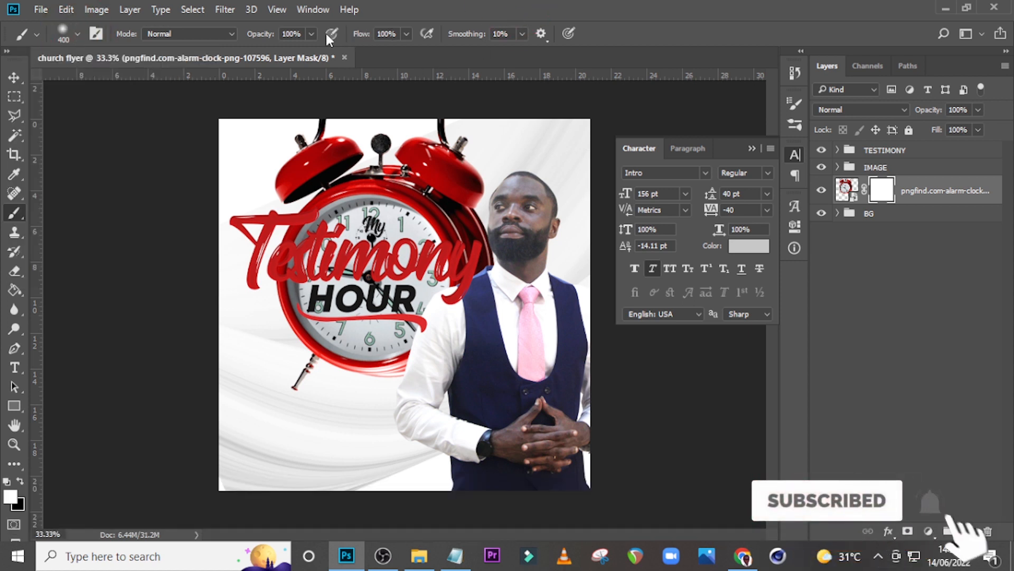
Paint black #000000 on the mask to fade out the clock's bells, legs and outer edges, and shift the clock slightly up and left.
left_click(10, 496)
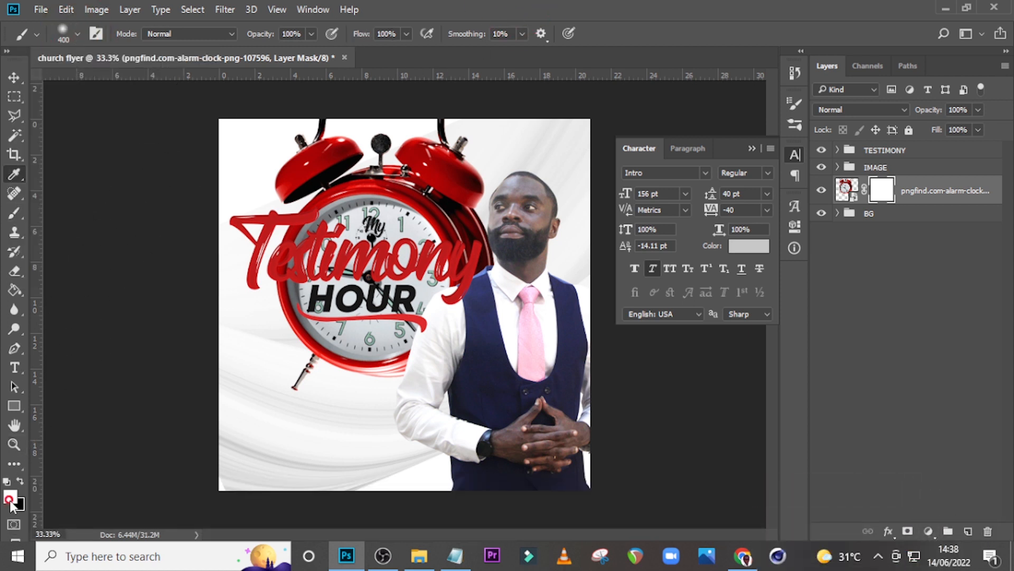
type("000000")
left_click(869, 131)
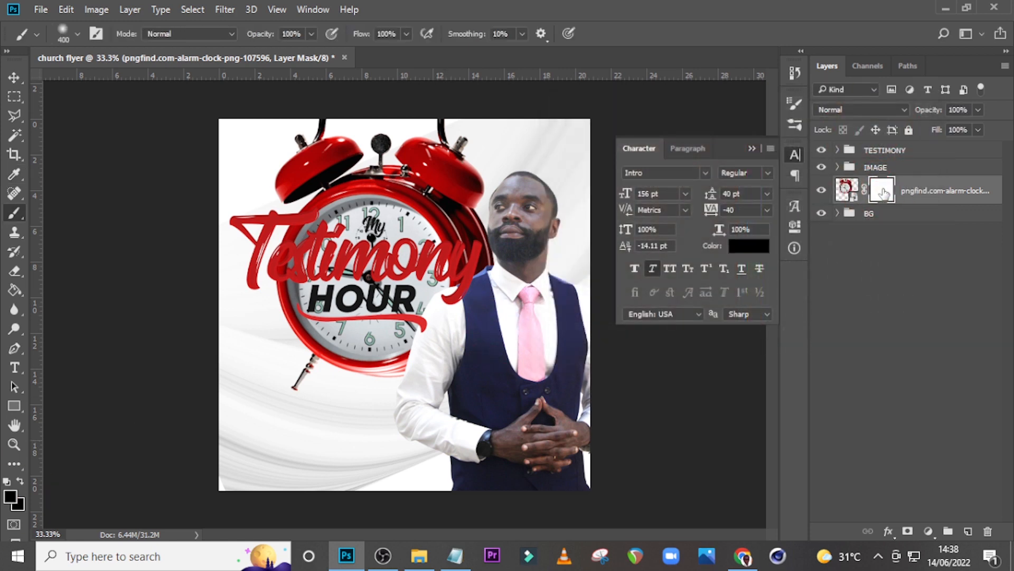
mouse_move(442, 102)
left_mouse_down()
mouse_move(456, 157)
mouse_move(326, 140)
mouse_move(411, 141)
mouse_move(309, 123)
mouse_move(347, 109)
mouse_move(555, 143)
mouse_move(449, 132)
mouse_move(446, 156)
mouse_move(474, 203)
mouse_move(391, 145)
mouse_move(285, 142)
mouse_move(321, 136)
mouse_move(264, 152)
mouse_move(260, 163)
mouse_move(327, 133)
mouse_move(287, 154)
left_mouse_up()
mouse_move(261, 376)
left_mouse_down()
mouse_move(328, 403)
mouse_move(290, 385)
mouse_move(290, 374)
mouse_move(402, 365)
mouse_move(507, 296)
mouse_move(492, 175)
mouse_move(503, 178)
mouse_move(497, 314)
mouse_move(515, 221)
mouse_move(496, 392)
mouse_move(233, 316)
mouse_move(273, 154)
mouse_move(310, 124)
mouse_move(424, 122)
mouse_move(392, 103)
left_mouse_up()
key("v")
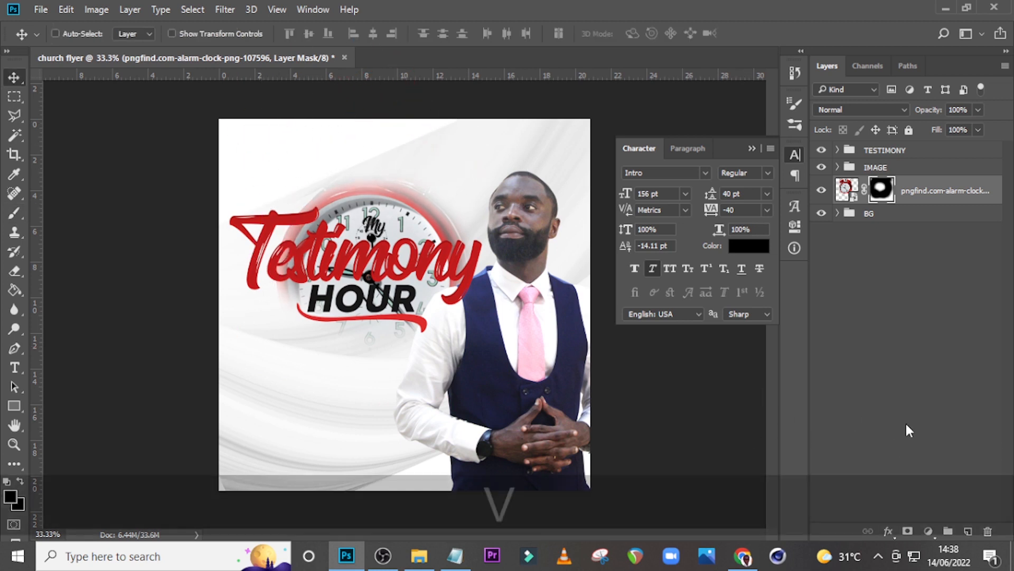
left_click_drag(431, 242, 418, 232)
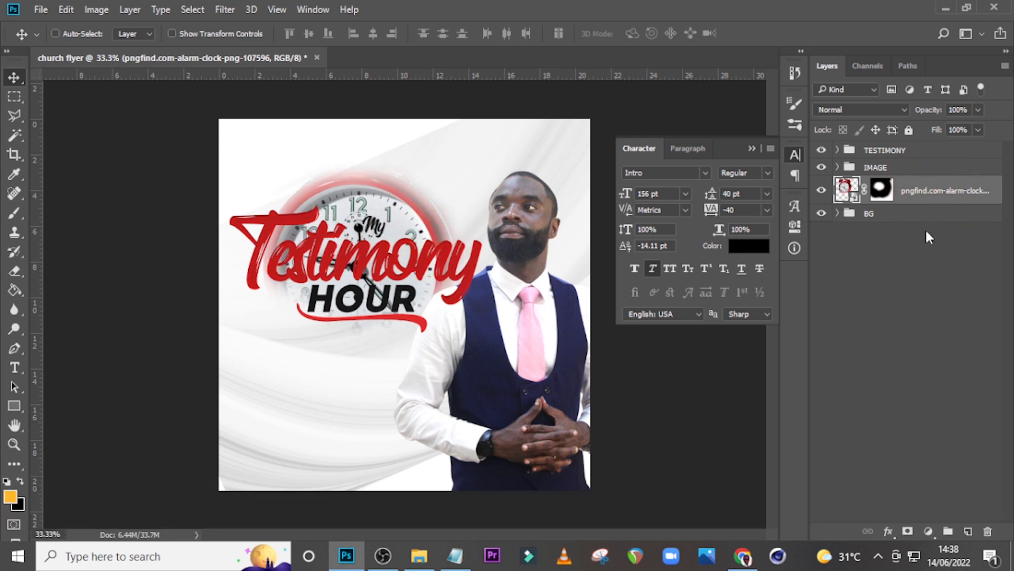
Clip a Black & White adjustment to the alarm clock and lower the clock layer's opacity to 70%.
left_click(922, 531)
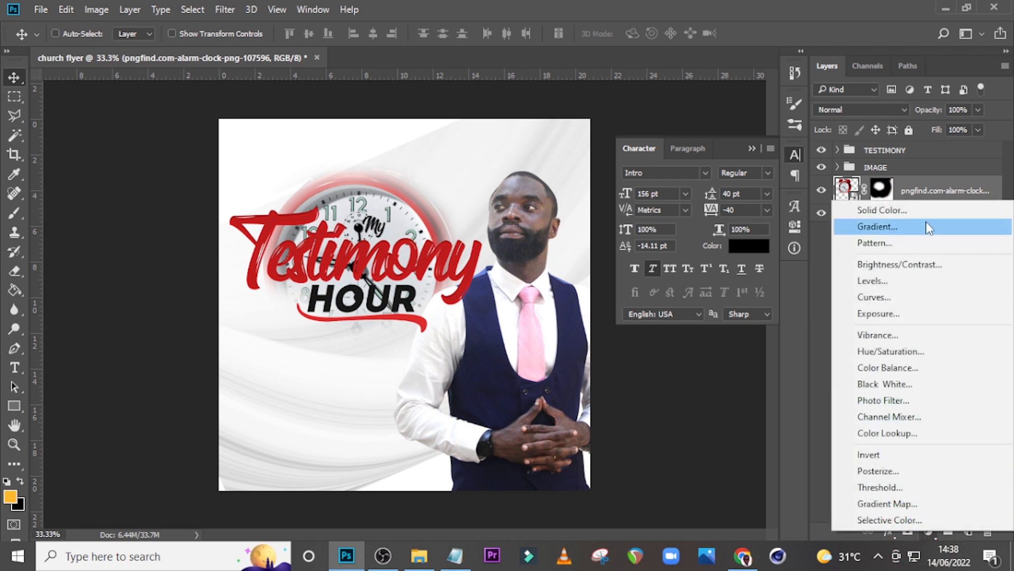
left_click(880, 383)
left_click(668, 452)
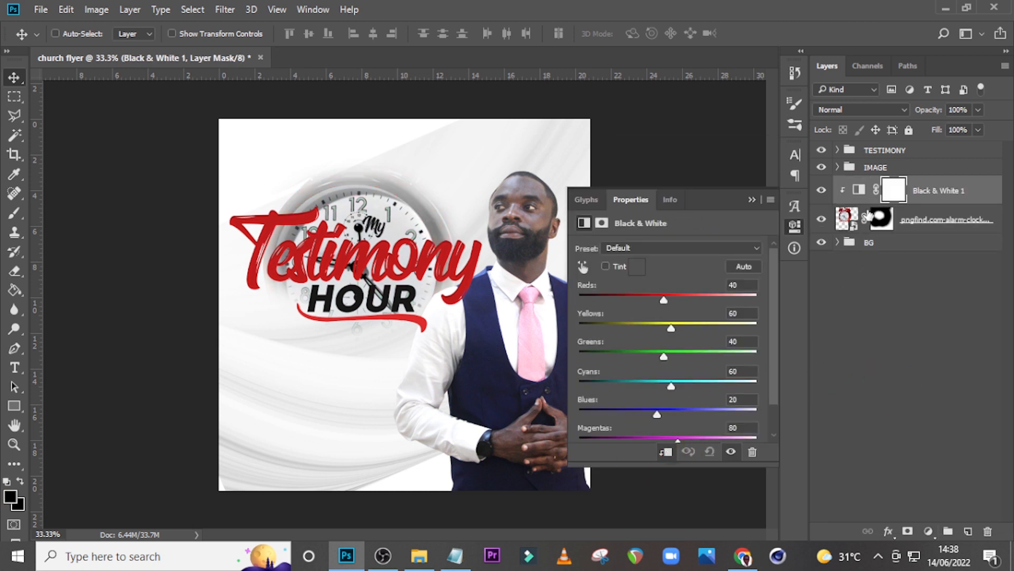
left_click(846, 220)
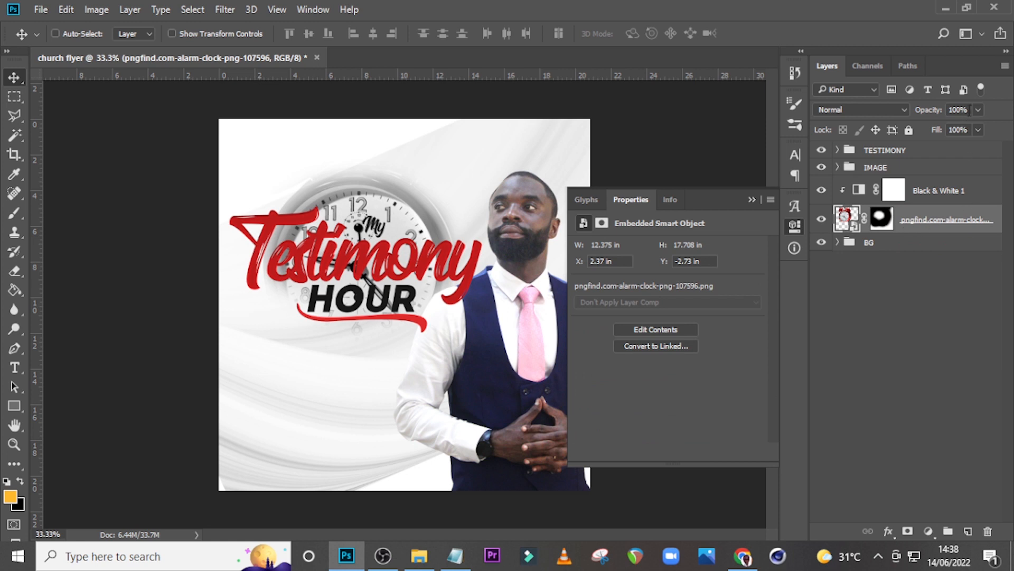
type("70")
key("Return")
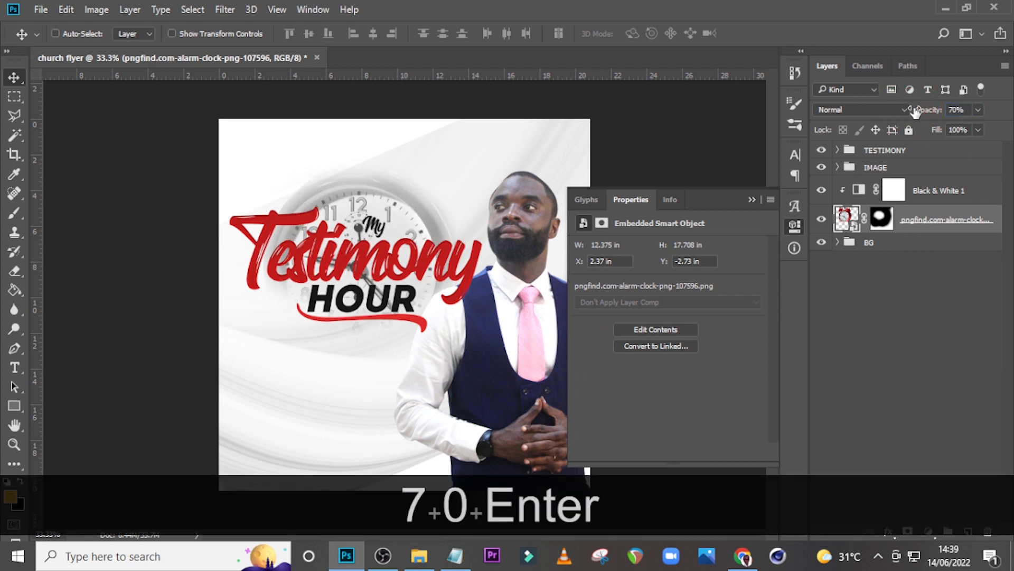
Add an Exposure adjustment above the Black & White layer, clip it to the alarm clock and set Exposure to 1.
left_click(916, 191)
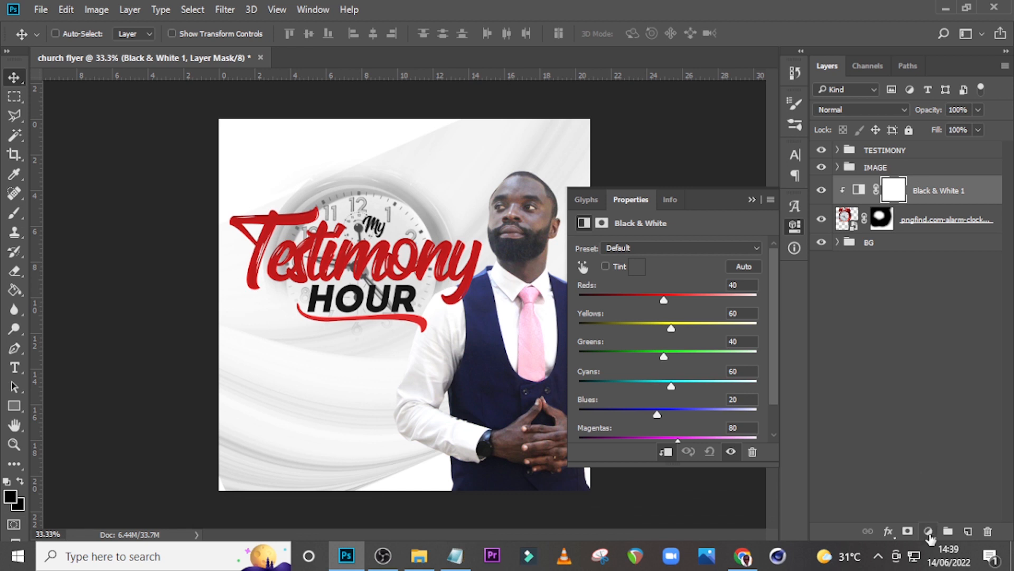
left_click(929, 532)
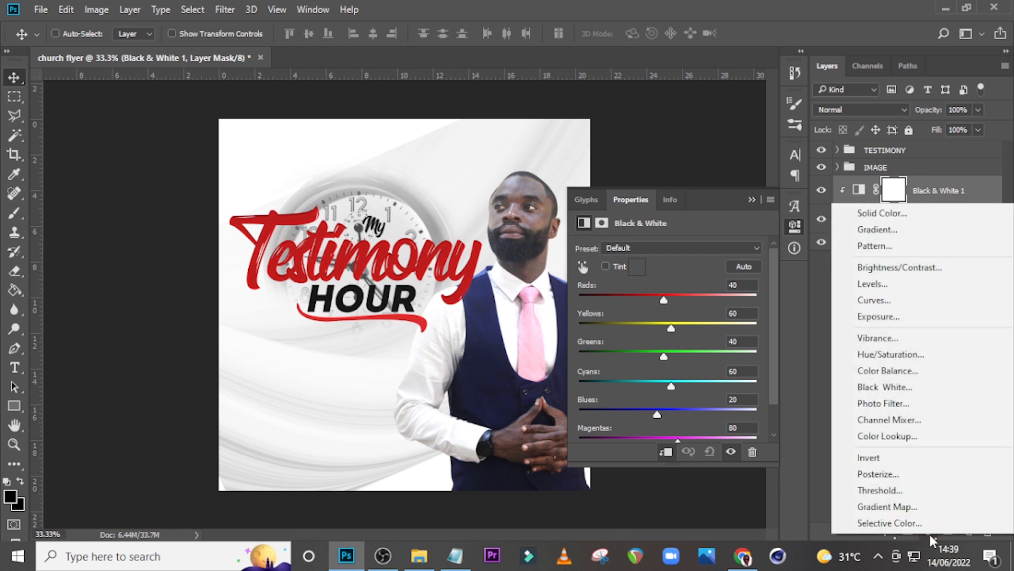
left_click(879, 317)
left_click(673, 458)
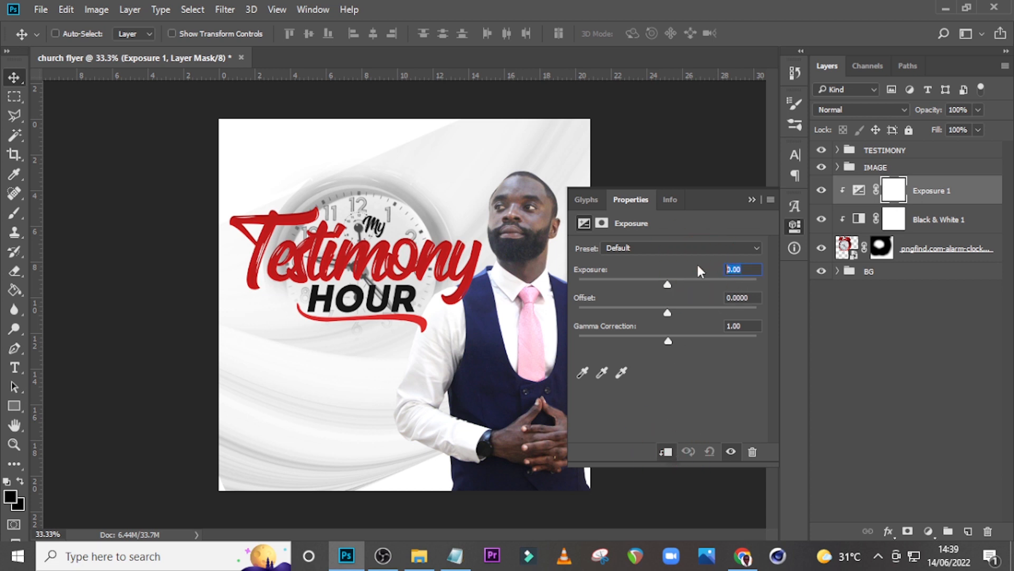
type("1")
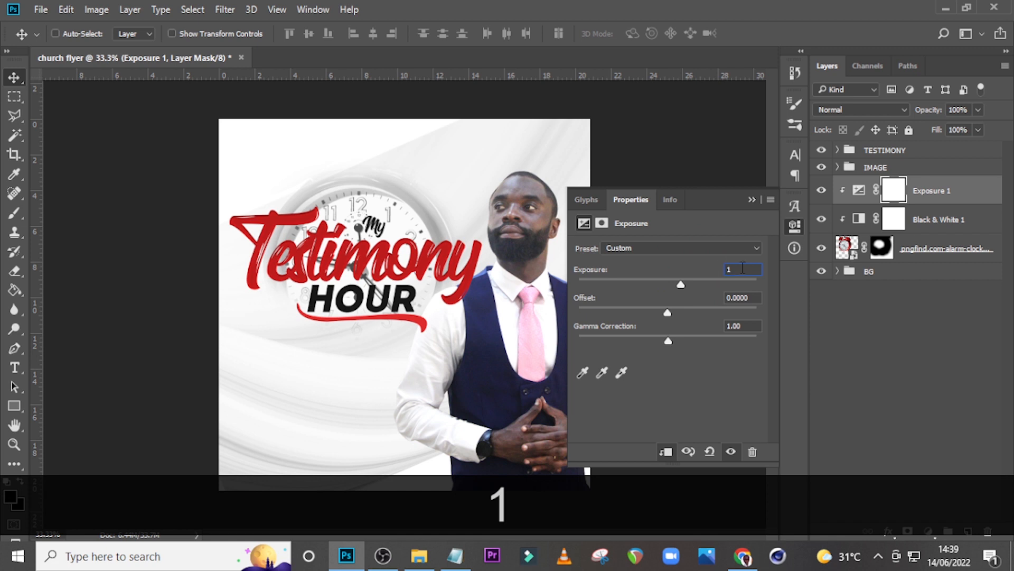
Set the Offset of the clock's Exposure adjustment to 0.2250 and close its settings.
left_click(673, 284)
type("0.")
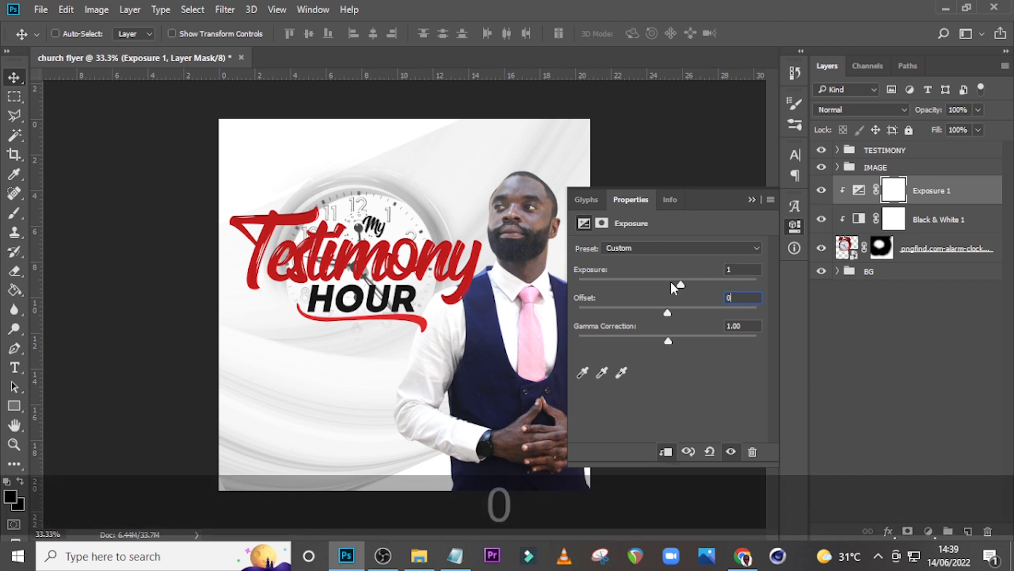
type("2250")
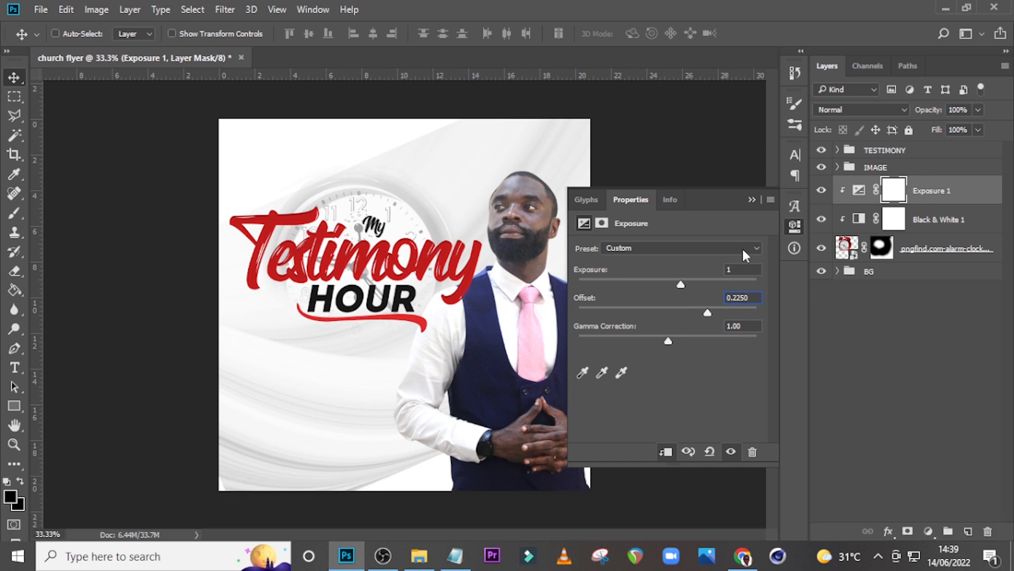
left_click(751, 199)
left_click(917, 198)
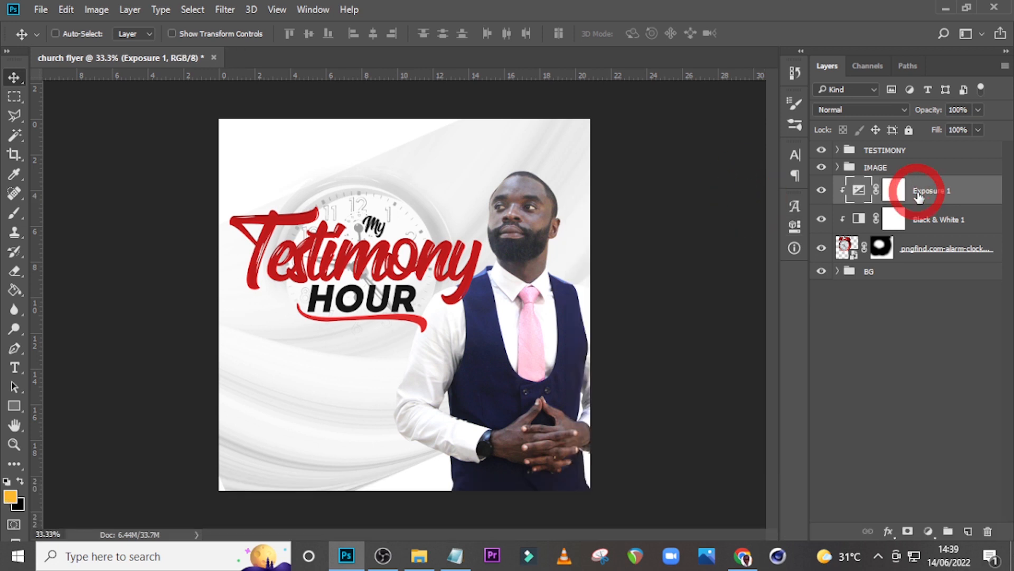
Transform the alarm clock layer with Perspective, raising its lower-left corner for a vertical skew of about -8°.
left_click(881, 250)
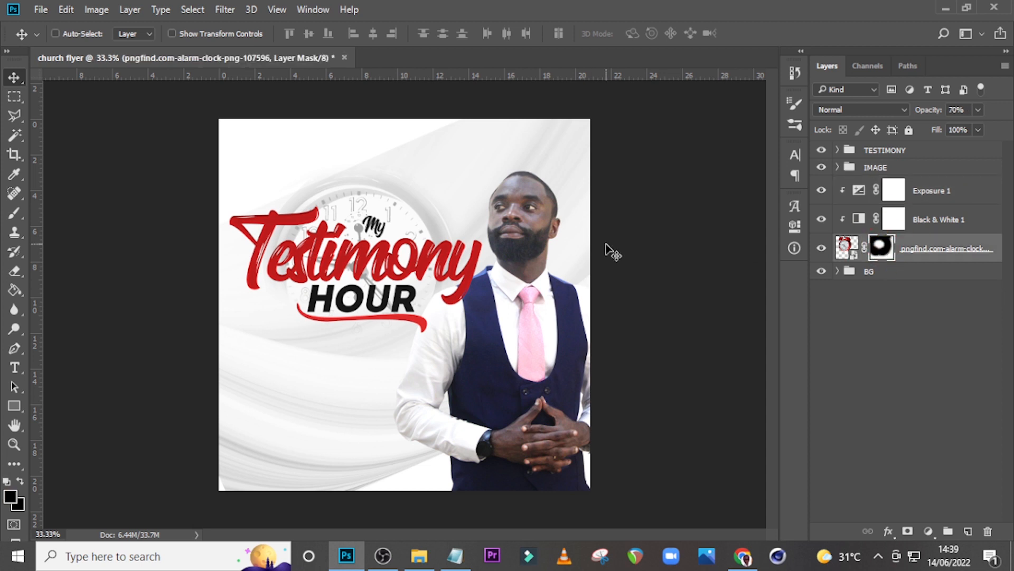
key("ctrl+t")
right_click(421, 230)
left_click(465, 325)
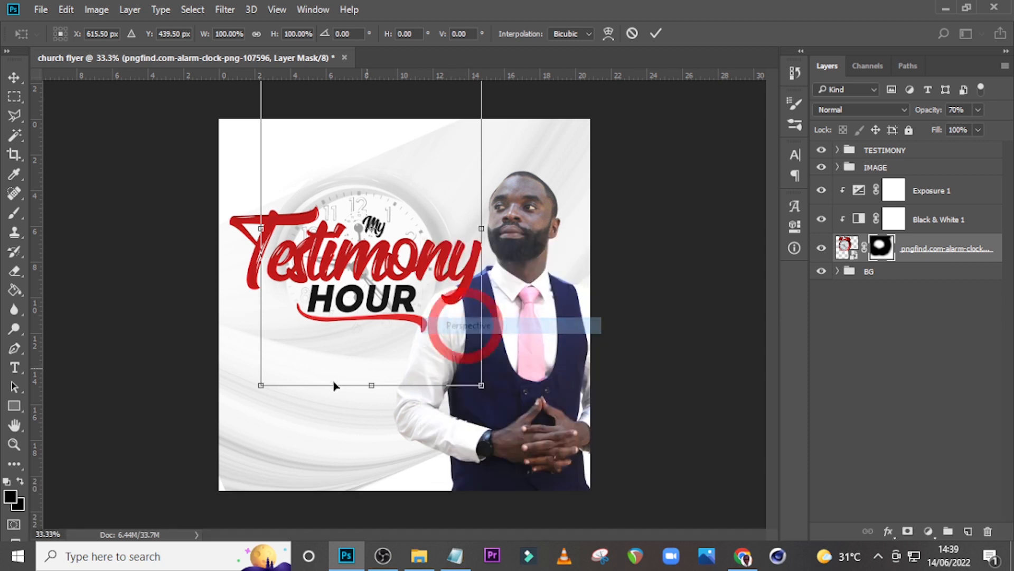
left_click_drag(260, 389, 260, 355)
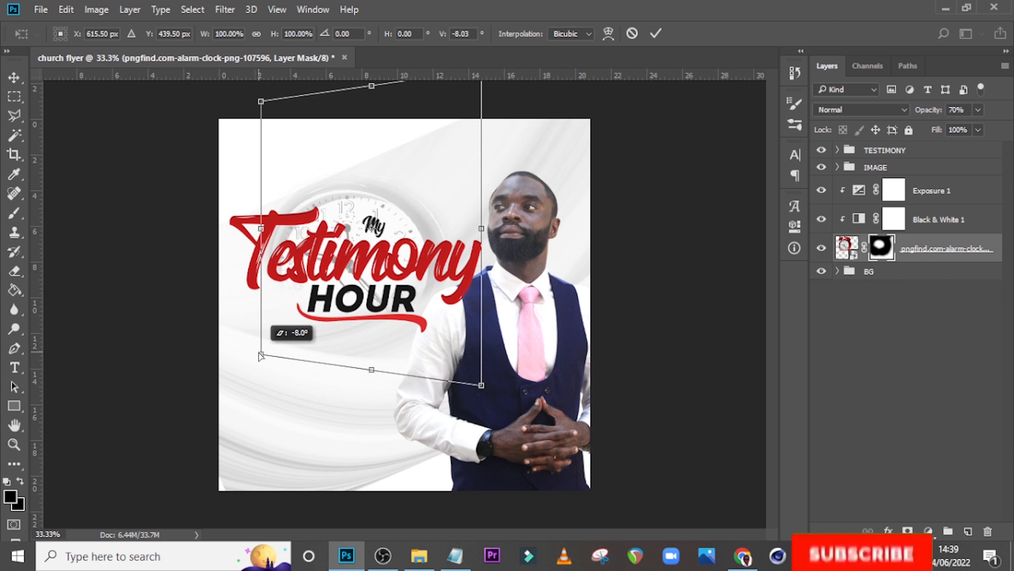
key("Return")
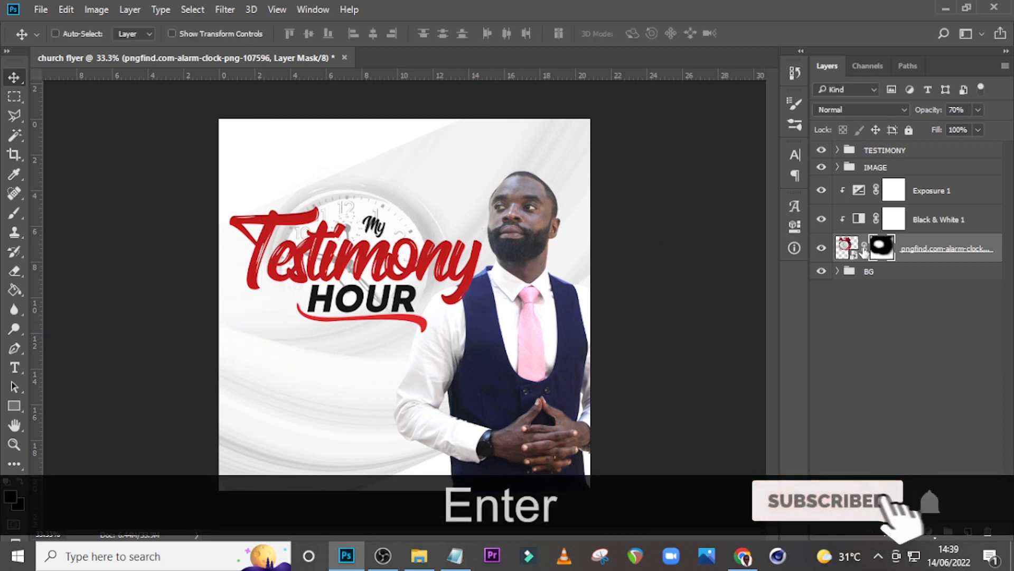
Paint black on the alarm clock's layer mask with the 400 px soft brush to fade the clock's sides and lower part.
key("b")
left_click(191, 286)
left_click(481, 219)
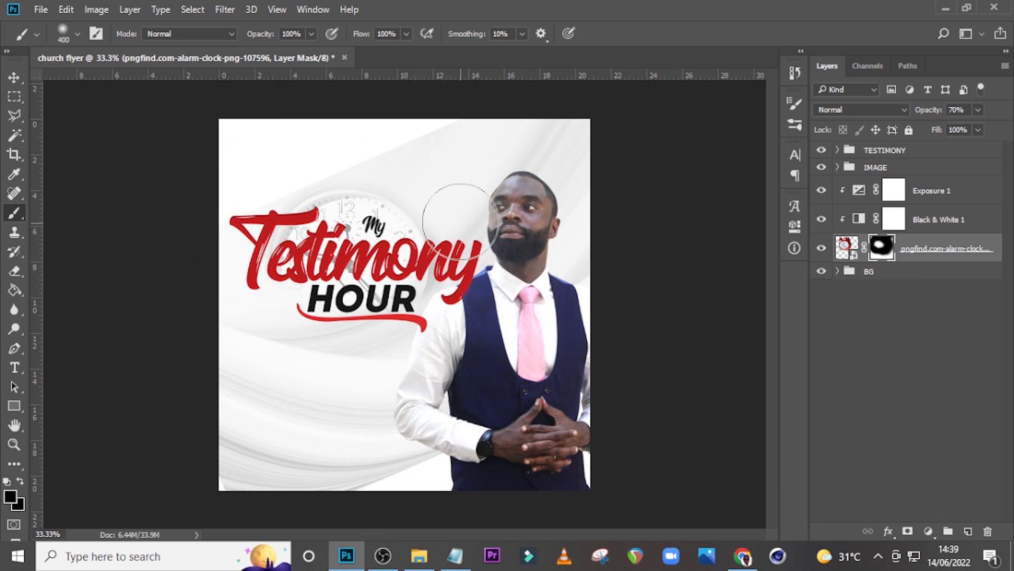
left_click(296, 325)
left_click(285, 290)
left_click(299, 290)
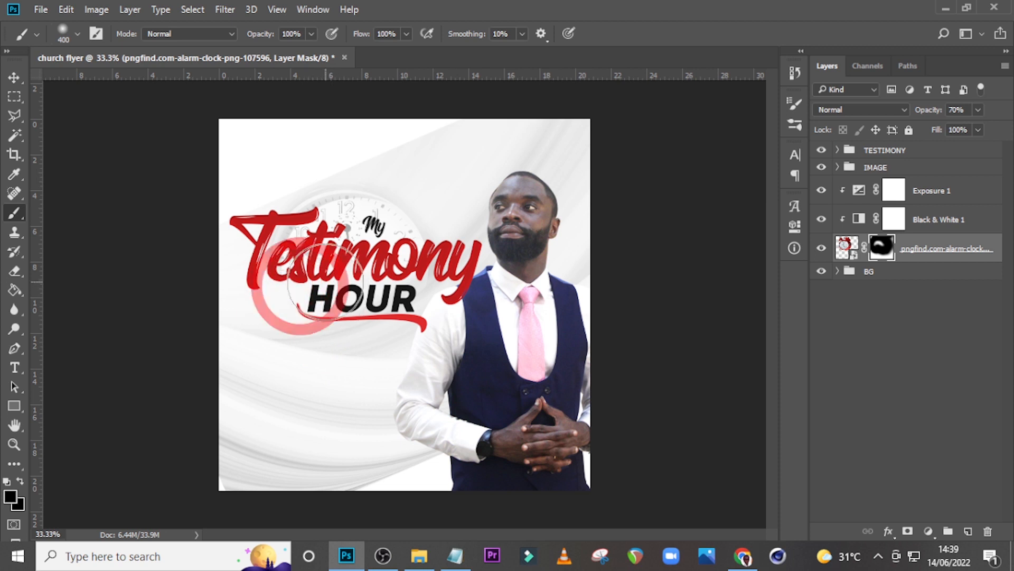
left_click(369, 288)
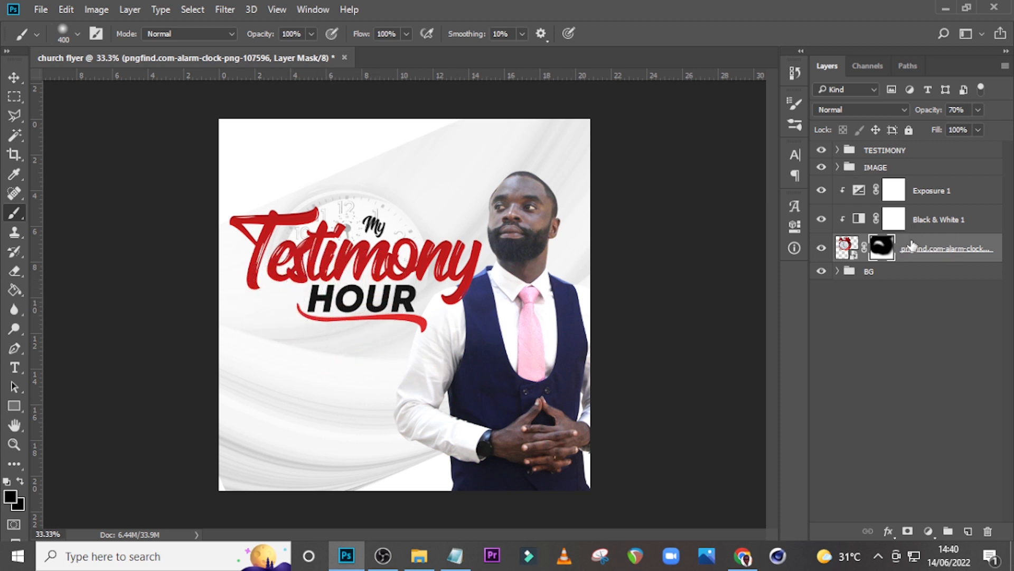
Group the alarm clock layer with its Black & White and Exposure adjustments and name the group CLOCK.
left_click(924, 199, "shift")
key("ctrl+shift+g")
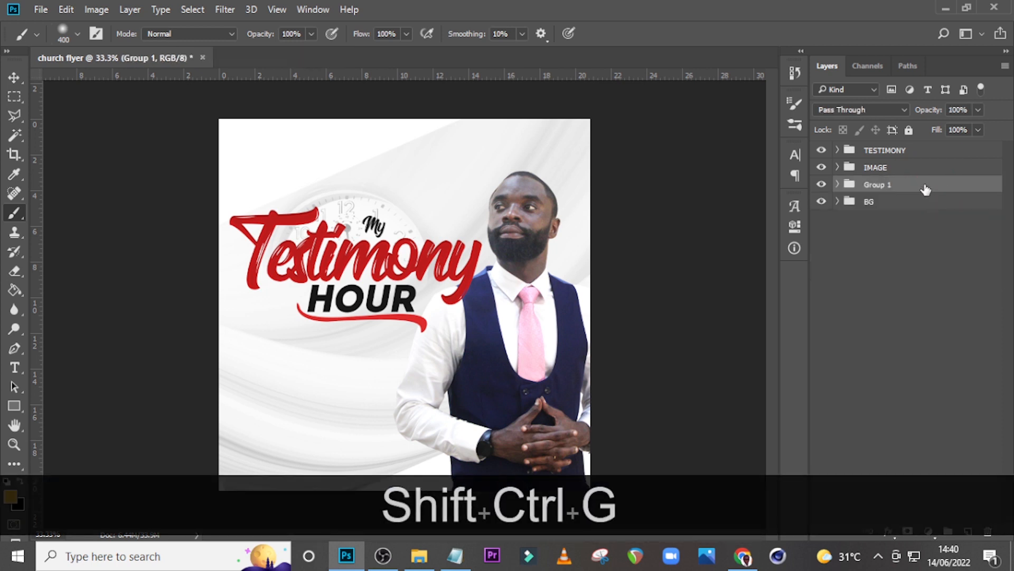
key("Caps_Lock")
type("CLOCK")
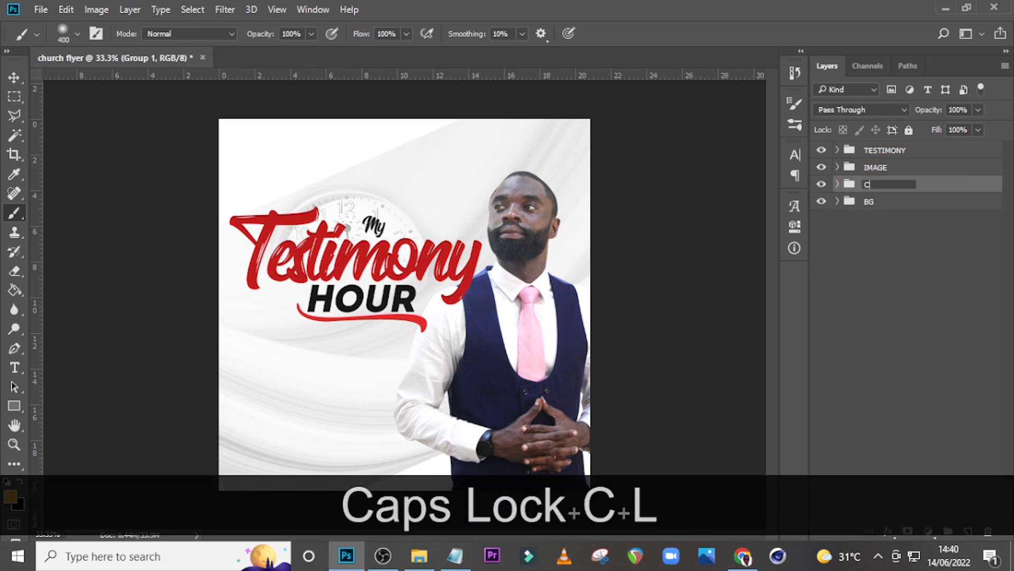
key("Return")
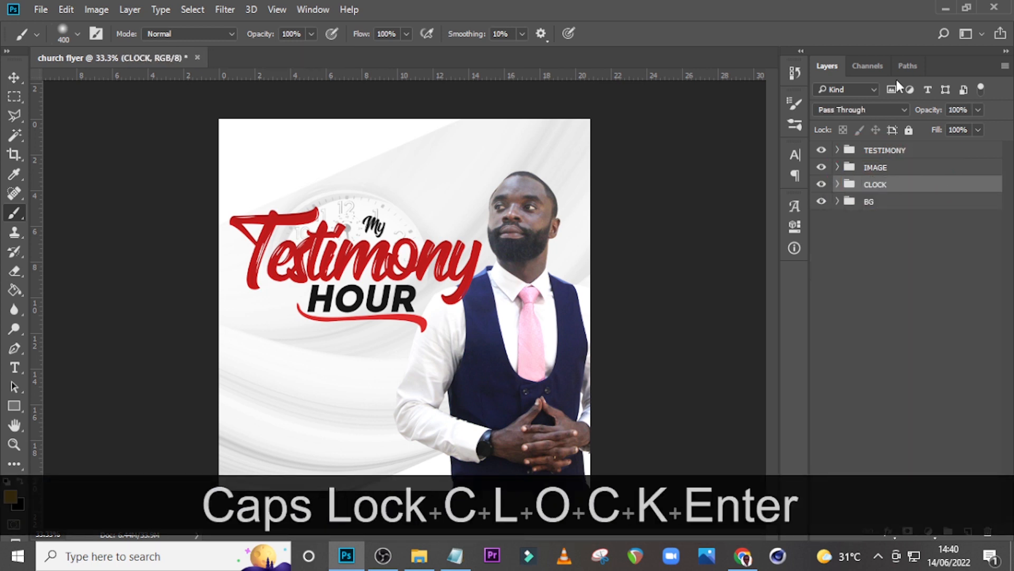
Add a text layer near the top of the flyer with "Kingdom Temple Madina Branch" copied from the 134.txt notes in Notepad.
key("t")
left_click(326, 140)
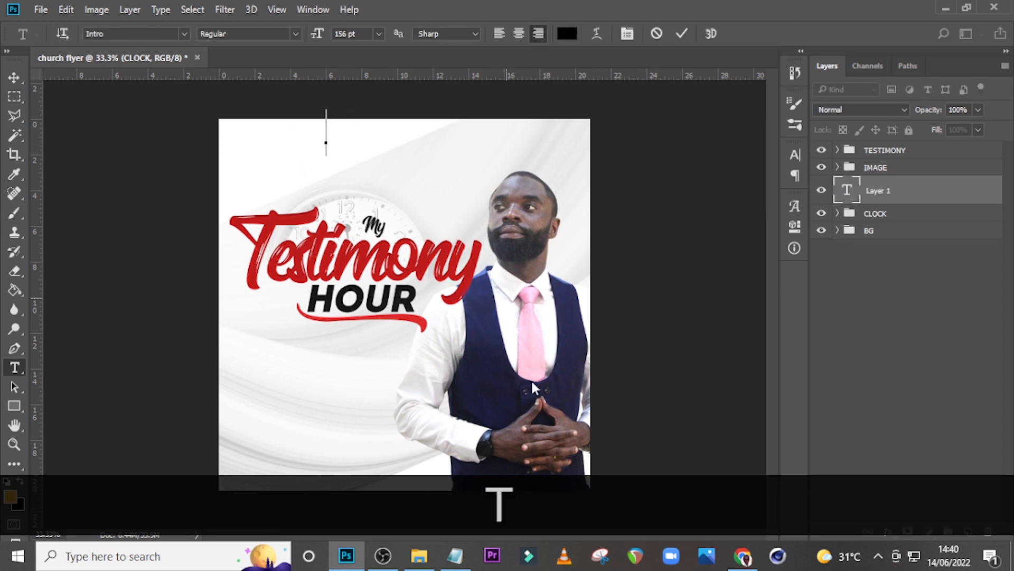
left_click(455, 556)
left_click_drag(577, 279, 530, 266)
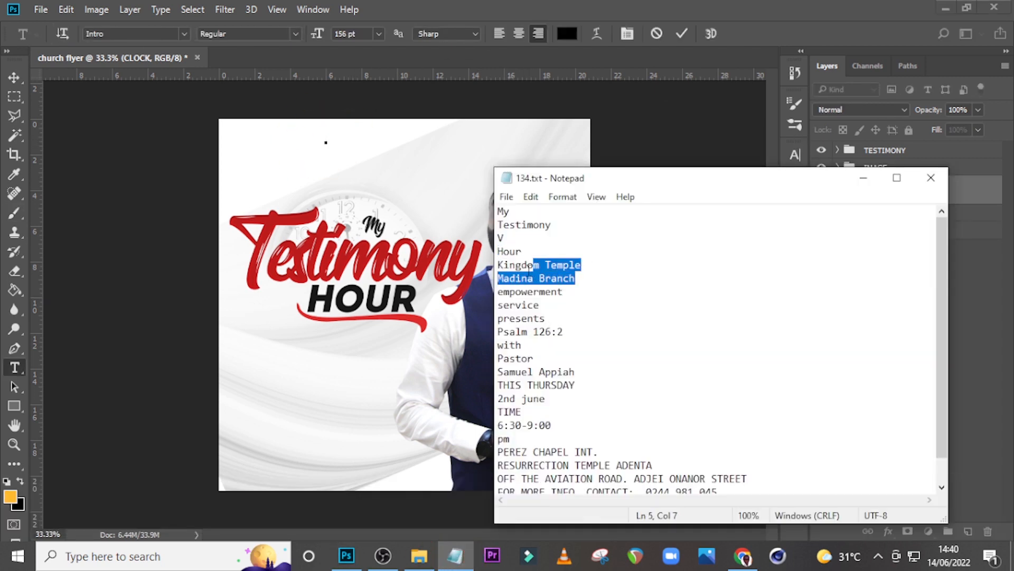
key("ctrl+c")
left_click(434, 8)
key("ctrl+v")
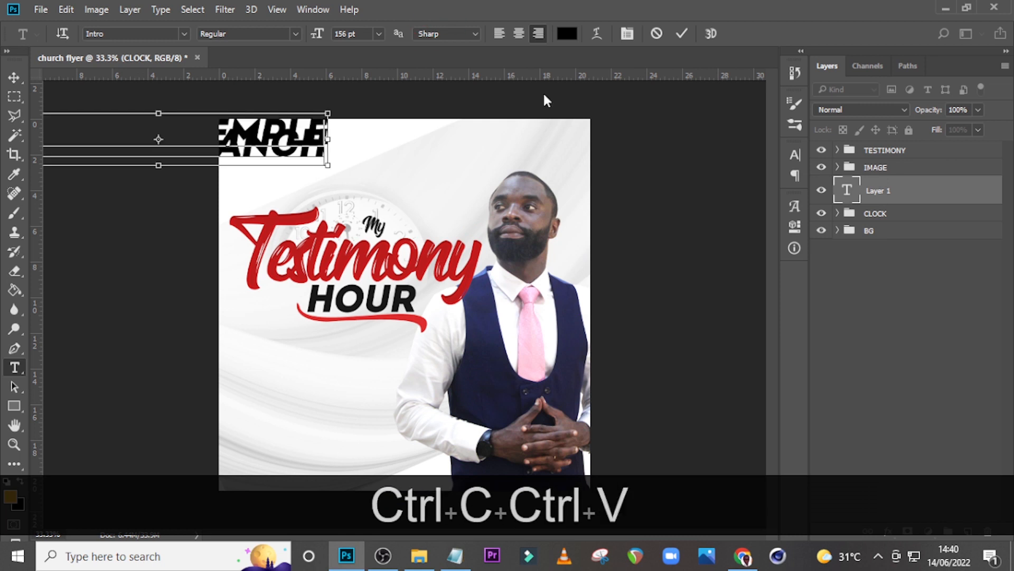
left_click(861, 193)
Move the Kingdom Temple text fully onto the flyer above the title and set its font to Cambria Bold.
key("v")
left_click_drag(270, 132, 480, 157)
left_click(800, 153)
type("Cambria")
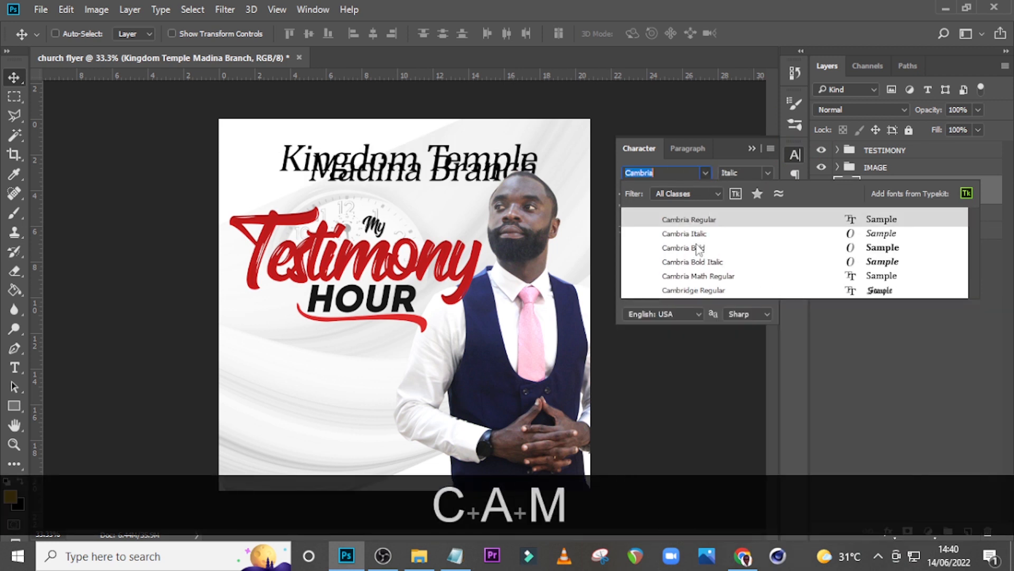
left_click(699, 248)
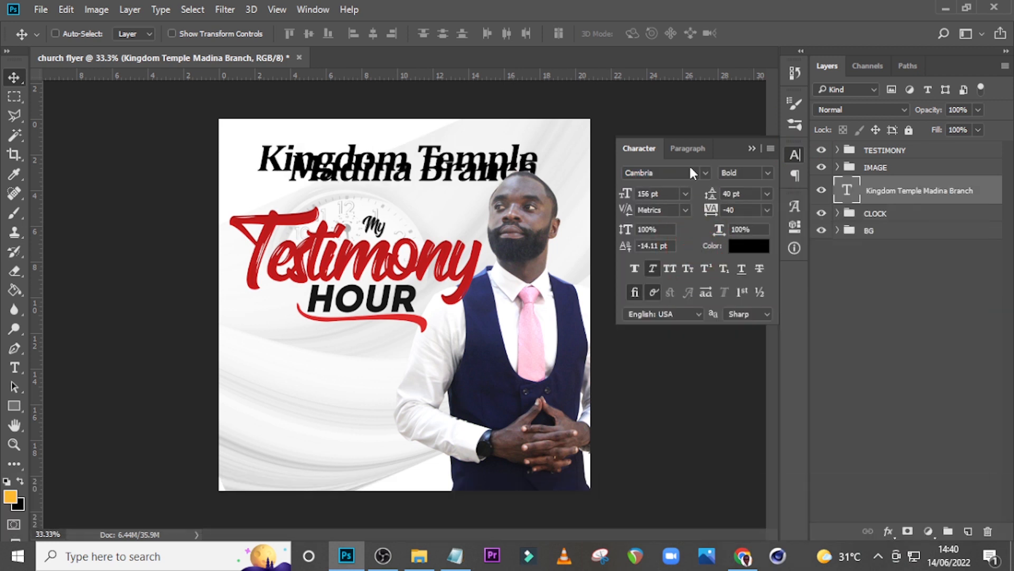
Left-align the Kingdom Temple text and change its font style to Regular.
left_click(687, 149)
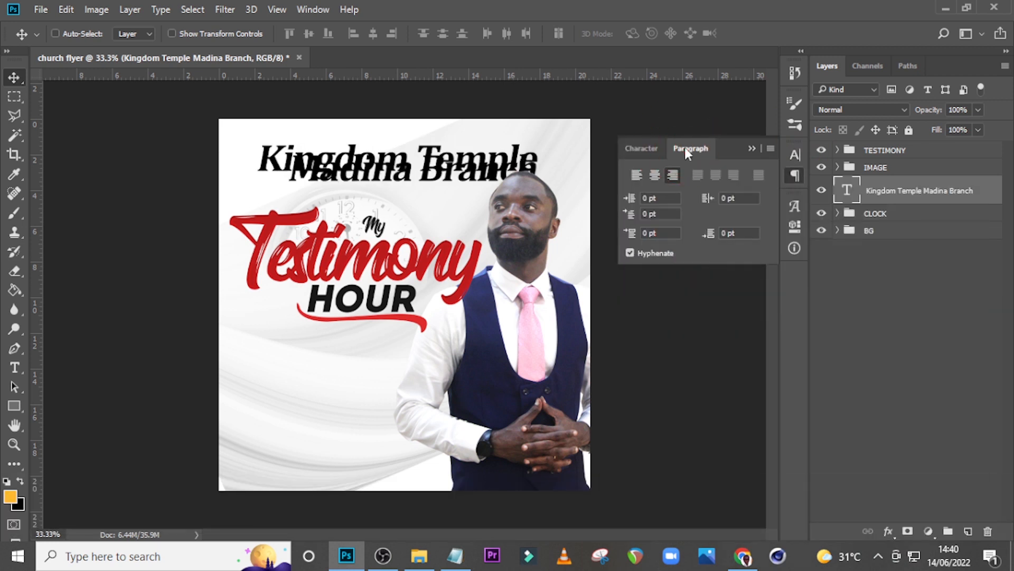
left_click(637, 175)
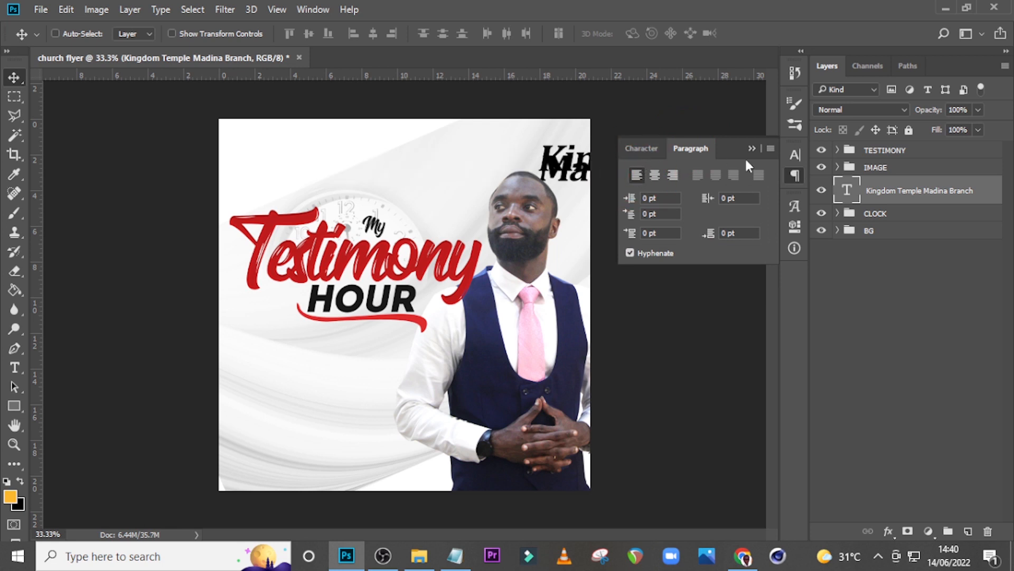
left_click(645, 148)
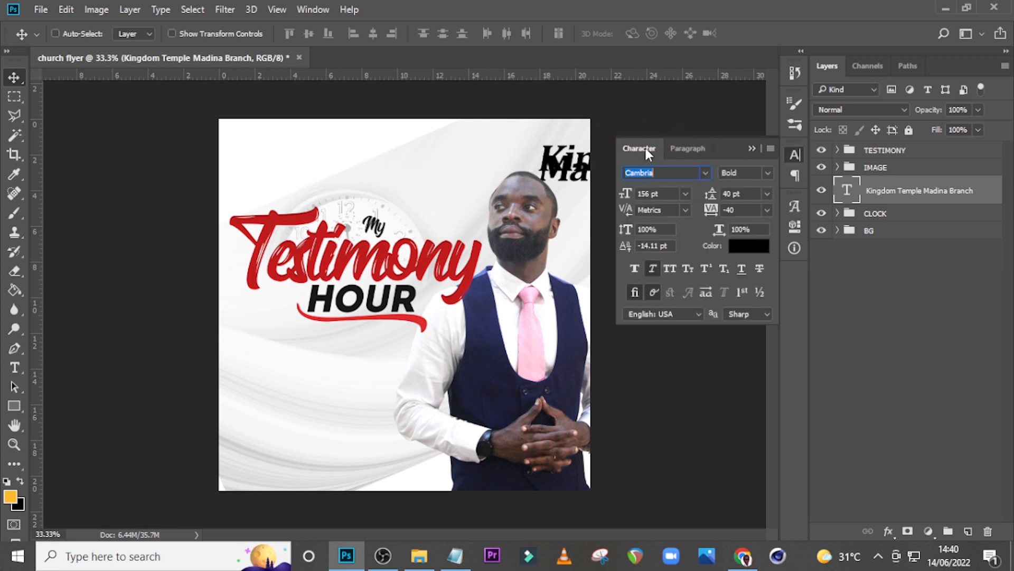
left_click(738, 171)
left_click(766, 173)
left_click(759, 188)
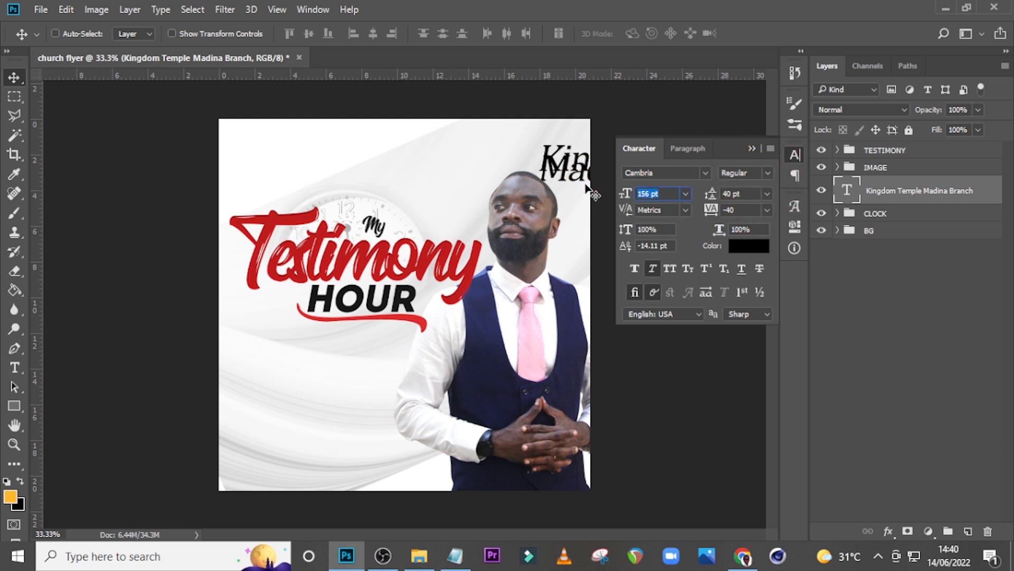
Set the Kingdom Temple text to a 35 pt font size with 29 pt leading.
type("36")
key("BackSpace")
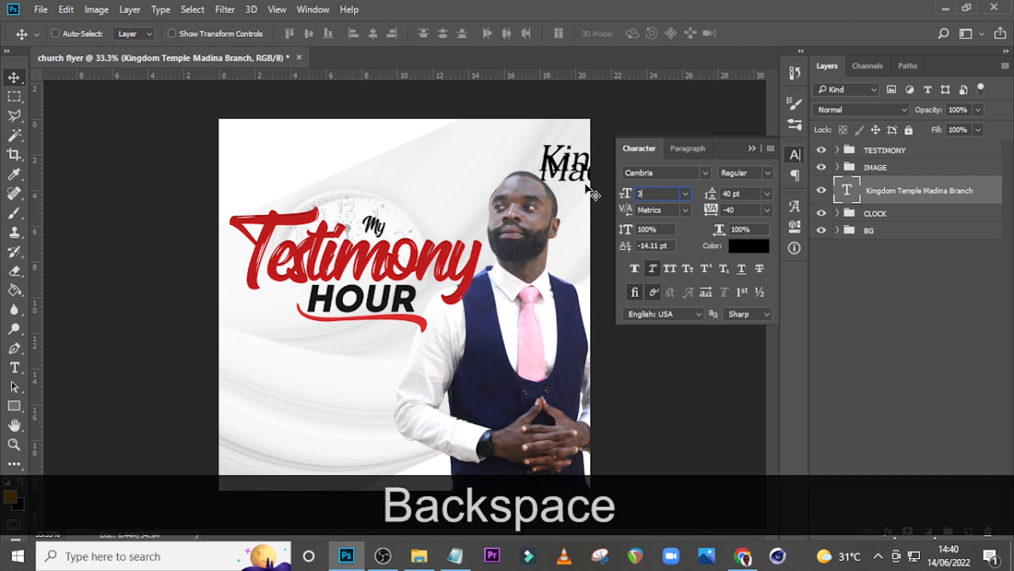
type("5")
key("Return")
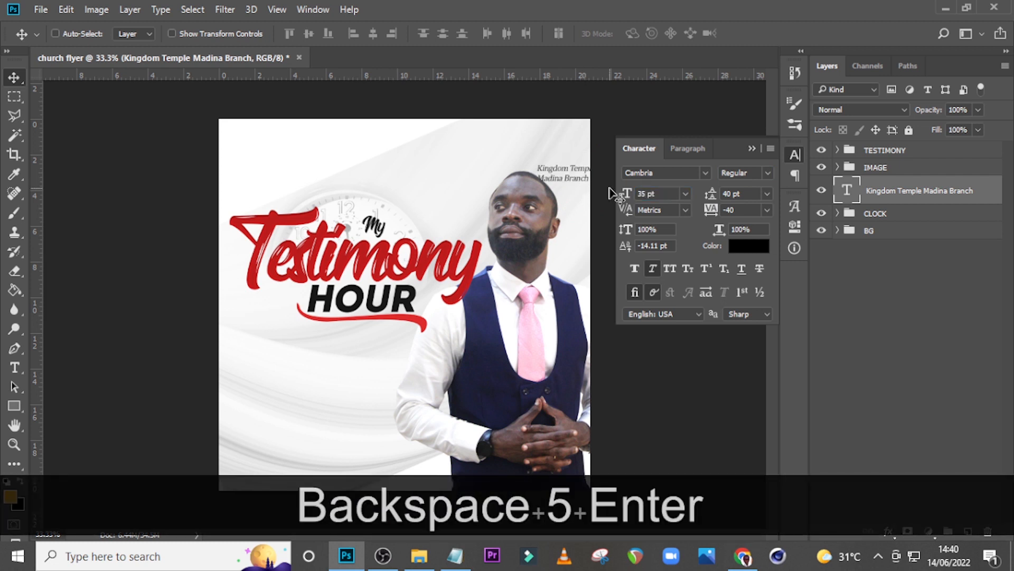
left_click(753, 193)
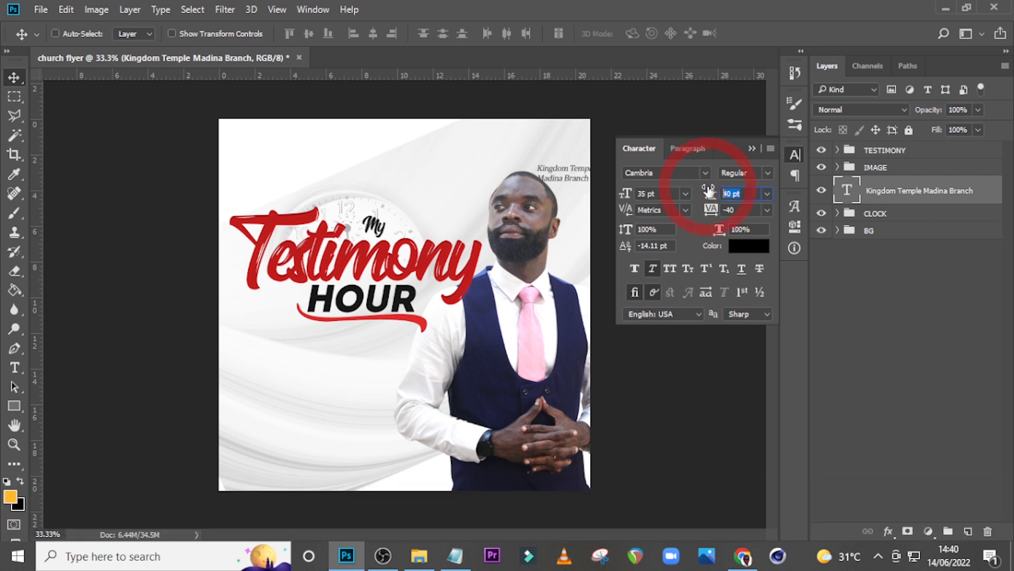
type("29")
key("Return")
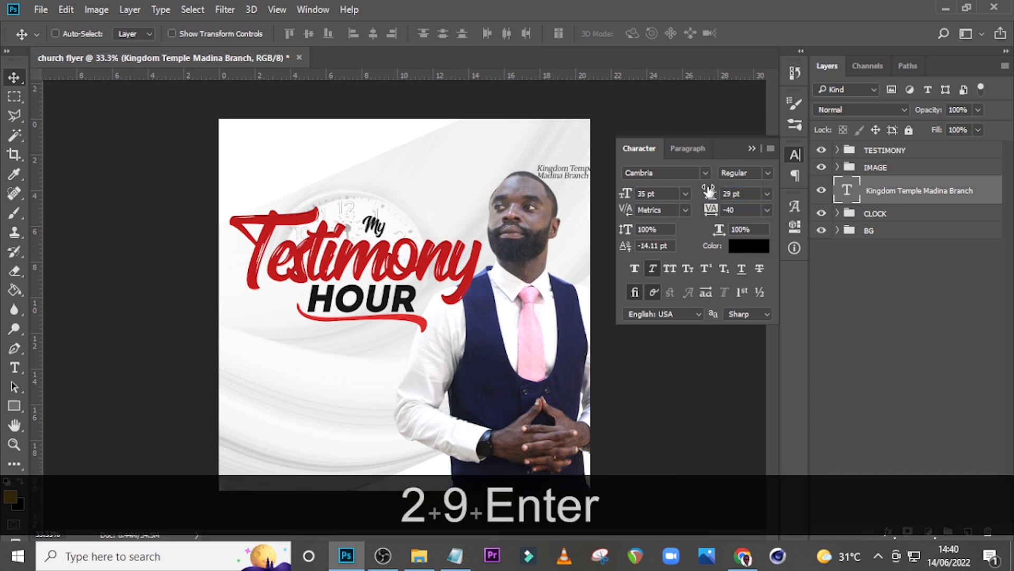
Move the church name above the clock, set its tracking to 0, and switch from Faux Italic to Faux Bold.
left_click_drag(570, 174, 337, 151)
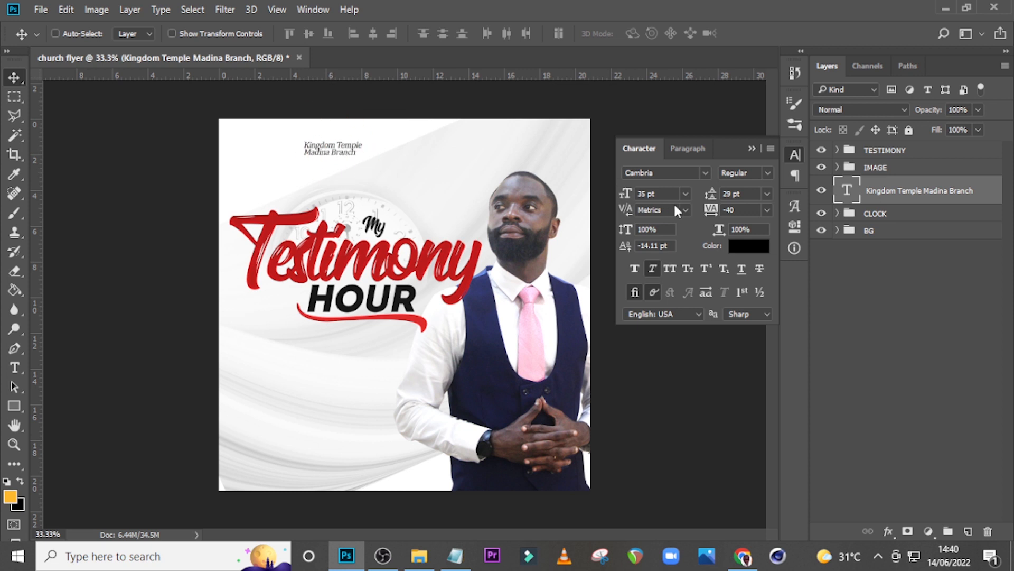
type("0")
key("Return")
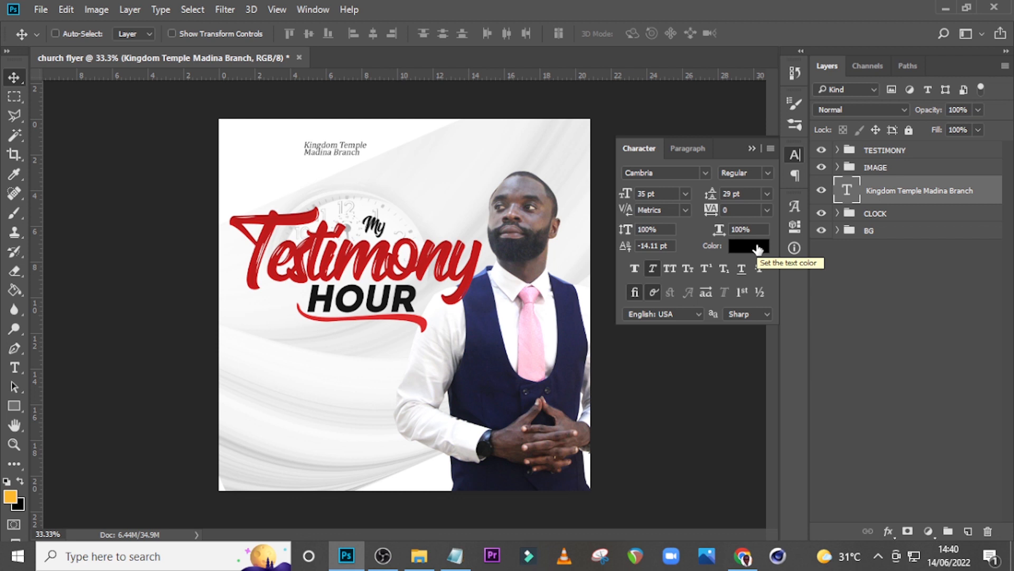
left_click(652, 268)
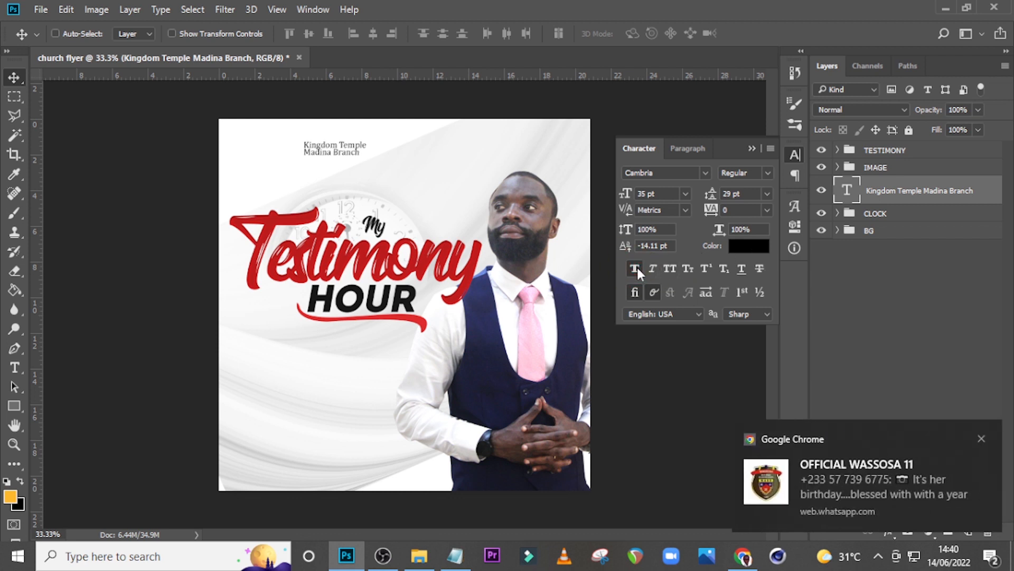
left_click(751, 148)
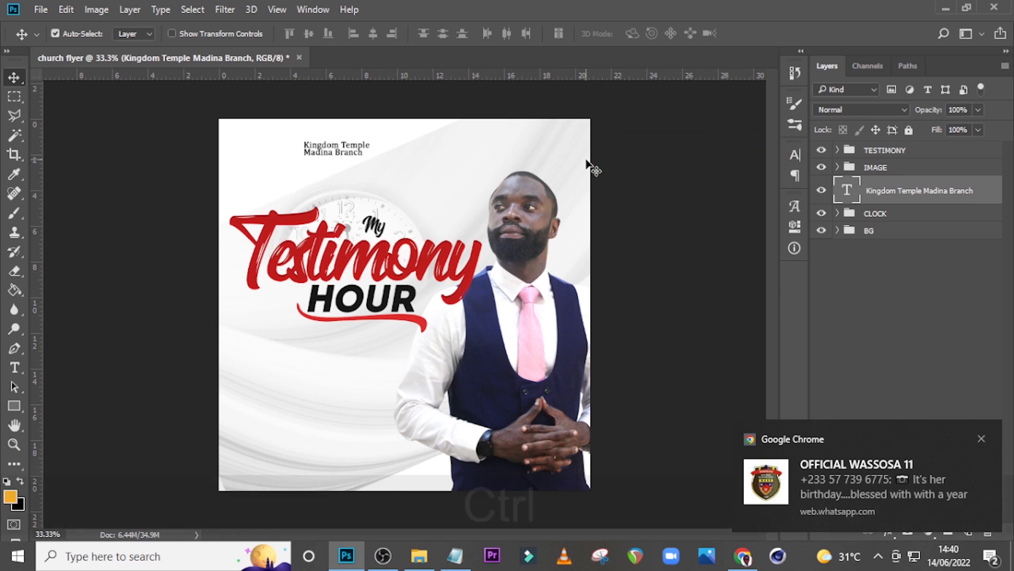
Shift the church name slightly right and draw a black vertical bar 6 px wide and 84 px high just left of it.
key("ctrl+equal")
scroll(544, 200, "up", 5)
key("v")
mouse_move(295, 240)
left_mouse_down()
mouse_move(362, 241)
mouse_move(312, 254)
left_mouse_up()
left_click(14, 406)
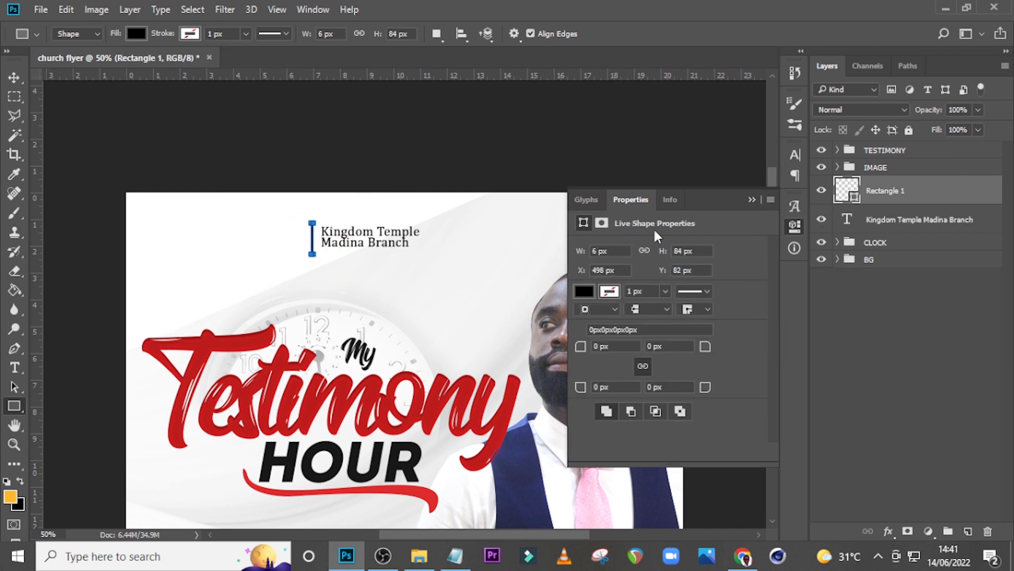
Nudge the vertical bar right and slightly up so it sits close beside the church name.
left_click(752, 199)
key("v")
key("shift+Right")
key("shift+Right")
key("Left")
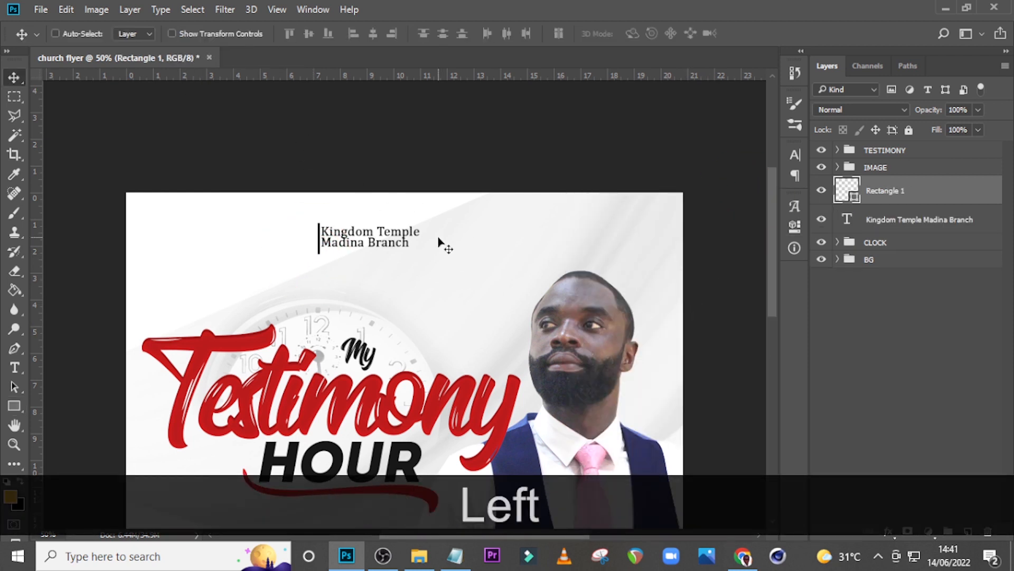
key("Up")
key("Left")
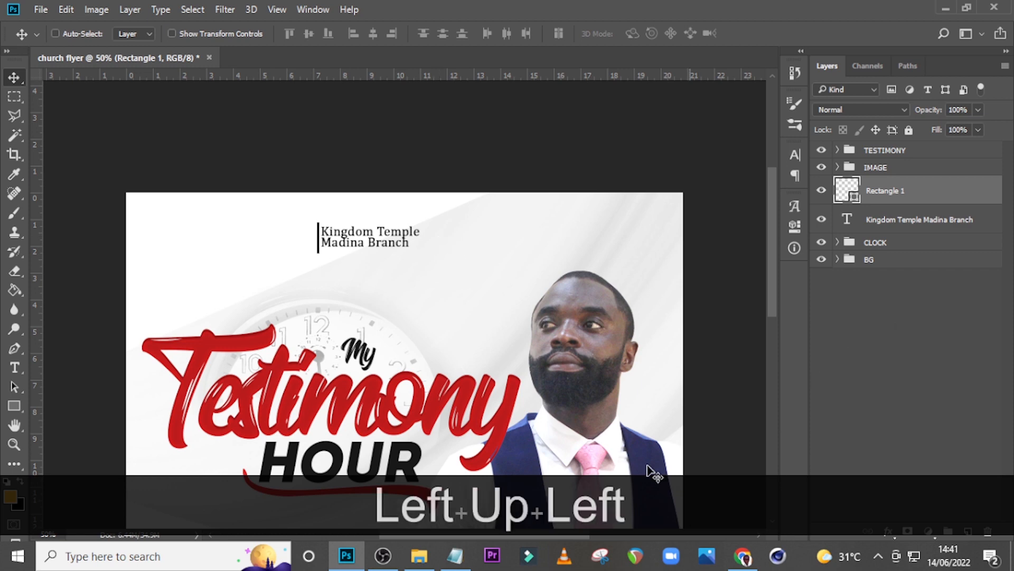
Place the white logo file from File Explorer into the flyer and scale it down beside the church name.
left_click(419, 555)
left_click(632, 229)
left_click_drag(632, 229, 297, 309)
left_click_drag(418, 430, 295, 202)
key("shift+Return")
key("v")
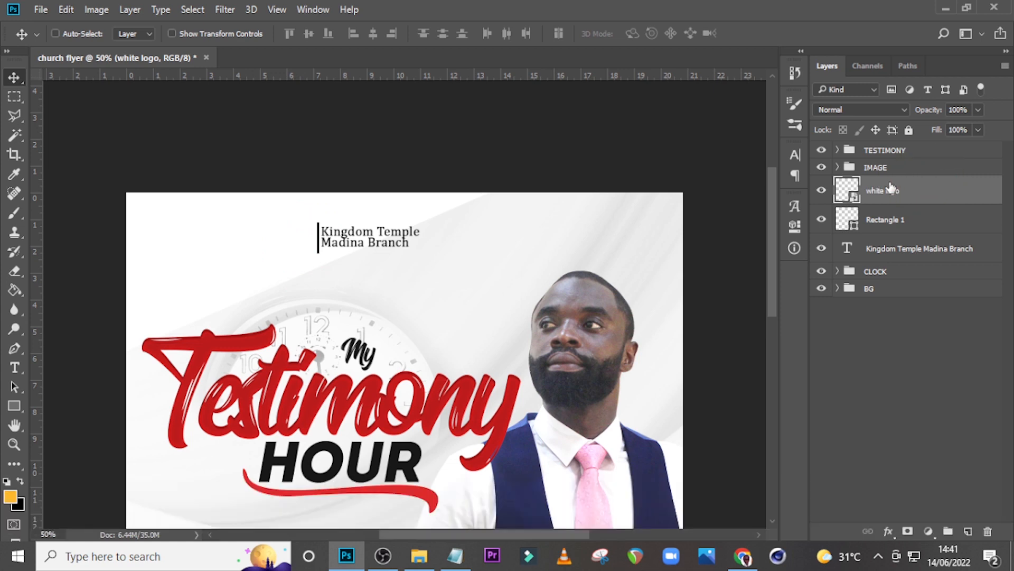
Apply a black Color Overlay to the white logo layer.
double_click(929, 191)
left_click(263, 272)
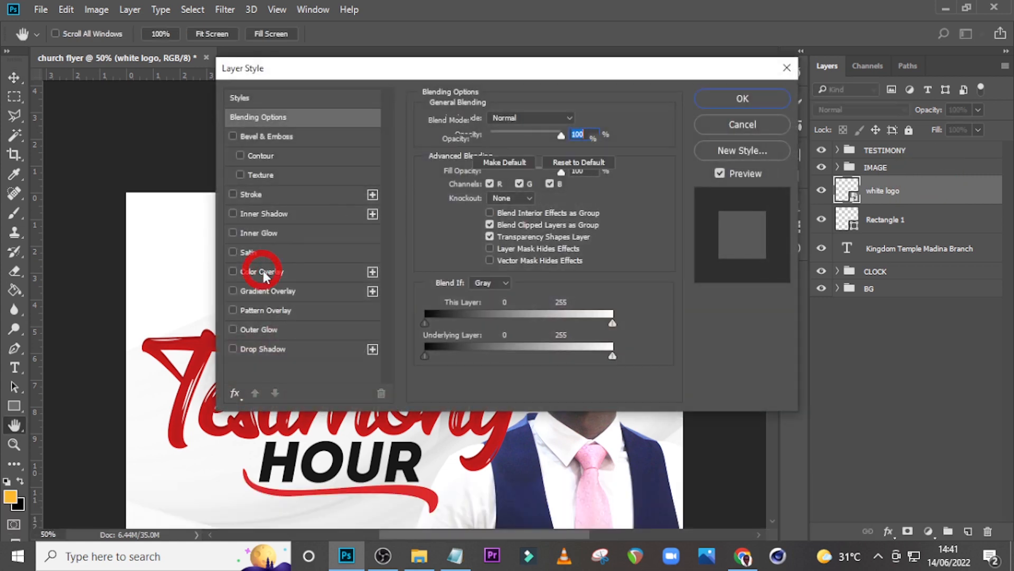
left_click(711, 103)
Enlarge the logo slightly and nudge it up and right so it sits close beside the vertical bar.
key("v")
key("ctrl+t")
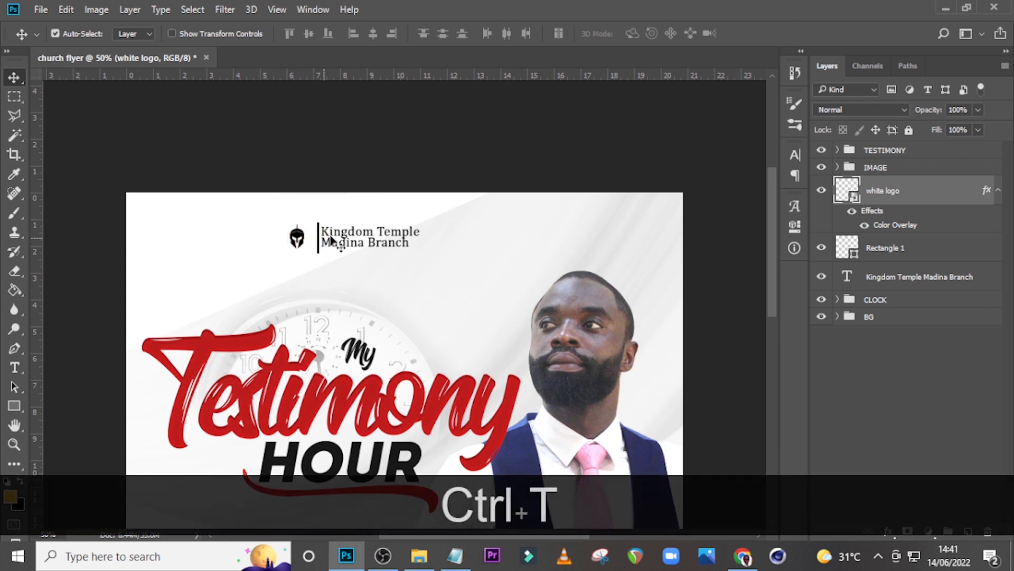
left_click_drag(318, 259, 328, 270)
key("Return")
key("v")
key("Up")
key("Up")
key("Up")
key("Up")
key("Up")
key("Up")
key("Up")
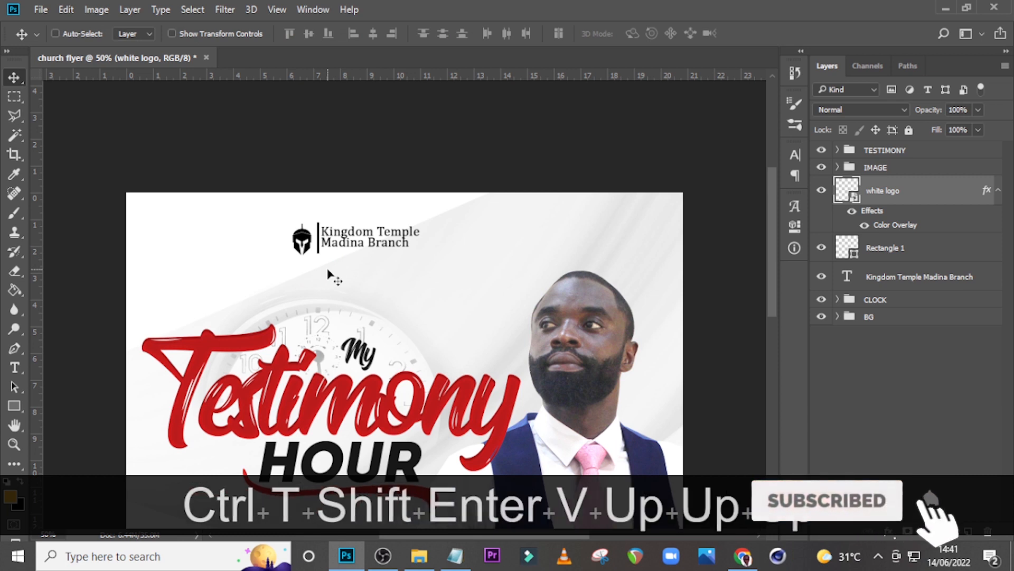
key("Right")
key("Right")
key("Right")
key("Right")
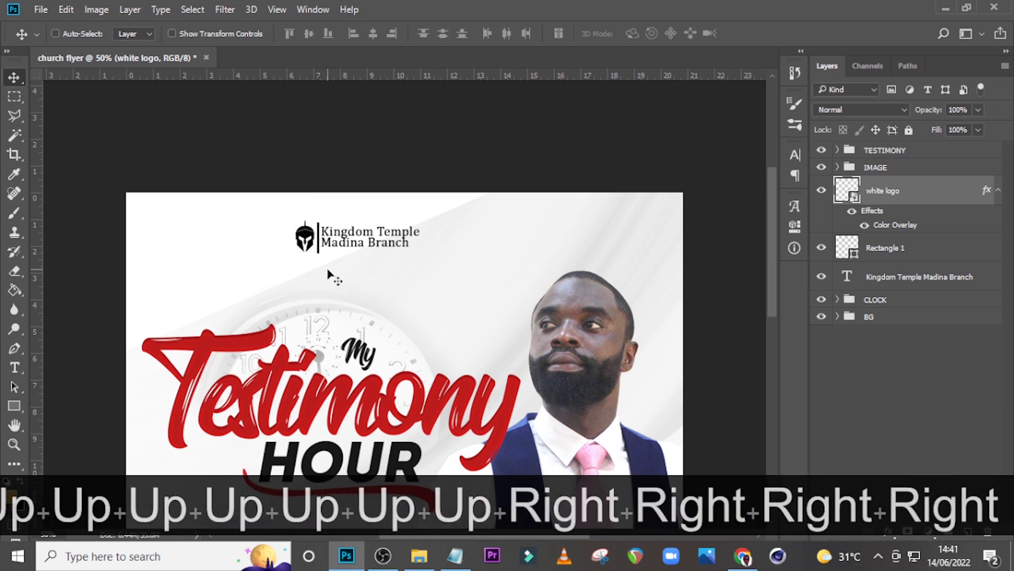
Group the logo, bar and church name layers as LOGO and move the group above TESTIMONY in the layer order.
left_click(908, 277, "shift")
key("shift+ctrl+g")
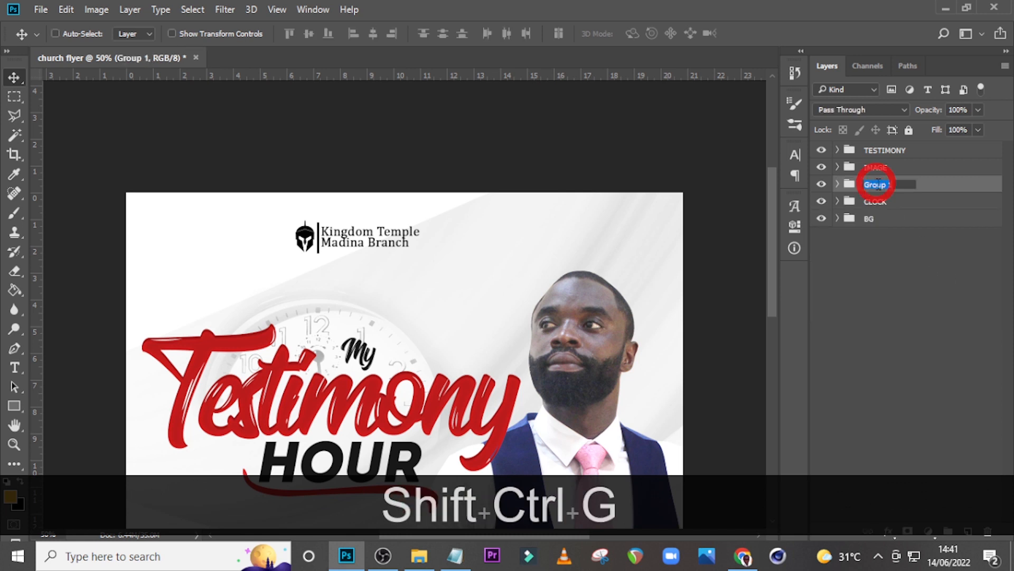
type("LOGO")
key("Return")
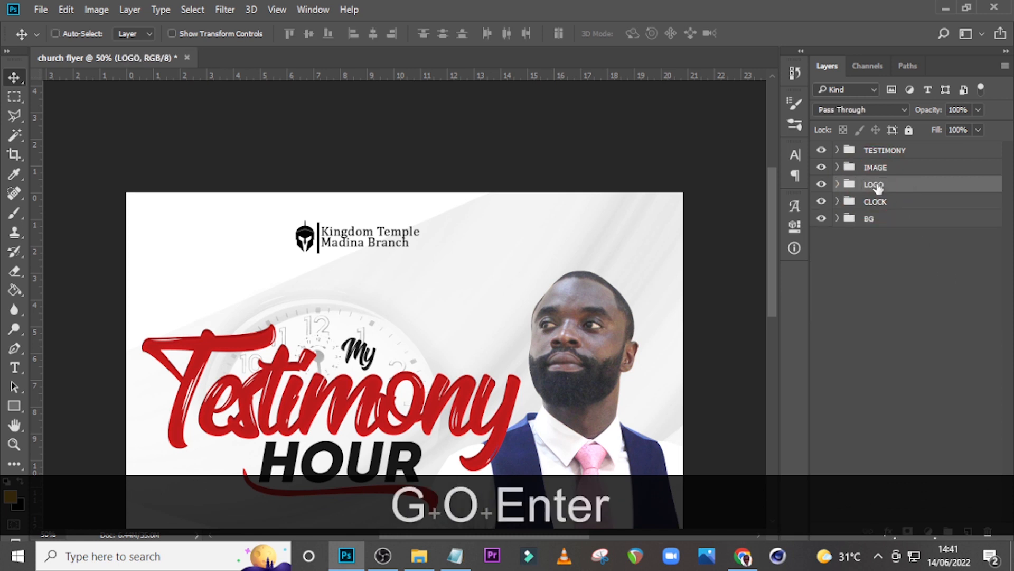
left_click_drag(921, 184, 898, 153)
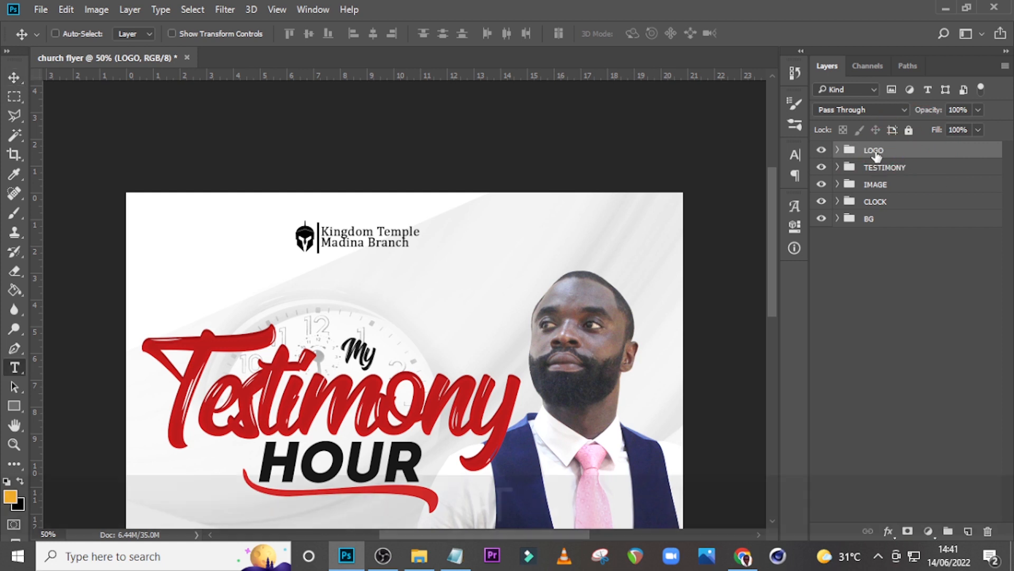
Move the LOGO group left and slightly up on the flyer and show the guides.
key("t")
key("v")
left_click_drag(358, 239, 326, 217)
key("ctrl+h")
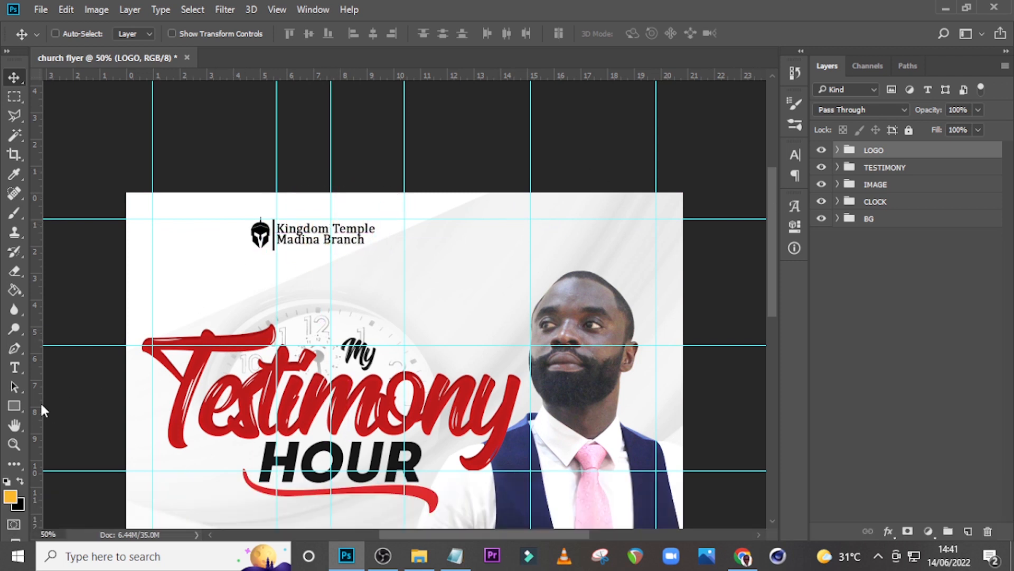
Add a two-line "empowerment service" text, copied from 134.txt in Notepad, to the right of the church name.
key("t")
left_click(440, 239)
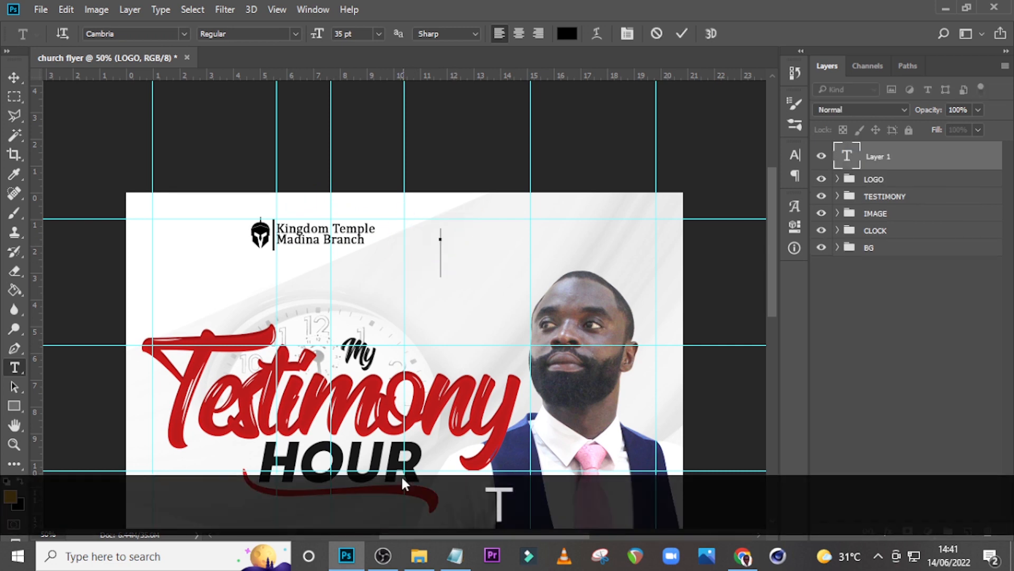
left_click(458, 560)
left_click_drag(540, 306, 498, 291)
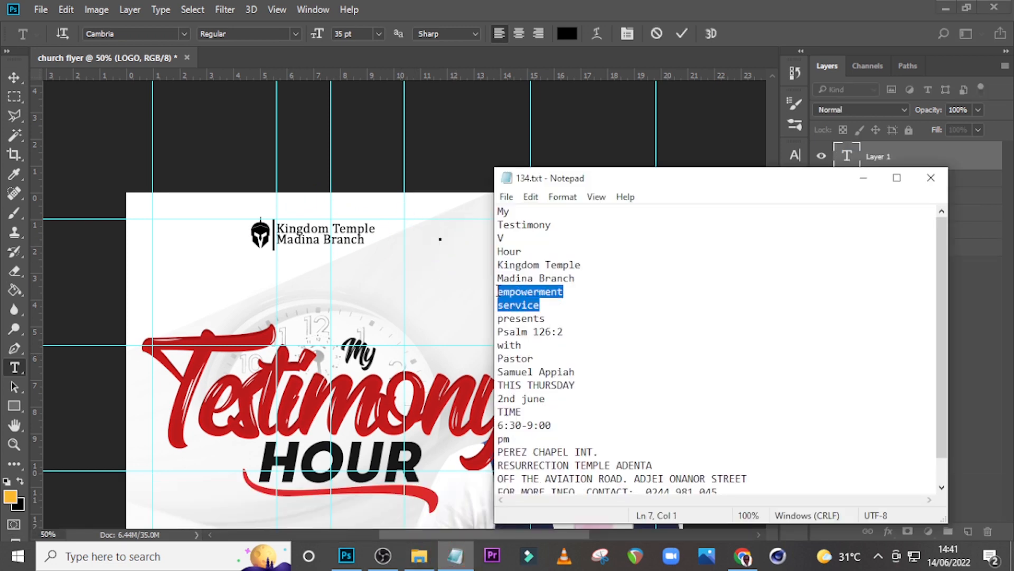
key("ctrl+c")
left_click(607, 5)
key("ctrl+v")
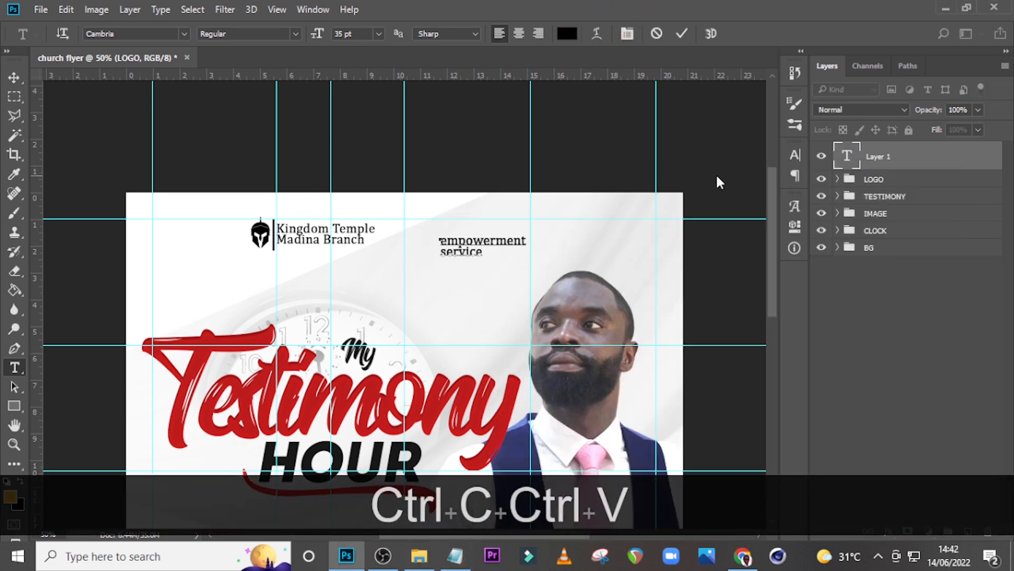
left_click(849, 160)
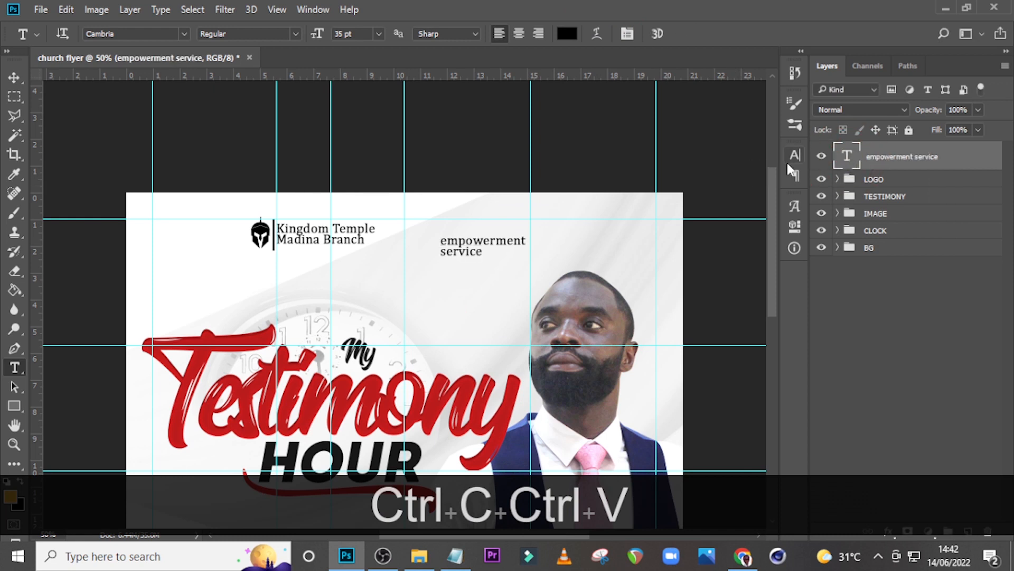
Change the font of the "empowerment service" text to Intro.
left_click(794, 154)
left_click(706, 173)
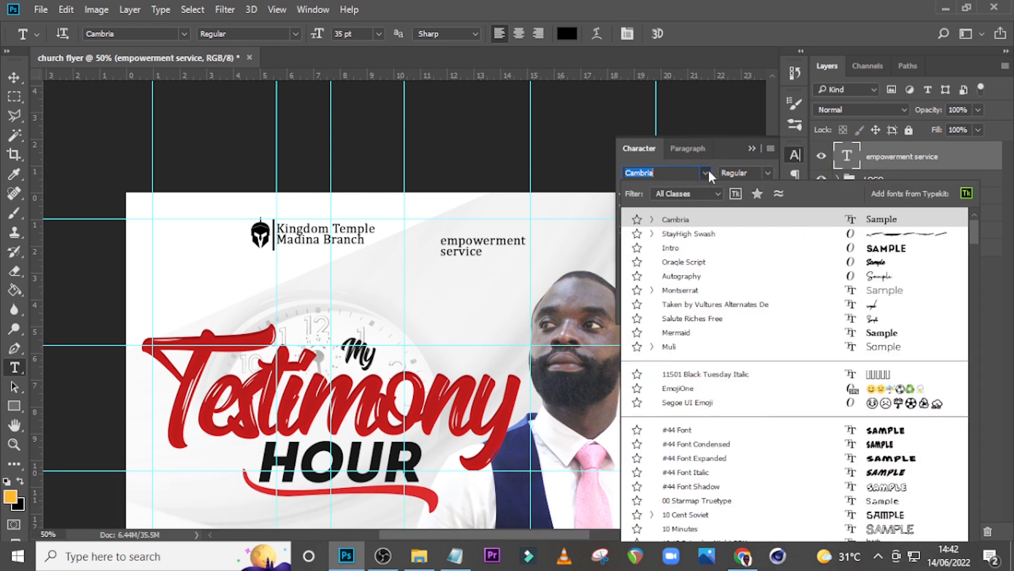
left_click(671, 249)
left_click(756, 145)
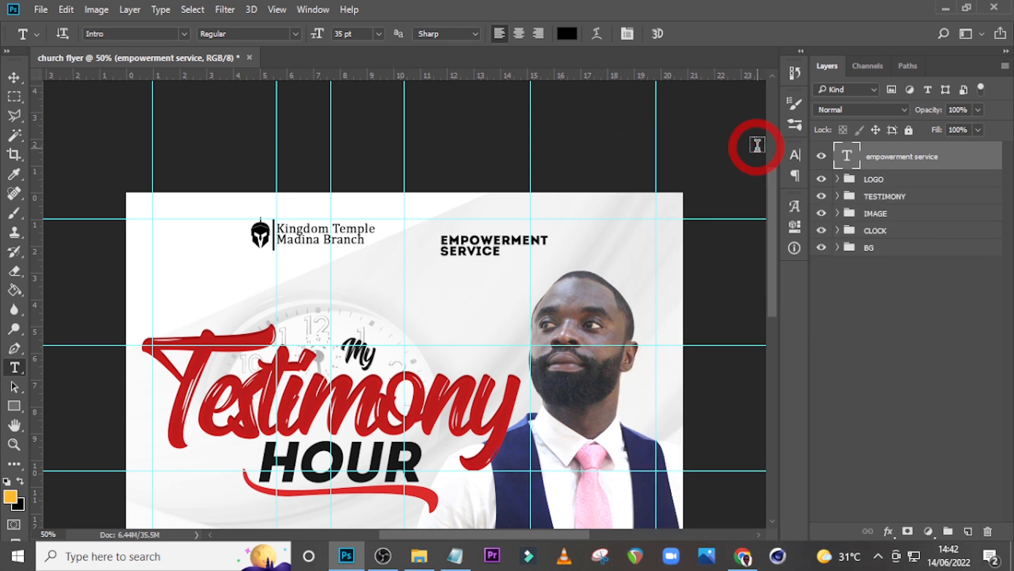
Set the "empowerment service" text to 38 pt with 35 pt leading and turn off Faux Bold.
left_click(794, 156)
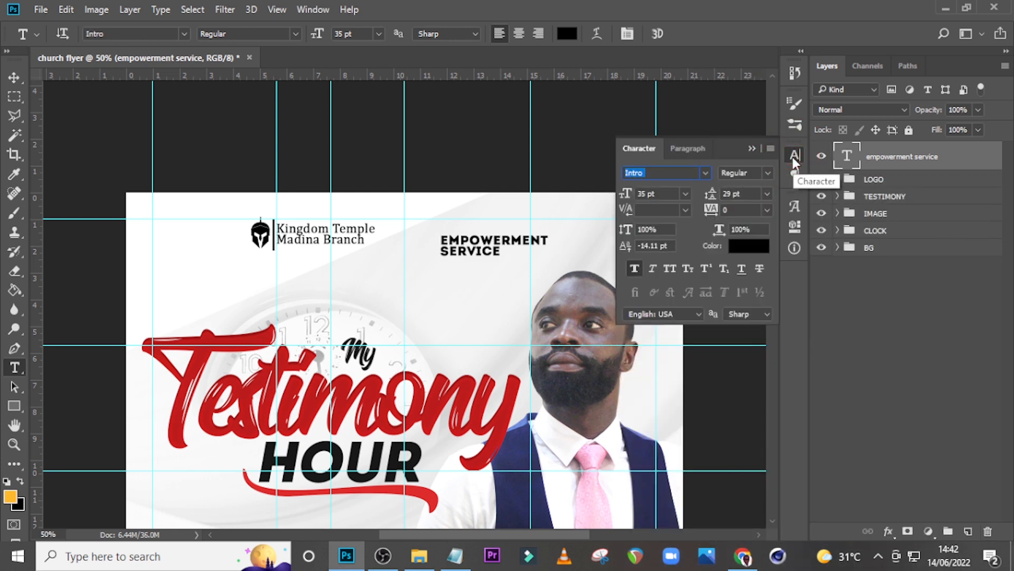
type("38")
key("Return")
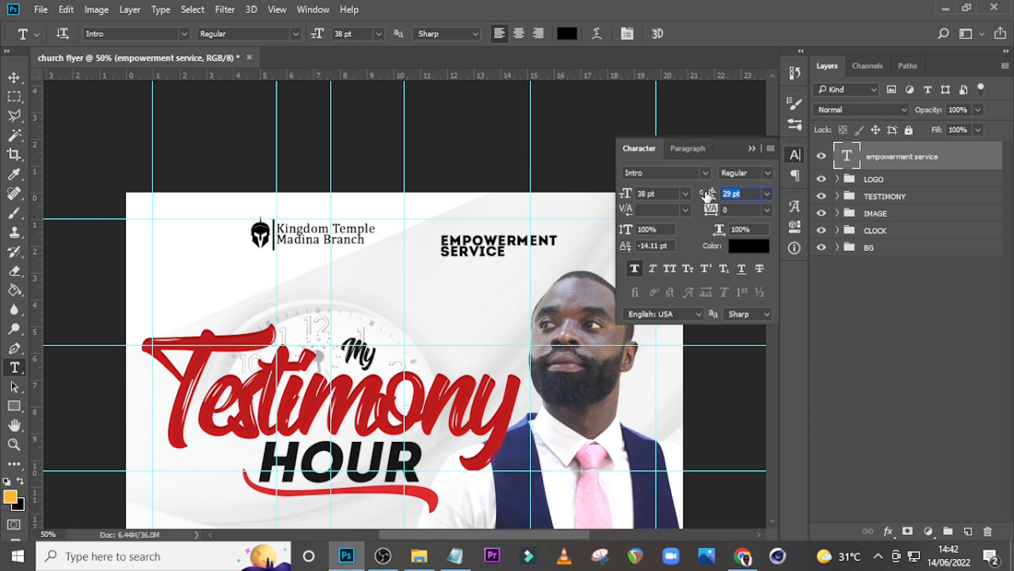
type("35")
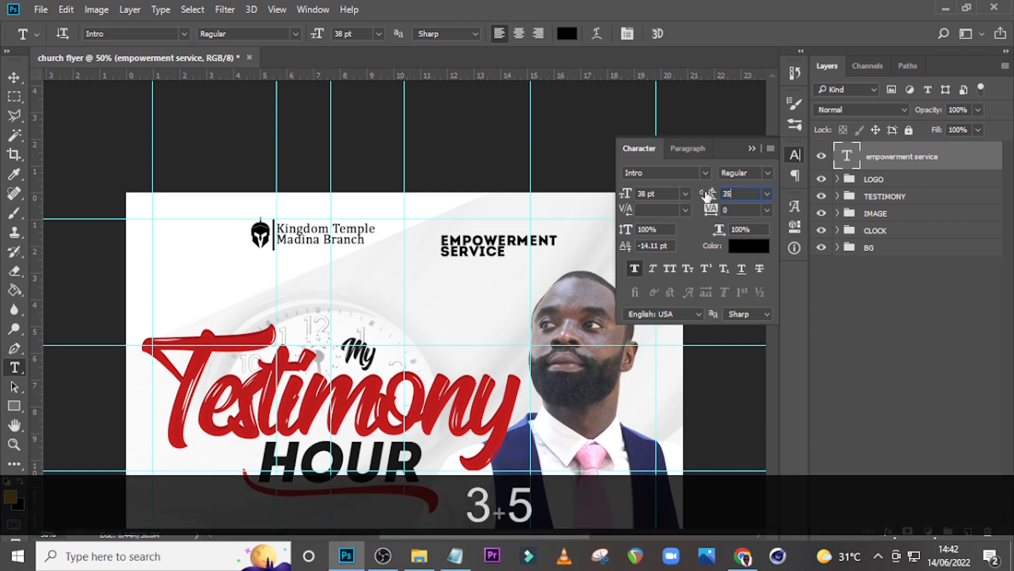
key("Return")
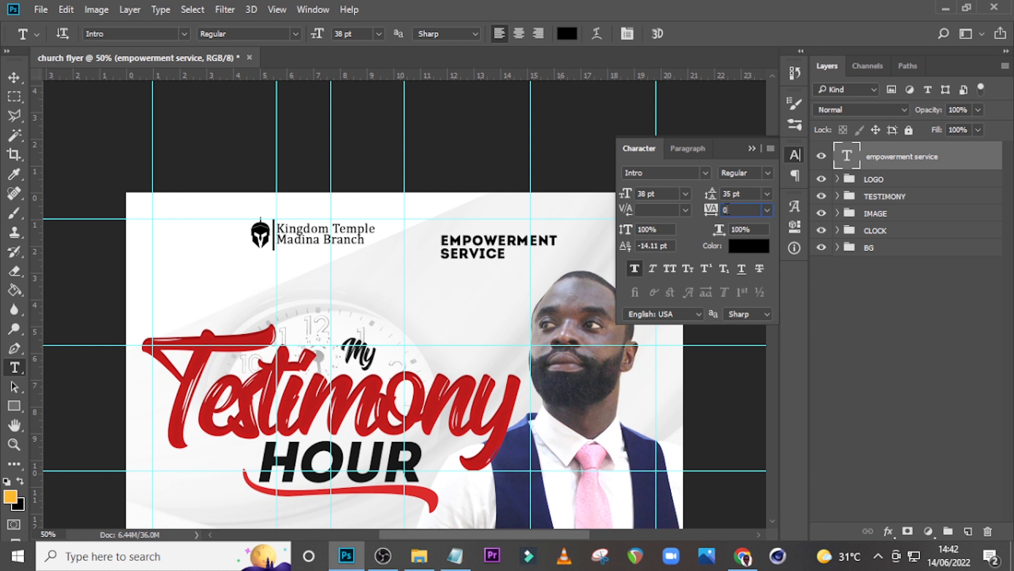
left_click(635, 268)
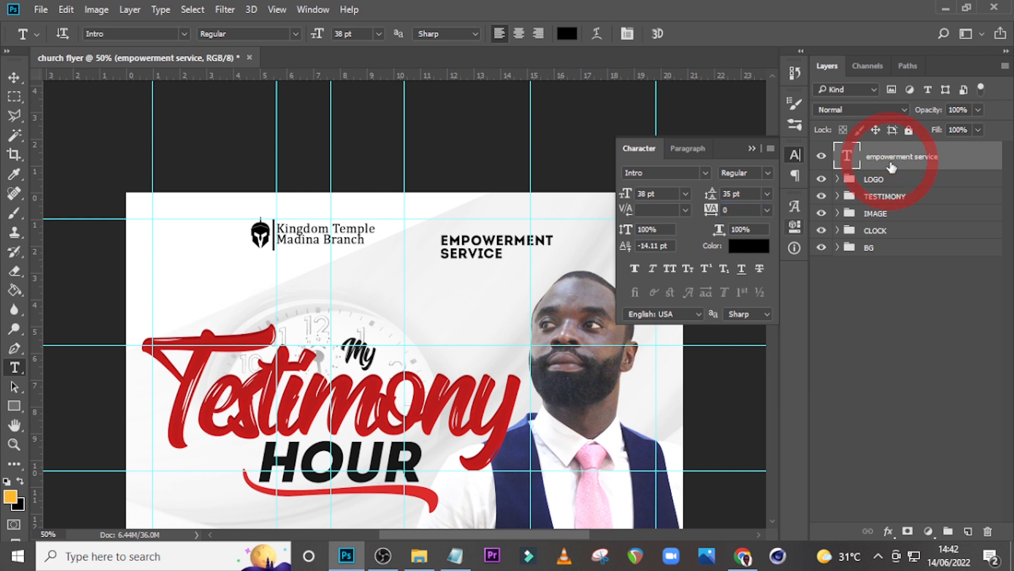
Move the "empowerment service" text closer to the church name, level with it below the top guide.
key("v")
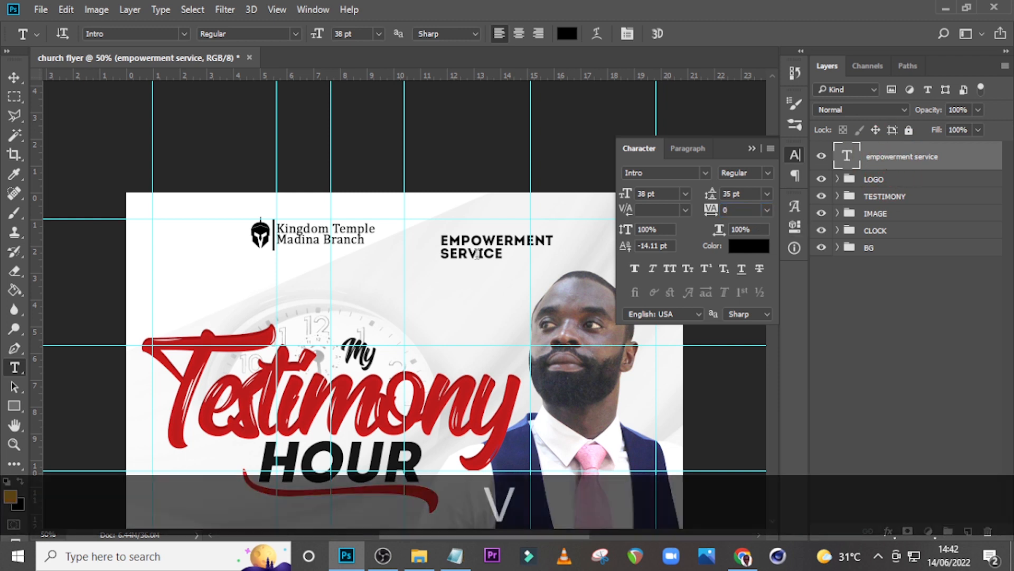
left_click(15, 80)
left_click_drag(474, 244, 520, 248)
Draw a black rectangle behind the "empowerment service" text and set the text colour to ffffff.
left_click(14, 405)
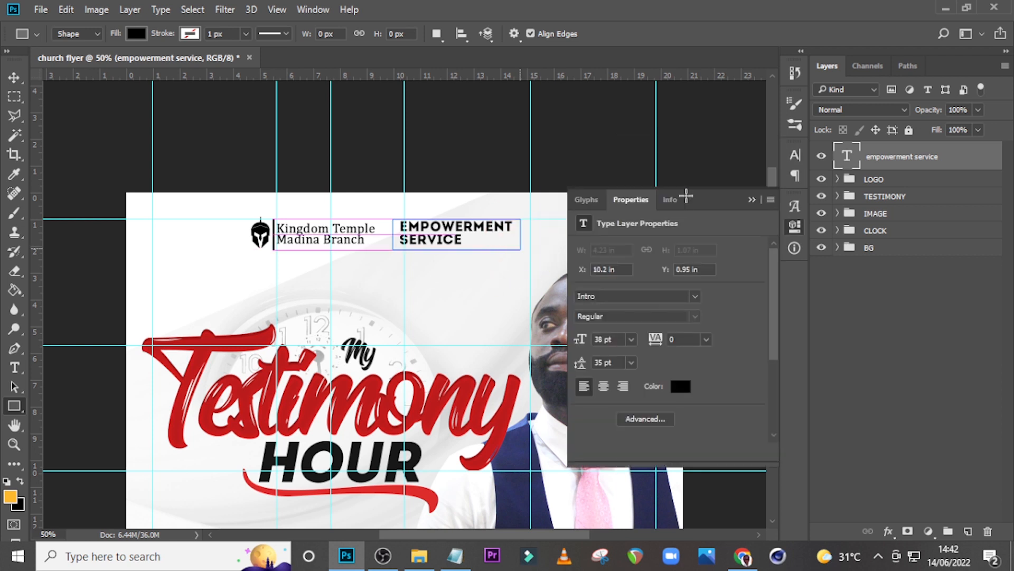
left_click_drag(855, 157, 865, 193)
left_click(869, 161)
left_click(680, 385)
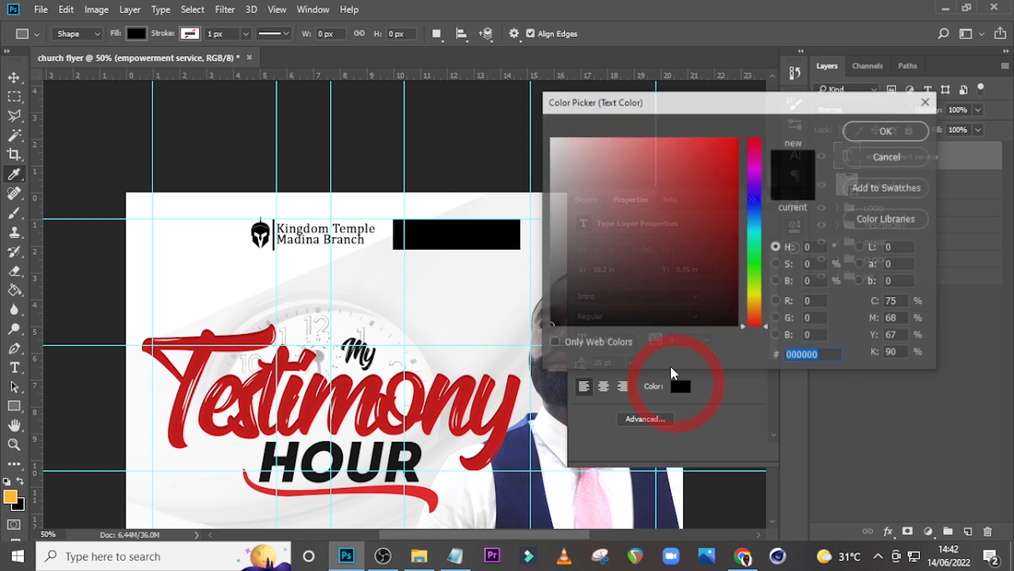
type("ffffff")
left_click(880, 129)
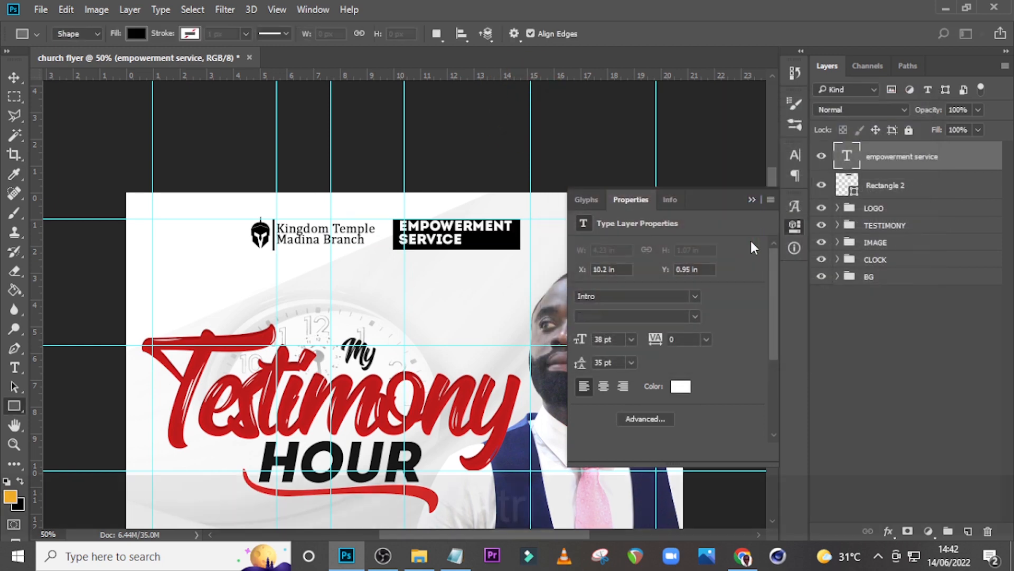
Nudge the "empowerment service" text down and right to centre it inside the black rectangle.
key("ctrl+equal")
key("ctrl+equal")
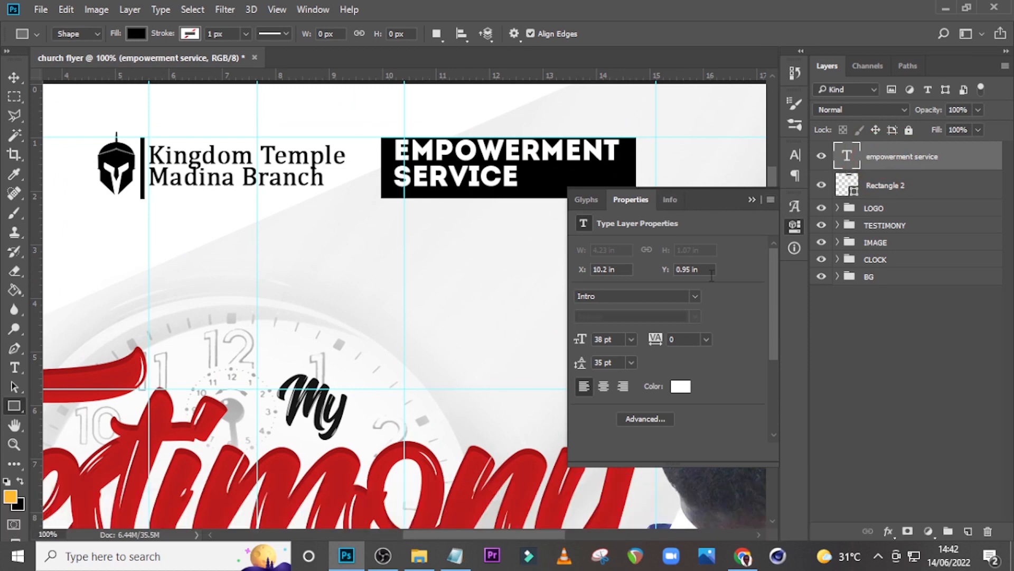
key("v")
key("Down")
key("Down")
key("Down")
key("Down")
key("Down")
key("Down")
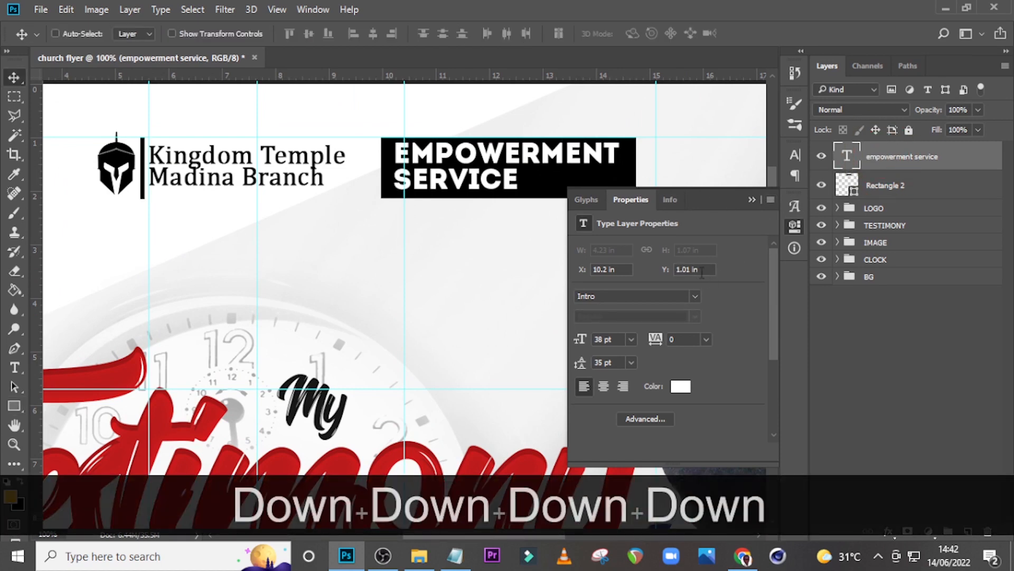
key("Right")
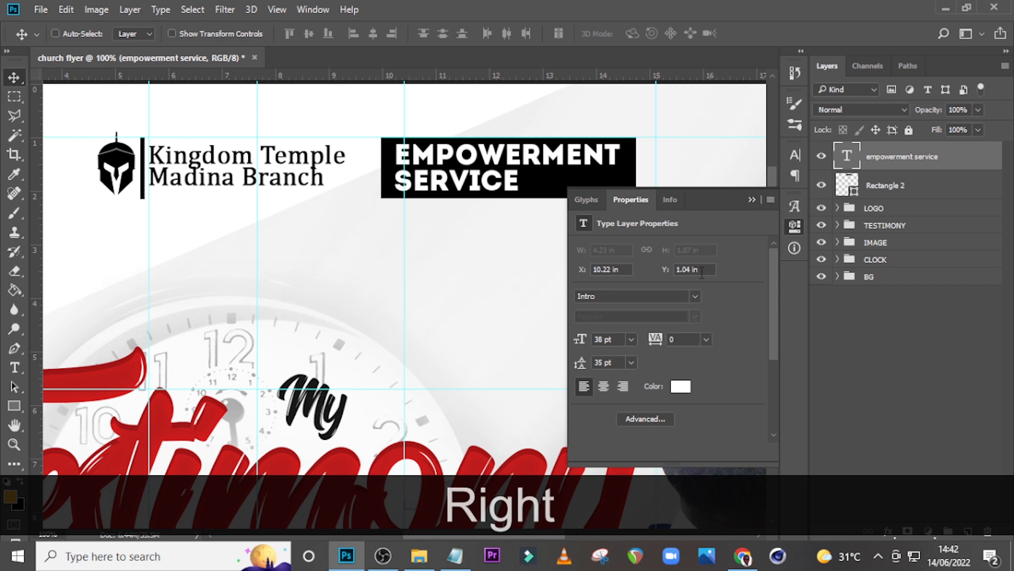
key("Right")
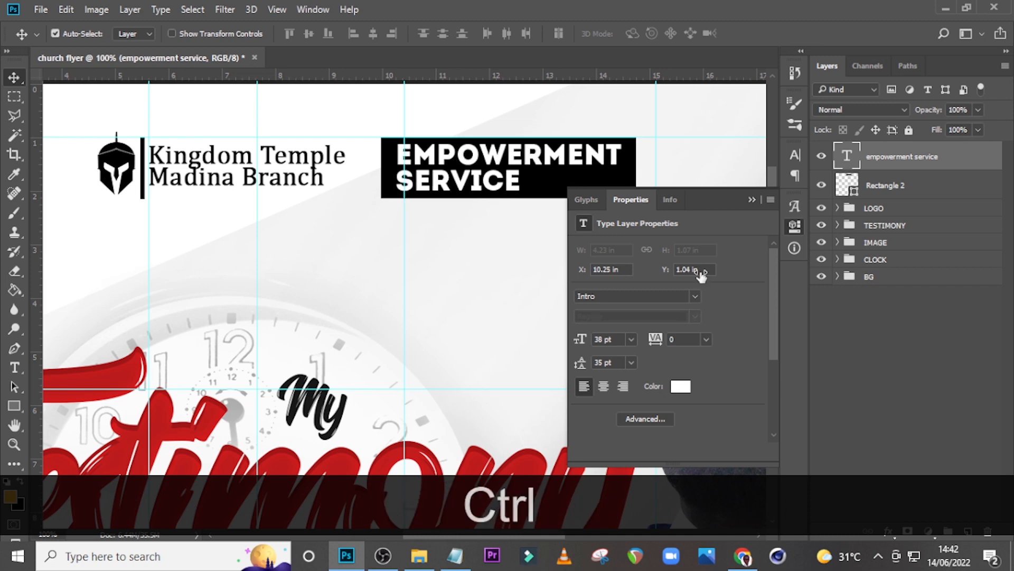
Group the "empowerment service" text and its black rectangle, and name the group EMPOWERMENT.
key("ctrl+0")
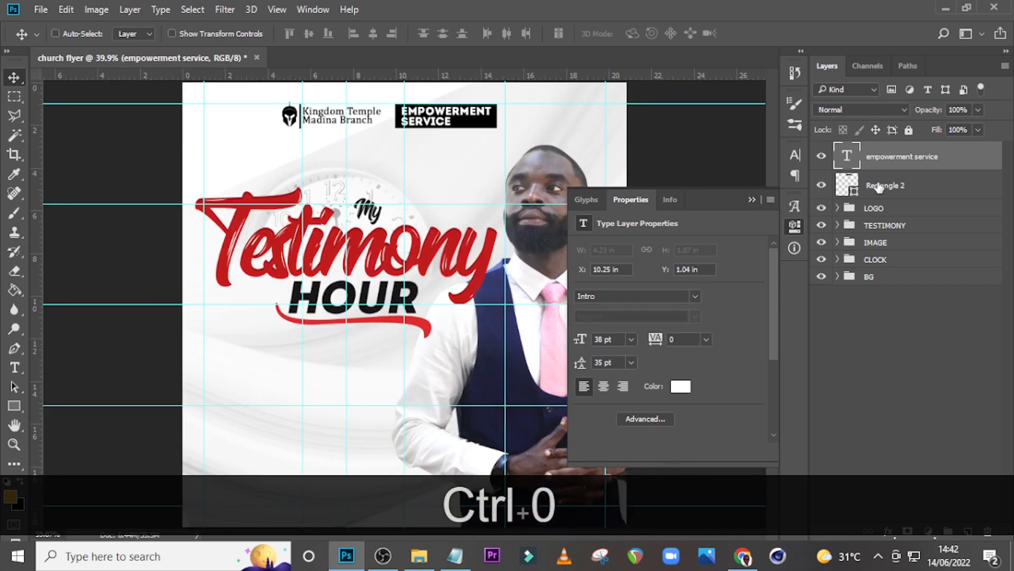
left_click(879, 187, "ctrl")
key("ctrl+g")
double_click(879, 150)
key("Caps_Lock")
key("Caps_Lock")
type("EMPOWERMENT")
Add a "presents" text copied from the Notepad file and place it between the church name and the title.
key("y")
key("t")
left_click(552, 136)
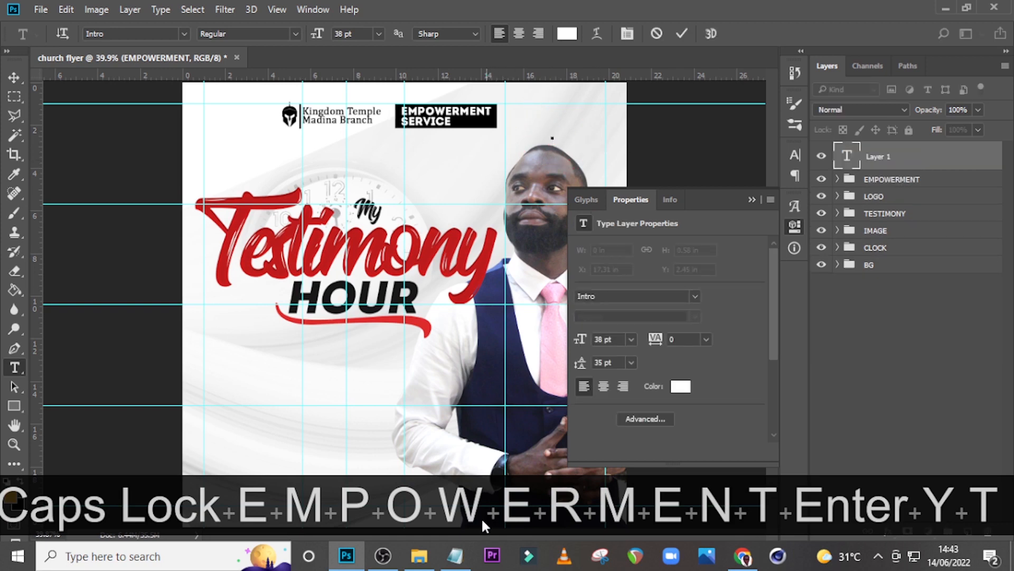
left_click(455, 556)
left_click(555, 315)
left_click_drag(555, 316, 482, 319)
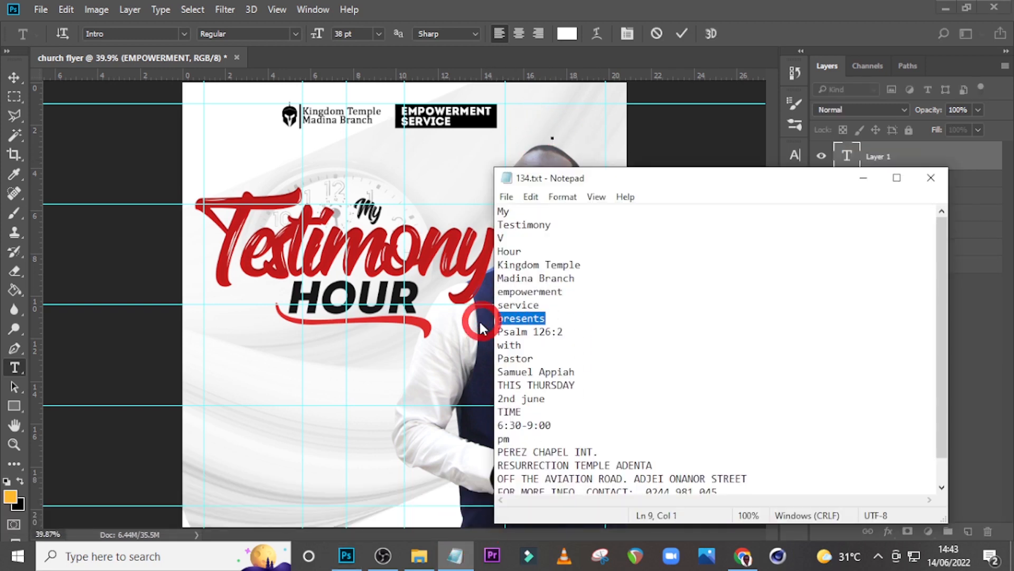
key("ctrl+c")
left_click(629, 6)
key("ctrl+v")
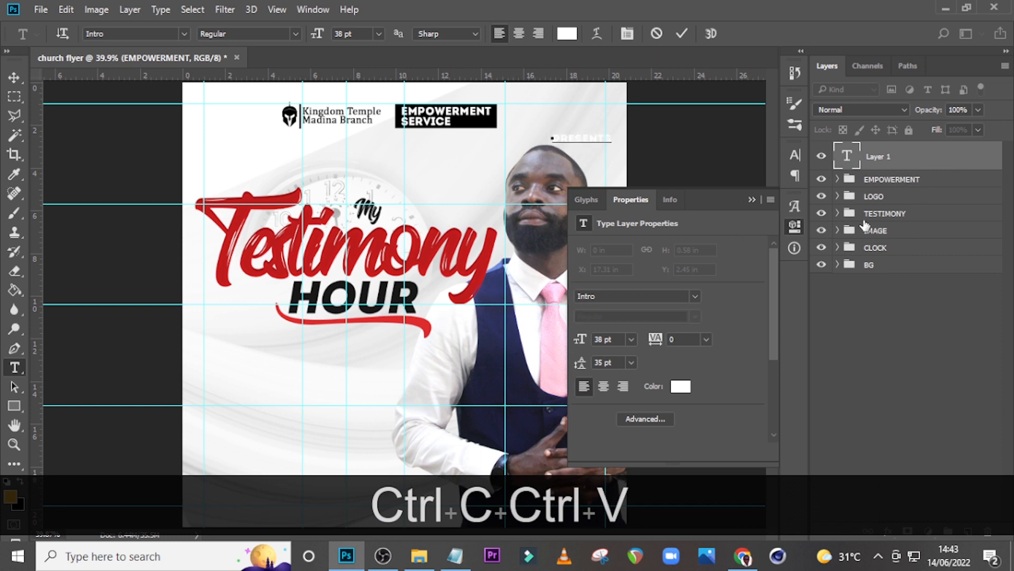
key("v")
left_click_drag(601, 142, 404, 156)
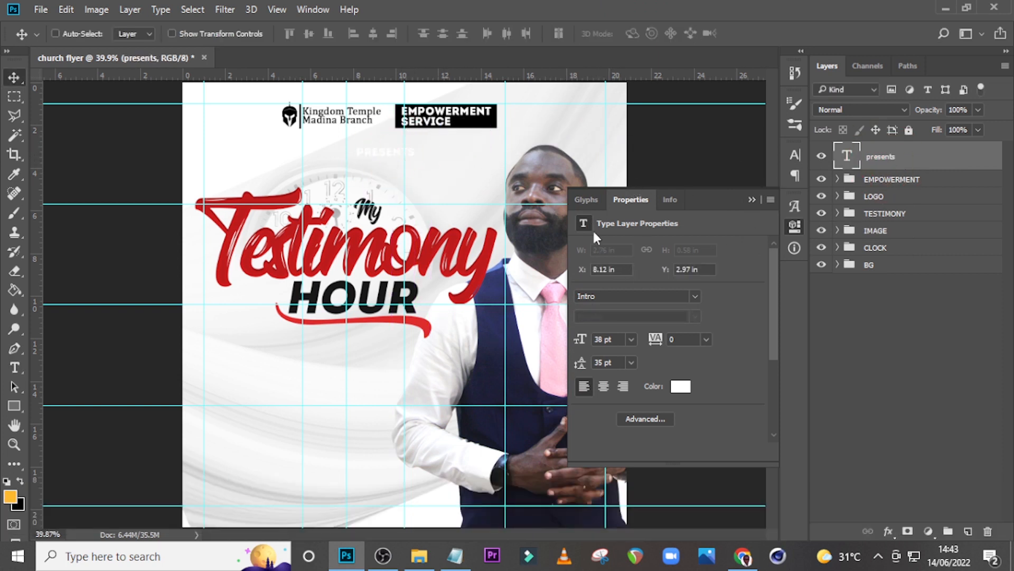
Change the "presents" text to the Autography font and set its colour to 000000.
left_click(794, 155)
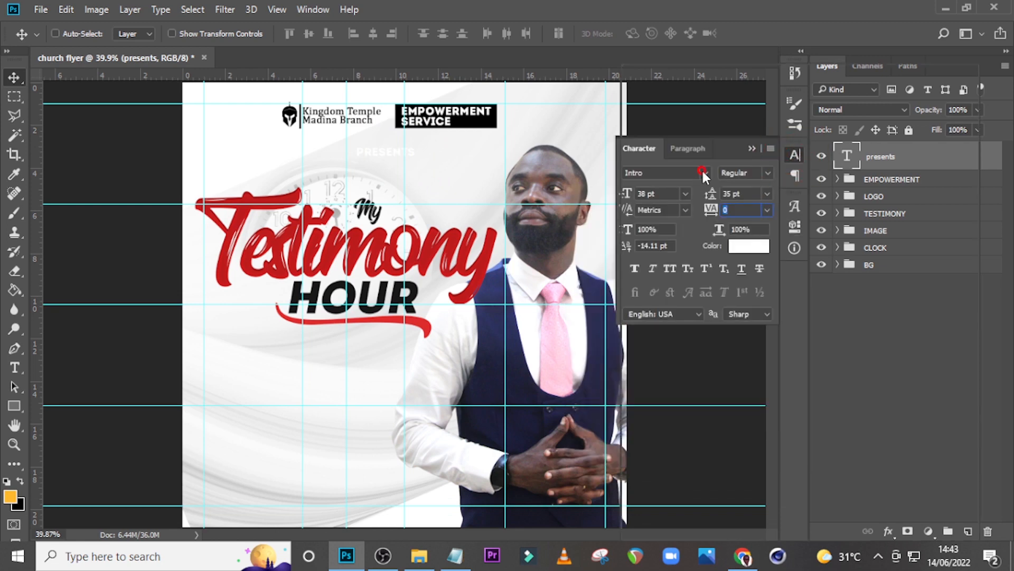
left_click(701, 169)
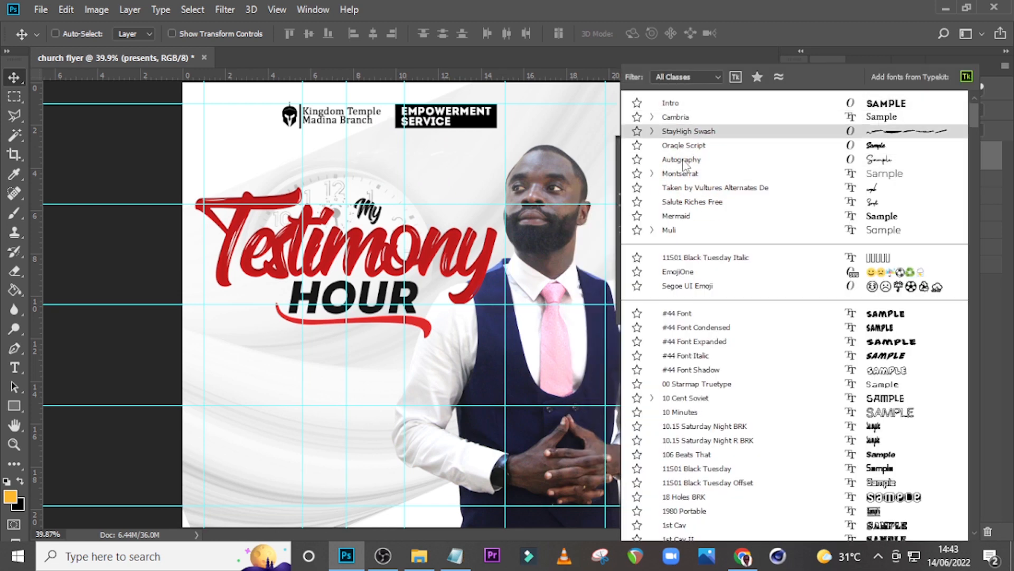
left_click(681, 158)
left_click(749, 245)
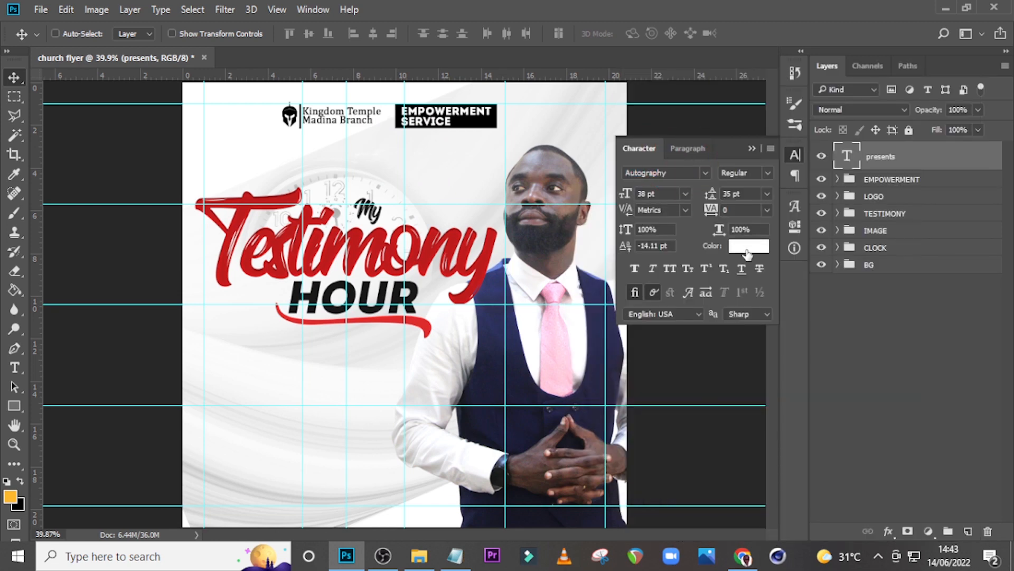
left_click_drag(607, 284, 542, 332)
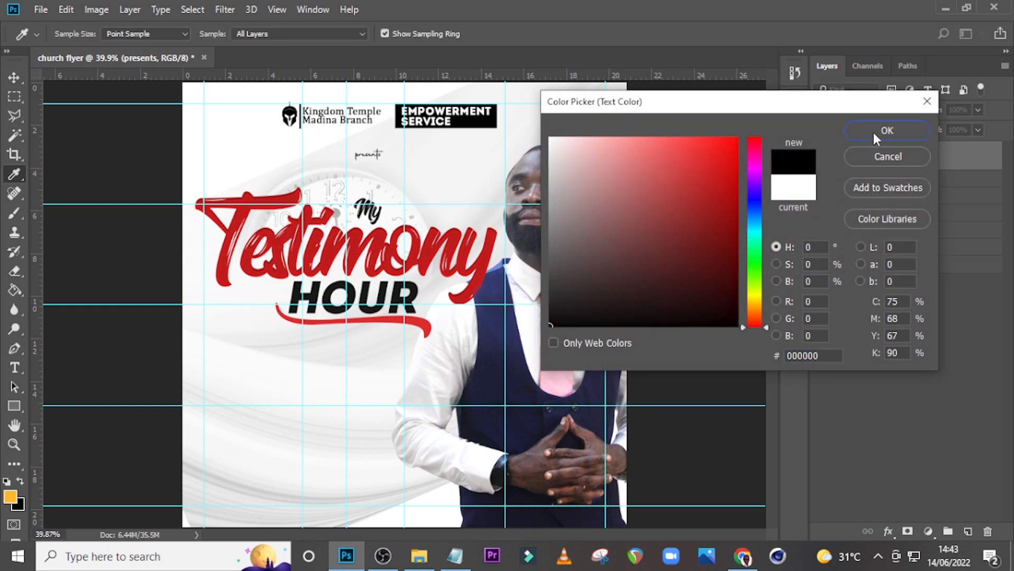
left_click(874, 132)
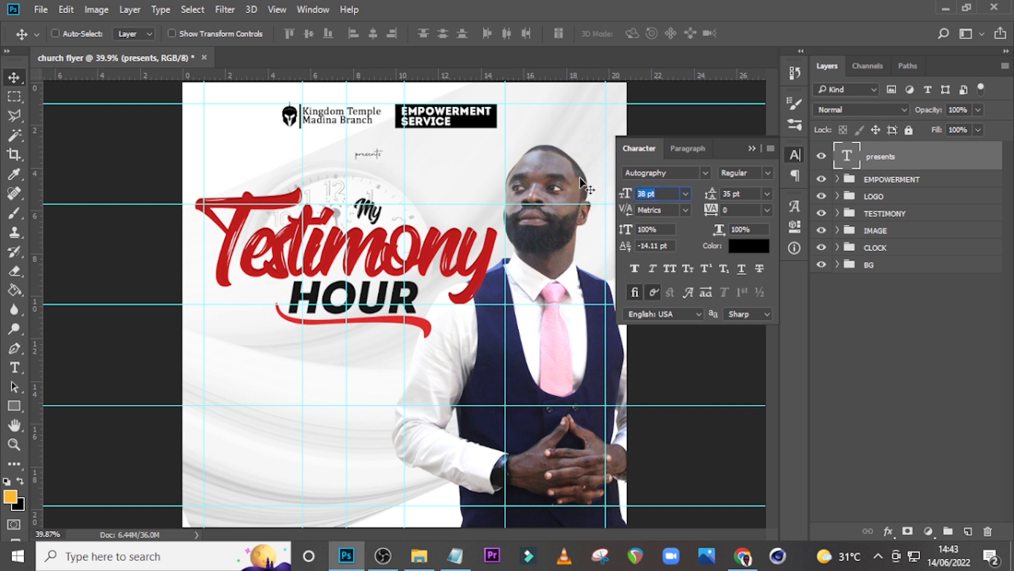
Set the "presents" text size to 76 pt and move it slightly up and left beneath the church name.
type("76")
key("Return")
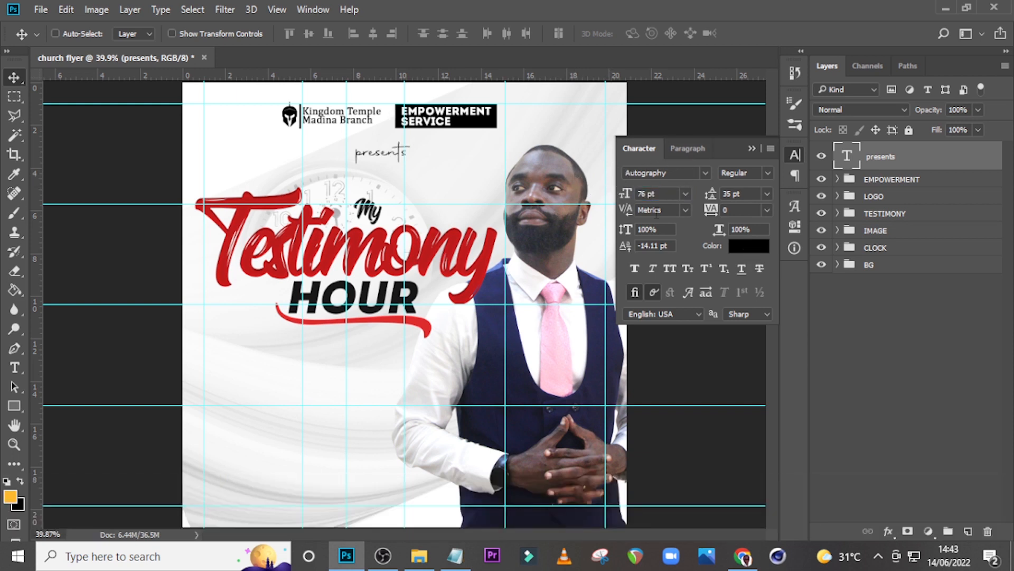
key("v")
left_click_drag(388, 170, 367, 159)
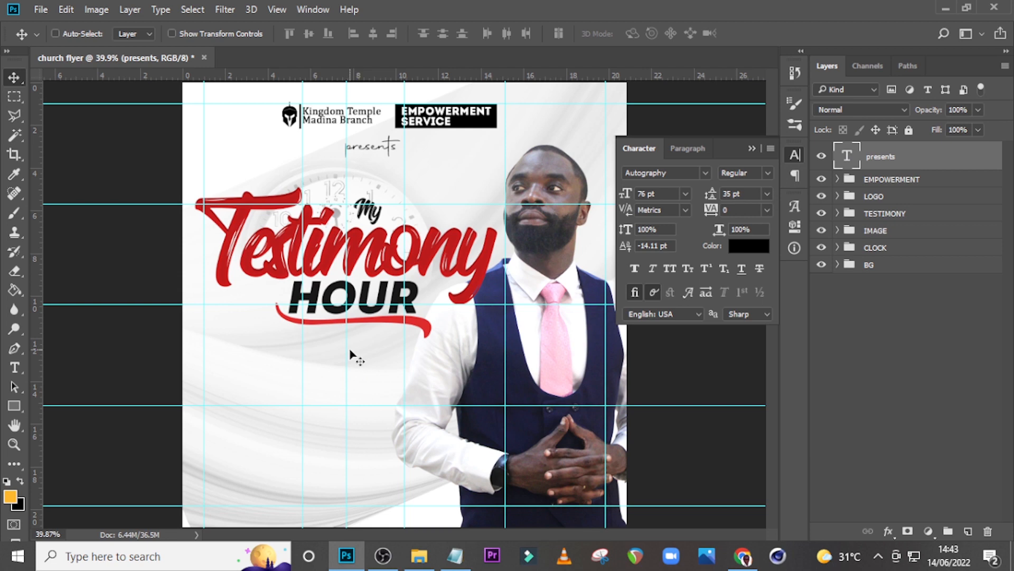
Add a "Psalm 126:2" text copied from the Notepad file below the "My Testimony Hour" title.
key("t")
left_click(302, 381)
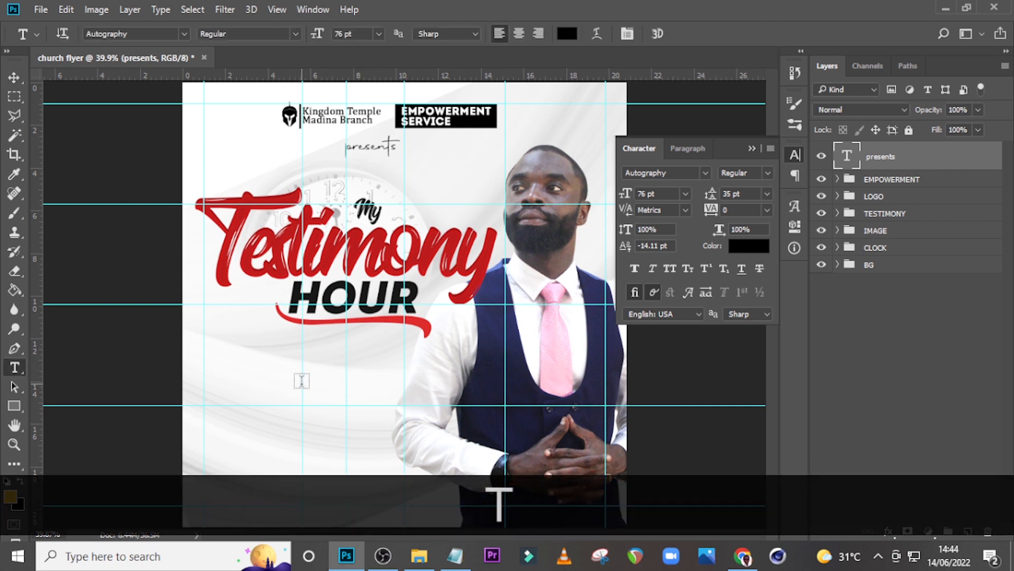
left_click(455, 554)
left_click_drag(574, 334, 480, 341)
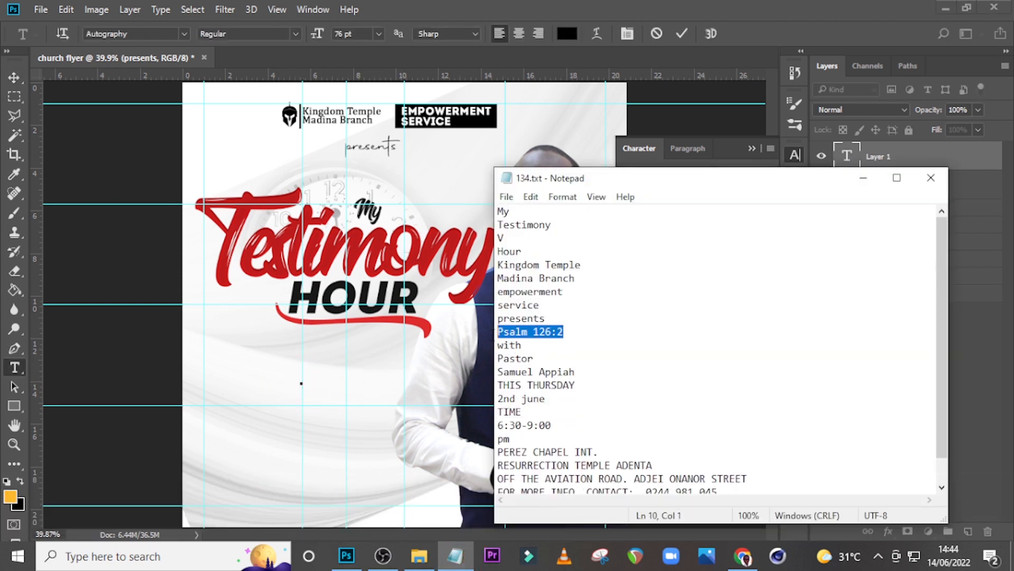
key("ctrl+c")
left_click(607, 8)
key("ctrl+v")
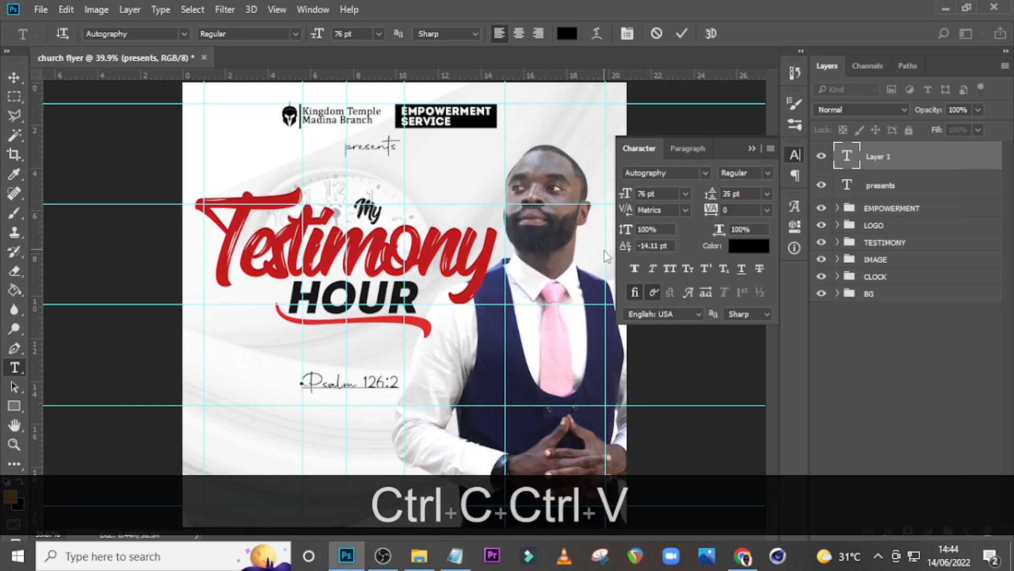
left_click(868, 159)
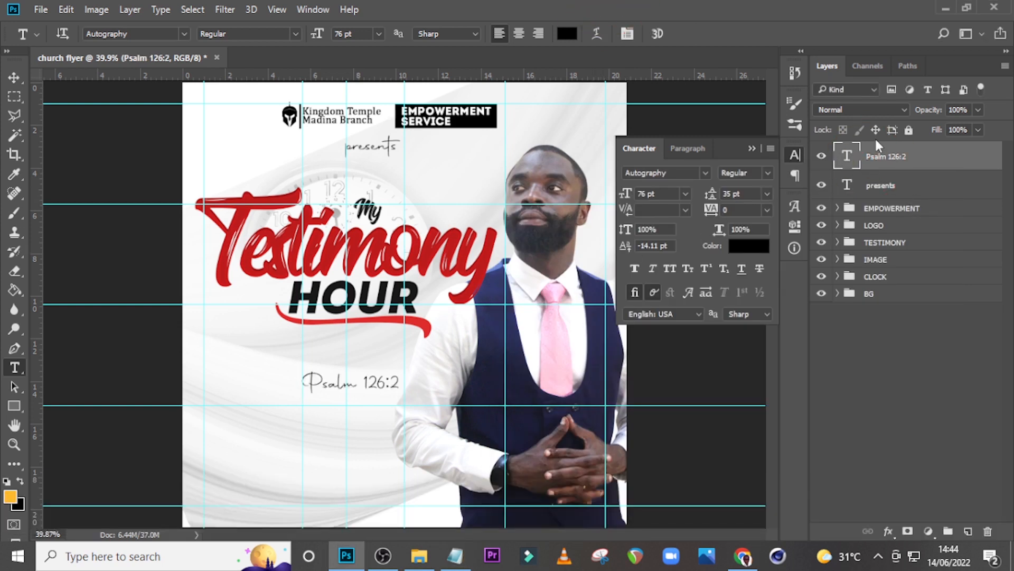
Set the "Psalm 126:2" text to Montserrat Bold at 33.8 pt and move it up beneath the title's red swoosh.
left_click(706, 173)
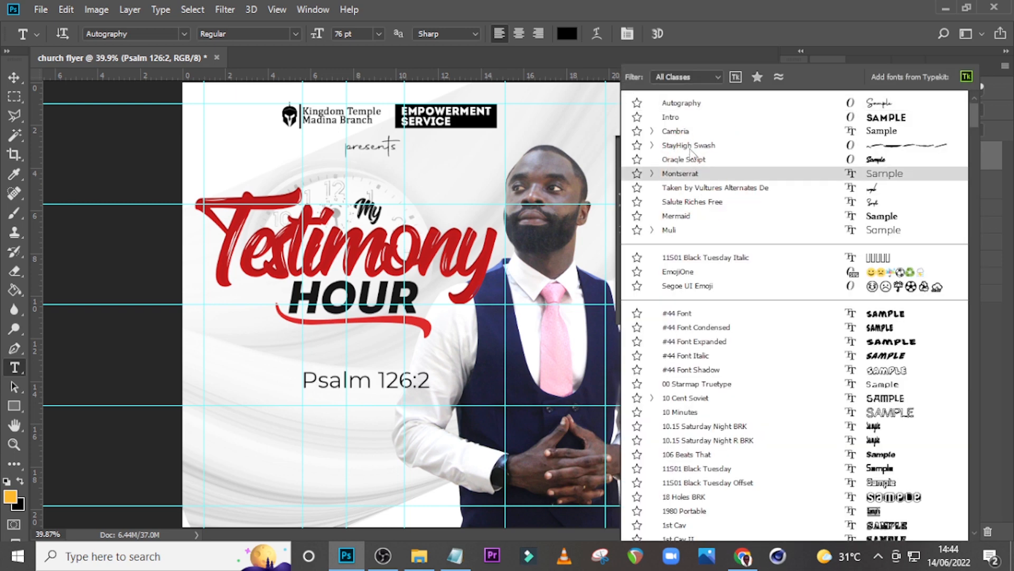
left_click(688, 175)
left_click(768, 171)
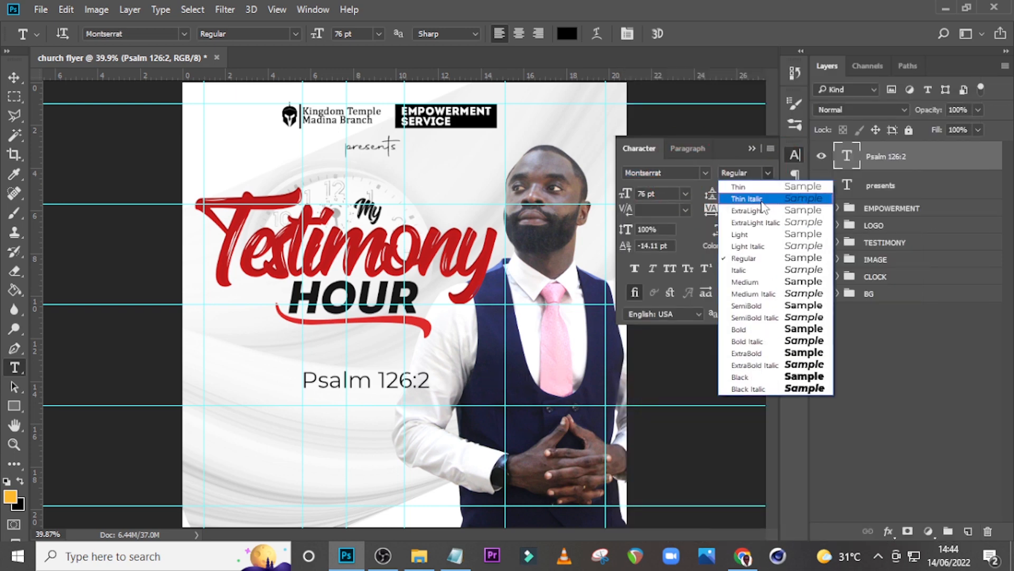
left_click(747, 331)
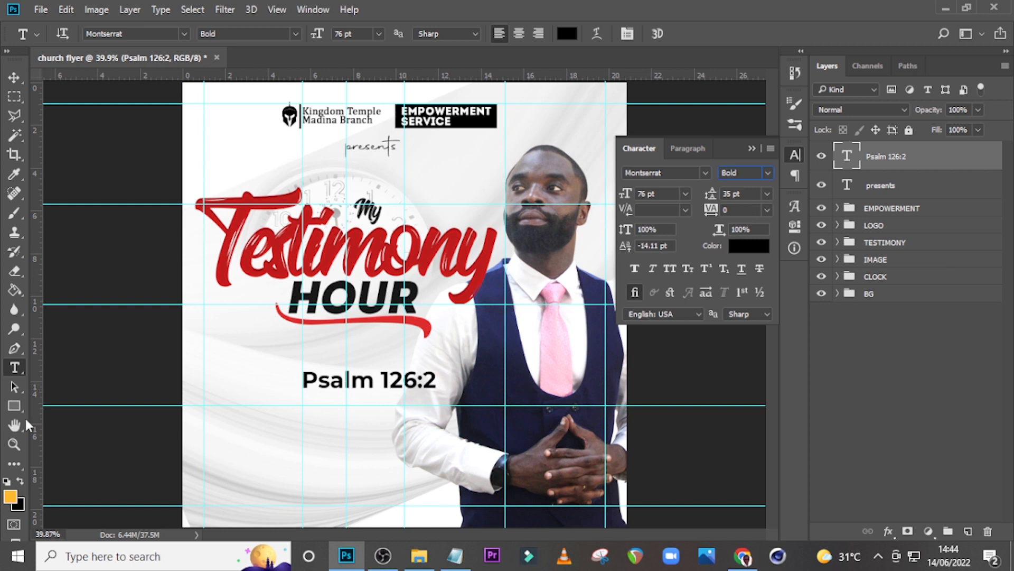
left_click(654, 194)
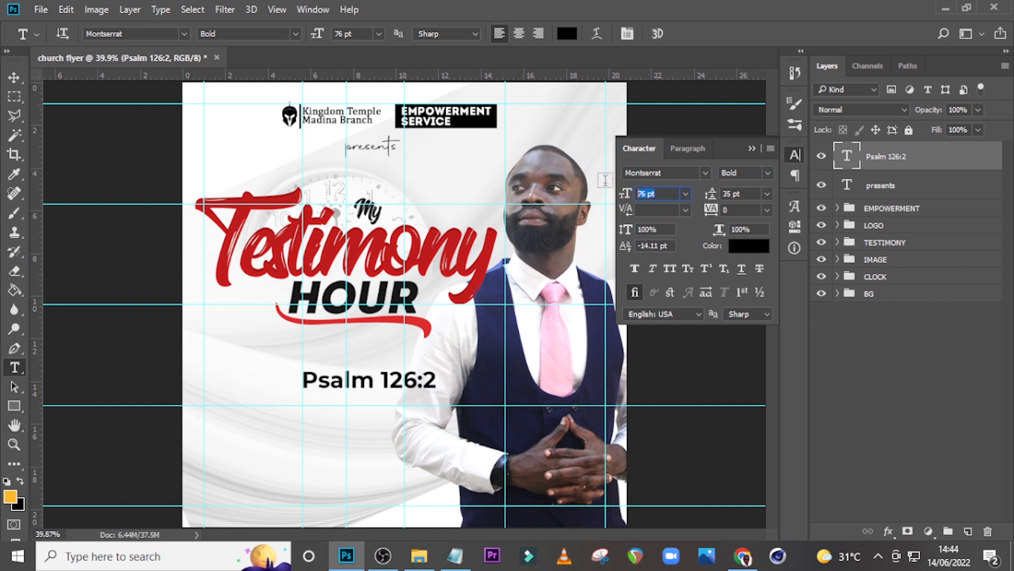
type("33.8")
key("Return")
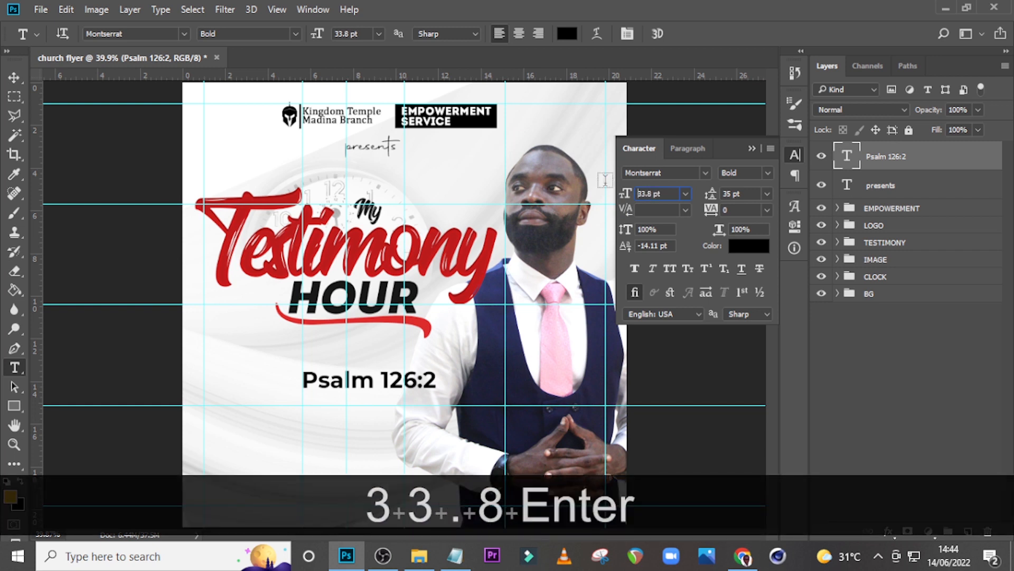
key("v")
left_click_drag(325, 408, 348, 357)
Draw a rectangle about 242 by 59 px over the "Psalm 126:2" text, fill it with 333131 and place it behind the text.
left_click(14, 406)
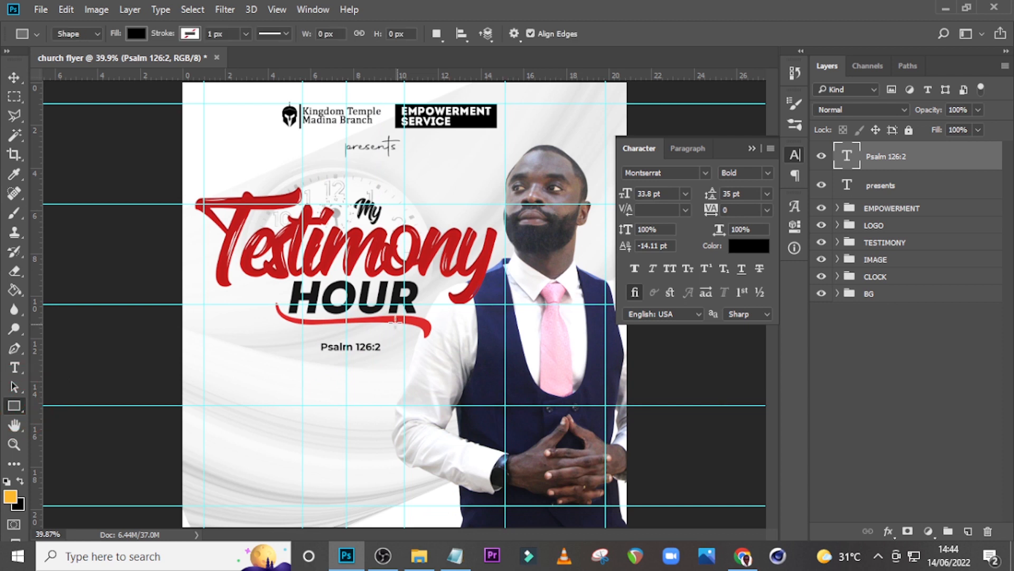
left_click_drag(316, 334, 387, 353)
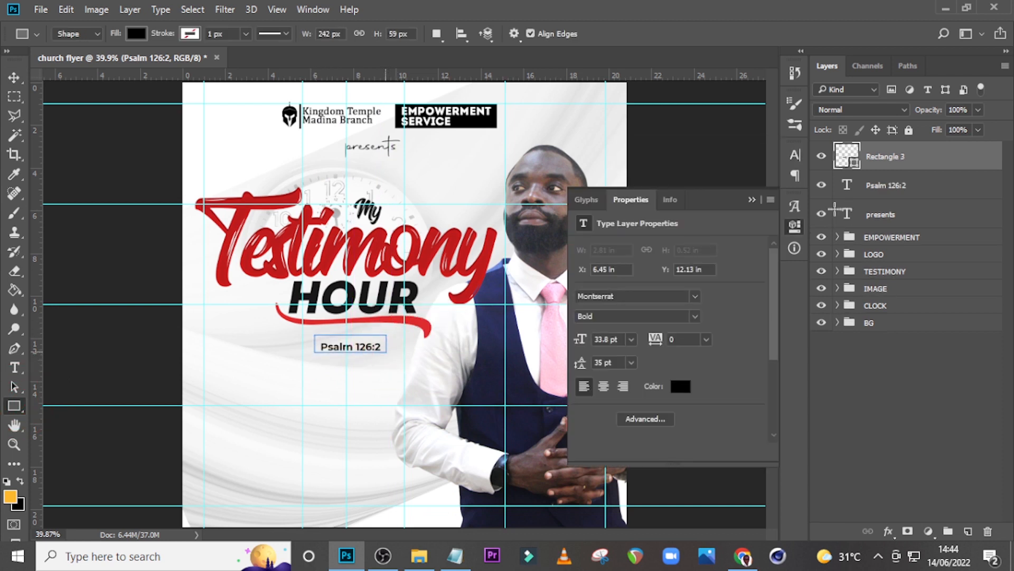
double_click(846, 158)
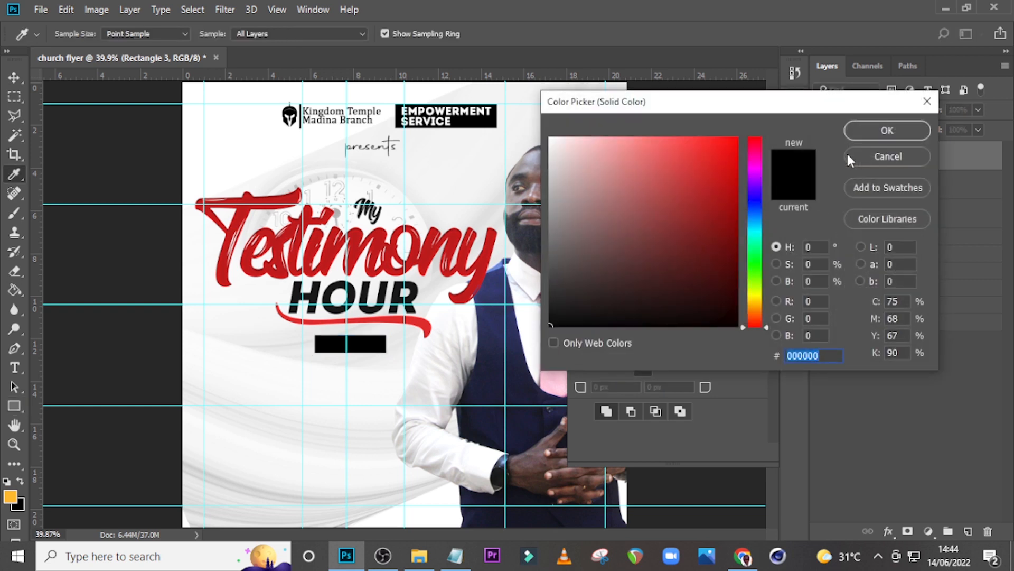
type("333131")
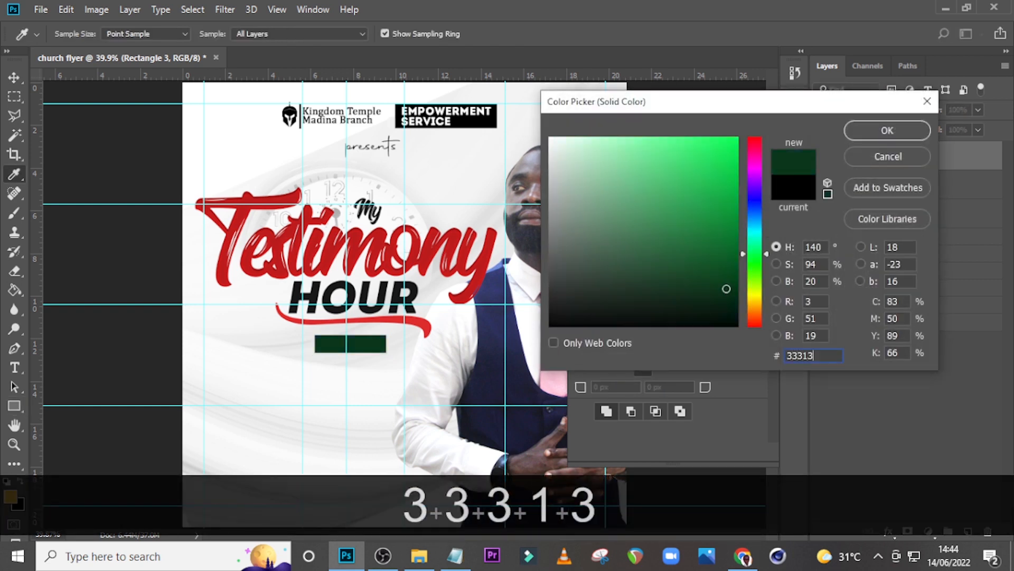
left_click(888, 130)
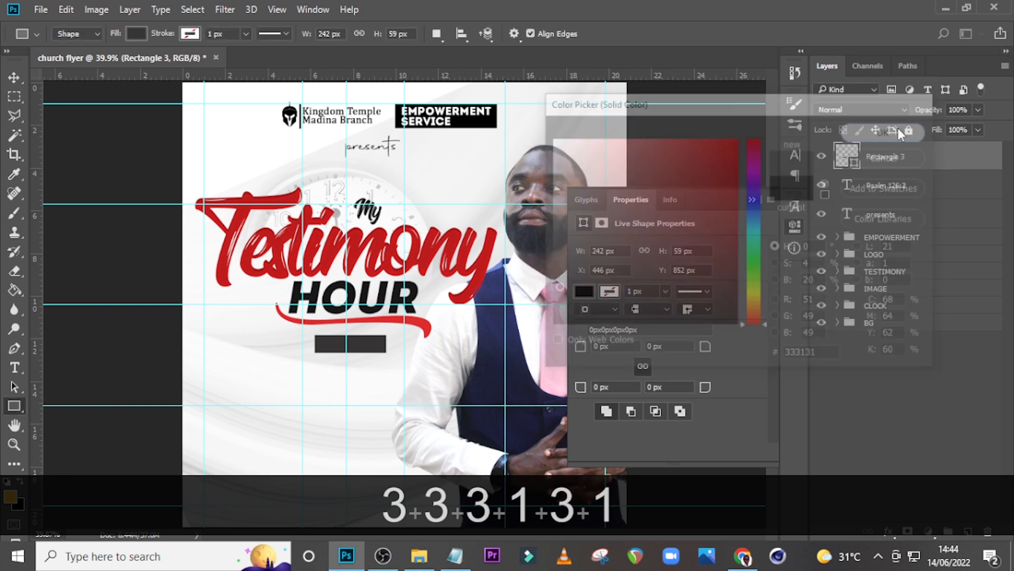
left_click_drag(882, 157, 882, 195)
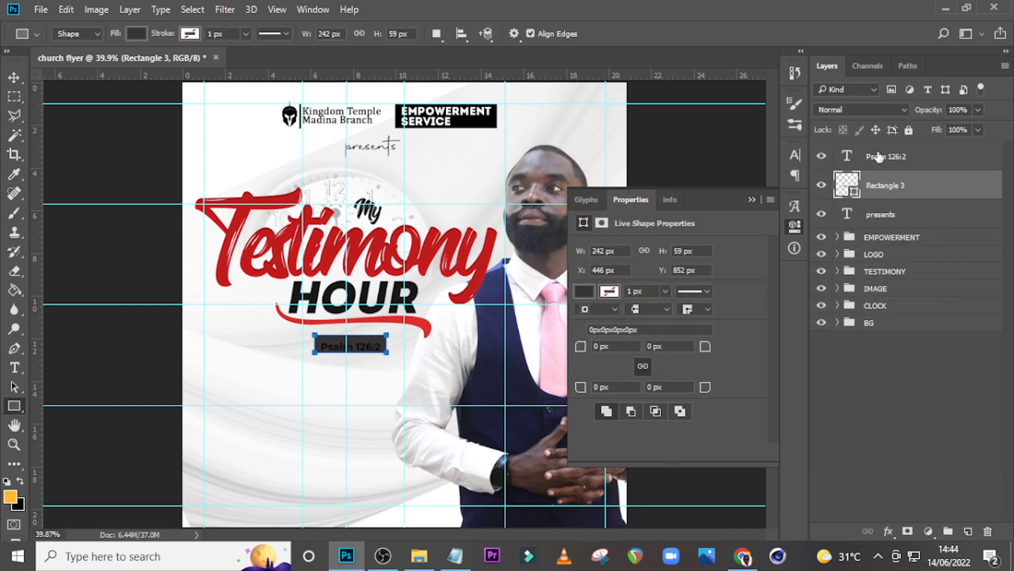
Set the colour of the "Psalm 126:2" text to ffffff.
left_click(886, 156)
left_click(681, 386)
type("ffffff")
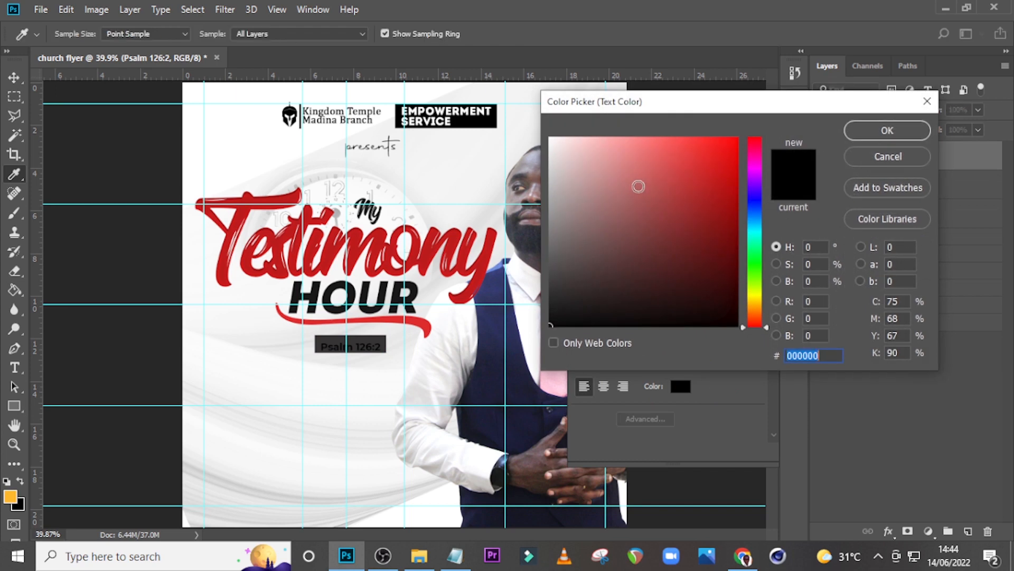
key("Return")
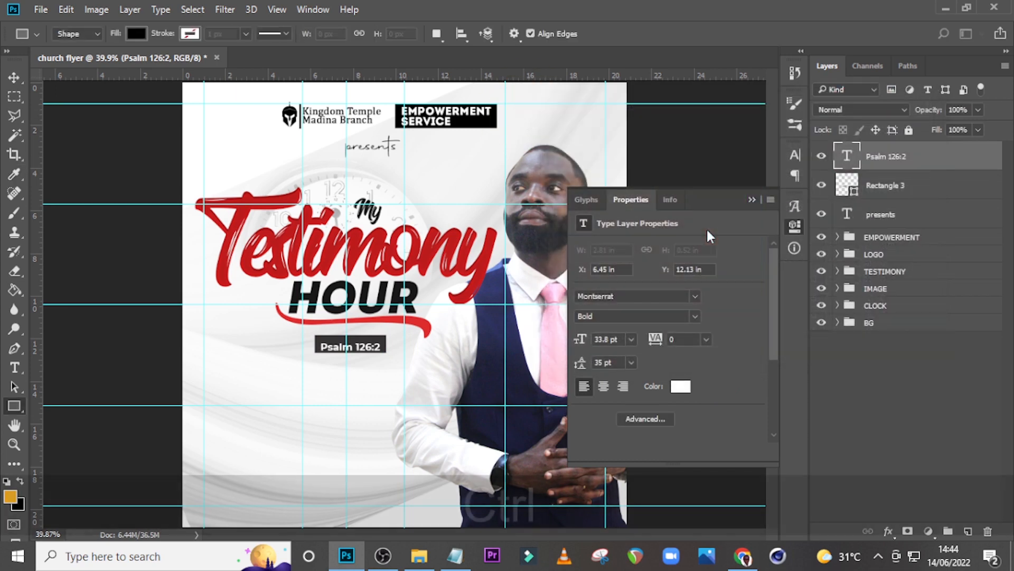
Nudge the "Psalm 126:2" text up to centre it vertically inside its dark rectangle.
key("ctrl+equal")
key("ctrl+equal")
key("v")
key("Up")
key("Up")
key("Up")
key("Up")
key("Up")
key("Up")
key("Down")
key("Down")
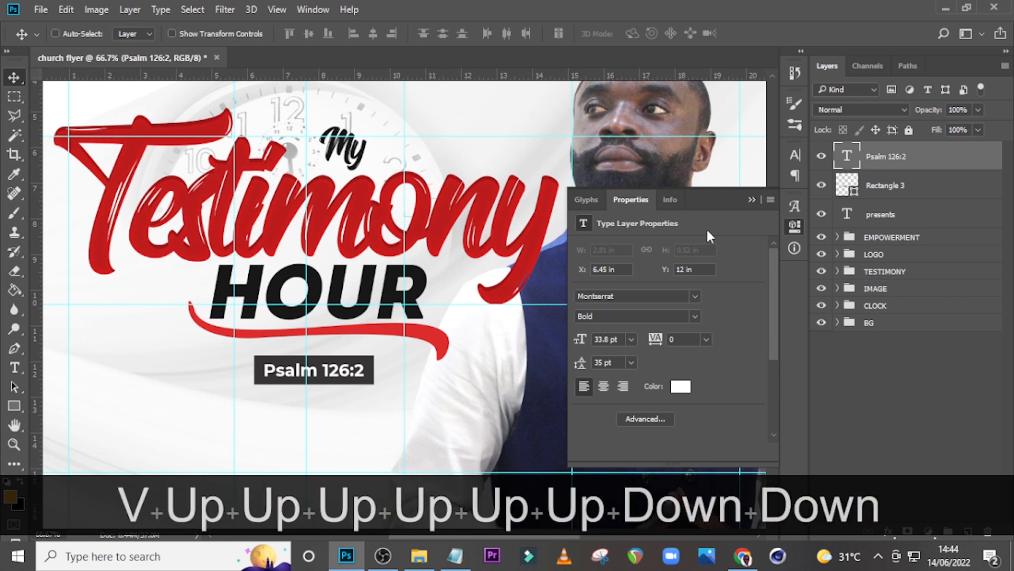
Nudge the "Psalm 126:2" text and its rectangle together slightly up and left beneath the title.
left_click(875, 190, "ctrl")
key("v")
key("Up")
key("Up")
key("Up")
key("Up")
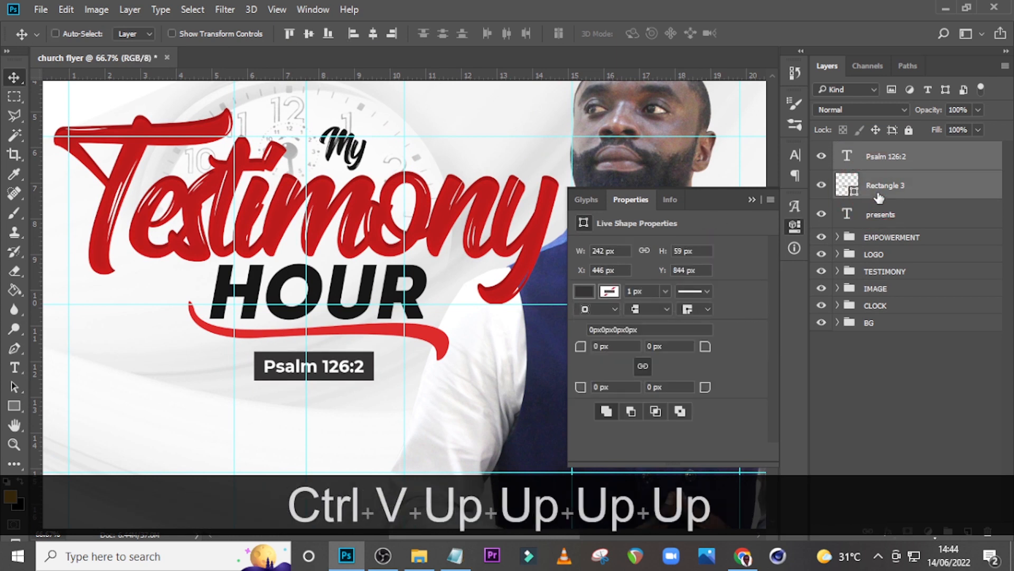
key("ctrl+t")
key("Left")
key("Left")
key("Left")
key("Left")
key("Left")
key("Left")
key("Left")
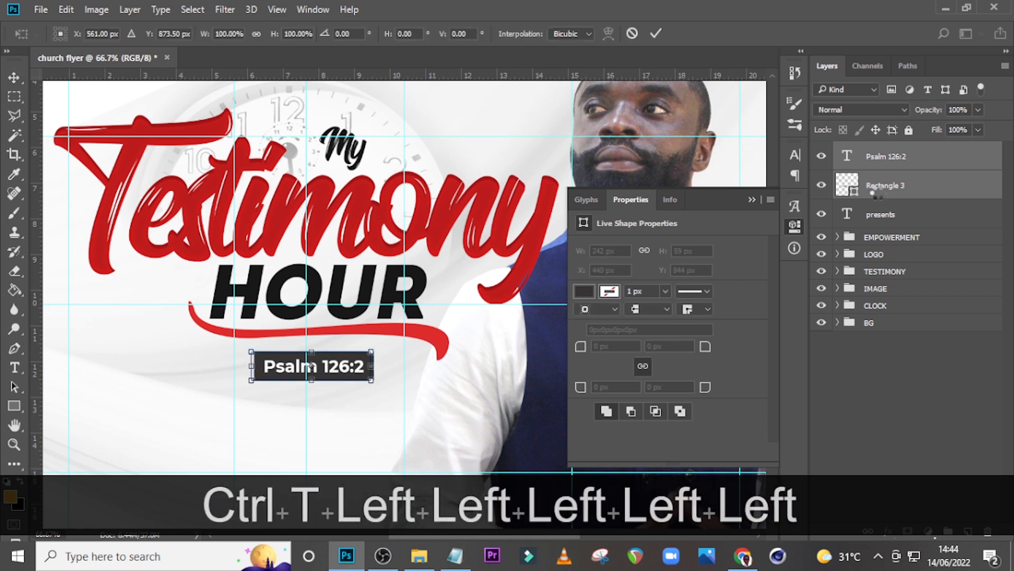
key("Left")
key("Left")
key("Left")
key("Left")
key("Left")
key("Return")
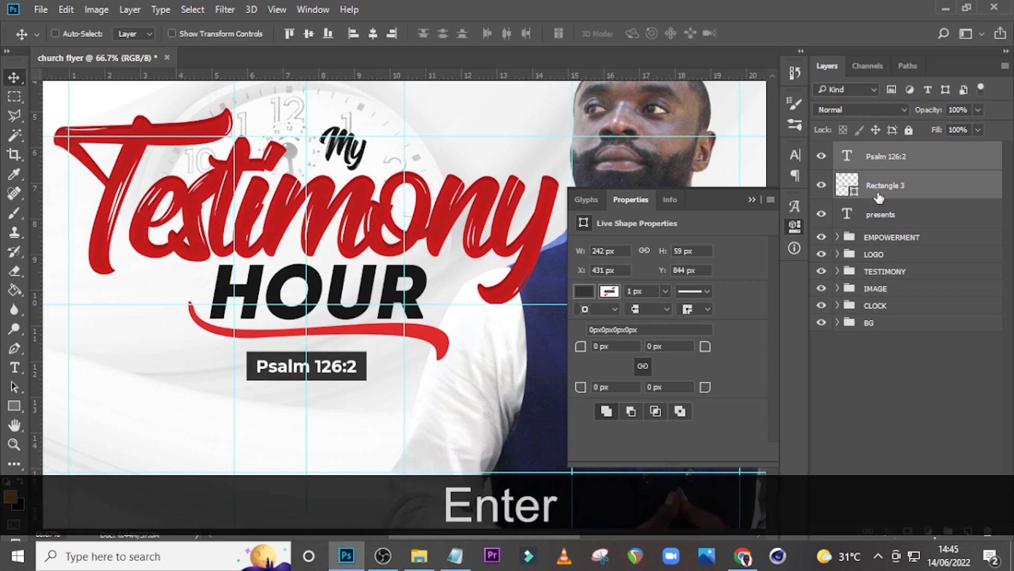
Group the "Psalm 126:2" text with its rectangle and name the group PSALMS.
key("ctrl+g")
double_click(886, 149)
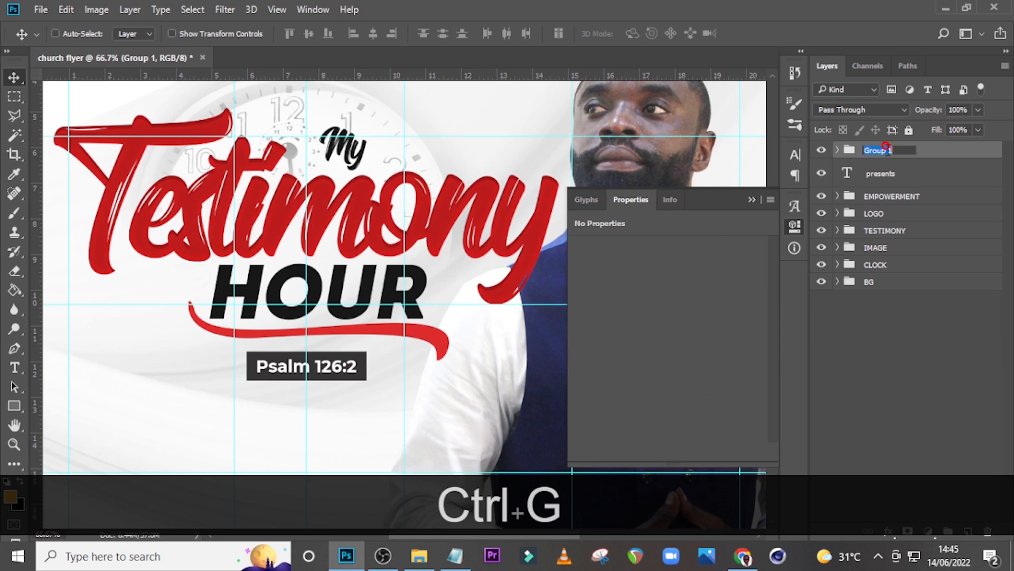
type("PSALMS")
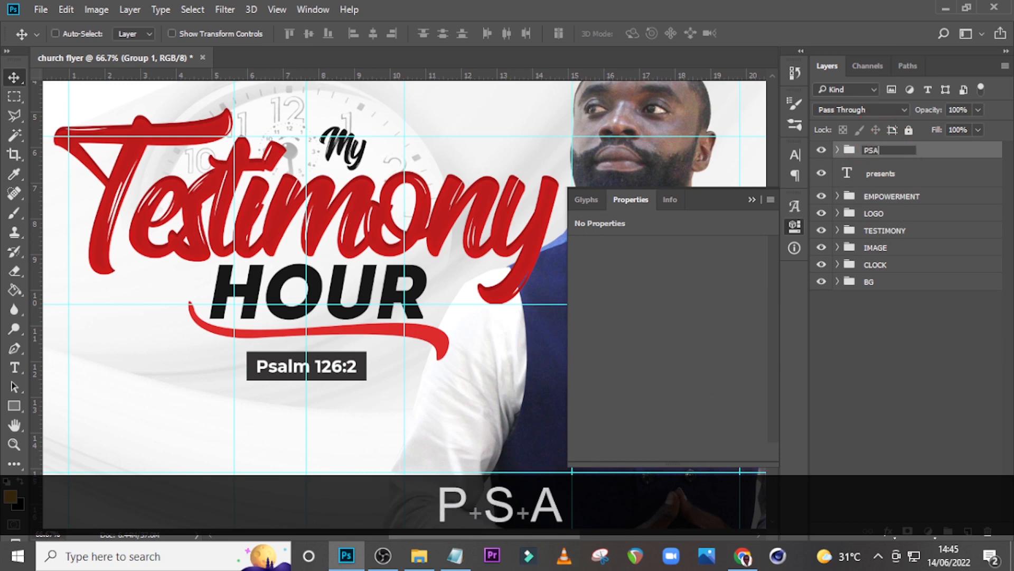
key("Return")
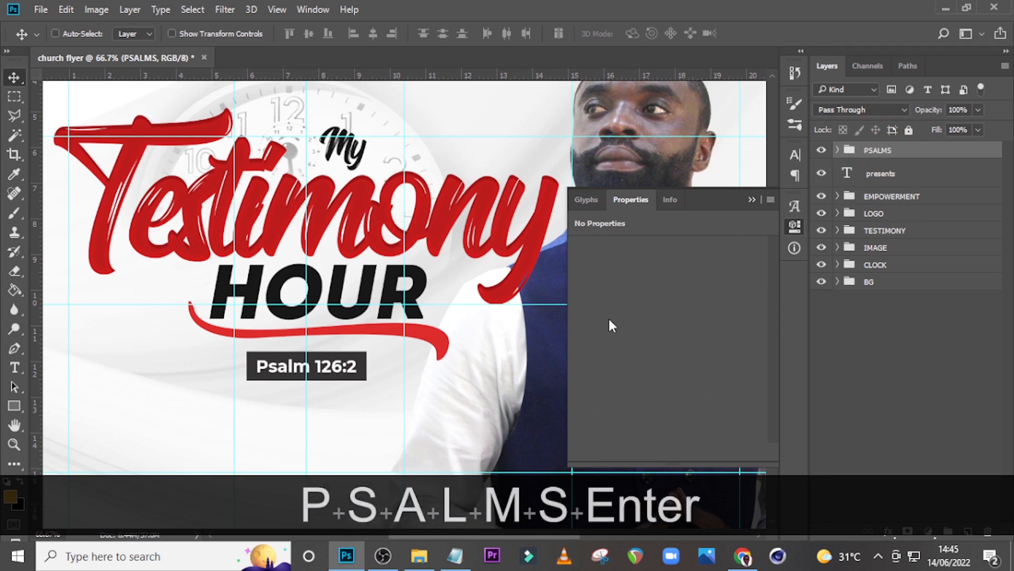
Add a "with" text copied from the Notepad file, placed below and to the left of the "Psalm 126:2" label.
key("ctrl+minus")
scroll(472, 360, "down", 3)
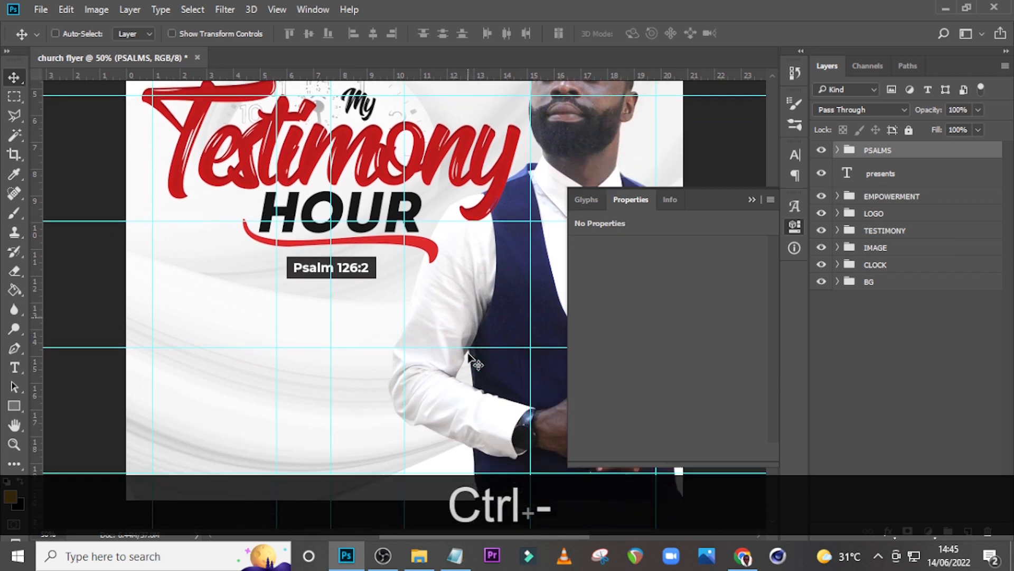
key("t")
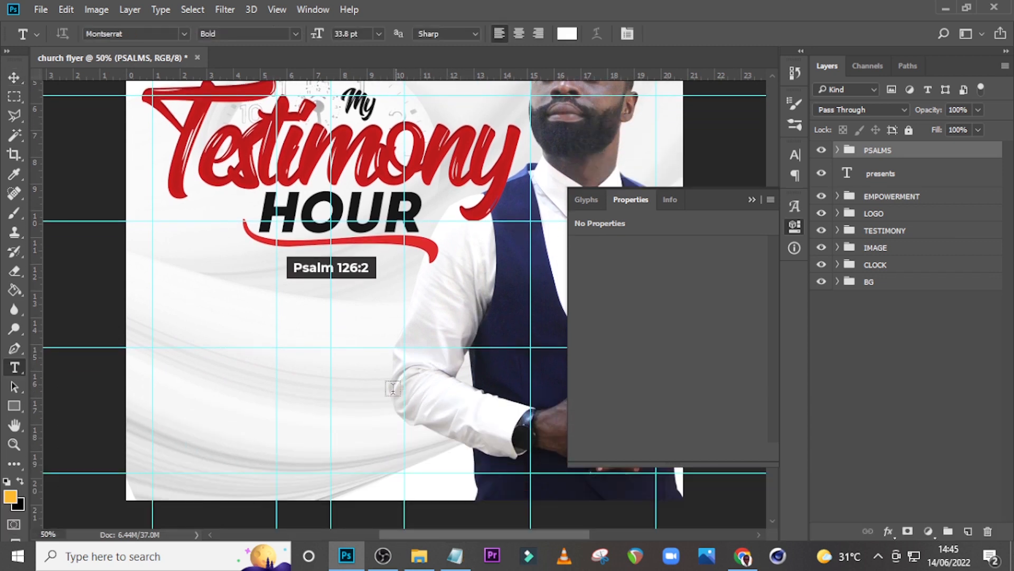
left_click(231, 297)
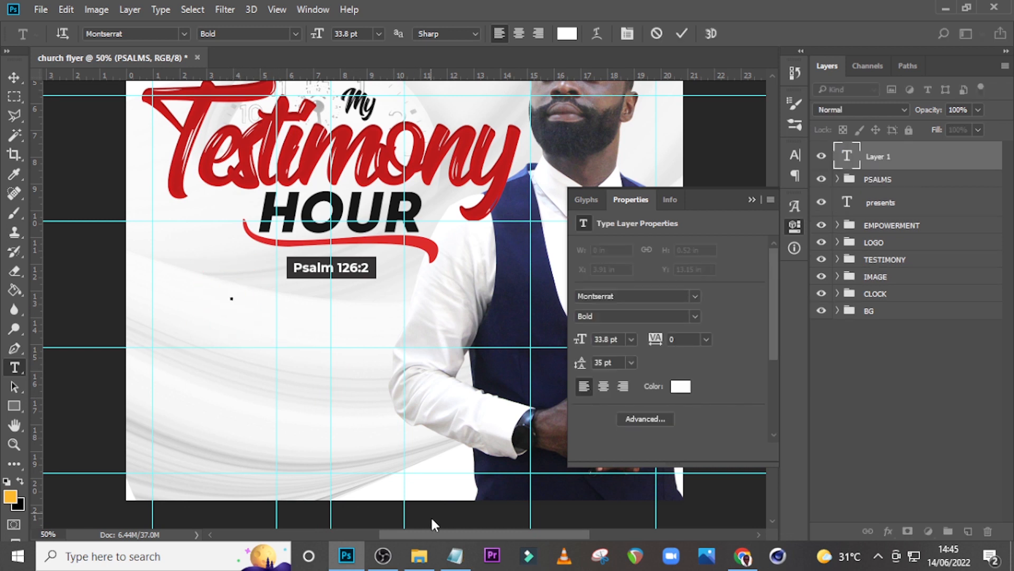
left_click(455, 555)
left_click(526, 344)
left_click_drag(526, 344, 497, 346)
left_click(543, 358)
key("ctrl+c")
left_click(492, 201)
key("ctrl+v")
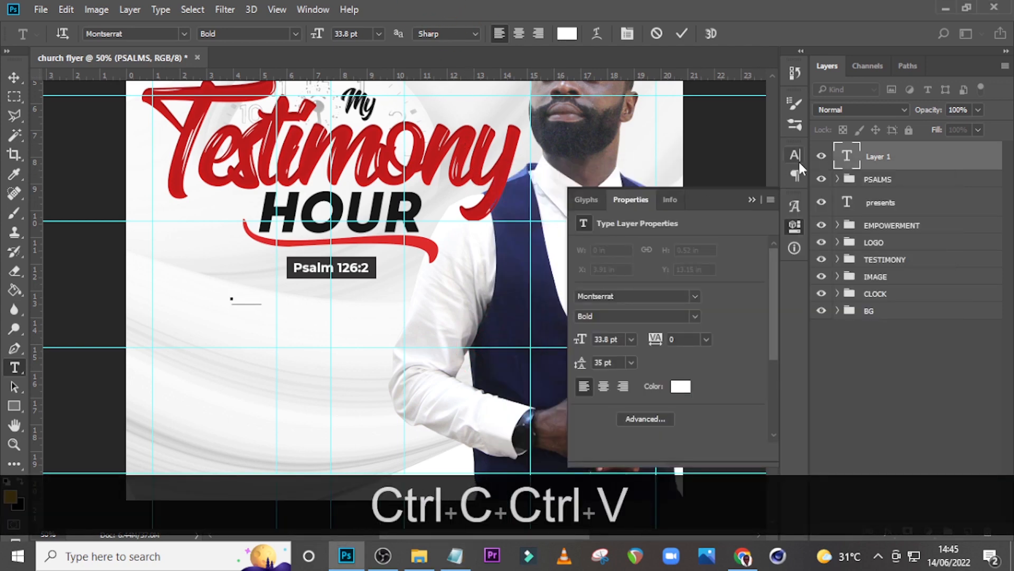
Set the "with" text's colour to black (000000).
left_click(848, 156)
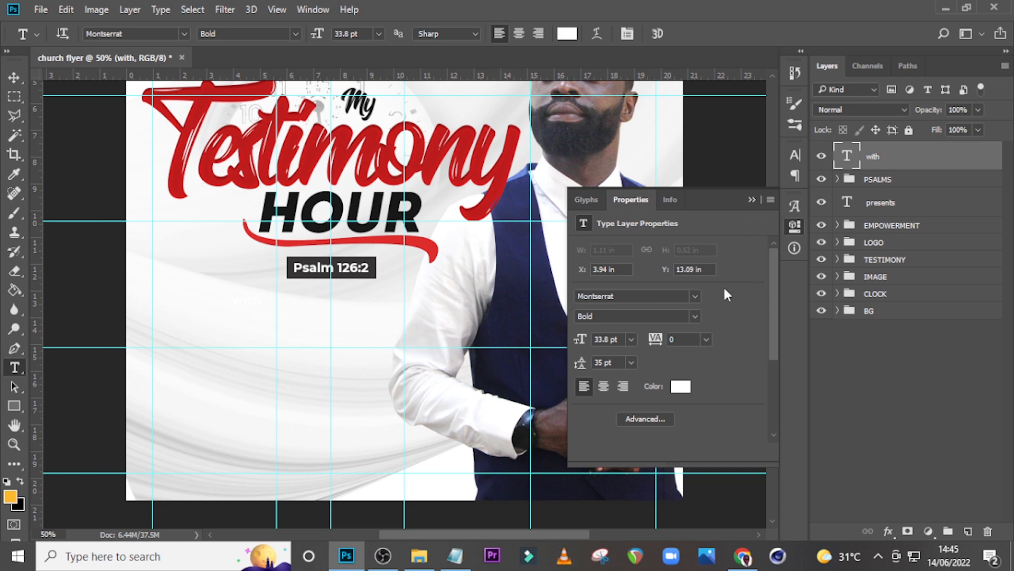
left_click(676, 386)
left_click(550, 325)
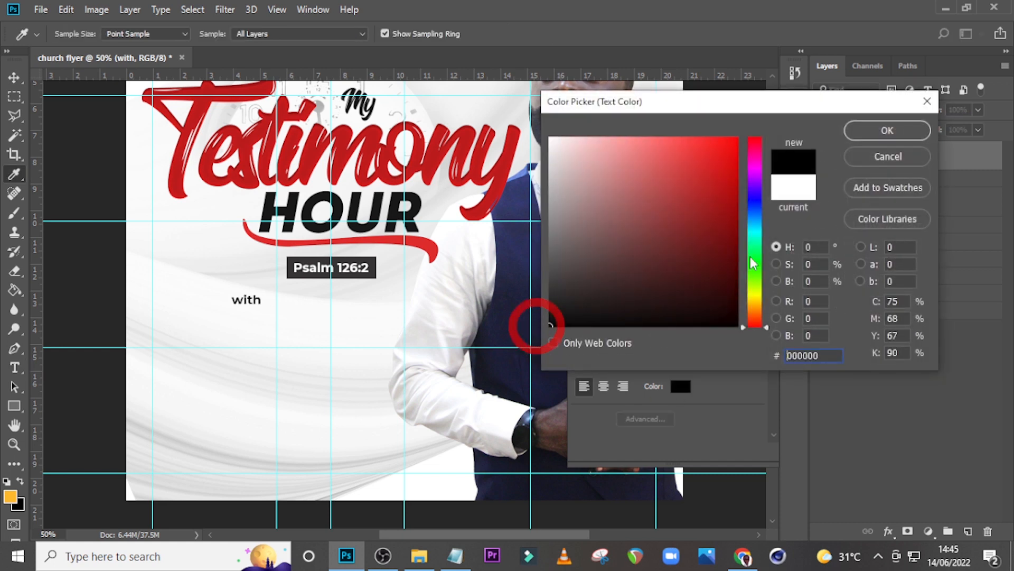
left_click(888, 132)
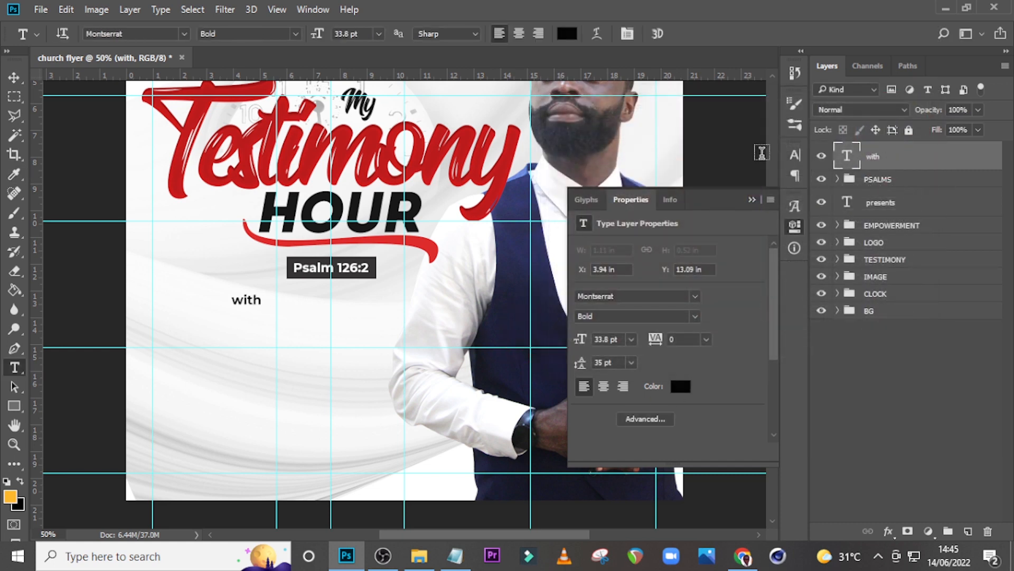
Set the "with" text in the Autography font at 29 pt.
left_click(795, 154)
left_click(705, 173)
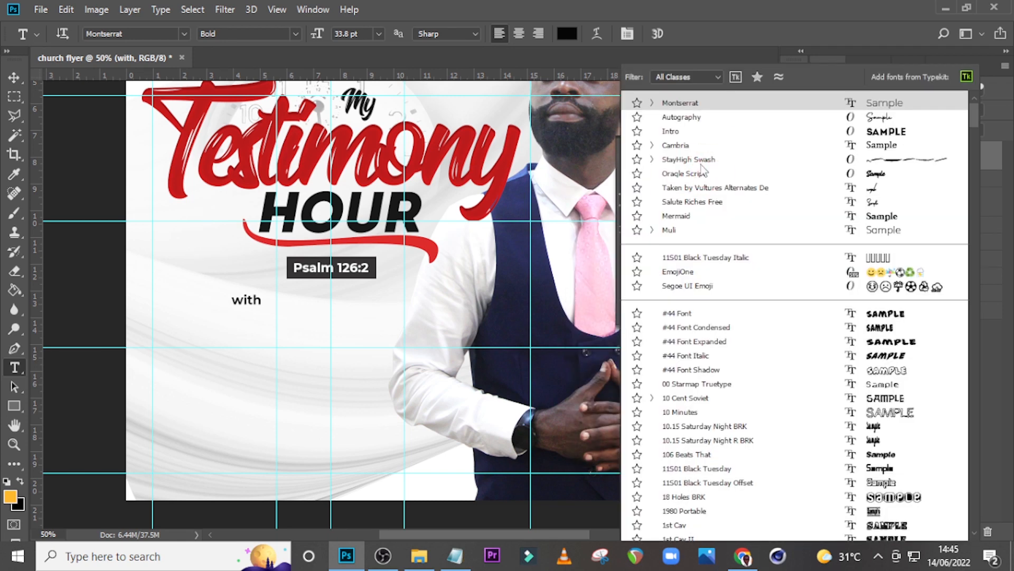
left_click(678, 117)
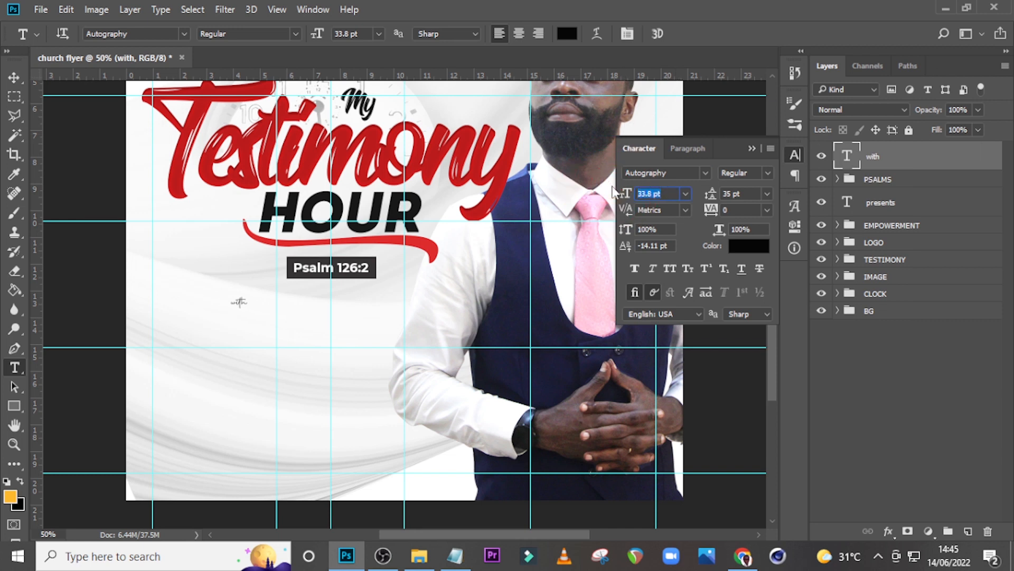
type("29")
key("Return")
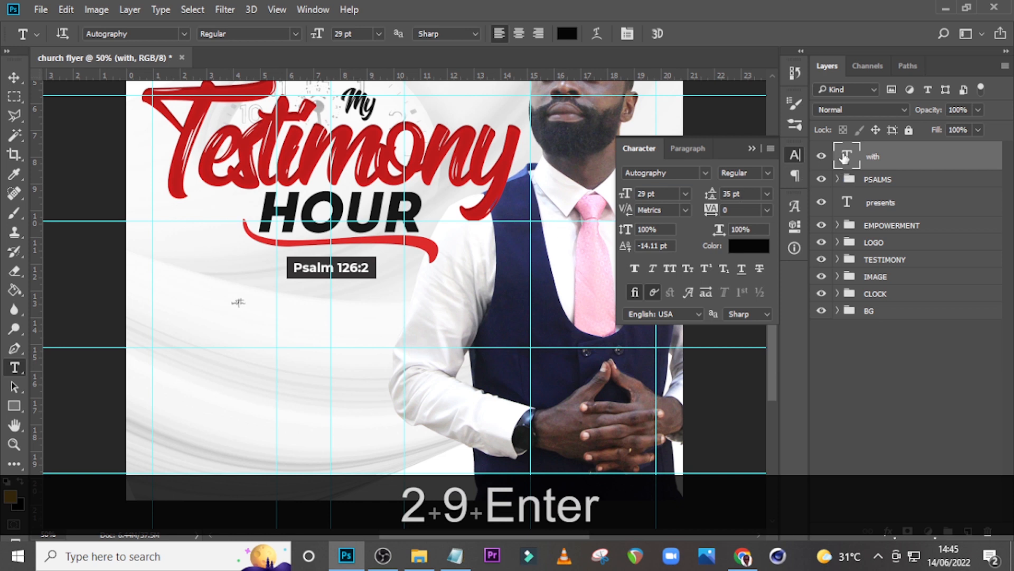
Capitalise the first letter of the "with" text so it reads "With".
double_click(845, 157)
key("Left")
key("Delete")
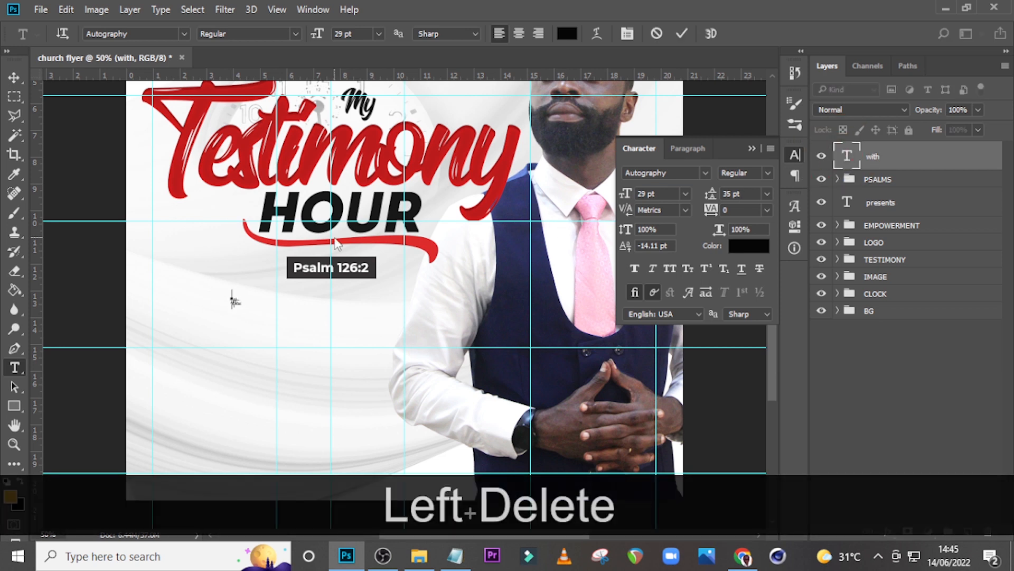
type("W")
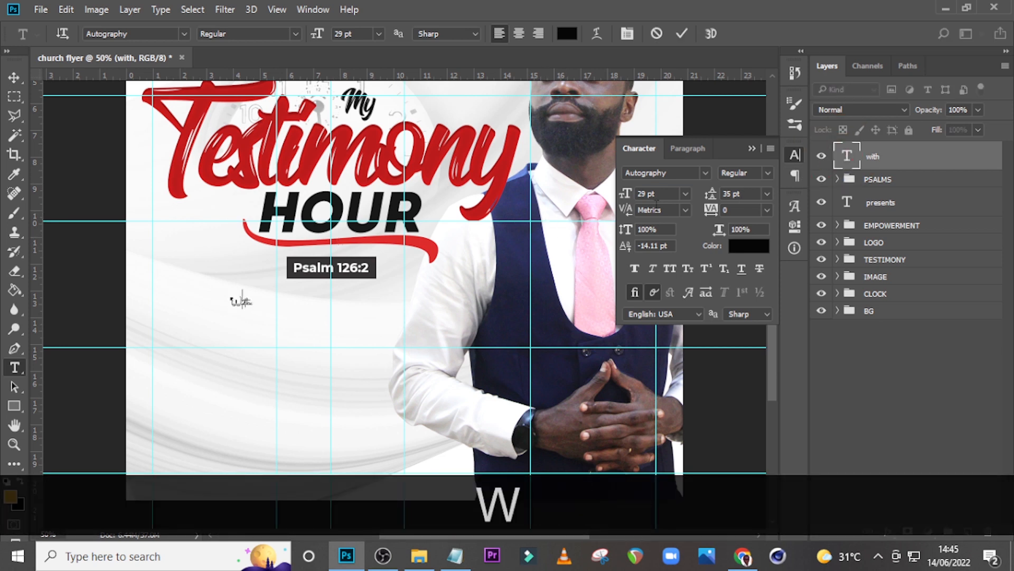
left_click(845, 158)
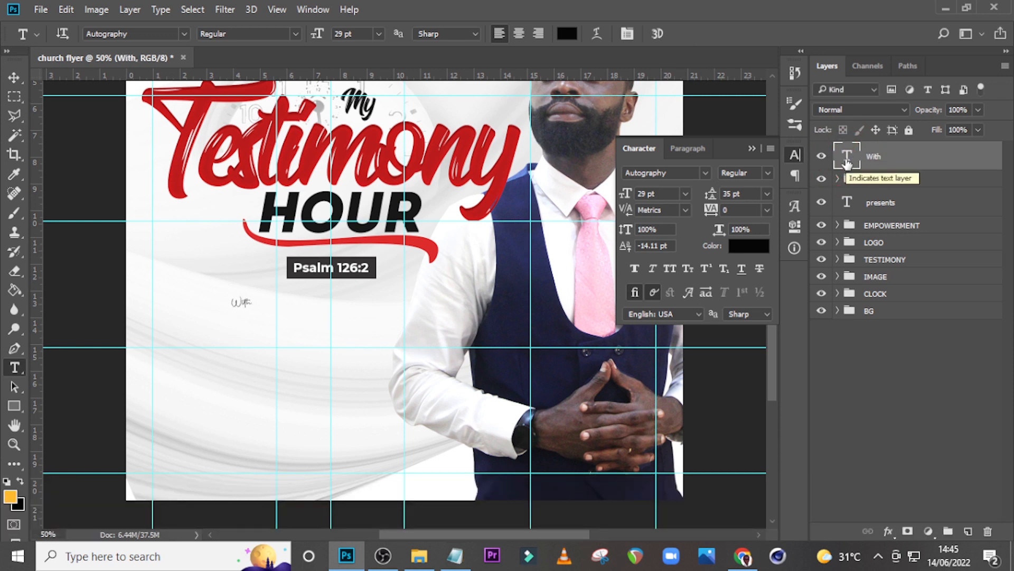
Set the "With" text's tracking to 20 and apply faux bold and faux italic.
left_click_drag(736, 210, 675, 204)
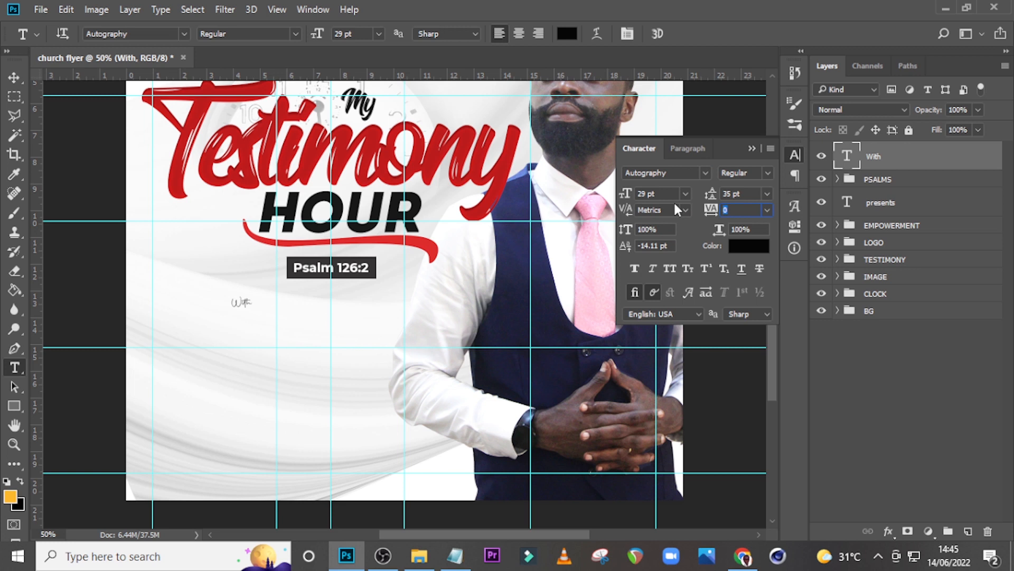
type("20")
key("Return")
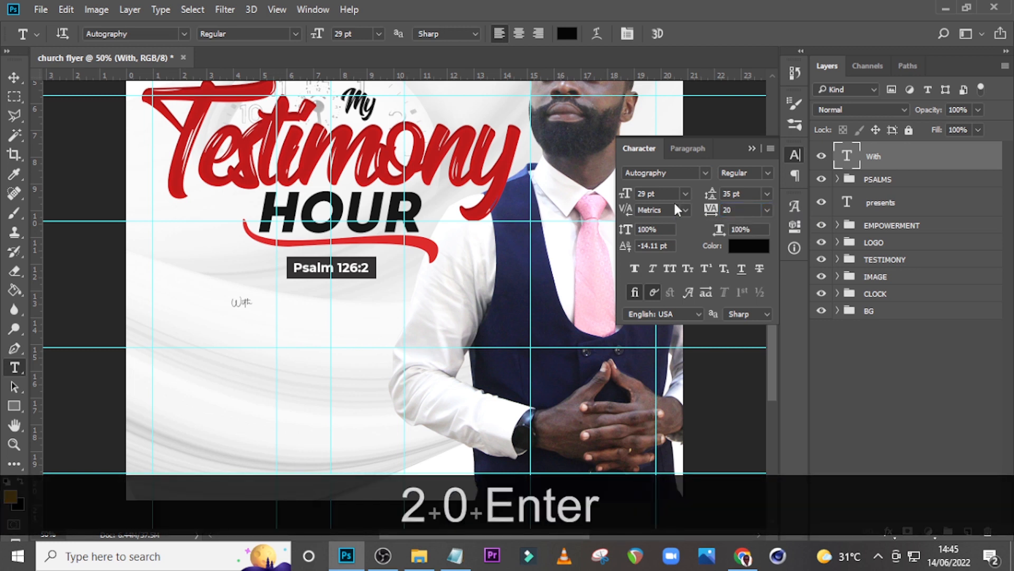
left_click(654, 265)
left_click(635, 270)
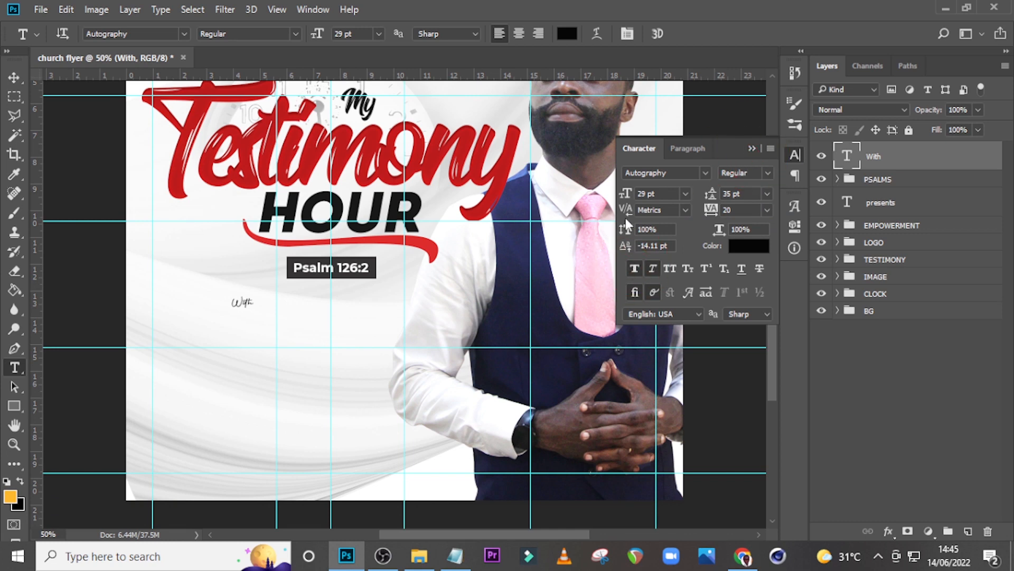
Draw a black circle about 63 px in diameter over the "With" text and place its layer beneath the text layer.
key("ctrl+equal")
key("ctrl+equal")
key("ctrl+equal")
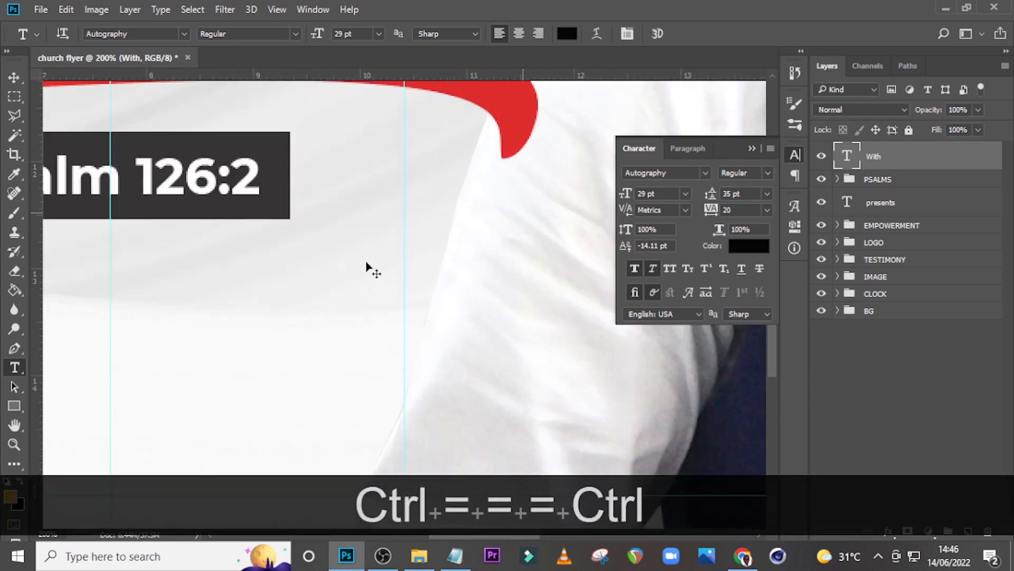
scroll(217, 362, "left", 6)
scroll(317, 333, "left", 6)
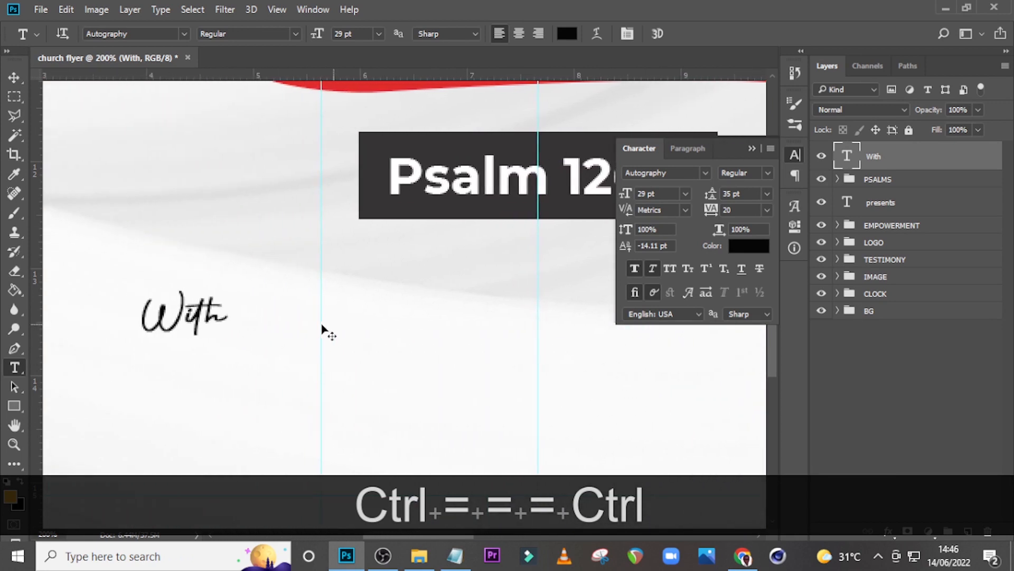
left_click_drag(14, 406, 59, 433)
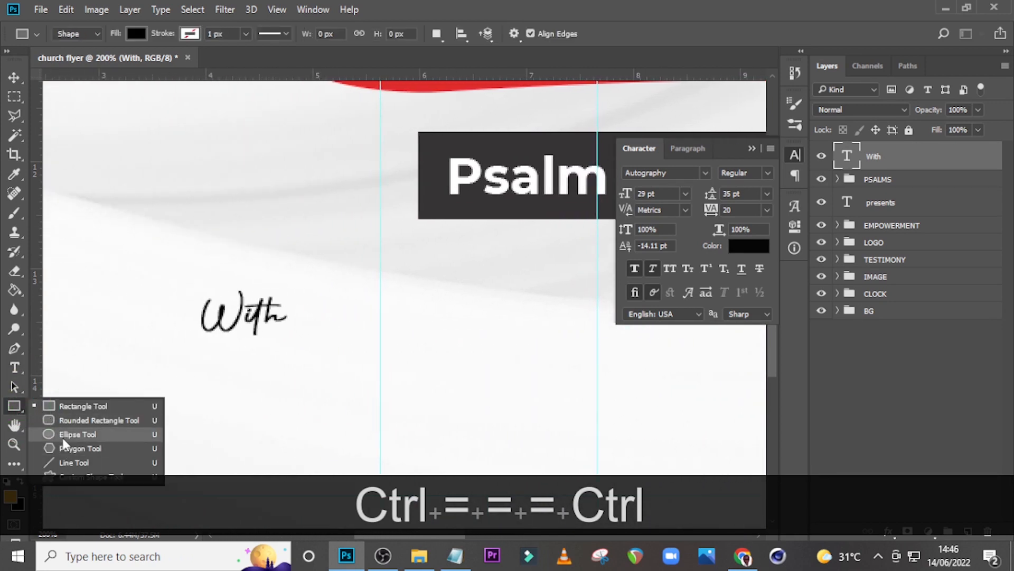
left_click(61, 434)
left_click_drag(192, 276, 285, 389)
left_click(874, 169)
left_click_drag(873, 169, 873, 195)
Set the "With" text's colour to white (ffffff).
left_click(856, 157)
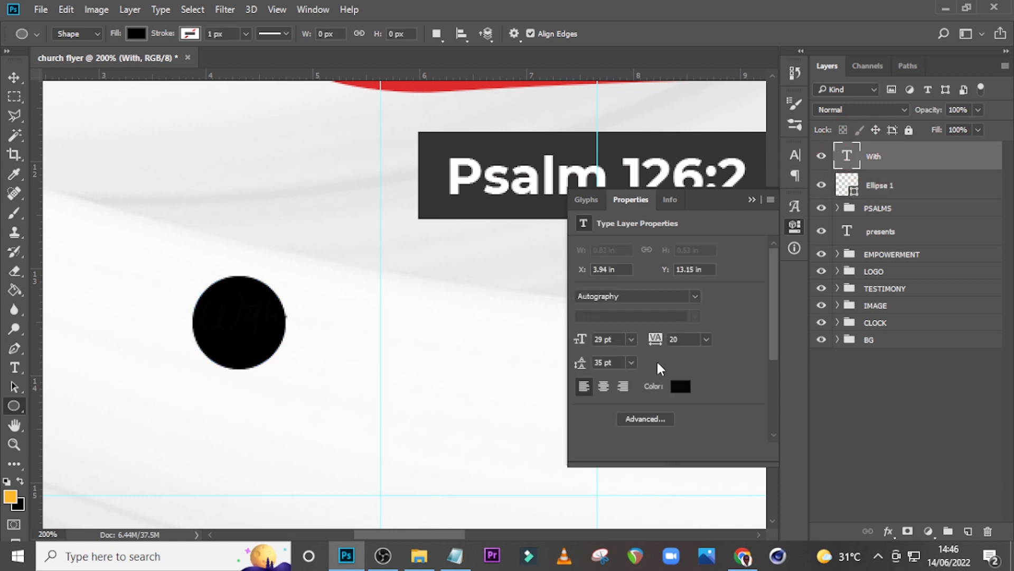
left_click(680, 386)
type("ffffff")
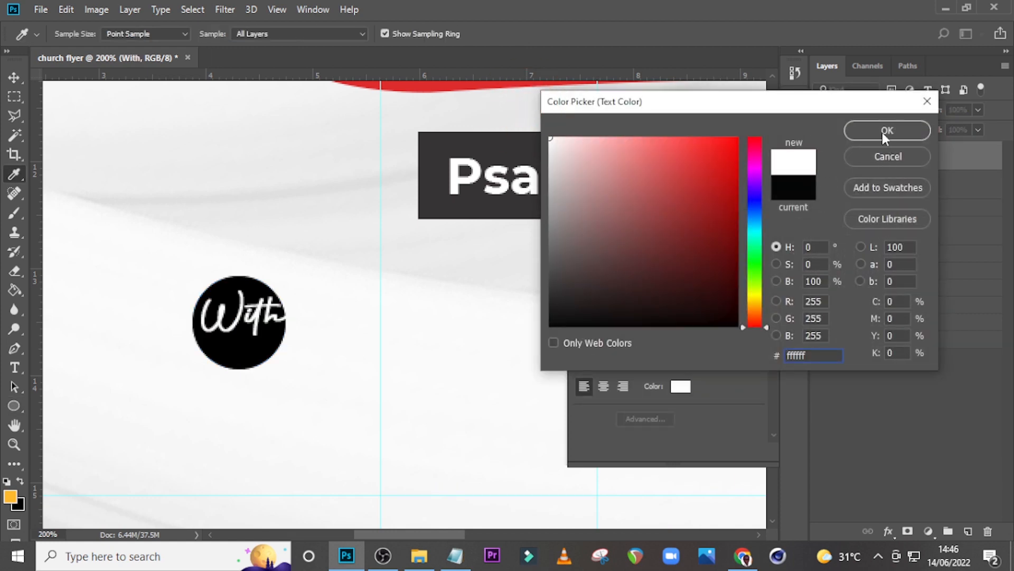
left_click(886, 132)
Nudge the "With" text down slightly to centre it vertically within the circle.
key("v")
key("Down")
key("Down")
key("Down")
key("Down")
key("Down")
key("Down")
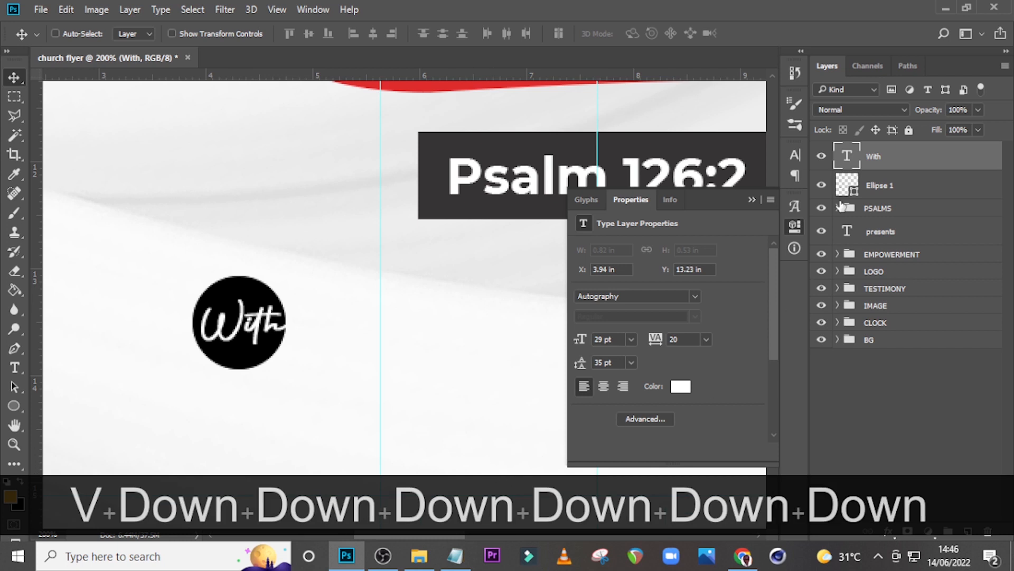
Fill the circle behind "With" with the red BE1515.
double_click(853, 190)
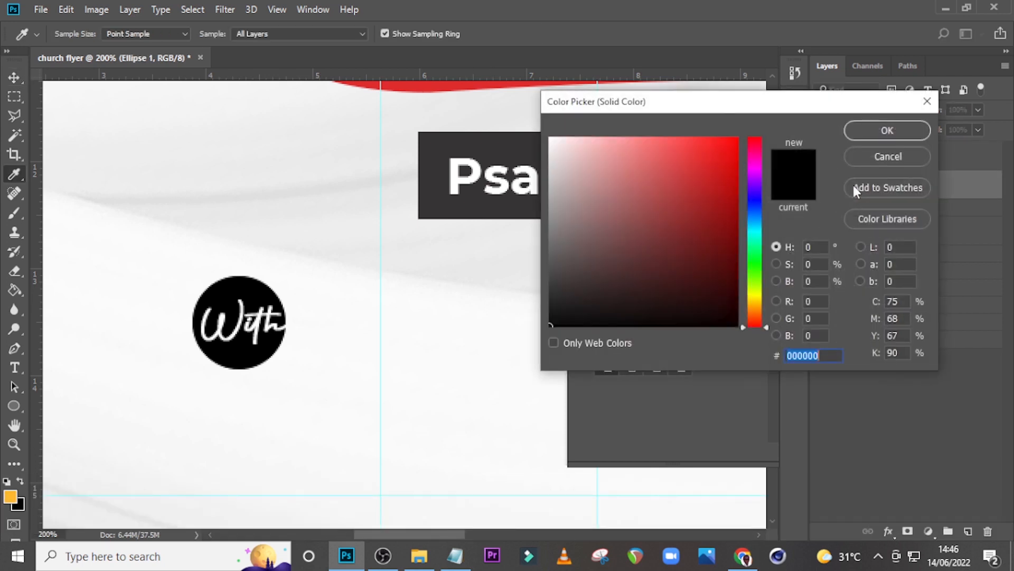
type("B")
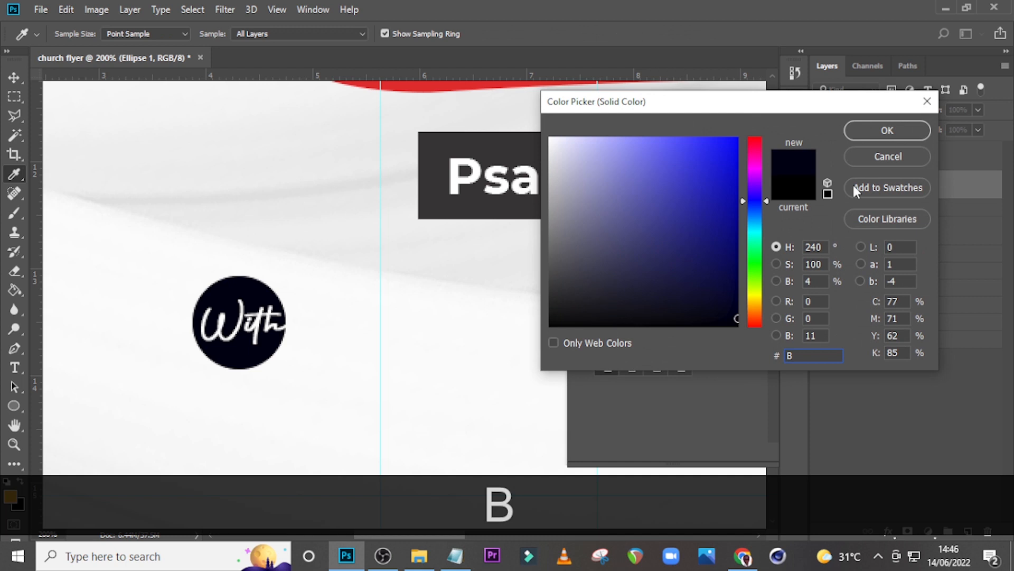
type("E15")
type("15")
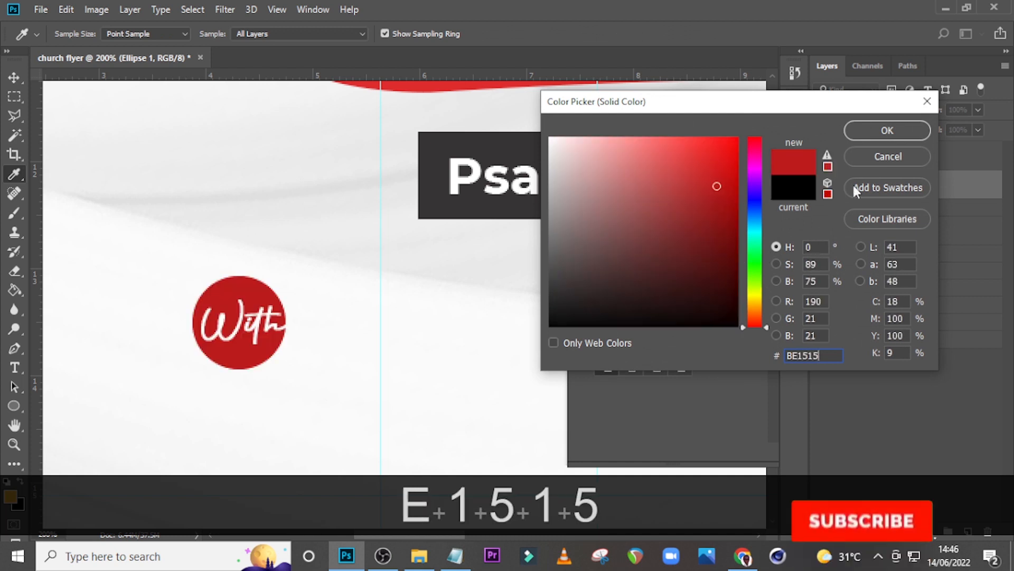
left_click(902, 126)
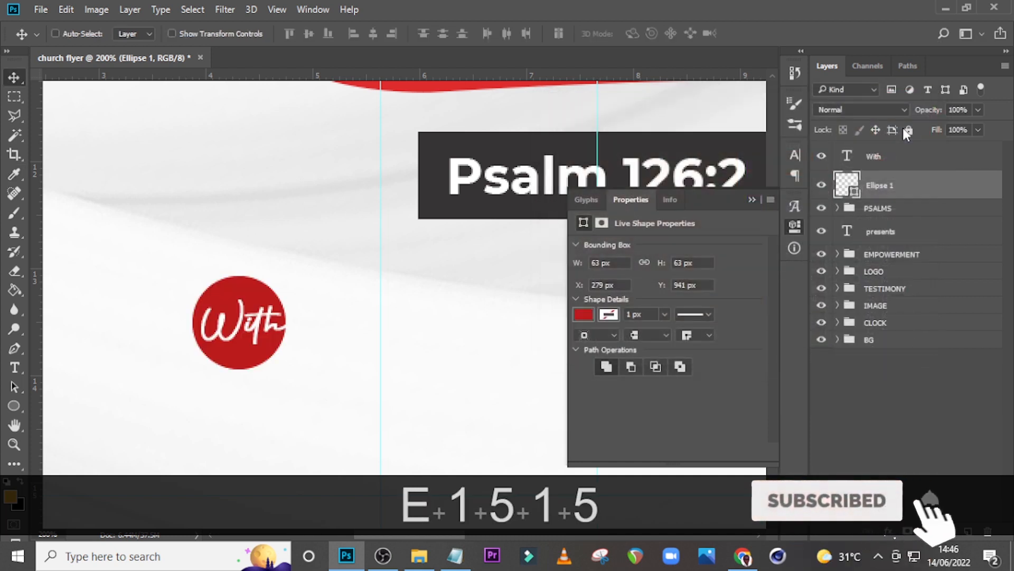
Move the "With" text and its circle together slightly up and to the right, closer to the "Psalm 126:2" label.
left_click(890, 156, "ctrl")
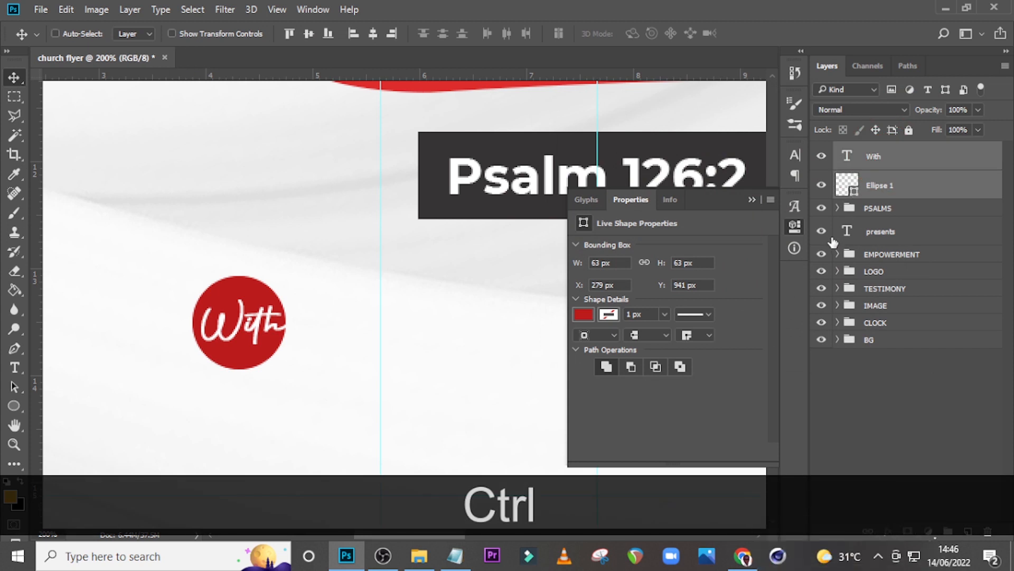
key("v")
left_click_drag(256, 314, 322, 289)
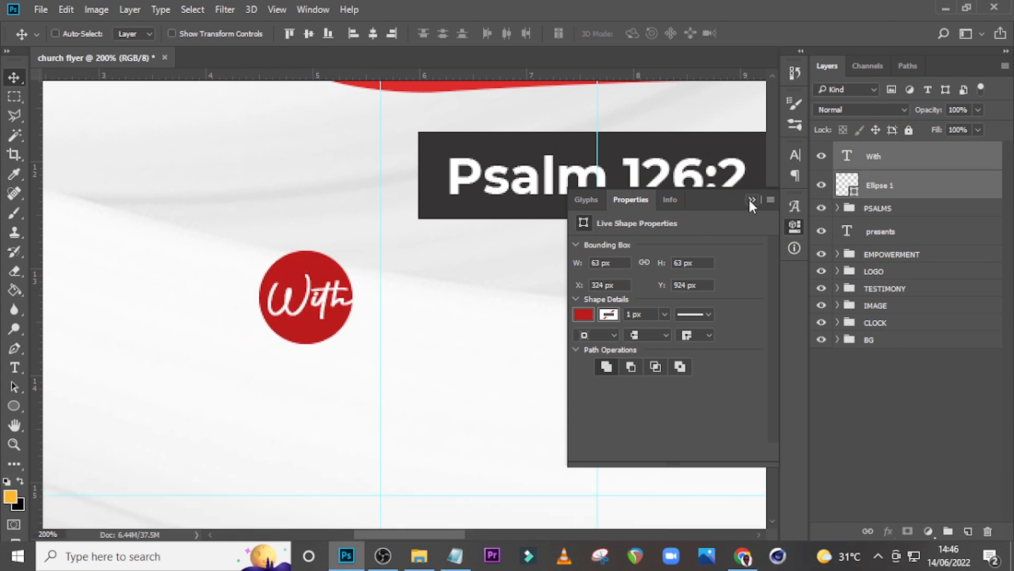
Add a "Pastor" text copied from the Notepad file, placed below and to the right of the "With" circle.
left_click(795, 154)
key("t")
left_click(422, 416)
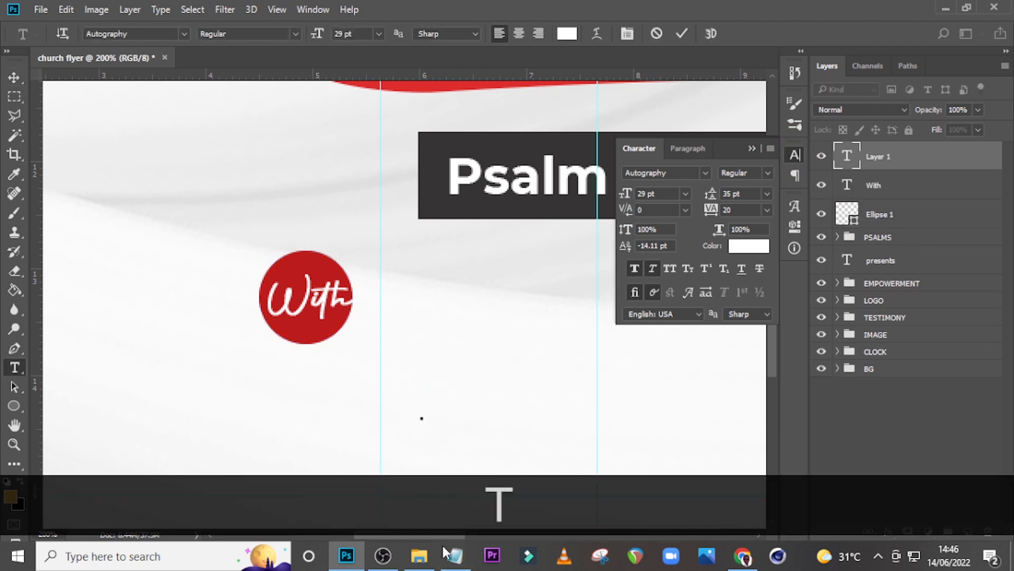
left_click(456, 556)
left_click_drag(545, 359, 492, 358)
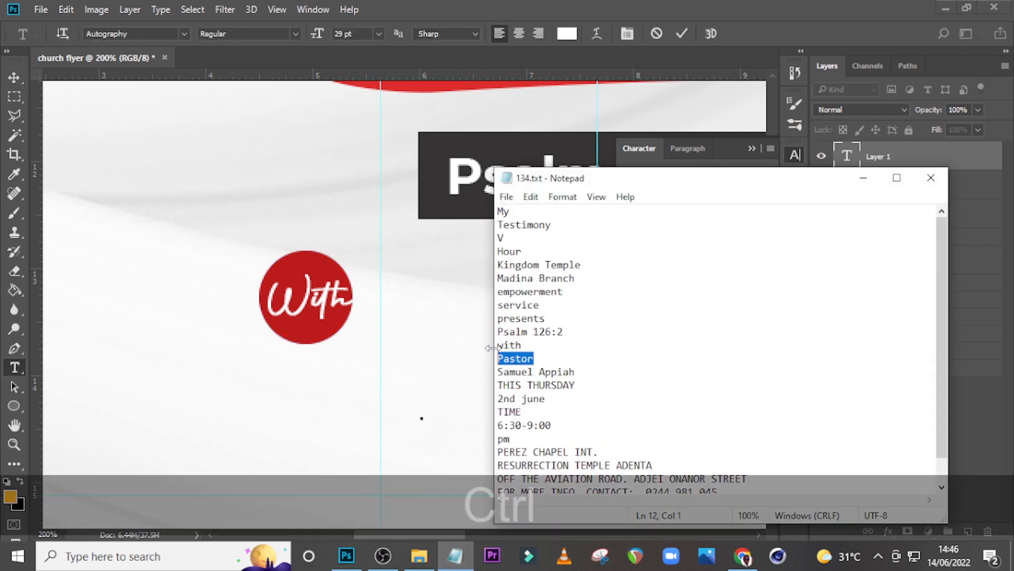
key("ctrl+c")
left_click(566, 7)
key("ctrl+v")
left_click(889, 161)
Colour the "Pastor" text with the circle's red (be1515) and place it just right of the "With" circle.
left_click(748, 246)
left_click(331, 319)
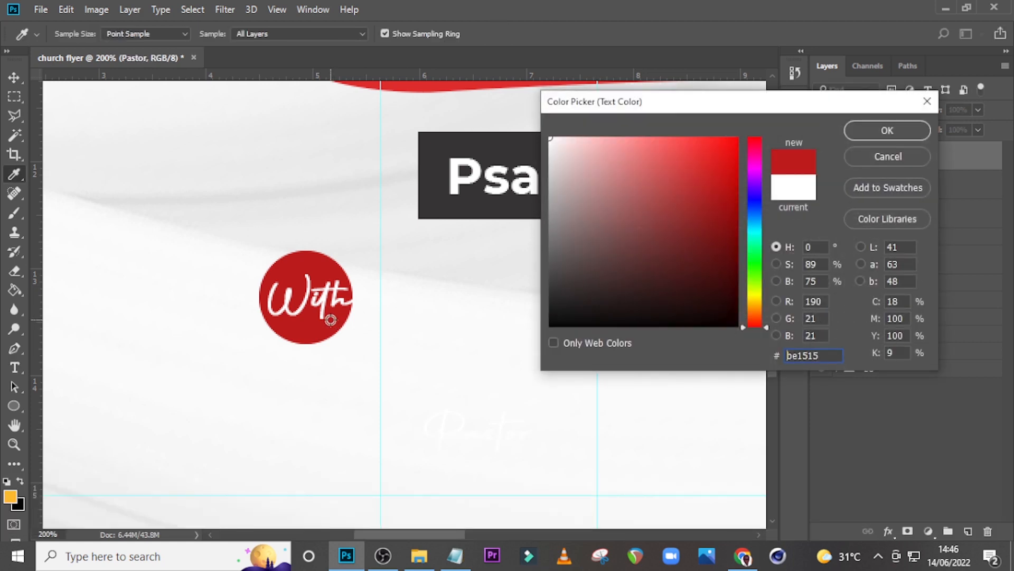
left_click(887, 130)
key("v")
left_click_drag(480, 453, 428, 326)
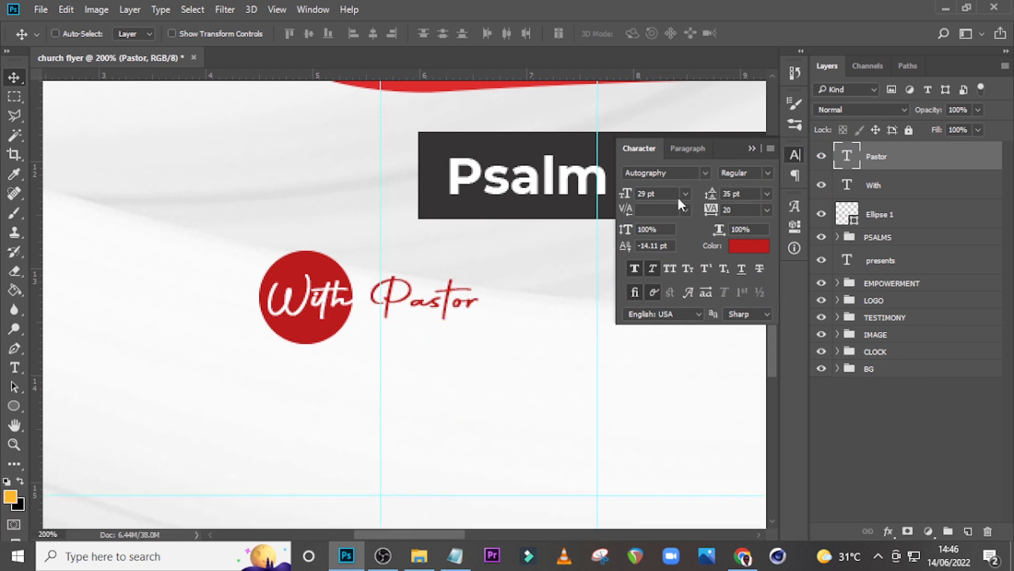
Set the "Pastor" text's size to 41 pt and remove its faux bold.
type("41")
key("Return")
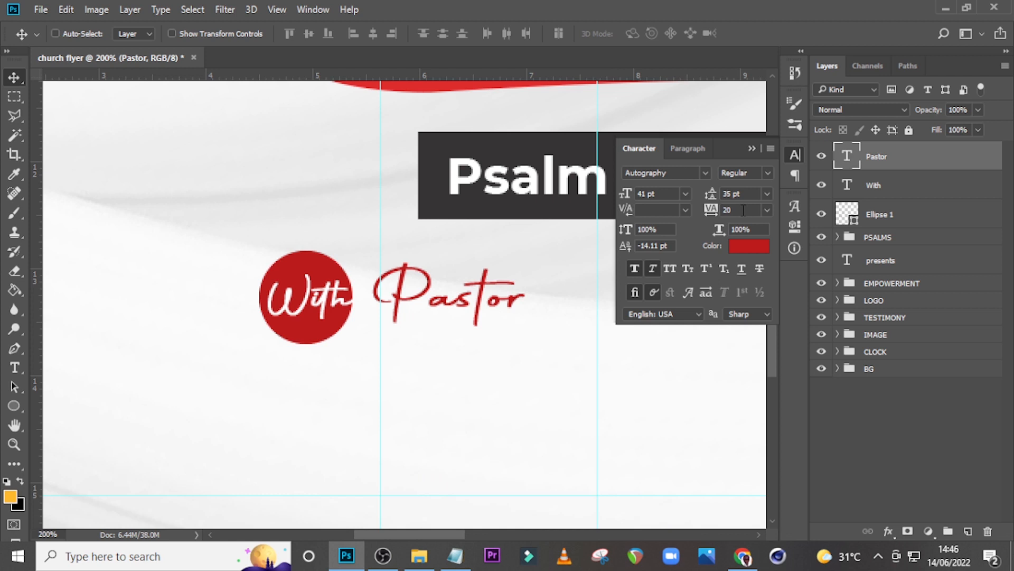
left_click(634, 269)
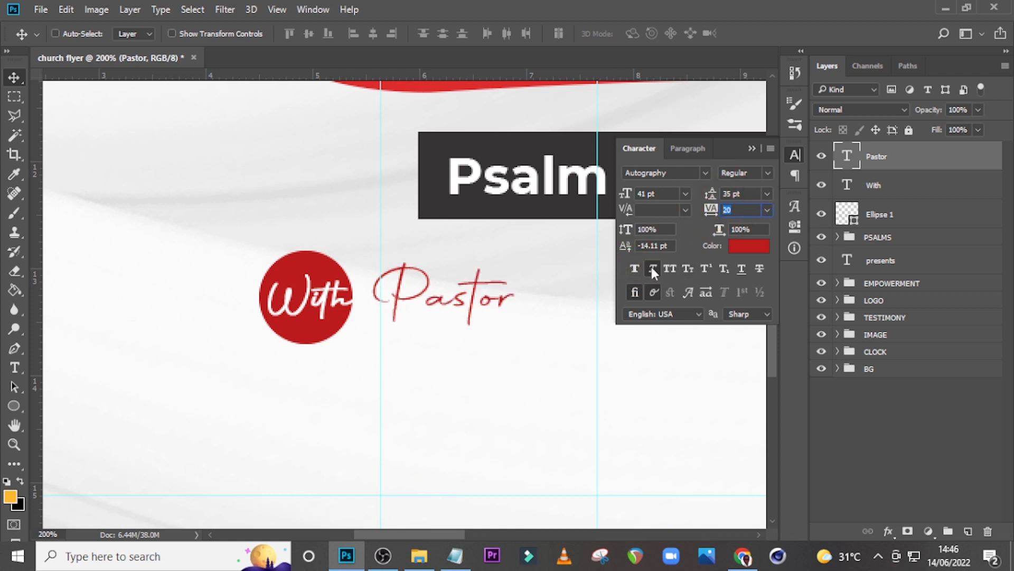
Add a 1 px outside stroke to the "Pastor" text in the circle's red (be1515).
double_click(983, 158)
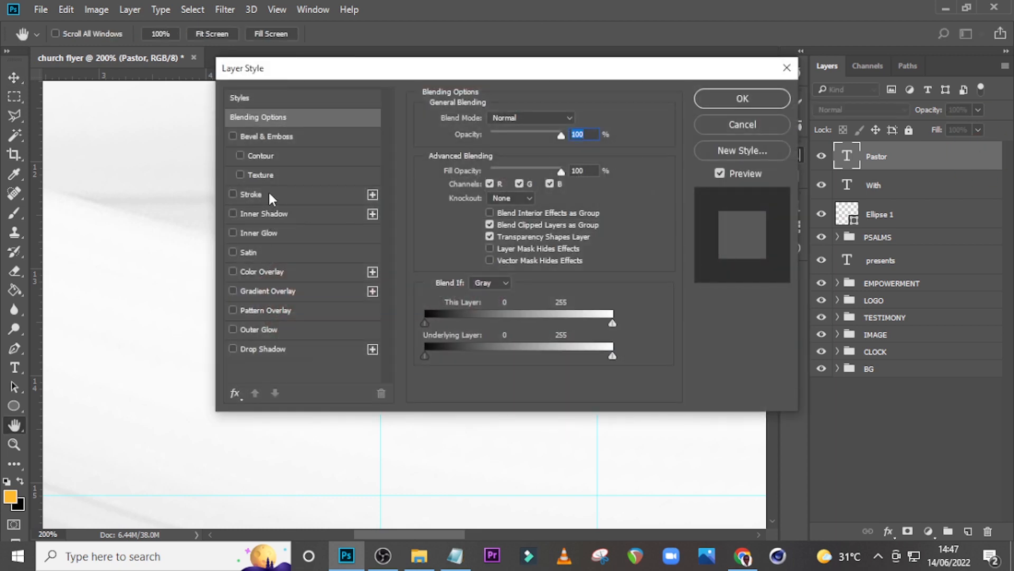
left_click(251, 194)
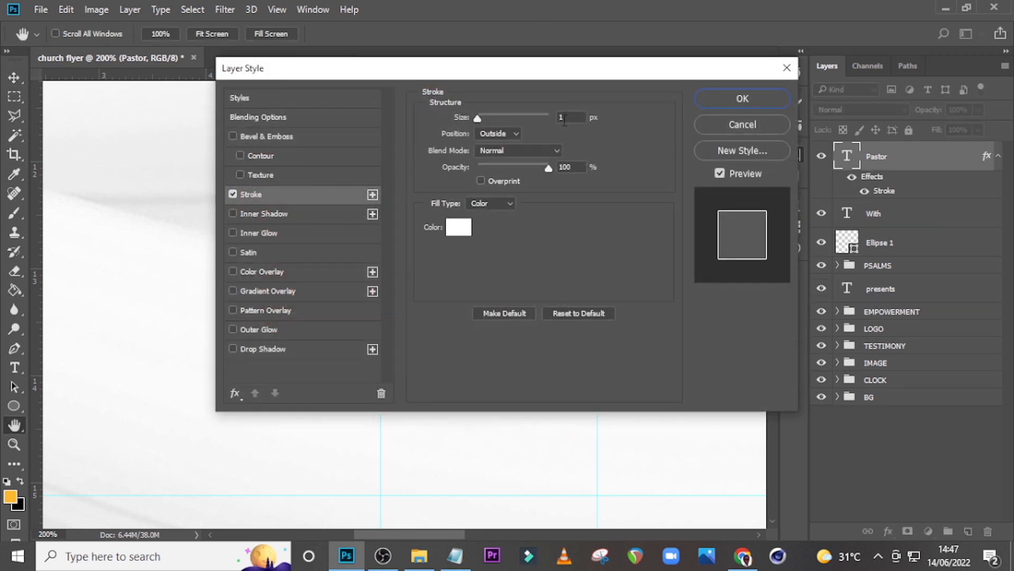
mouse_move(536, 76)
left_mouse_down()
mouse_move(663, 136)
mouse_move(676, 129)
left_mouse_up()
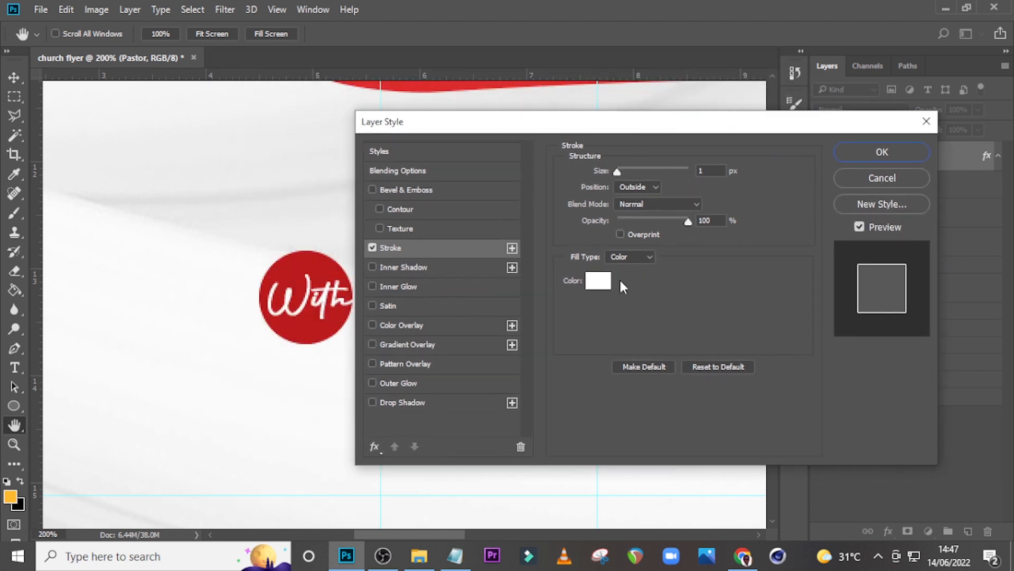
left_click(598, 282)
left_click(322, 271)
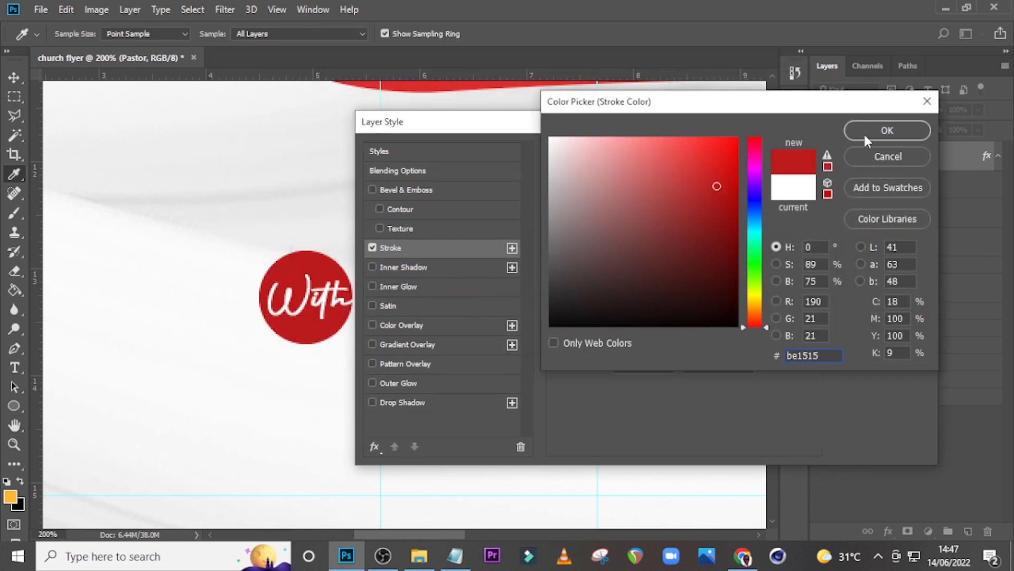
left_click(877, 132)
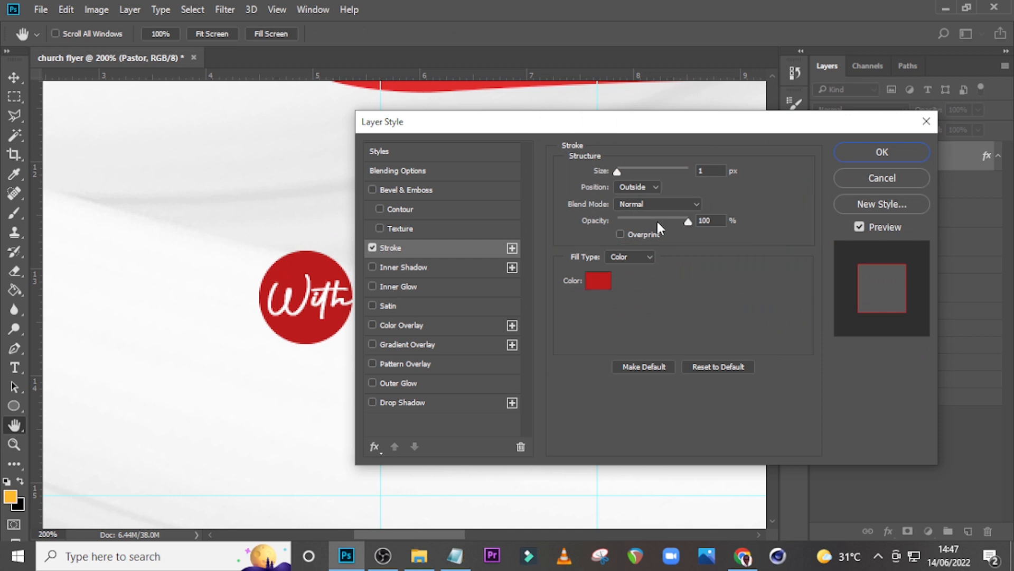
left_click(869, 153)
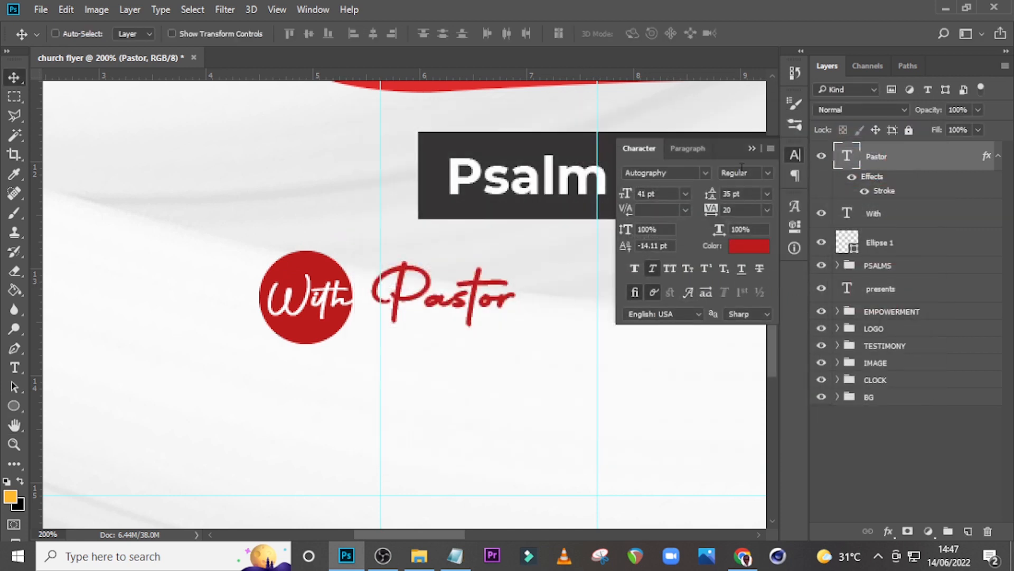
left_click(751, 148)
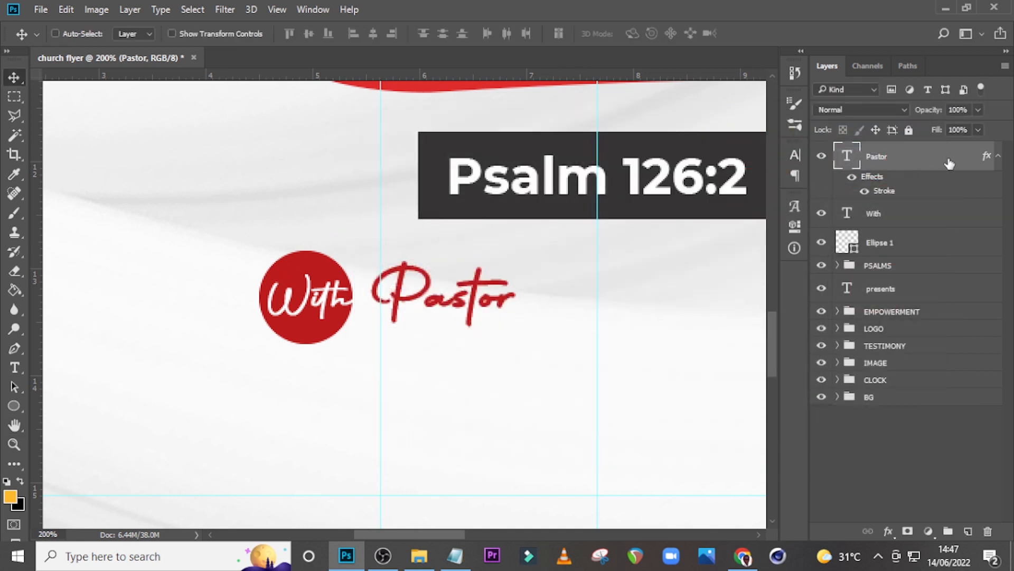
left_click(999, 157)
Start a new text below "Pastor" and copy the pastor's full name from the Notepad file.
key("t")
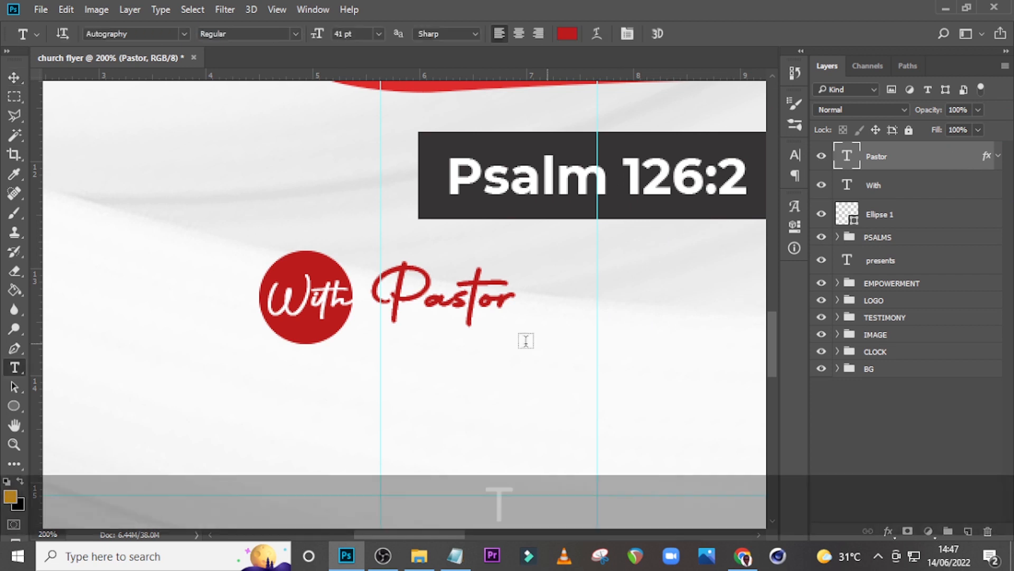
left_click(500, 408)
left_click(456, 556)
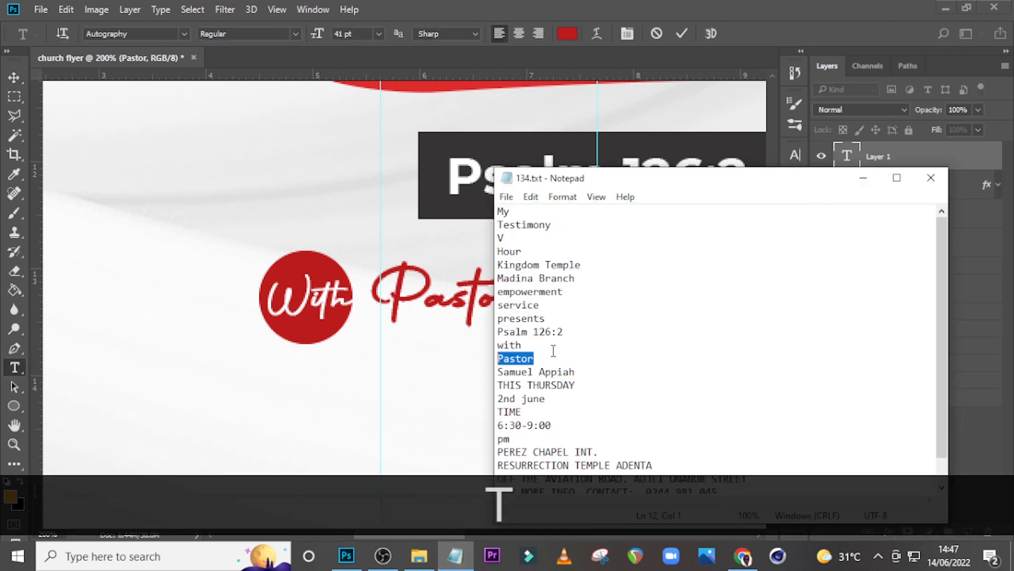
left_click_drag(576, 372, 478, 376)
key("ctrl+c")
left_click(585, 26)
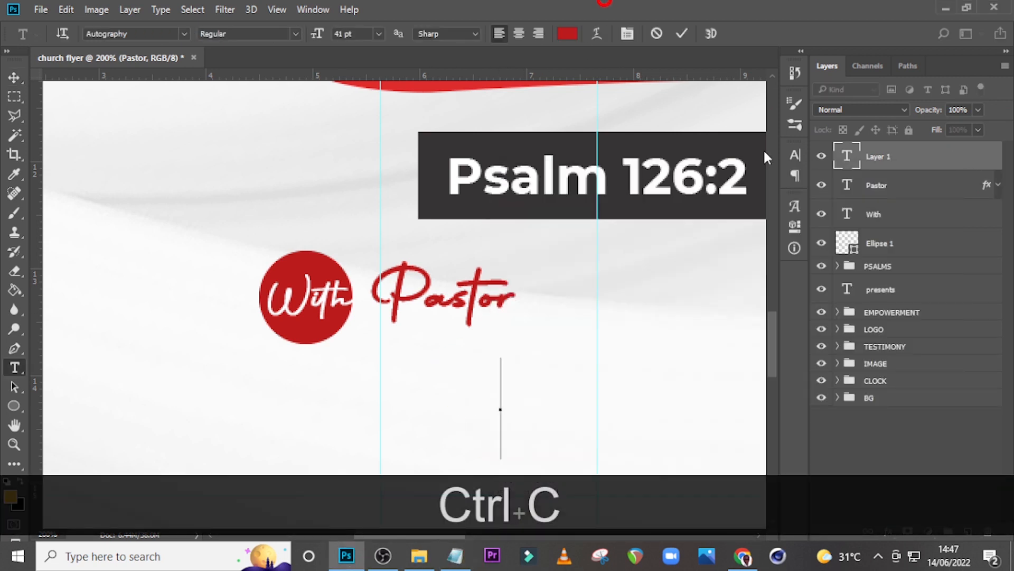
Paste the pastor's full name as a text layer below the word Pastor and set its font to Montserrat Bold Italic.
key("ctrl+v")
left_click(905, 153)
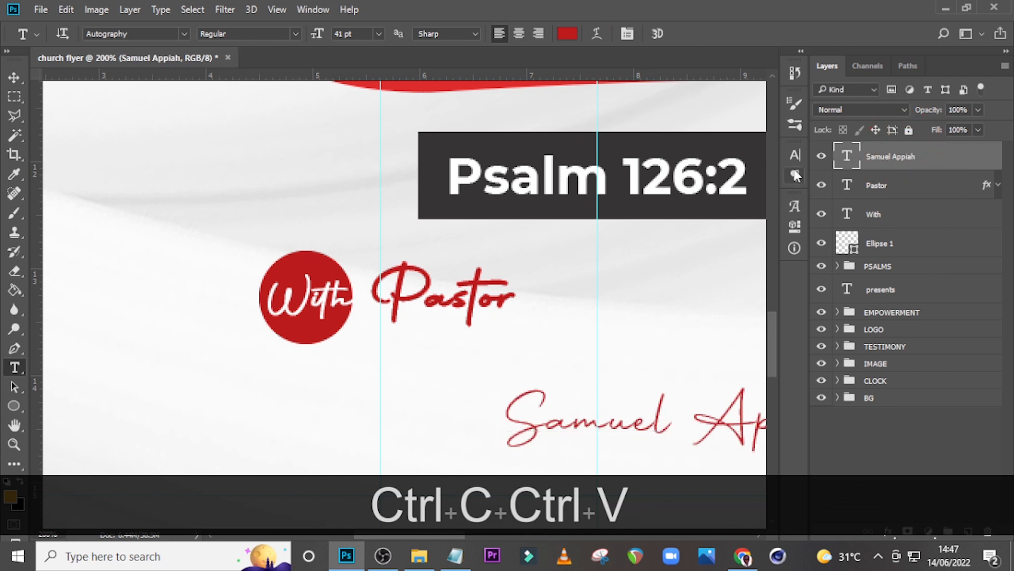
left_click(795, 155)
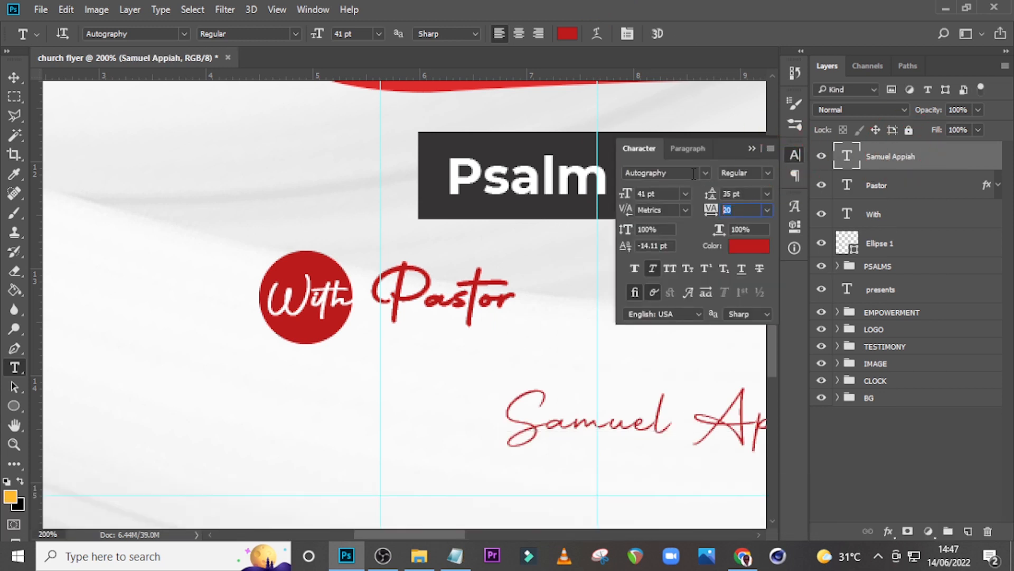
left_click(705, 173)
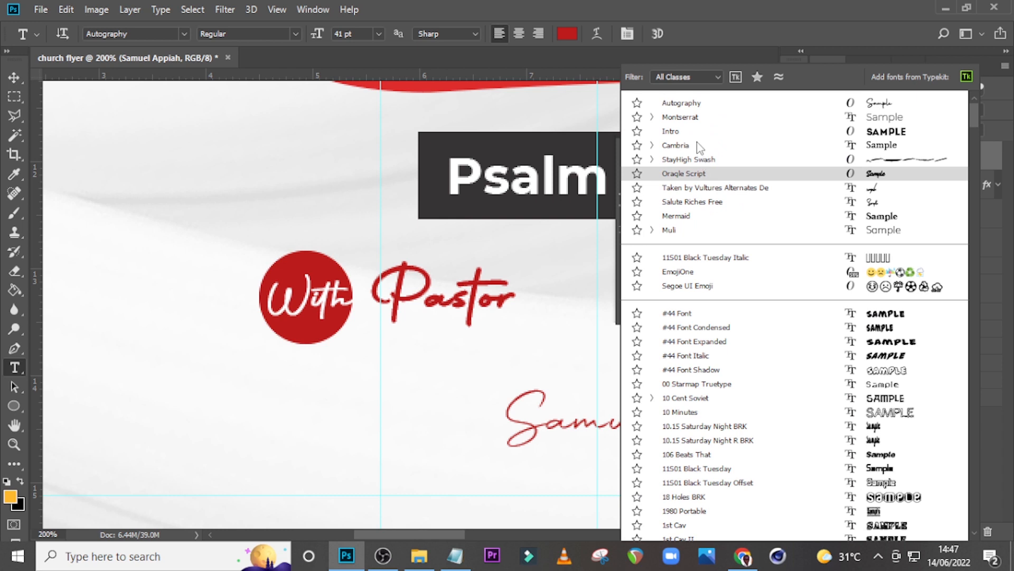
left_click(681, 117)
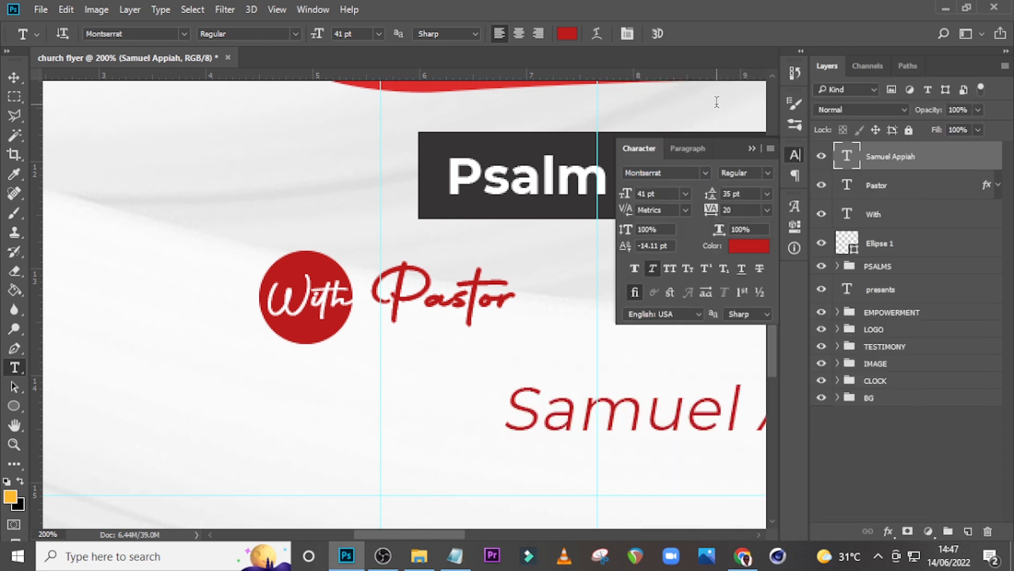
scroll(560, 439, "right", 5)
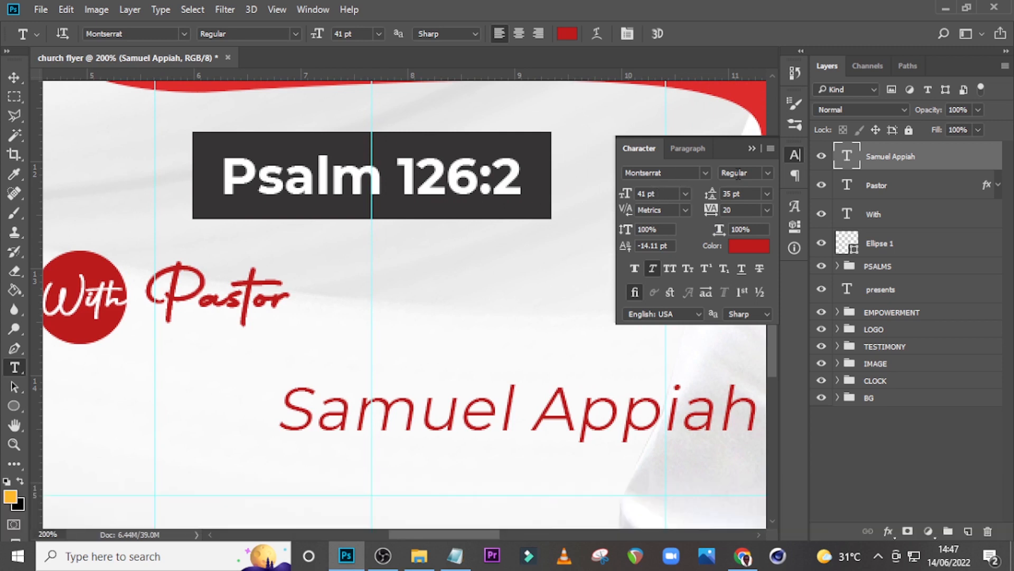
left_click(767, 173)
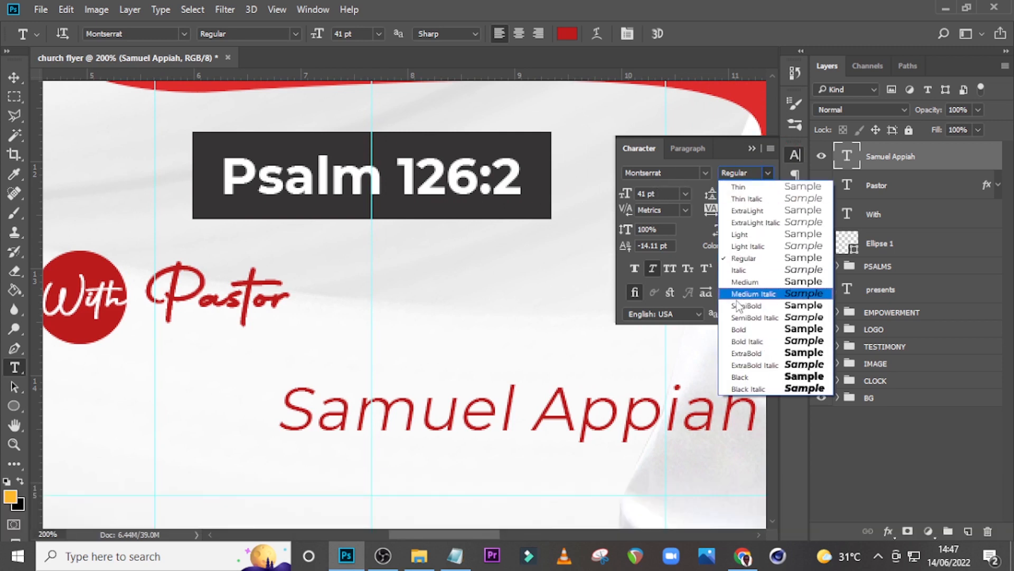
left_click(754, 344)
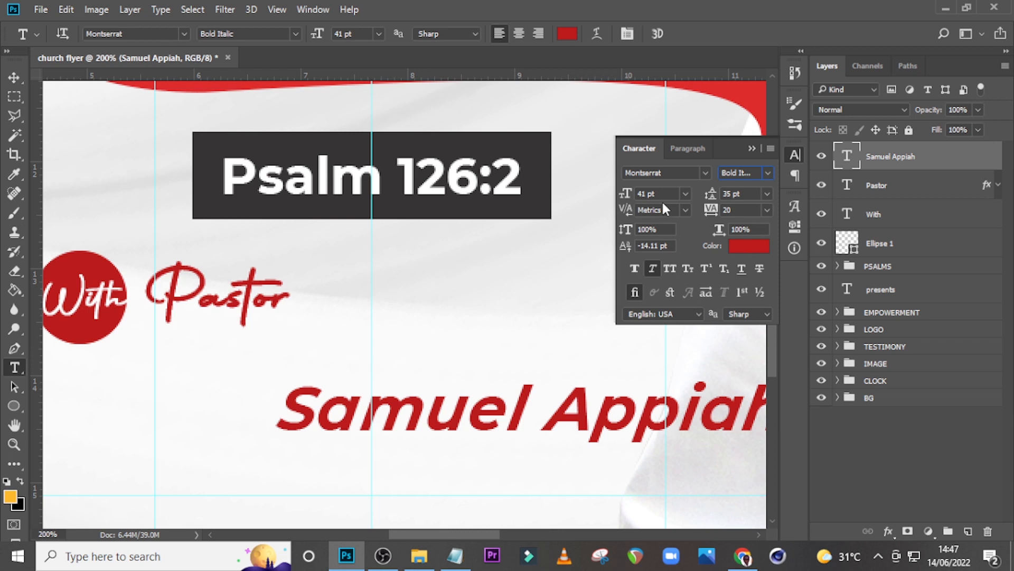
Set the pastor's name text to 35 pt with tracking 0 and apply Faux Bold.
type("35")
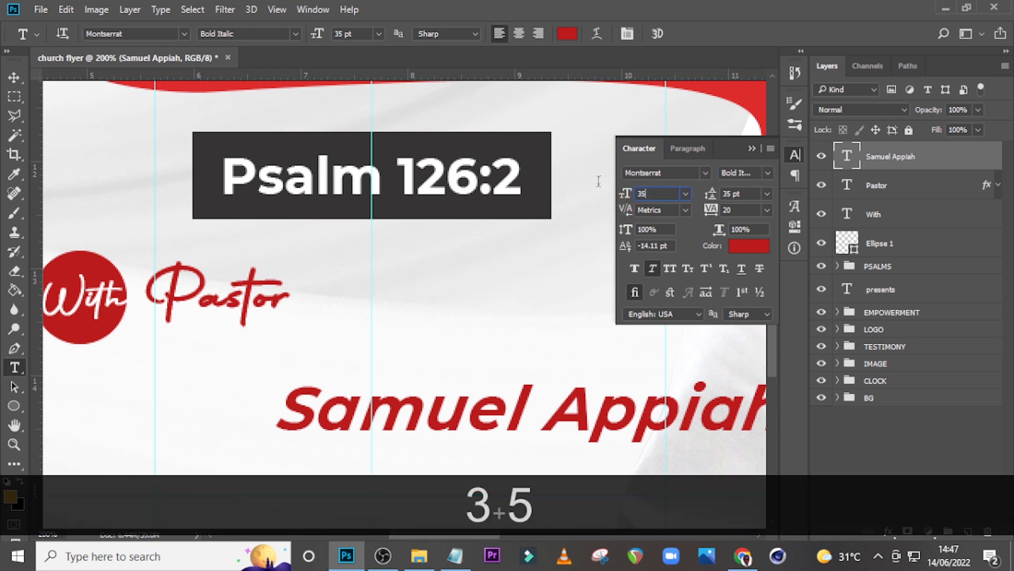
key("Return")
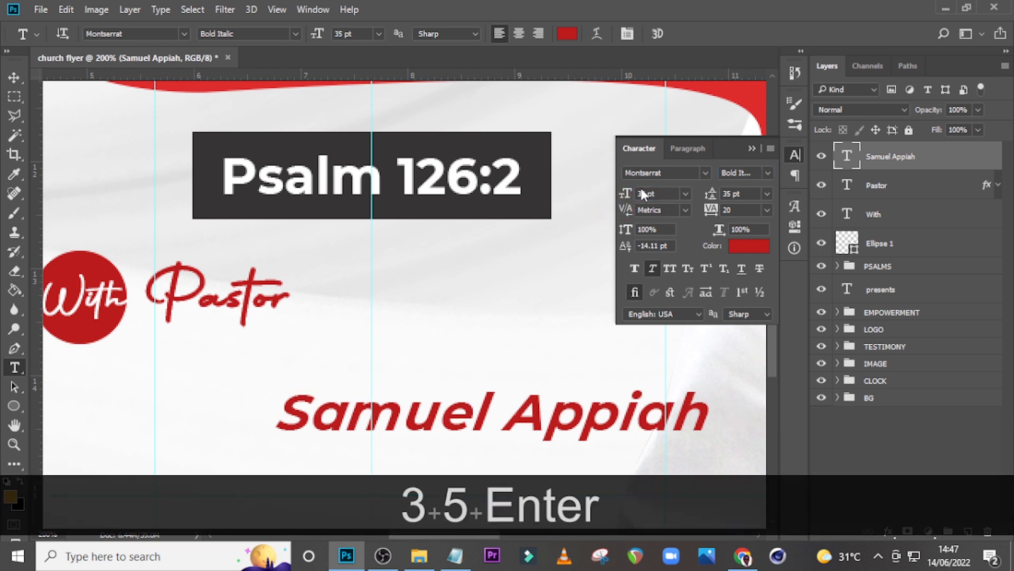
double_click(737, 209)
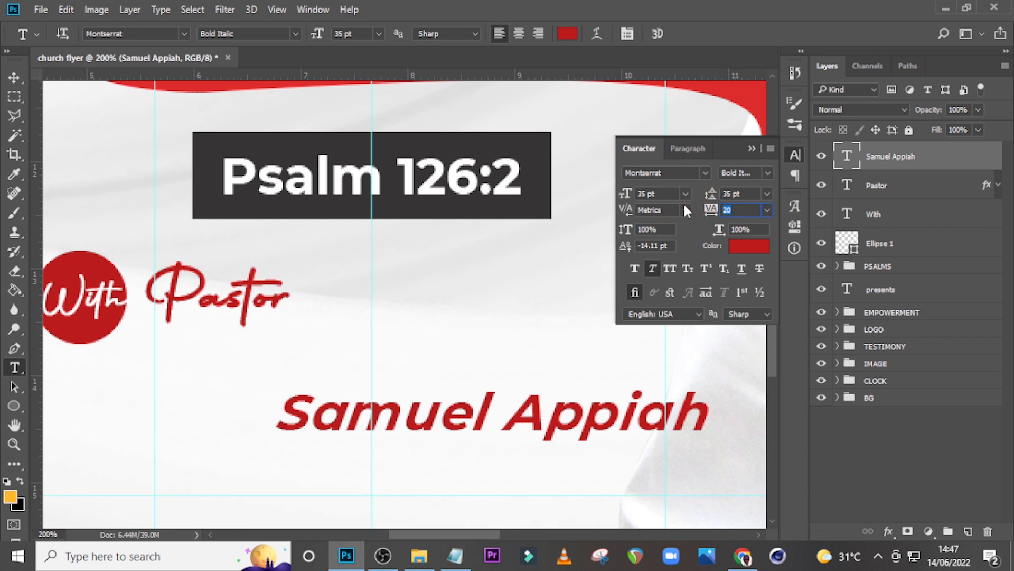
type("0")
key("Return")
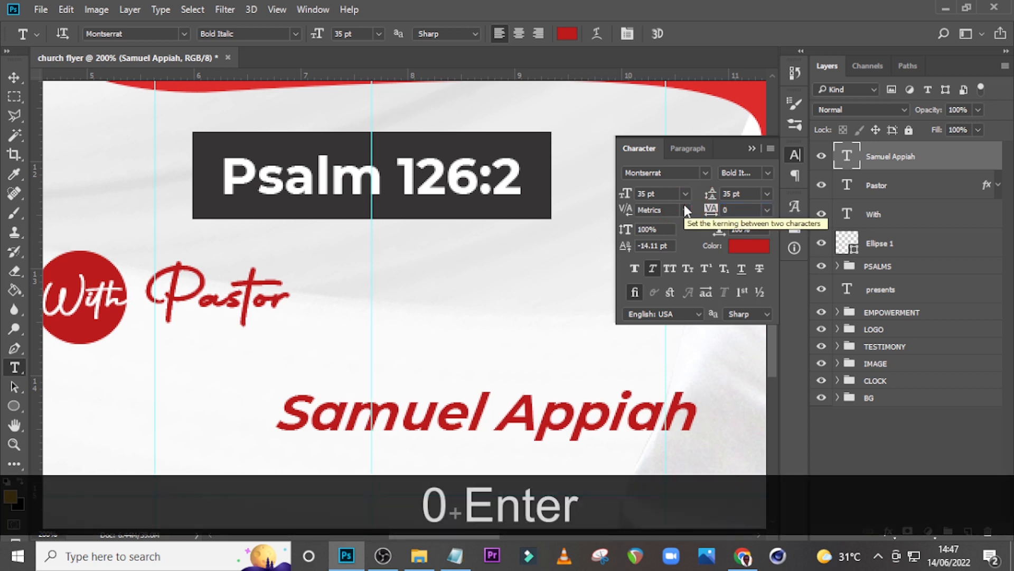
left_click(634, 270)
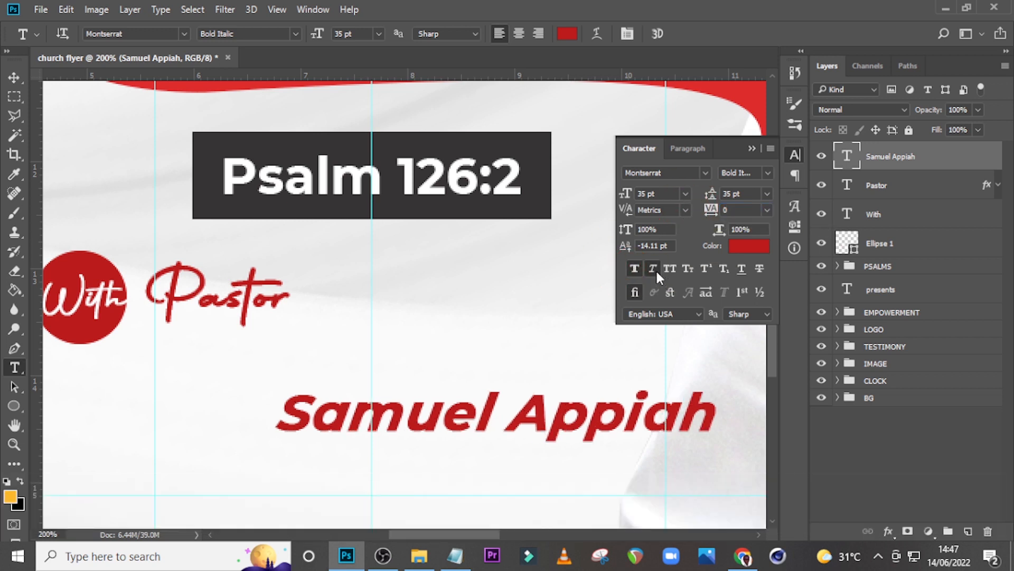
Change the text colour of the pastor's name to black.
left_click(745, 249)
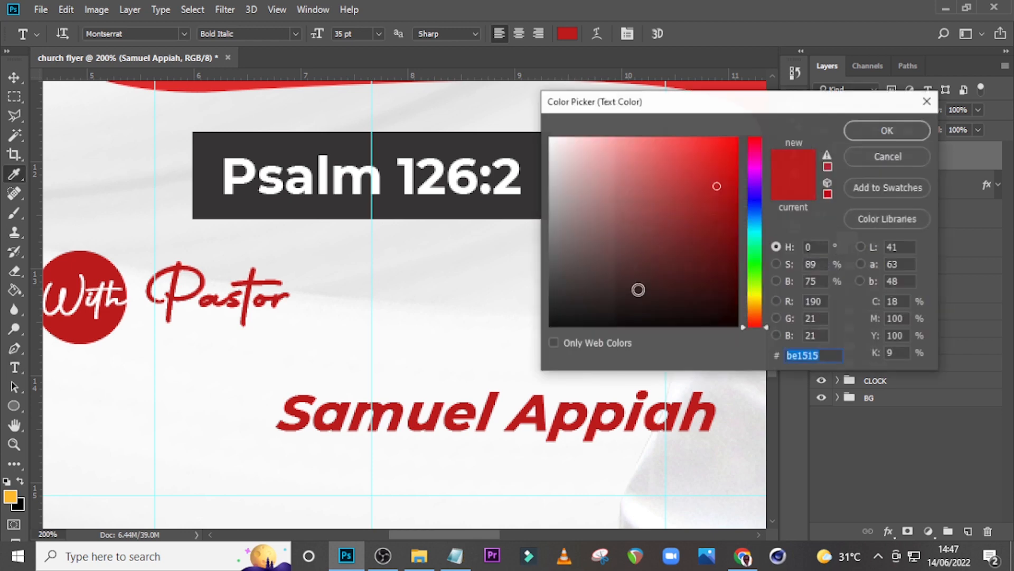
left_click(550, 325)
left_click(906, 130)
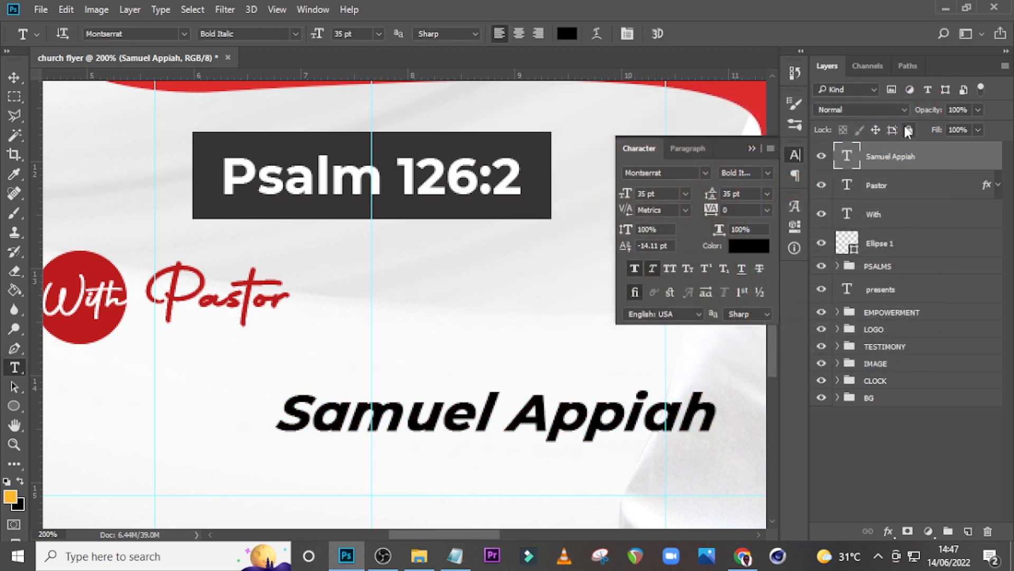
Move the pastor's name up beside the word Pastor so both sit on the same line.
key("v")
left_click_drag(519, 431, 543, 318)
left_click(751, 148)
key("ctrl+minus")
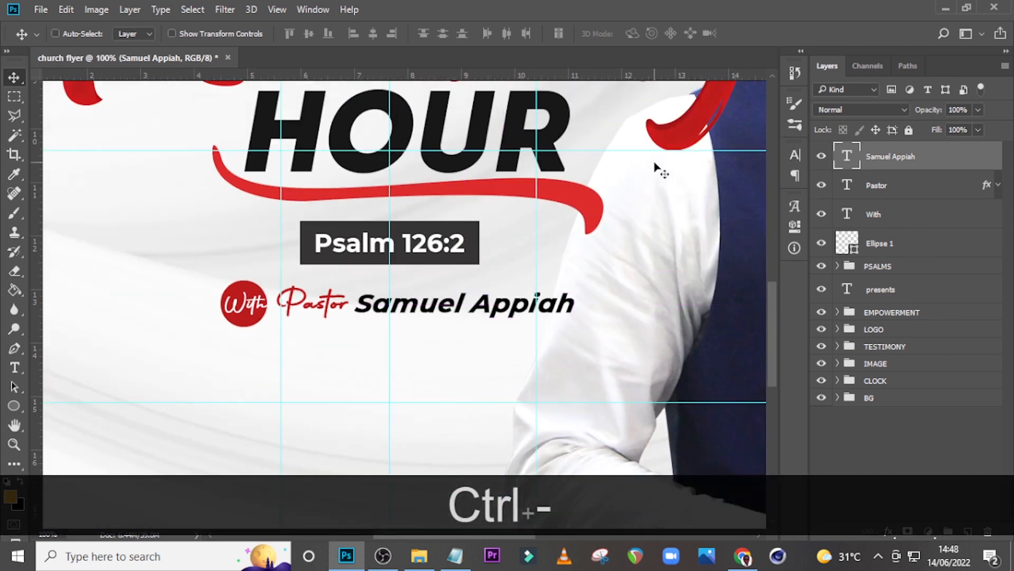
Group the pastor's name, Pastor, With and Ellipse 1 layers and rename the group NAME.
left_click(877, 186, "ctrl")
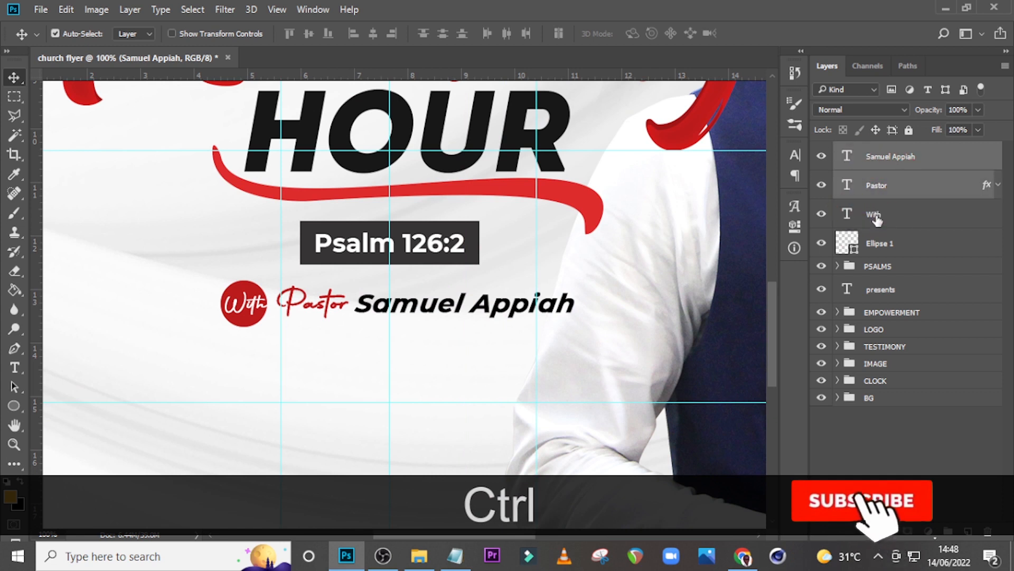
left_click(877, 216, "ctrl")
left_click(887, 248, "ctrl")
key("ctrl+g")
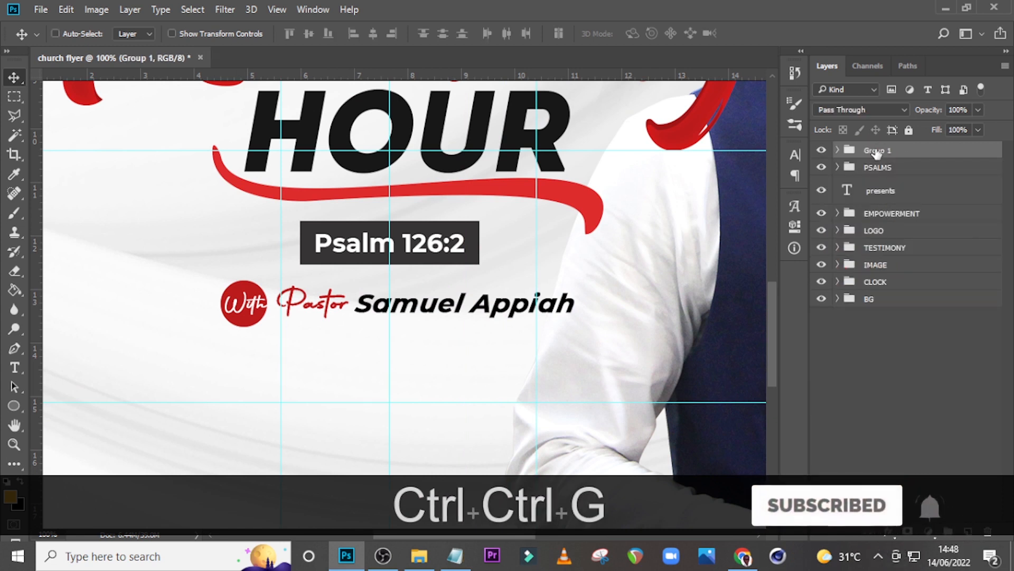
double_click(875, 149)
type("NAME")
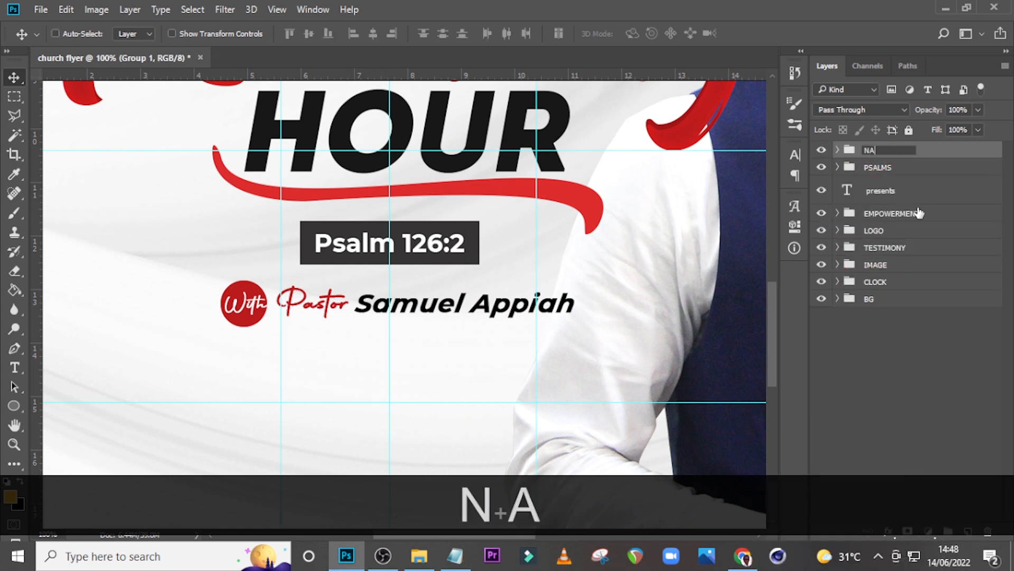
key("Return")
Shift the NAME group slightly to the left to centre it under the Psalm 126:2 box.
key("ctrl+t")
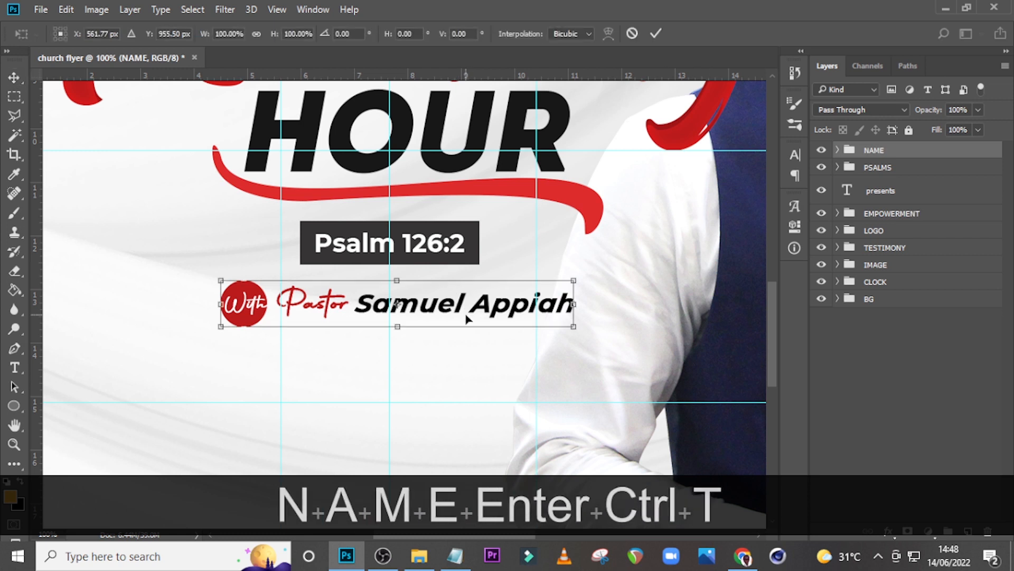
key("shift")
left_click_drag(465, 314, 459, 315)
key("shift+Left")
key("shift+Left")
key("Return")
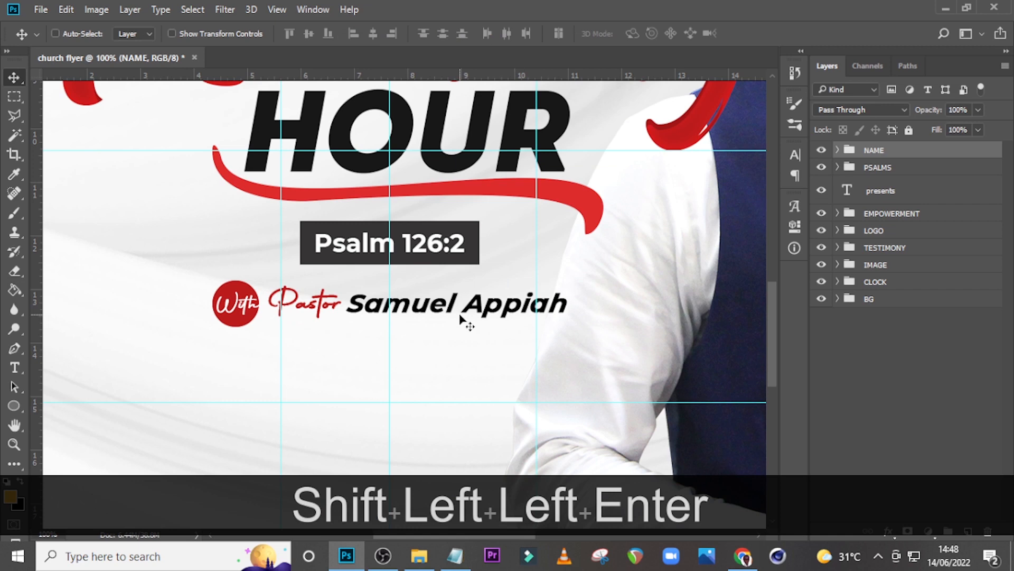
Nudge the NAME group up closer to the Psalm 126:2 box and fine-tune it three small steps down.
key("shift+Up")
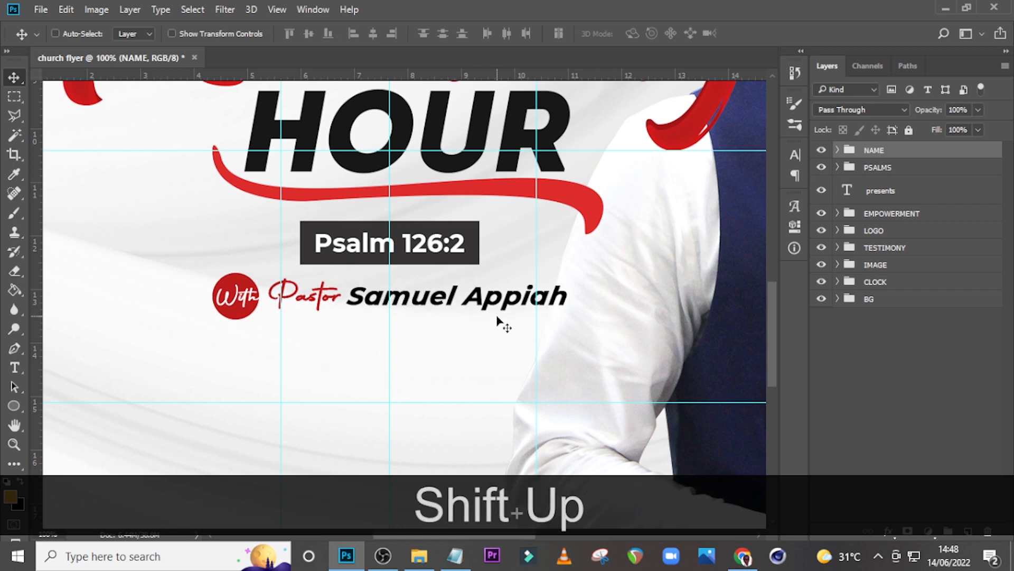
scroll(430, 267, "down", 5)
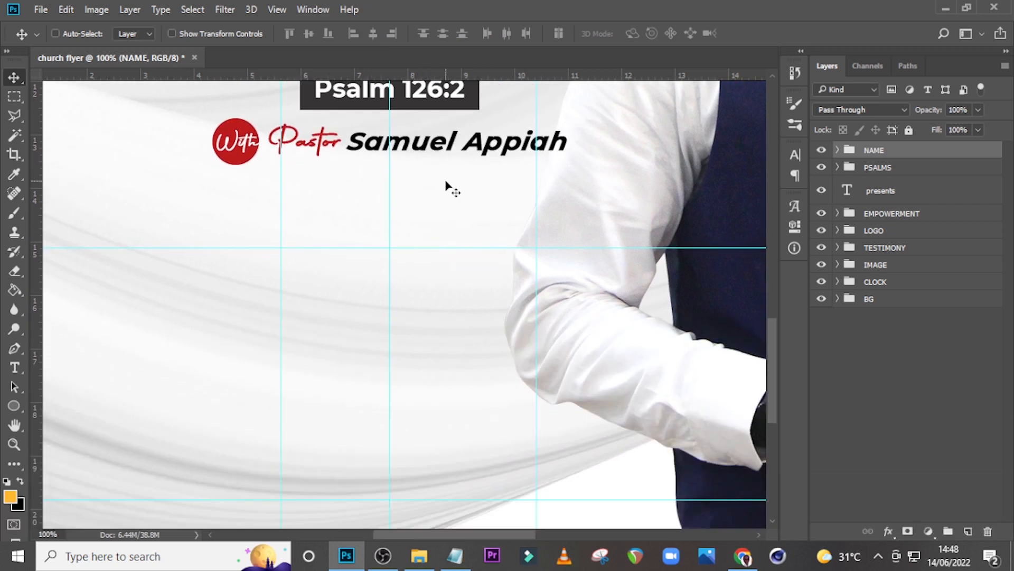
scroll(454, 190, "down", 1)
key("ctrl+0")
key("v")
key("Down")
key("Down")
key("Down")
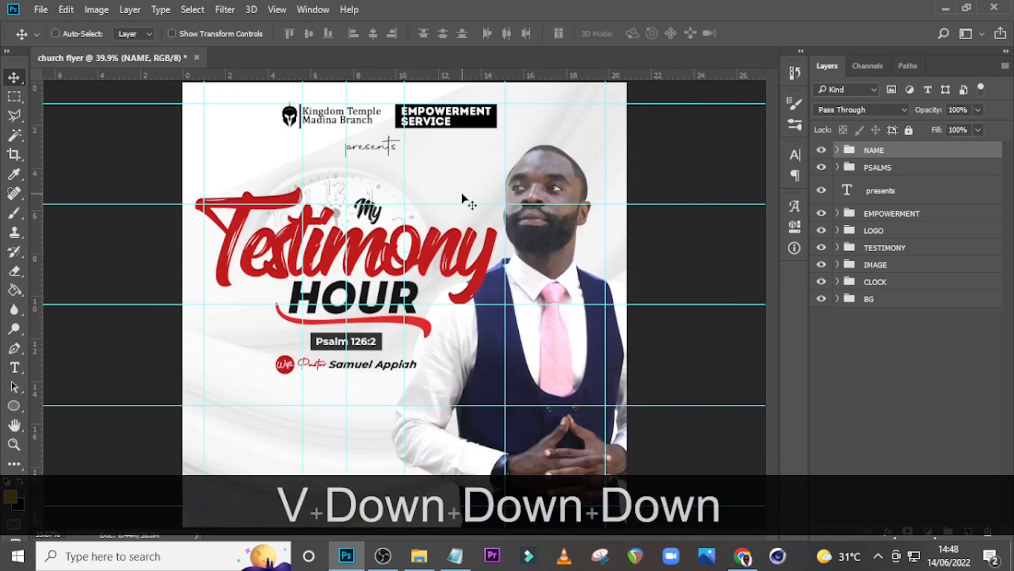
Copy THIS THURSDAY from the notes file in the text editor and paste it as a new text layer below the pastor's name line.
key("ctrl+equal")
key("ctrl+equal")
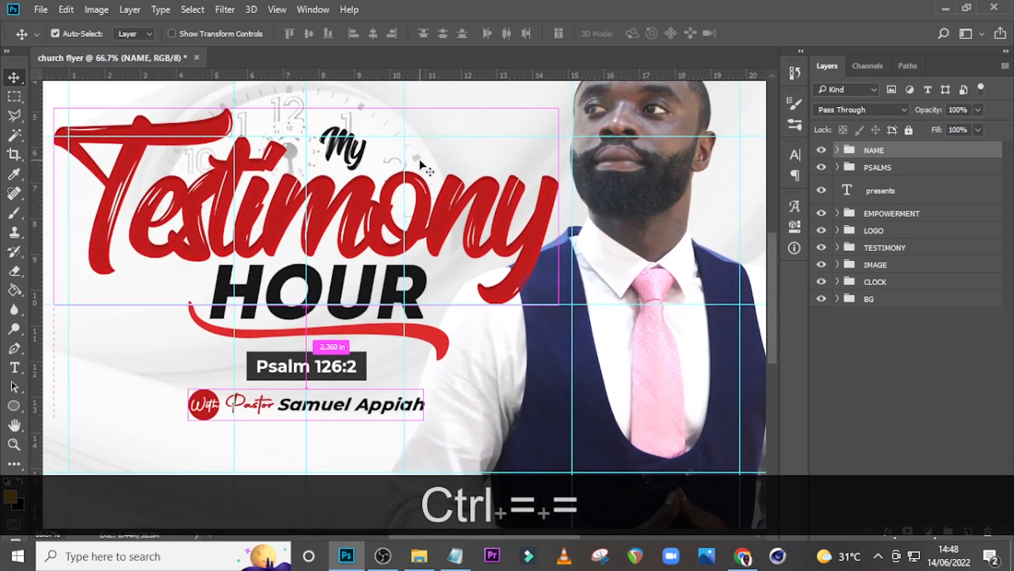
key("ctrl+equal")
scroll(427, 169, "down", 5)
scroll(412, 164, "left", 5)
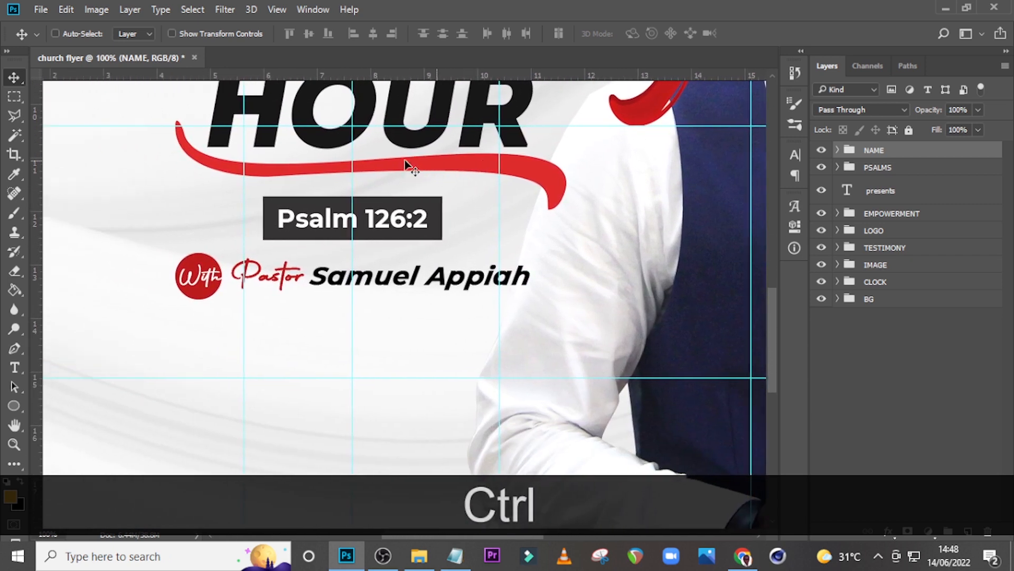
scroll(430, 187, "down", 1)
key("t")
left_click(263, 344)
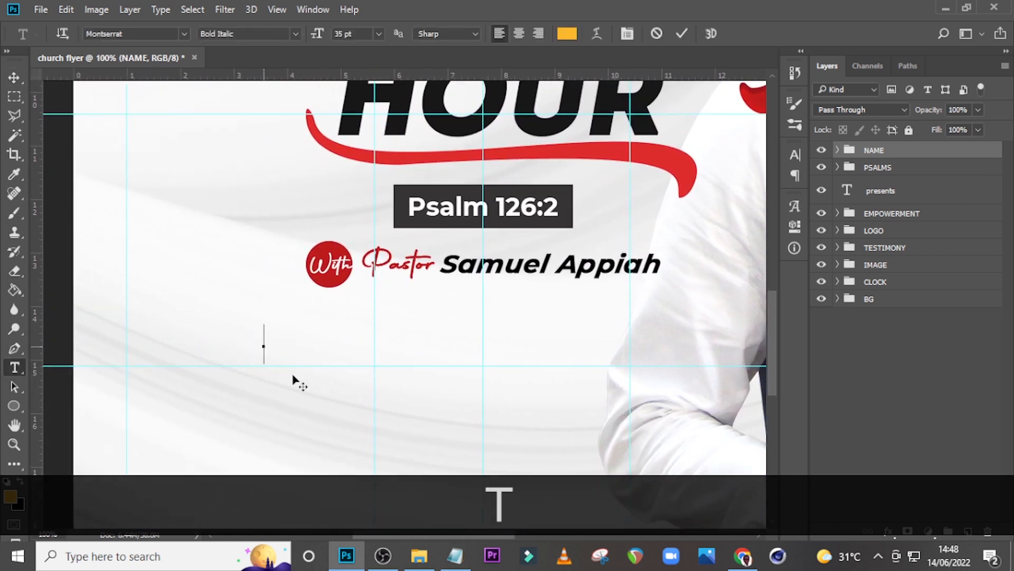
left_click(443, 565)
left_click_drag(577, 385, 477, 387)
key("ctrl+c")
left_click(263, 344)
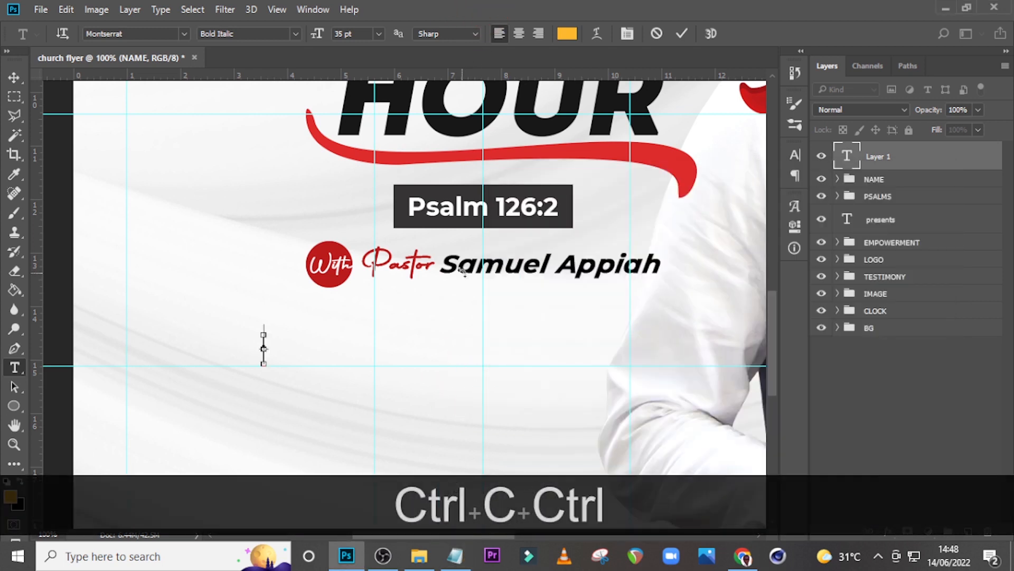
key("ctrl+v")
left_click(847, 158)
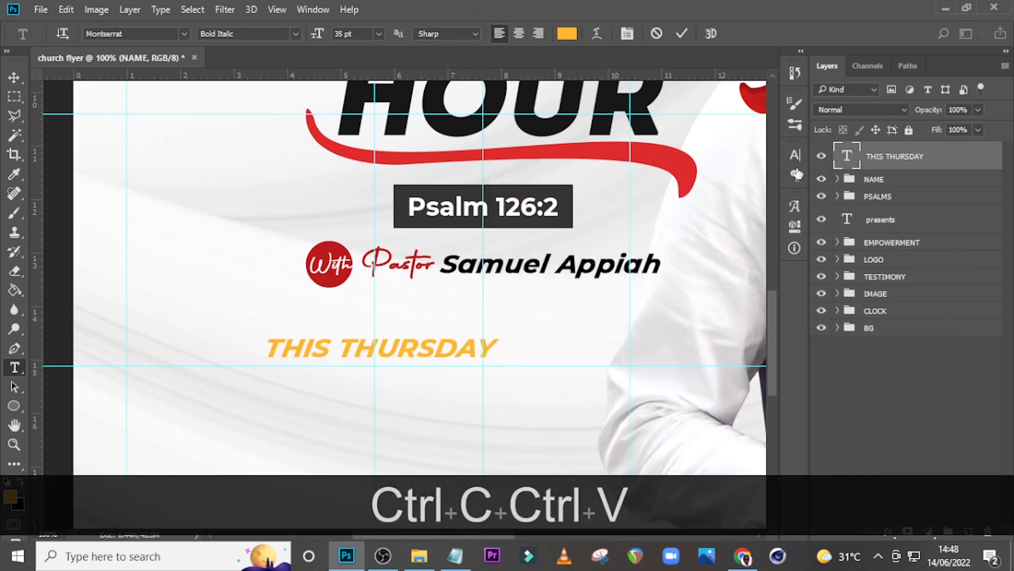
Set the THIS THURSDAY text to Montserrat Medium, 28 pt, with tracking 150.
left_click(794, 157)
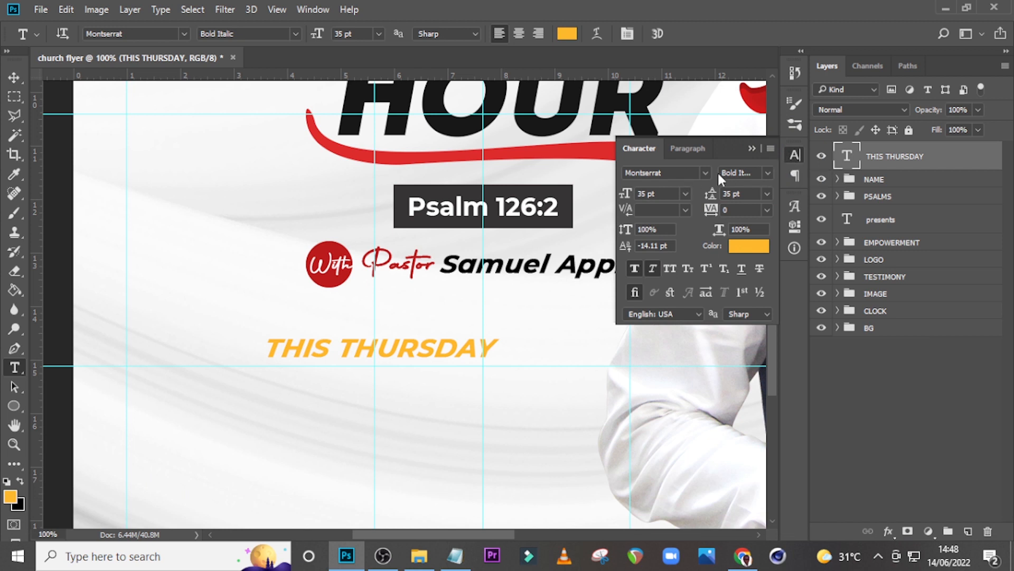
left_click(766, 174)
left_click(747, 279)
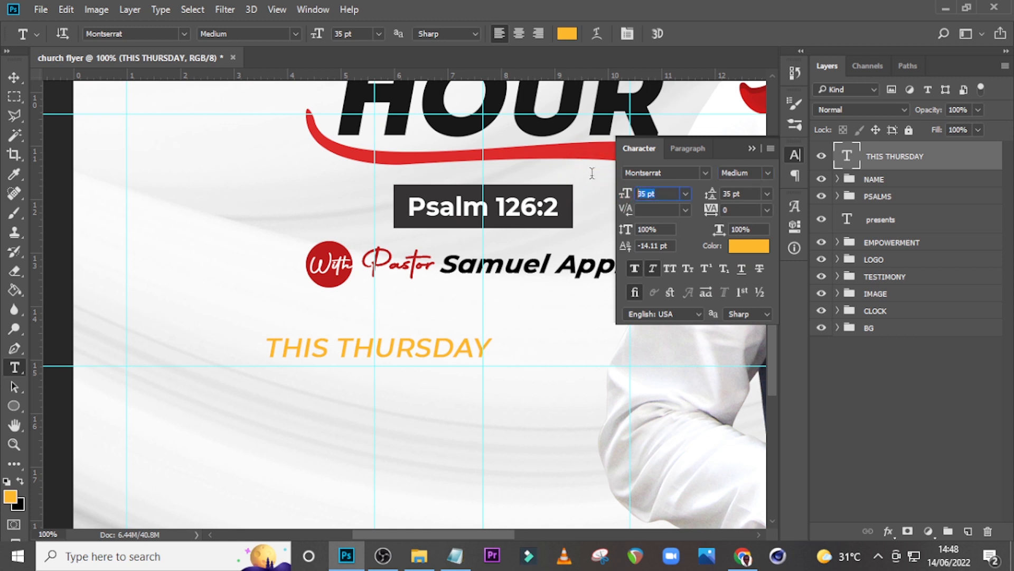
type("28")
key("Return")
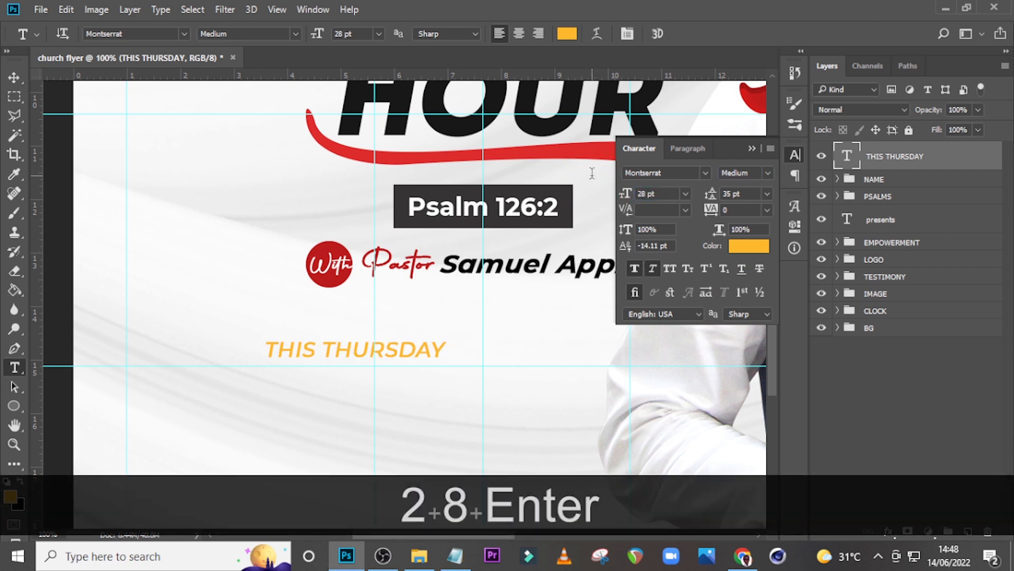
type("150")
key("Return")
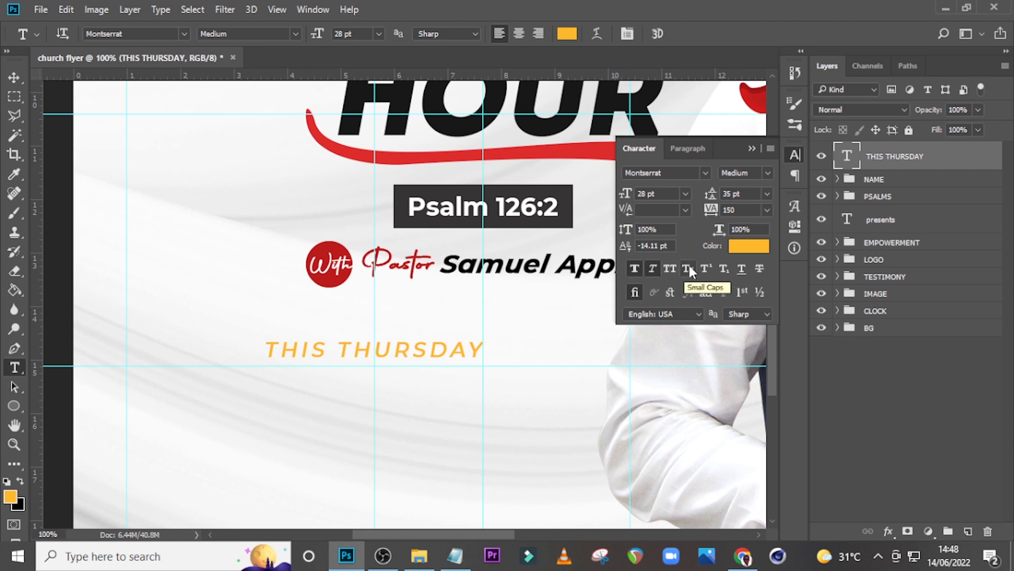
Change the THIS THURSDAY text colour to hex 181818.
left_click(749, 246)
type("1")
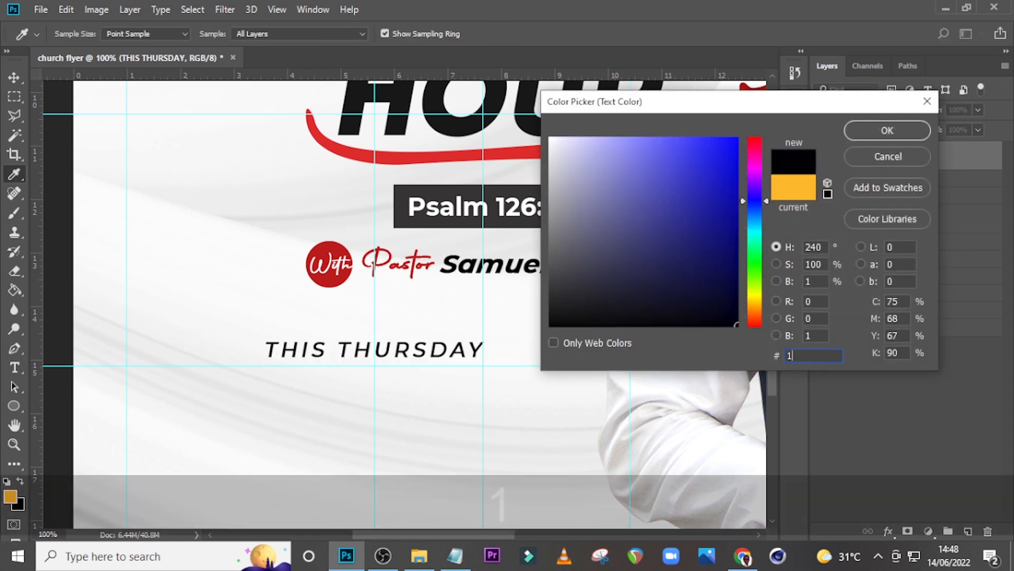
type("81818")
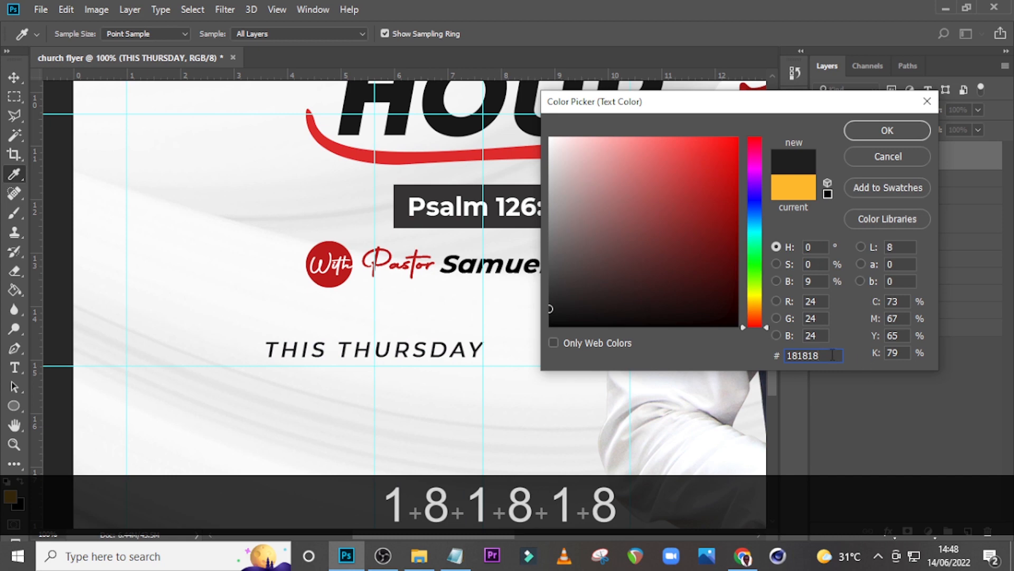
left_click(887, 130)
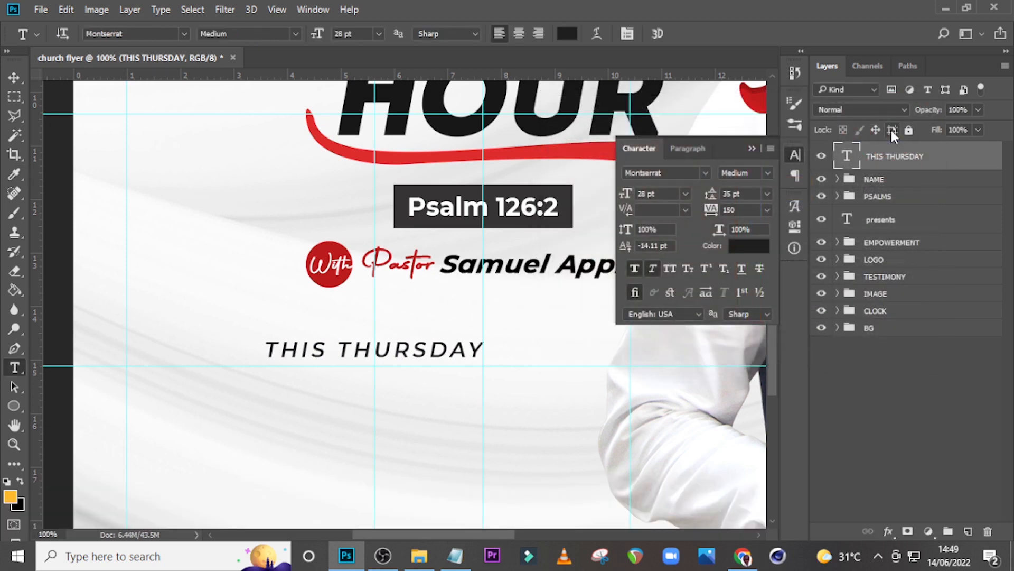
Move the THIS THURSDAY text up and centre it on the vertical guide beneath the pastor's name line.
key("ctrl+t")
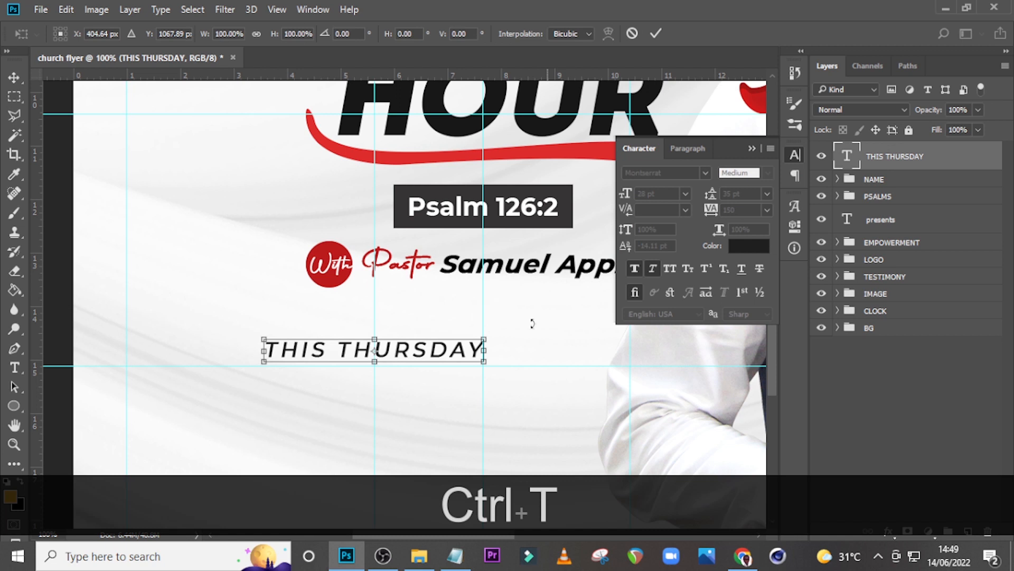
left_click_drag(437, 353, 515, 331)
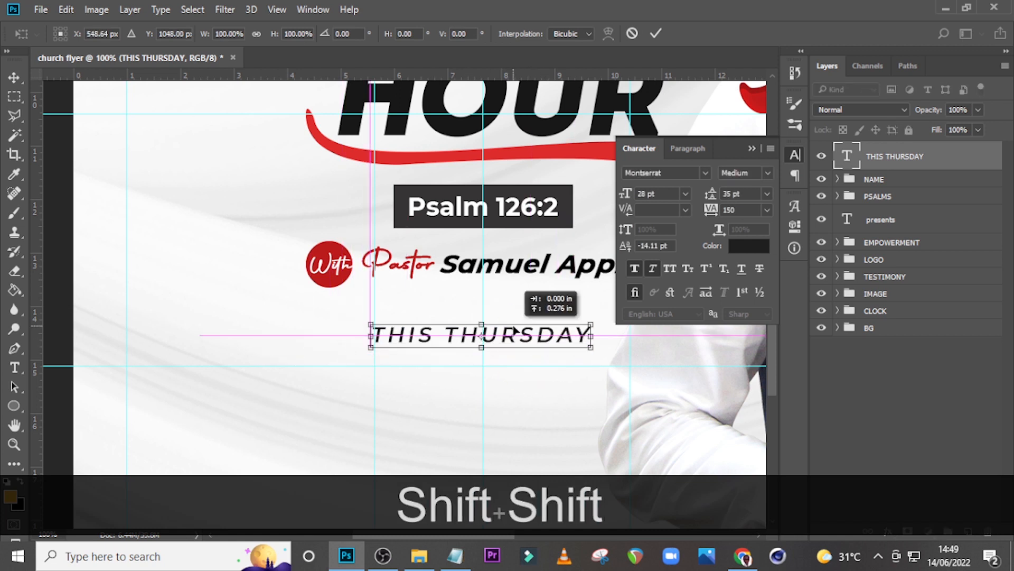
key("Right")
key("Return")
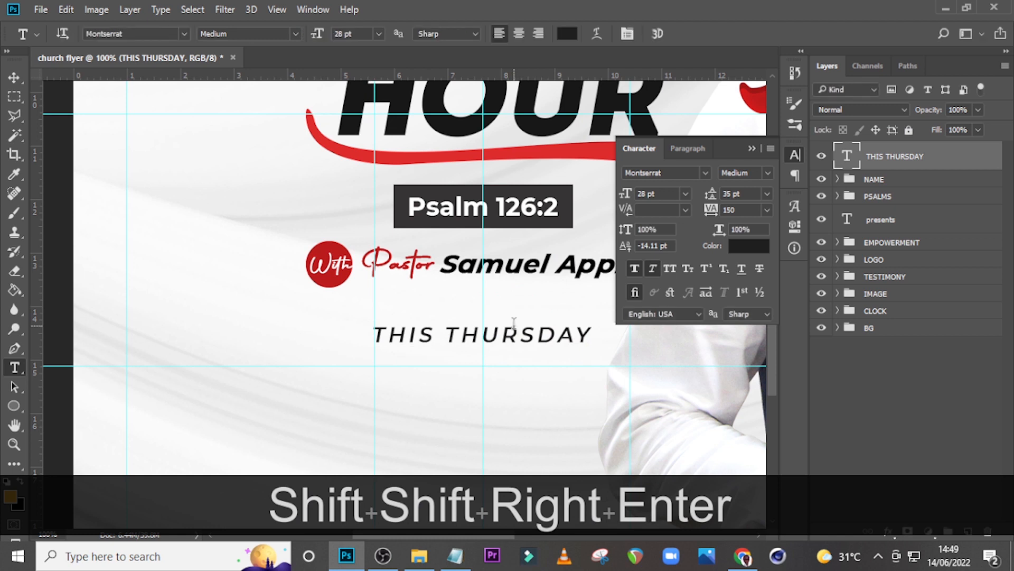
Copy 2nd june from the notes file in Notepad and paste it as a new text layer below THIS THURSDAY.
key("t")
left_click(401, 395)
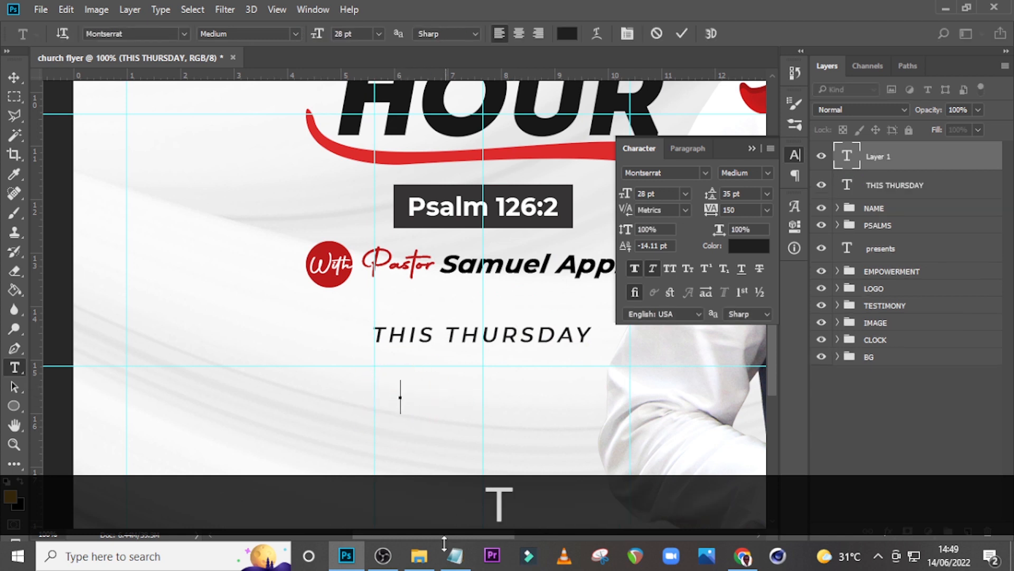
key("alt+Tab")
left_click_drag(549, 404, 498, 400)
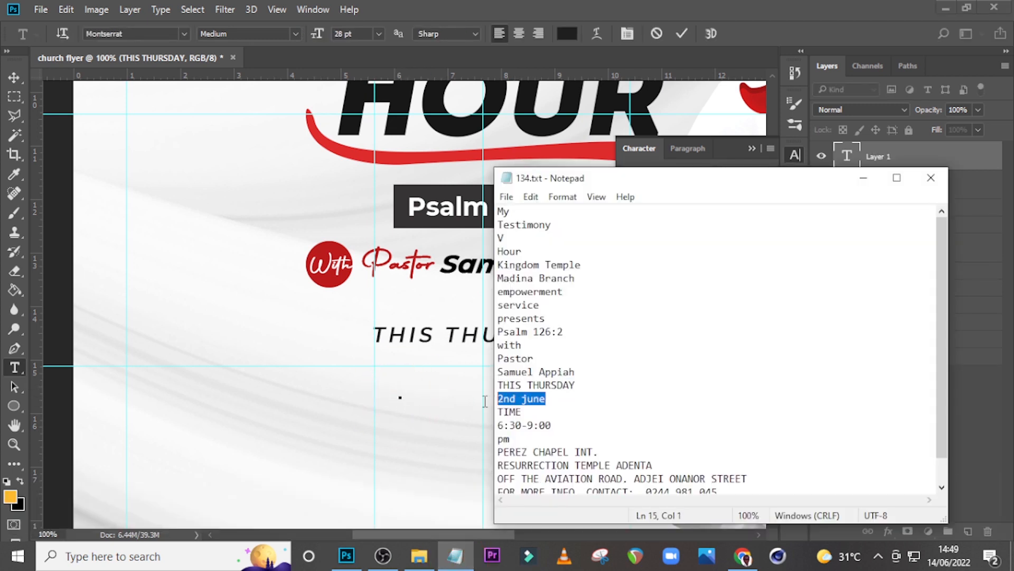
key("ctrl+c")
left_click(864, 178)
key("ctrl+v")
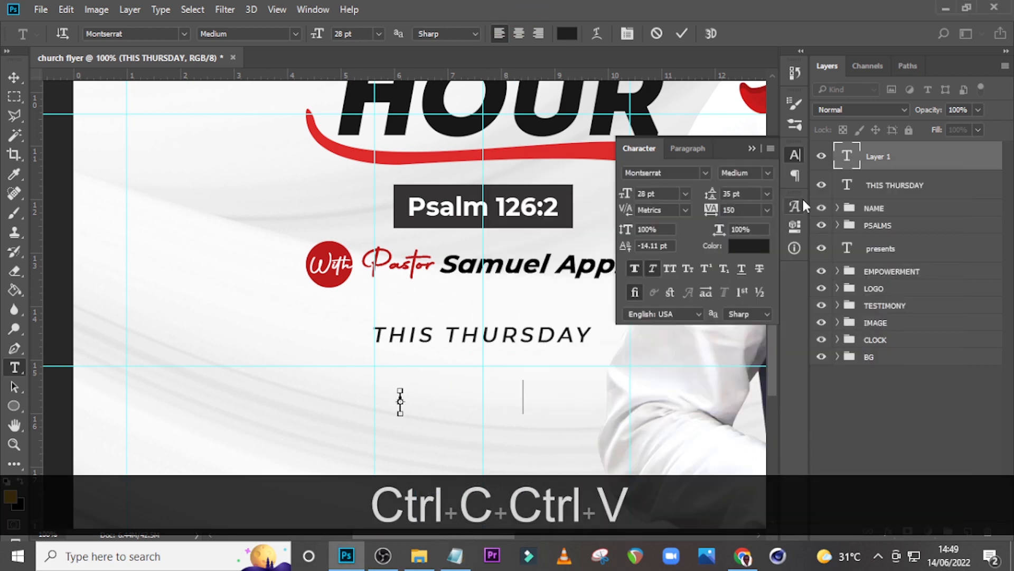
key("ctrl+Return")
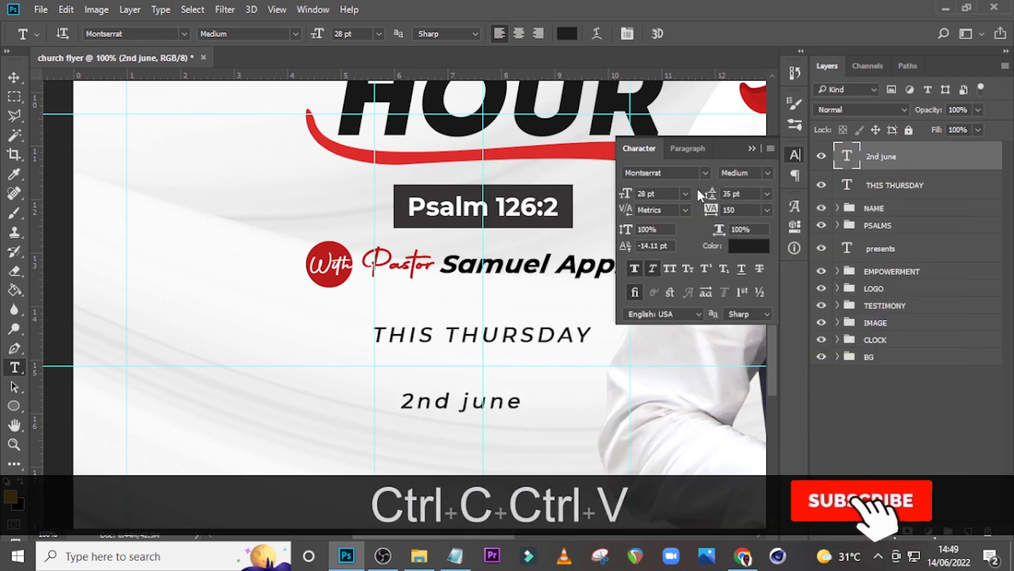
Set the 2nd june text to the Intro font, 76 pt, with tracking 0.
left_click(704, 172)
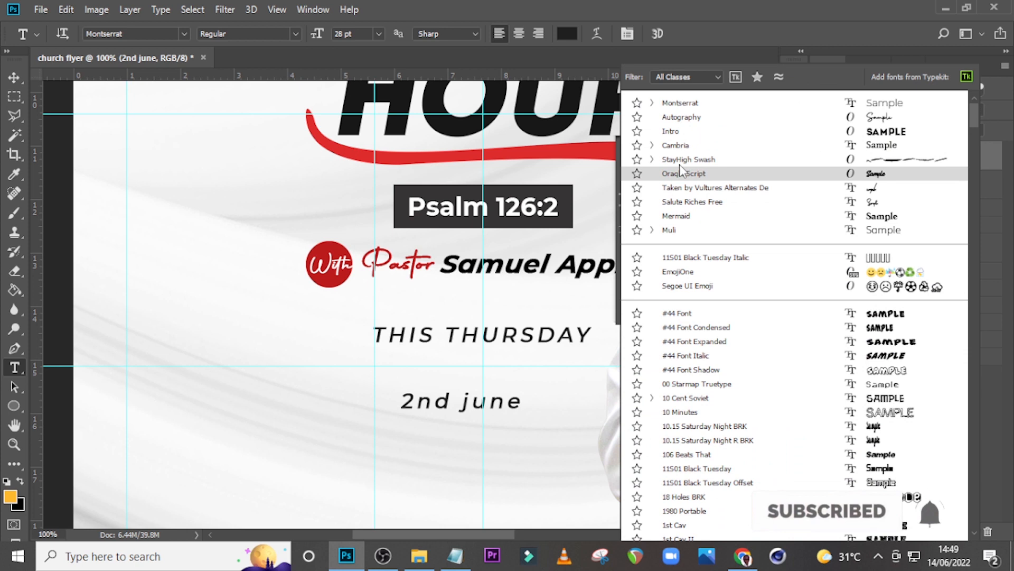
left_click(674, 131)
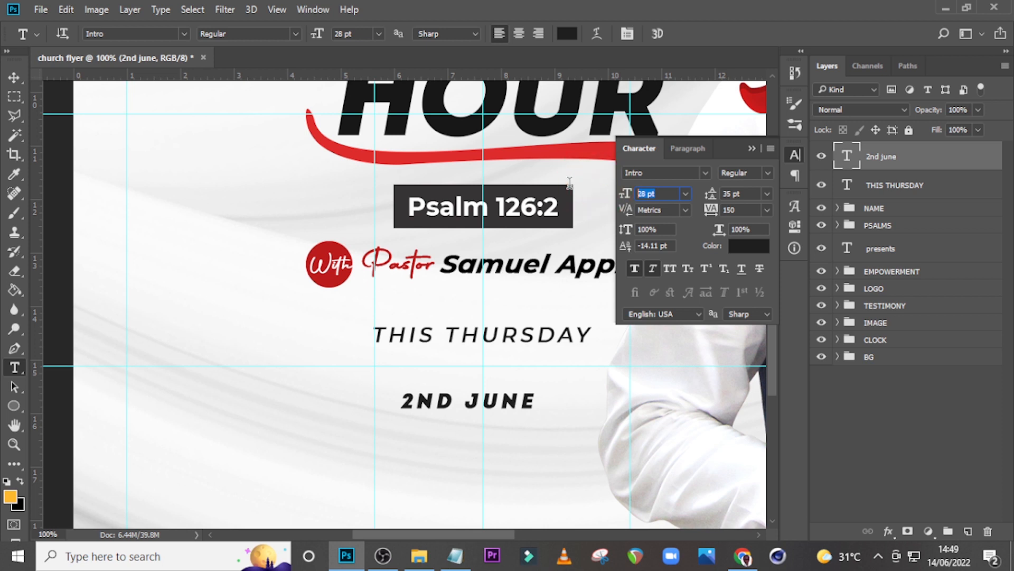
type("76")
key("Return")
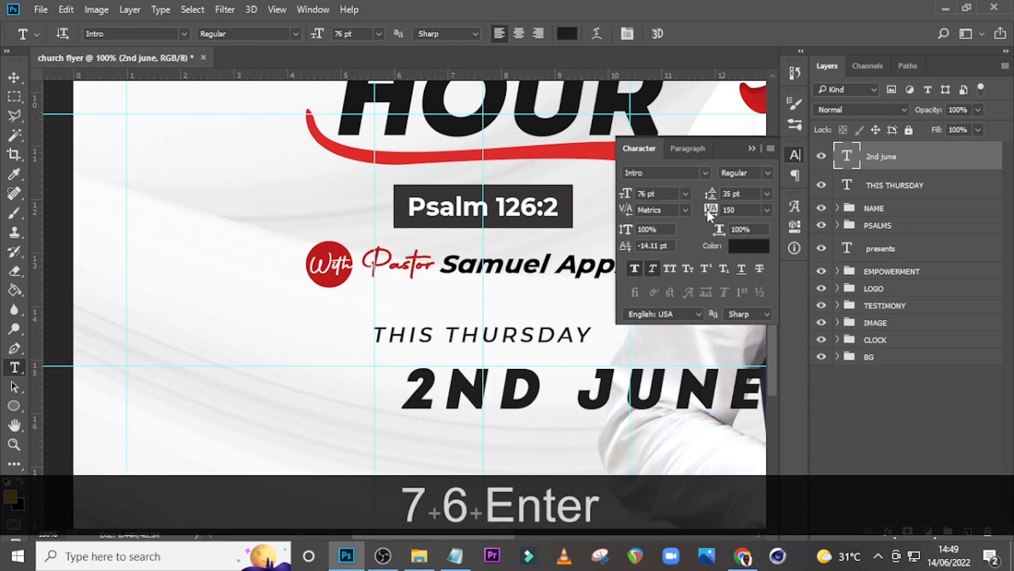
left_click(709, 206)
type("0")
key("Return")
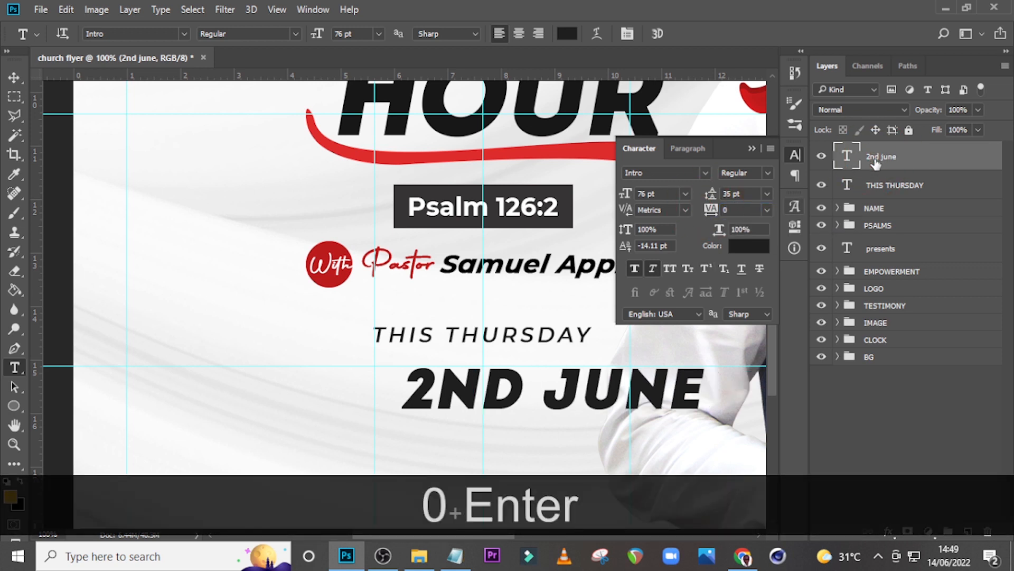
Centre the 2nd june text on the vertical guide under THIS THURSDAY and raise it four large steps.
key("ctrl+t")
left_click_drag(602, 392, 540, 383)
key("shift+Up")
key("shift+Up")
key("shift+Up")
key("shift+Up")
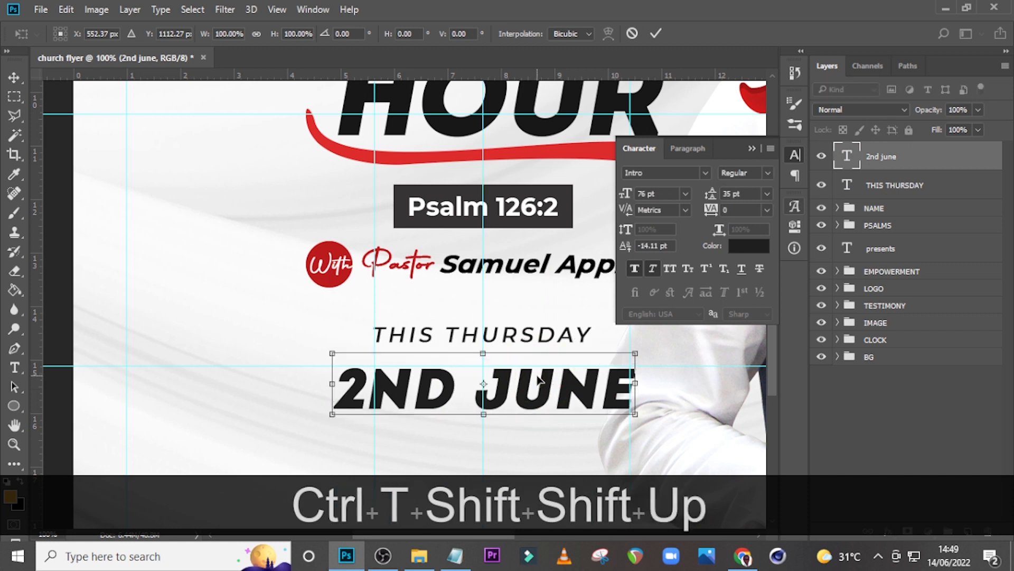
key("Return")
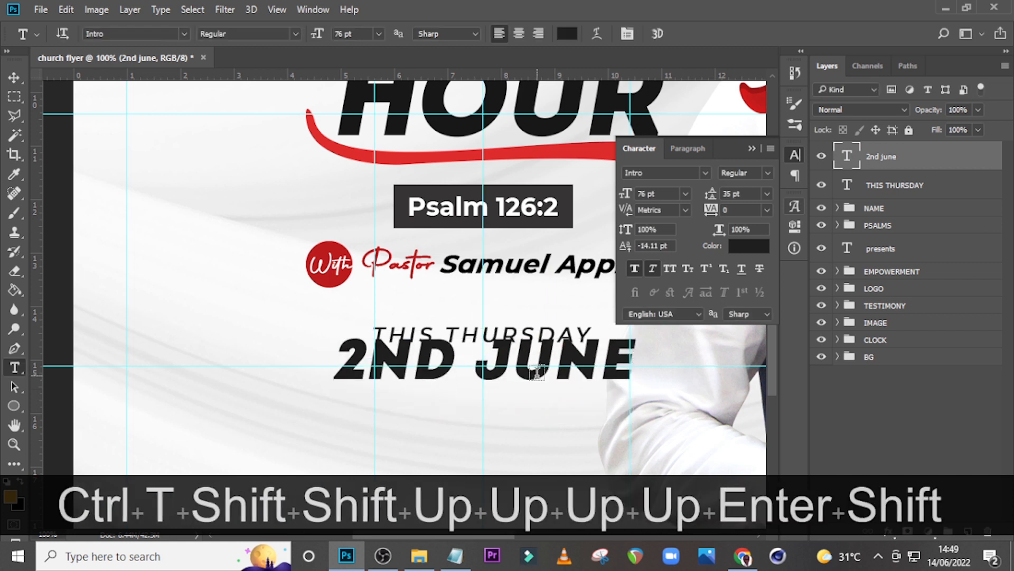
Nudge the 2nd june text down 15 small steps so it sits just beneath THIS THURSDAY.
key("shift+Down")
key("shift+Down")
key("shift+Down")
key("shift+Down")
key("v")
key("Down")
key("Down")
key("Down")
key("Down")
key("Down")
key("Down")
key("Down")
key("Down")
key("Down")
key("Down")
key("Down")
key("Down")
key("Down")
key("Down")
key("Down")
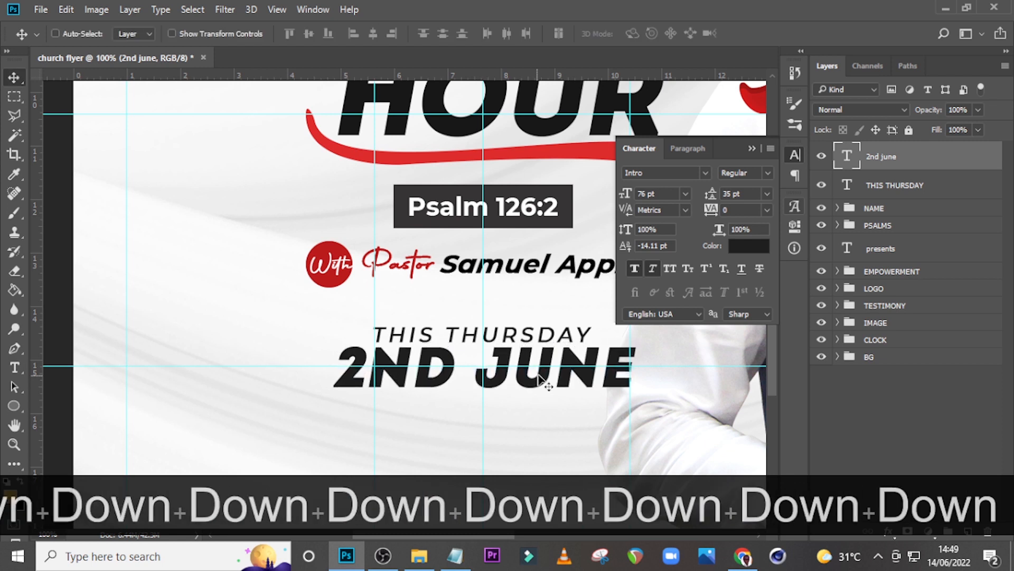
Colour the word 2ND in the date text with hex D23534.
left_click_drag(455, 365, 332, 366)
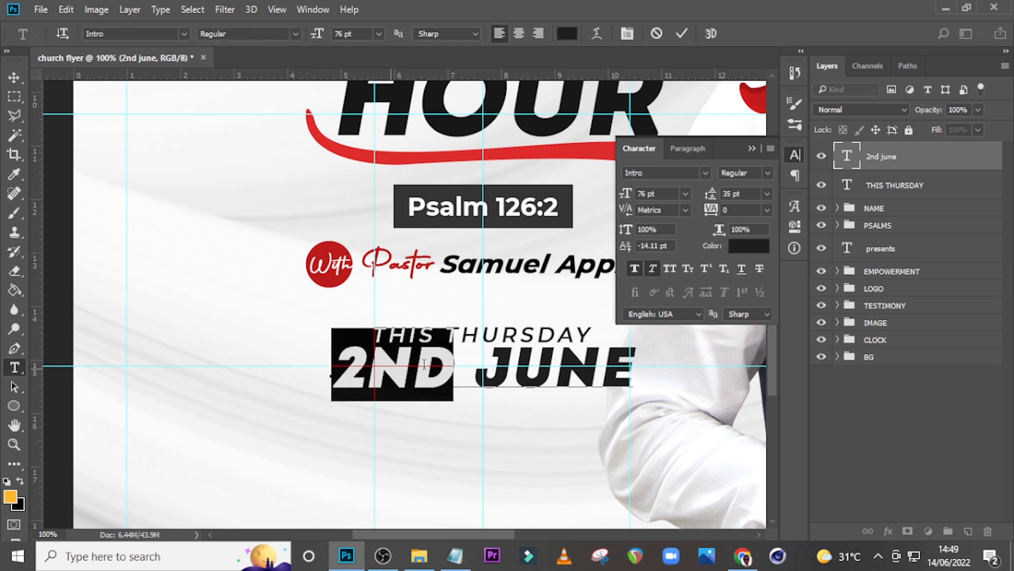
left_click(742, 251)
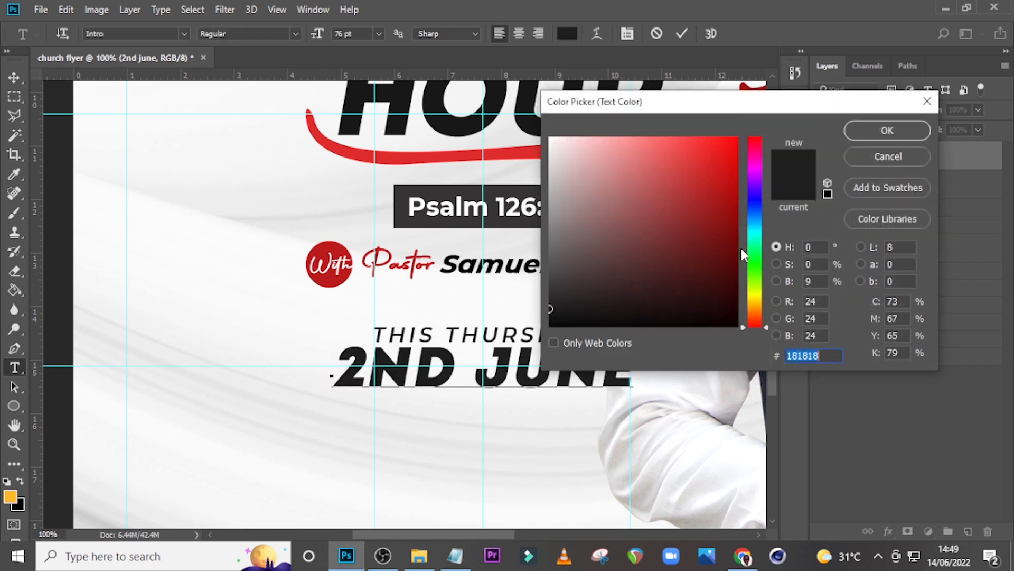
type("D")
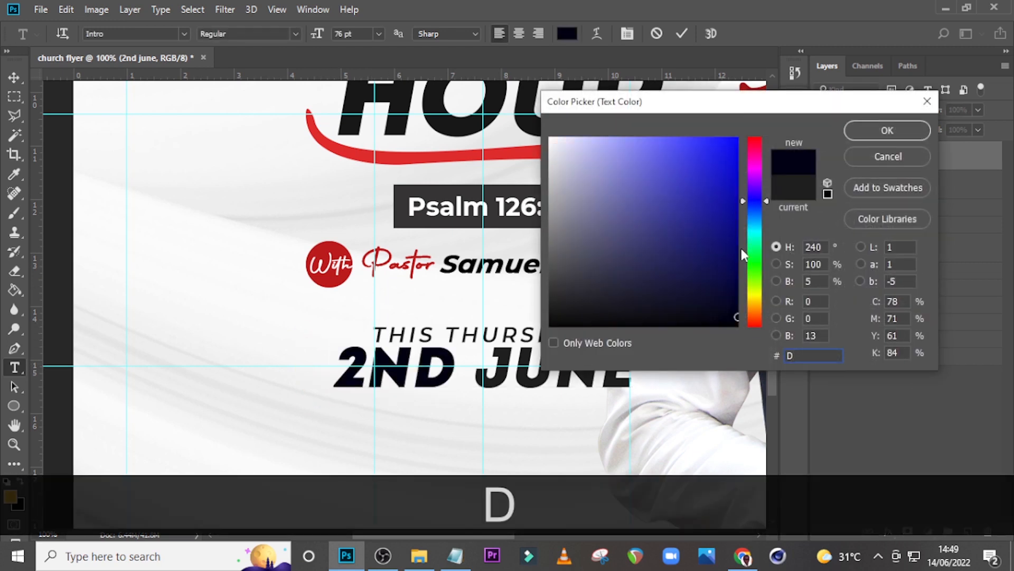
type("23")
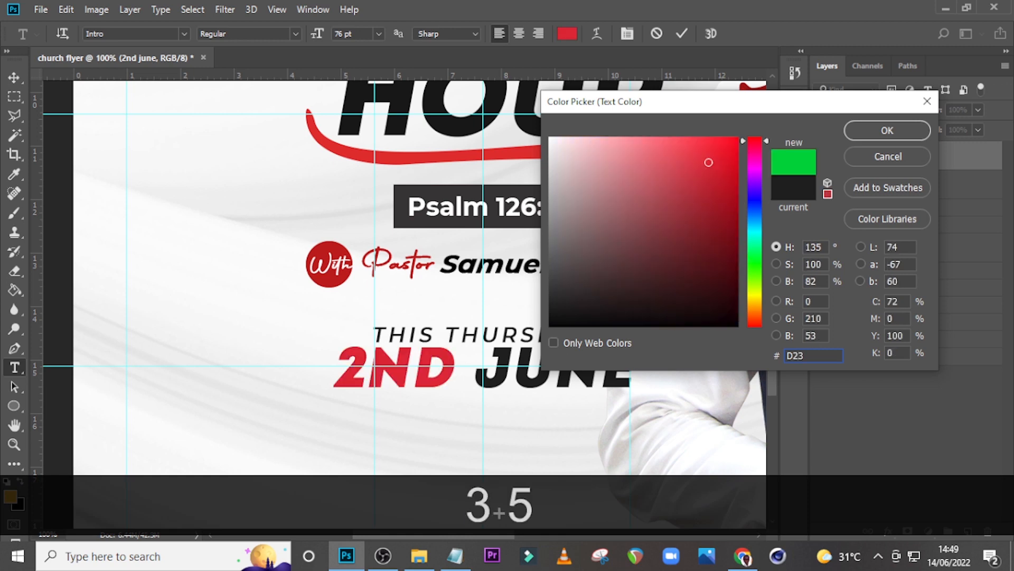
type("534")
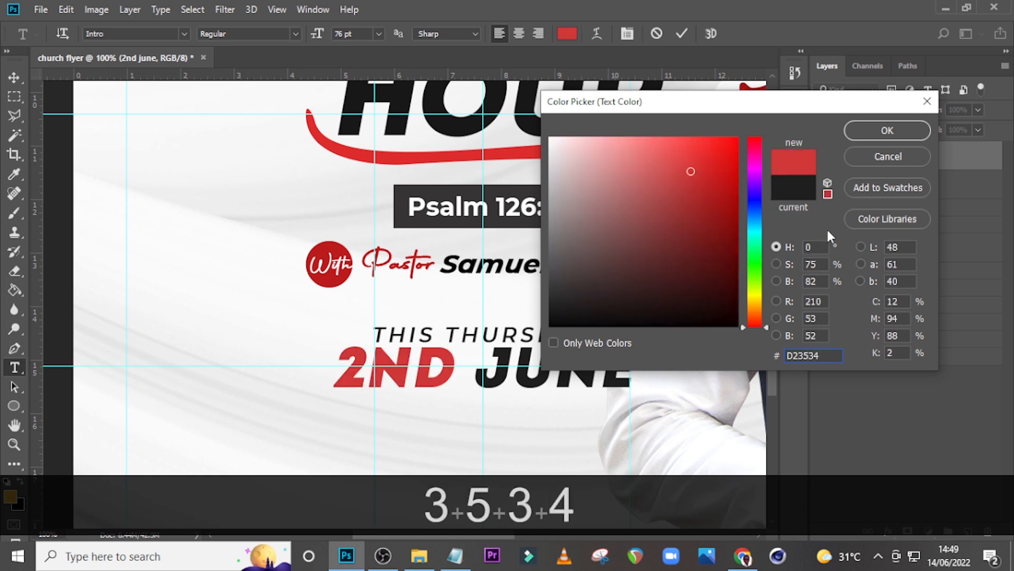
left_click(889, 131)
Colour the letters UNE of JUNE in the date text with hex 333E70.
left_click_drag(509, 365, 632, 369)
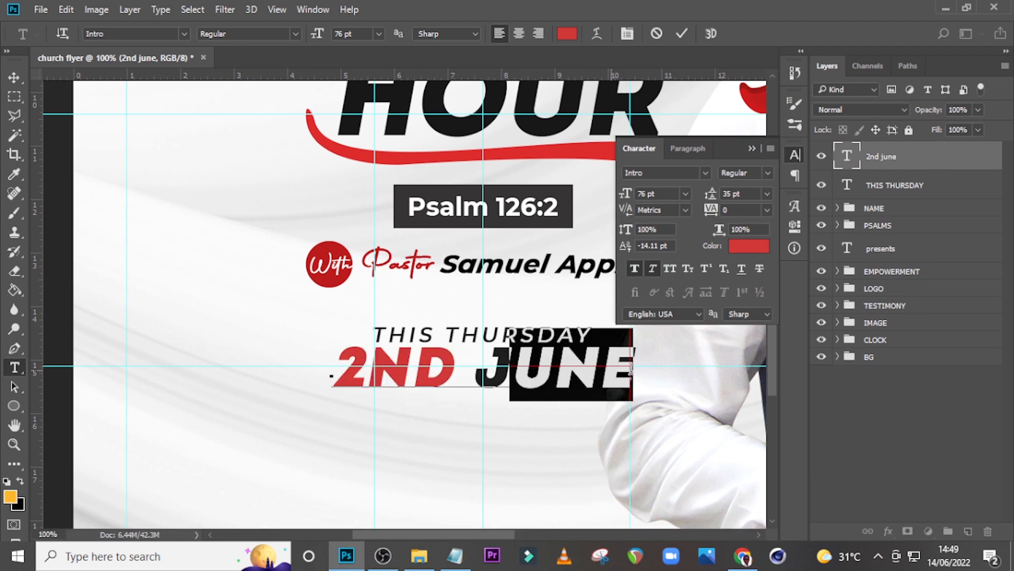
left_click(740, 249)
type("3")
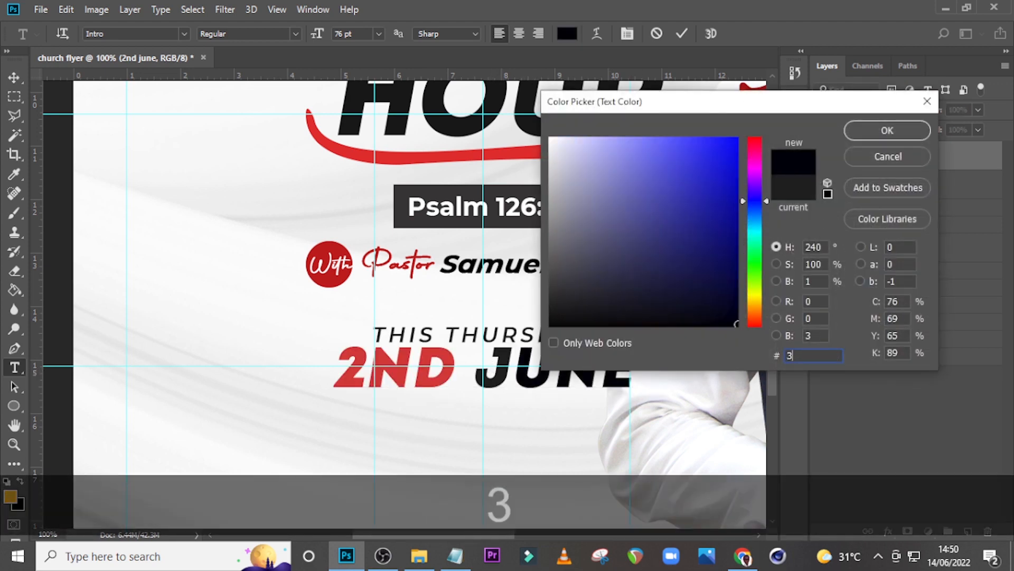
type("333")
key("BackSpace")
type("E")
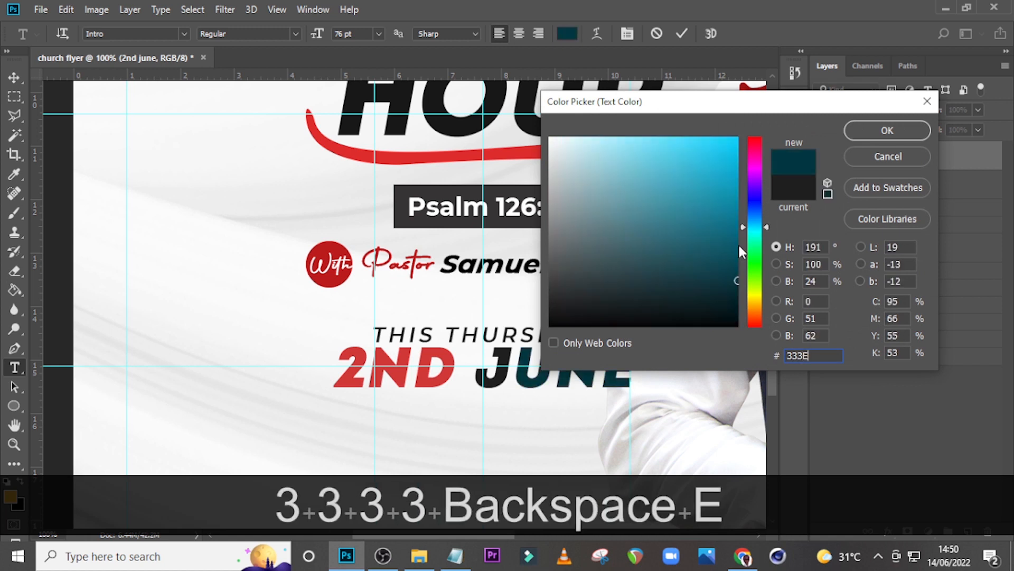
type("70")
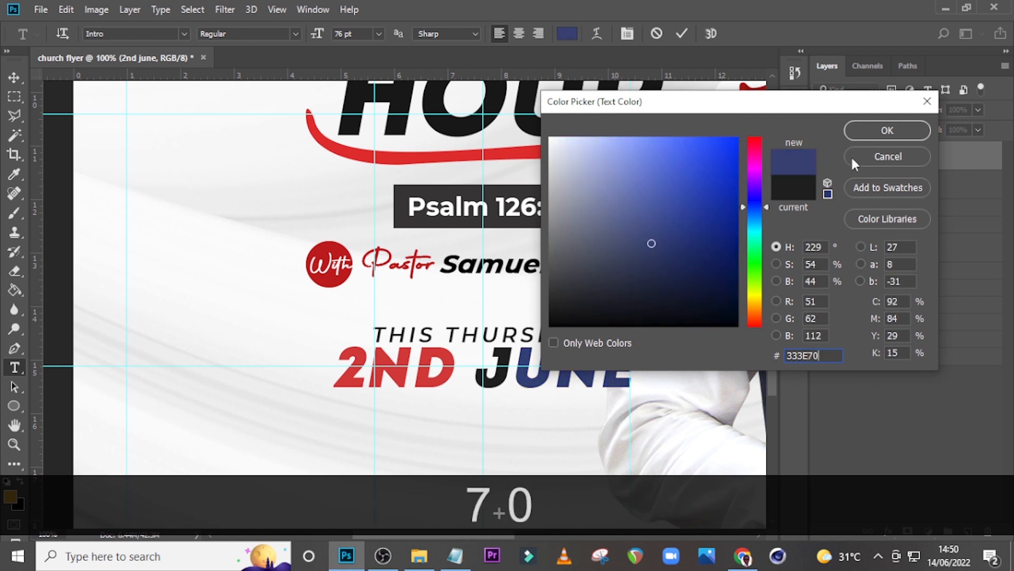
left_click(867, 135)
Colour the letter J of JUNE by sampling the blue of the neighbouring letters, and collapse the character settings.
left_click(507, 365)
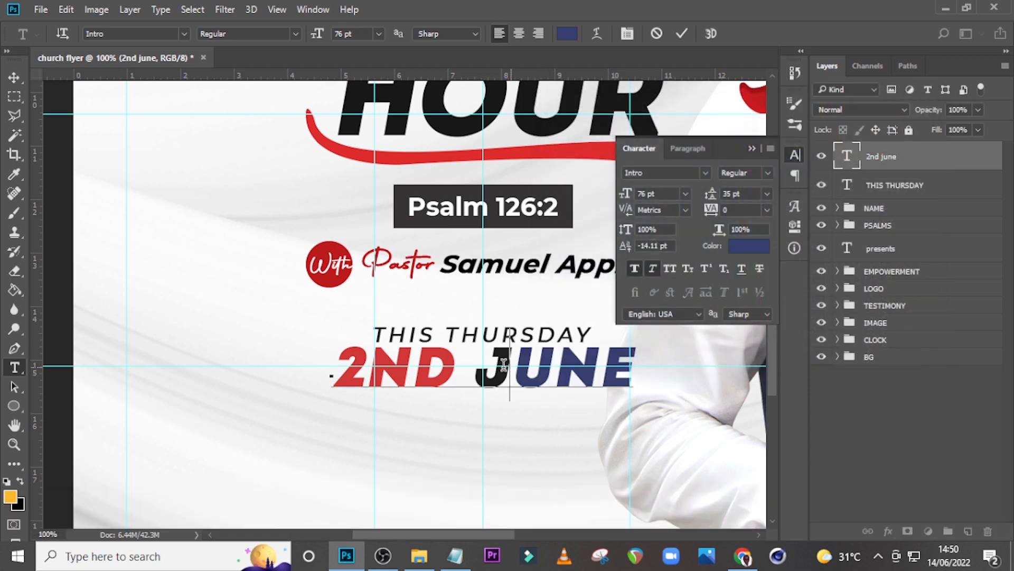
left_click_drag(508, 364, 474, 365)
left_click(749, 246)
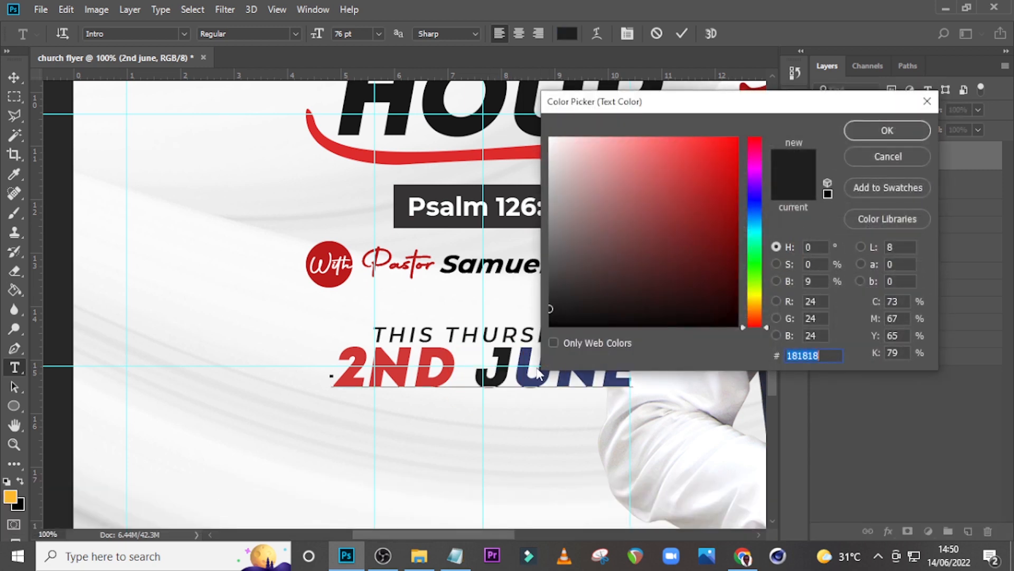
left_click(522, 375)
left_click(865, 130)
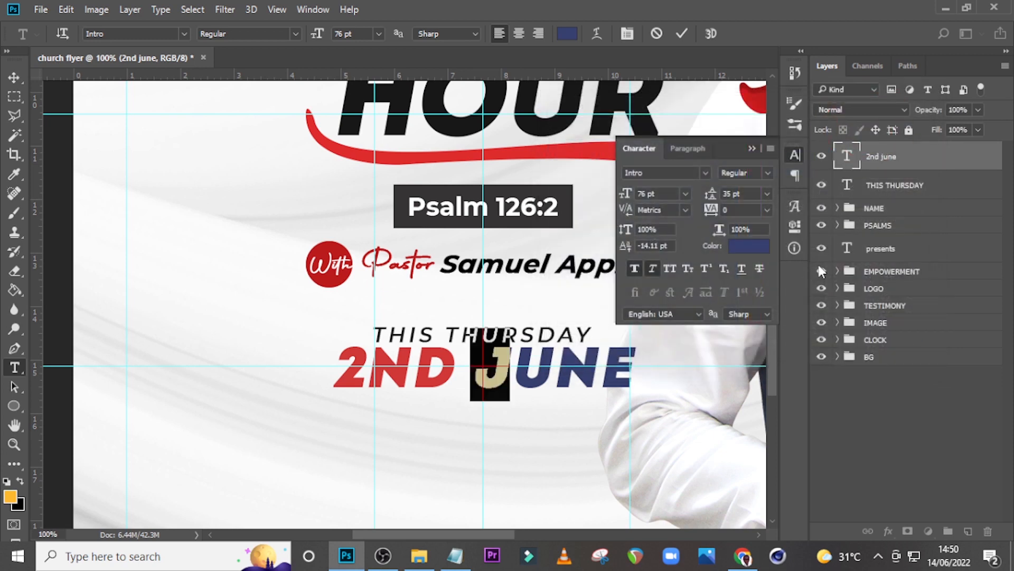
left_click(881, 167)
key("v")
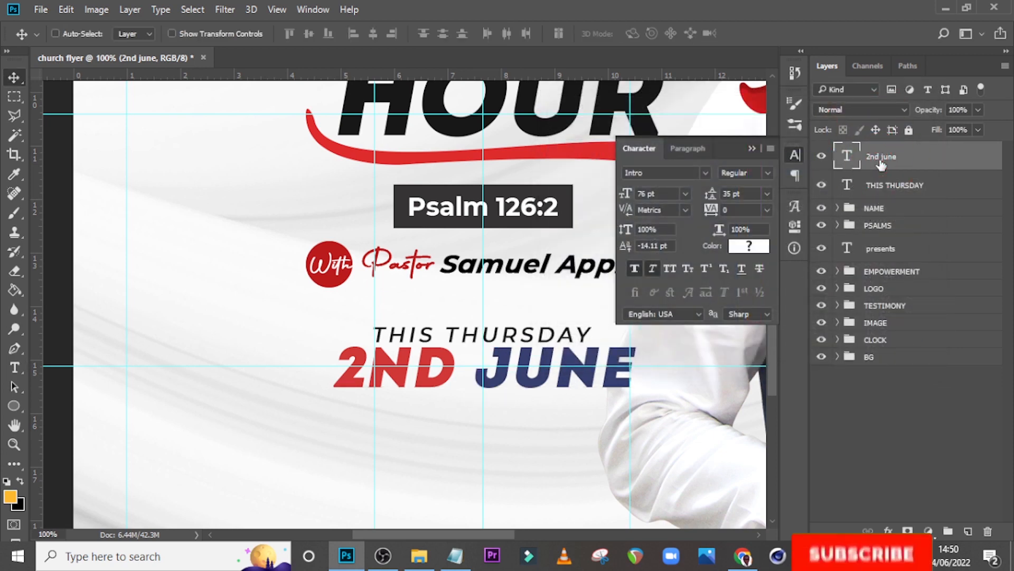
left_click(751, 148)
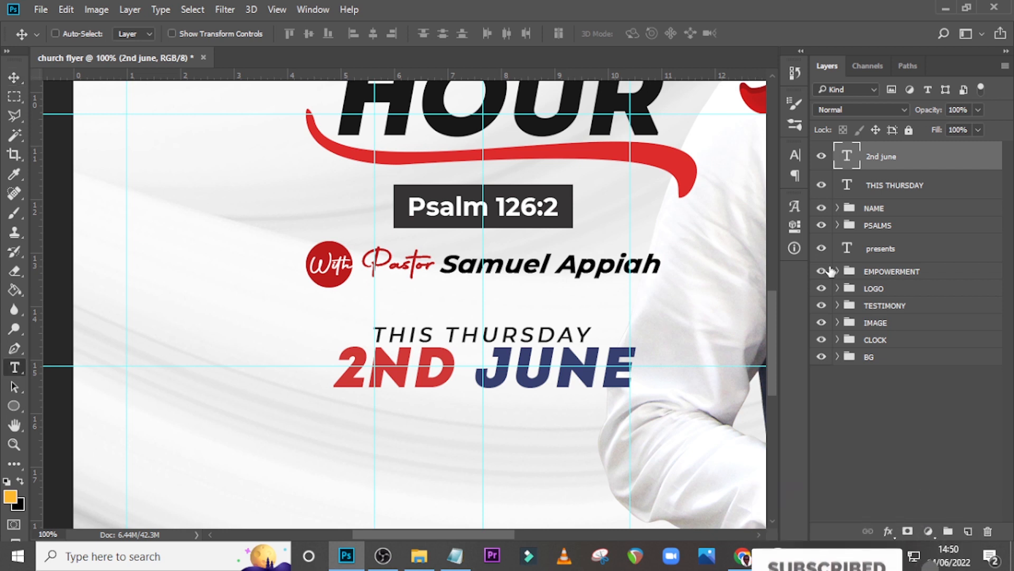
Copy TIME from the notes file in Notepad and paste it as a new text layer below the 2nd june text.
key("t")
left_click(306, 425)
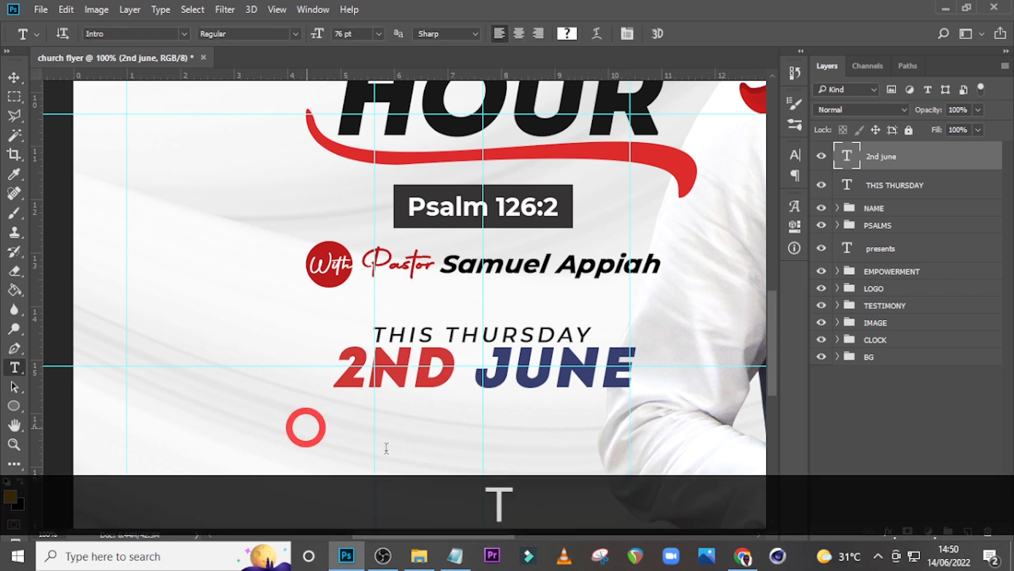
left_click(454, 556)
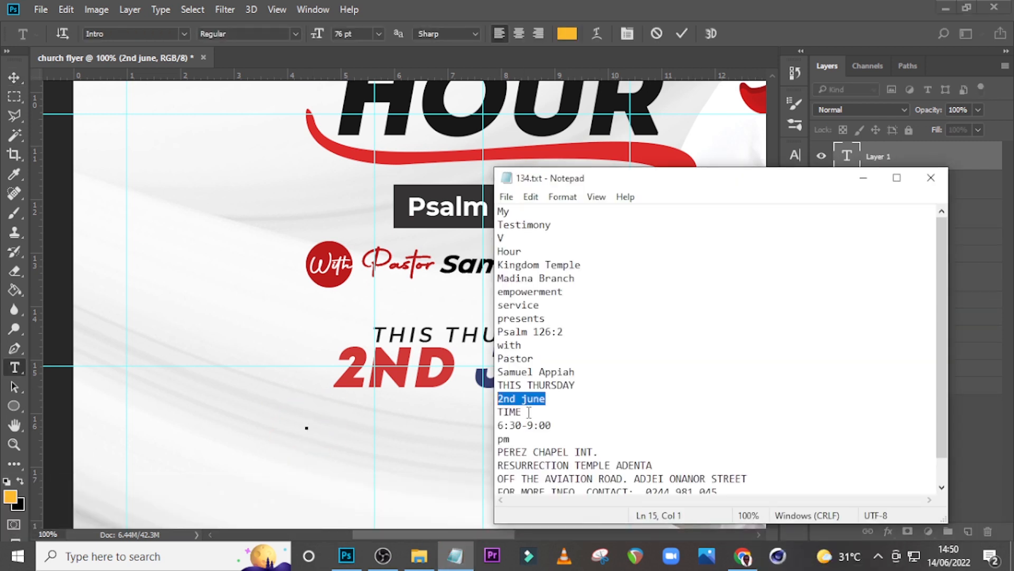
left_click_drag(529, 412, 496, 411)
key("ctrl+c")
left_click(664, 7)
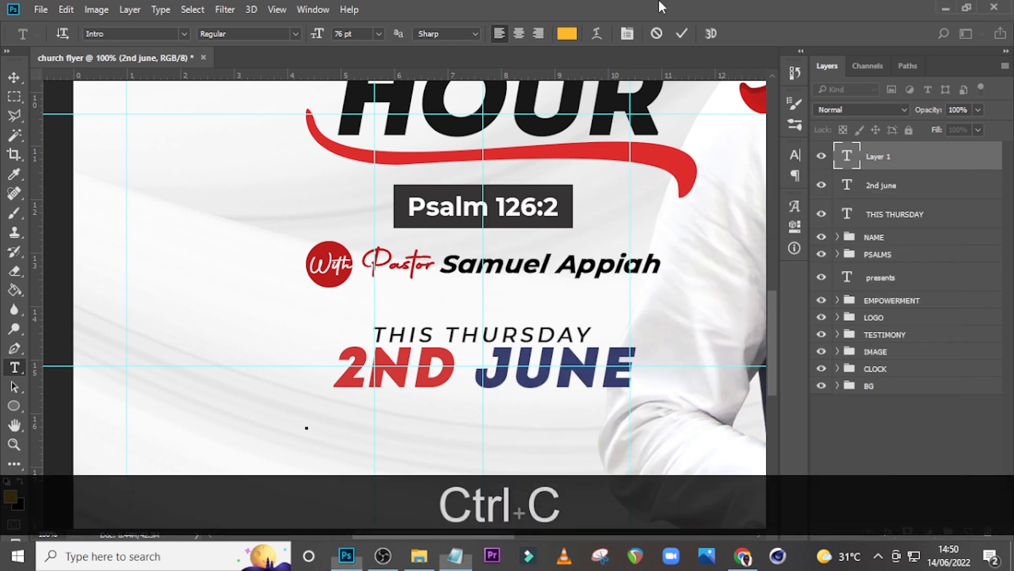
key("ctrl+v")
left_click(864, 158)
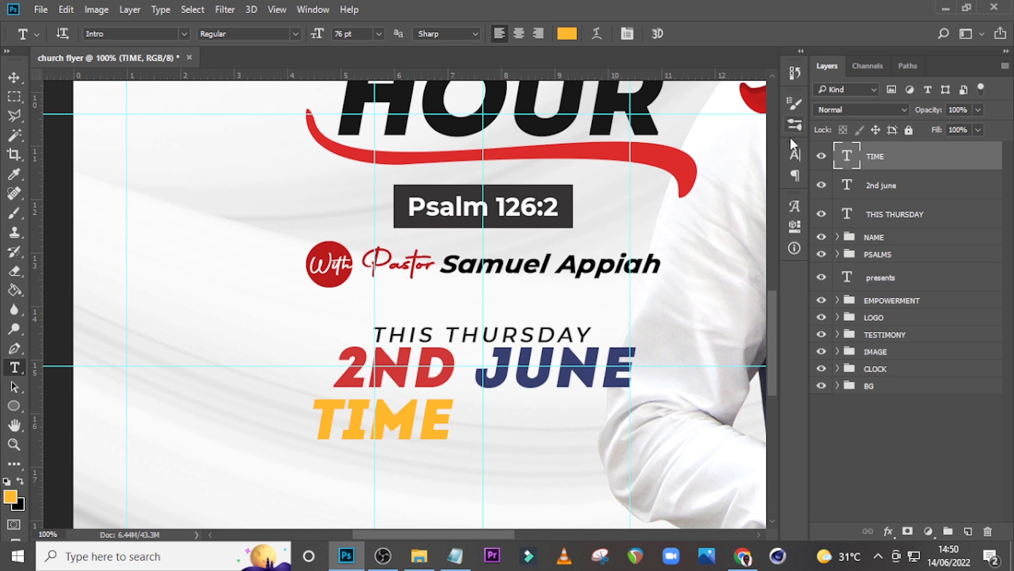
Set the TIME text to Montserrat Black at 55 pt.
left_click(795, 155)
left_click(706, 175)
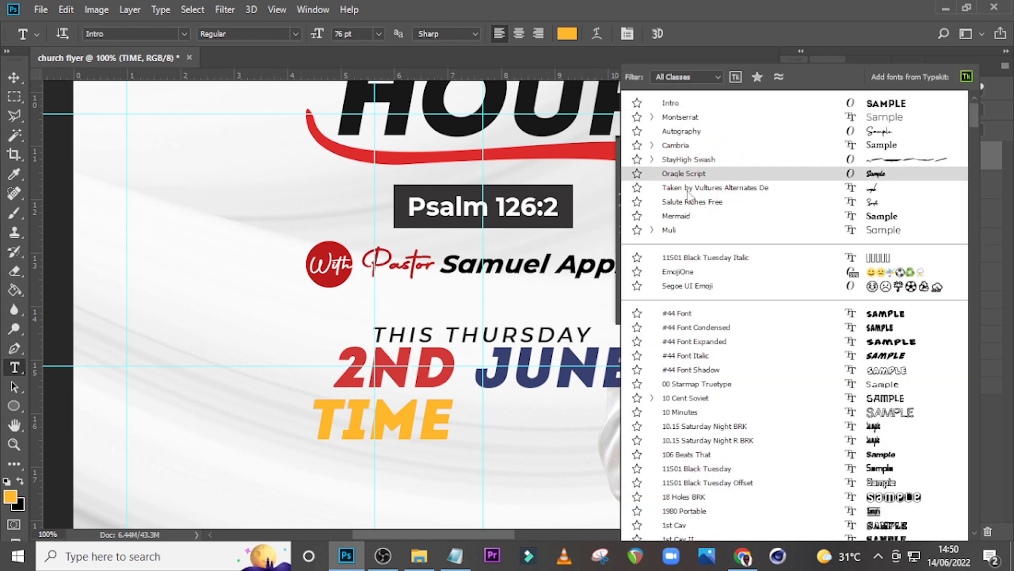
left_click(683, 117)
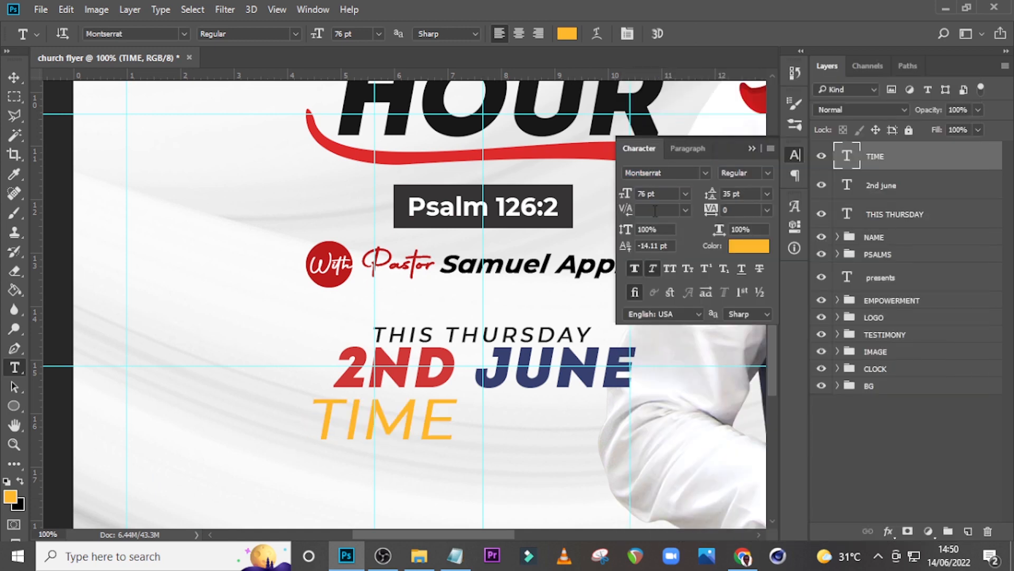
left_click(767, 173)
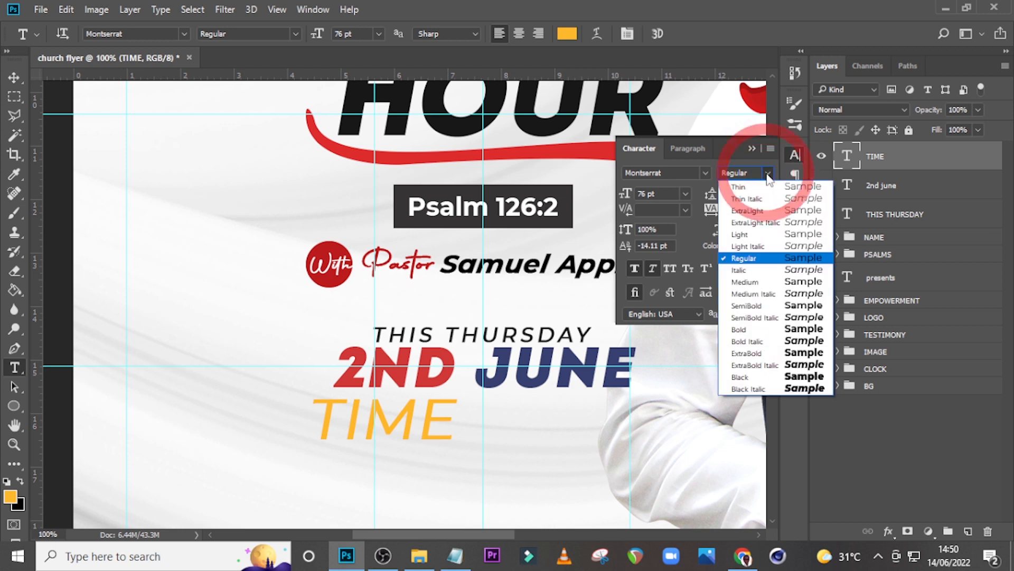
left_click(745, 377)
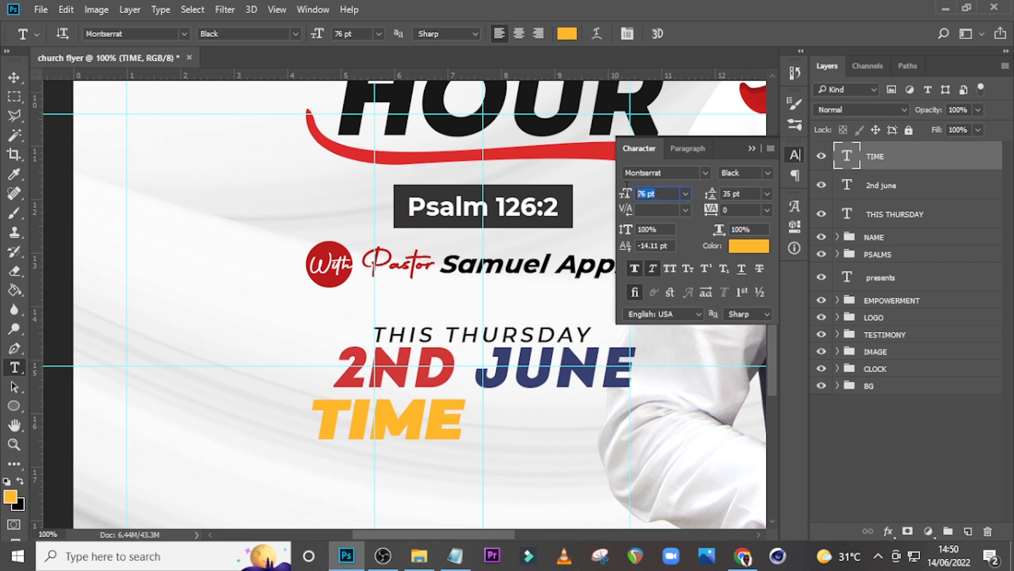
type("55")
key("Return")
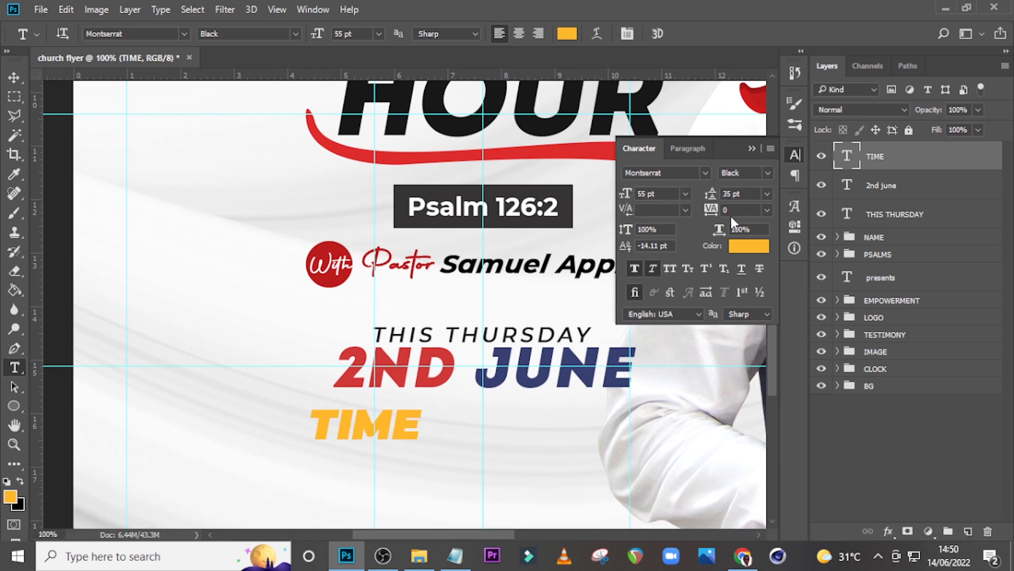
Colour the TIME text black with hex 000000, remove its faux bold and faux italic, and collapse the character settings.
left_click(722, 208)
left_click(743, 247)
left_click(550, 325)
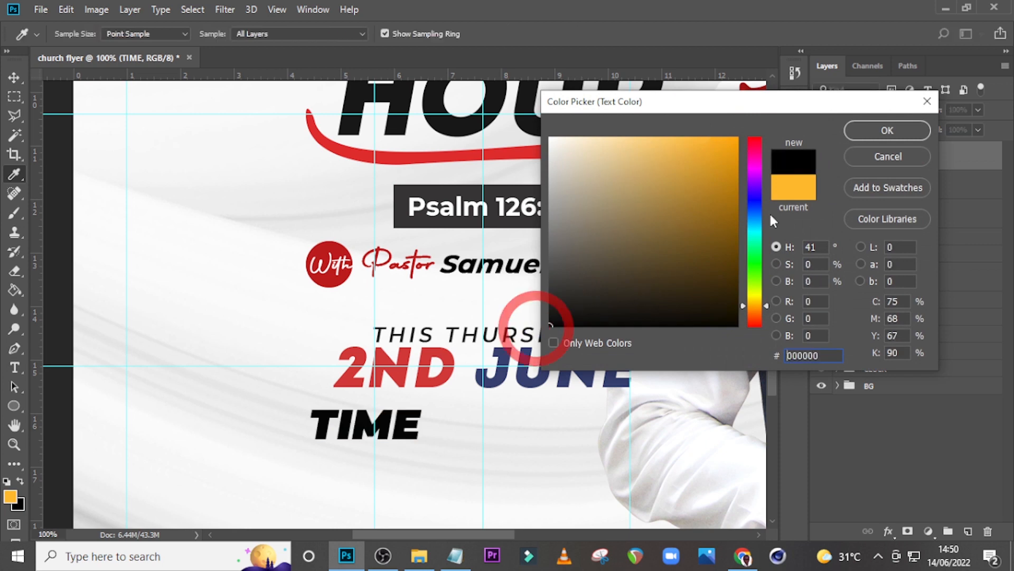
left_click(864, 132)
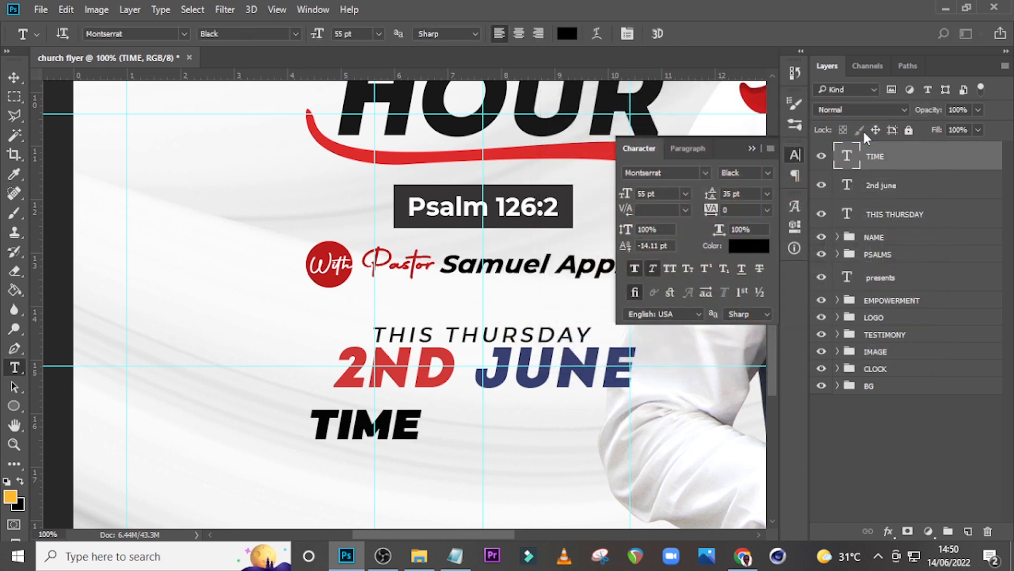
left_click(635, 267)
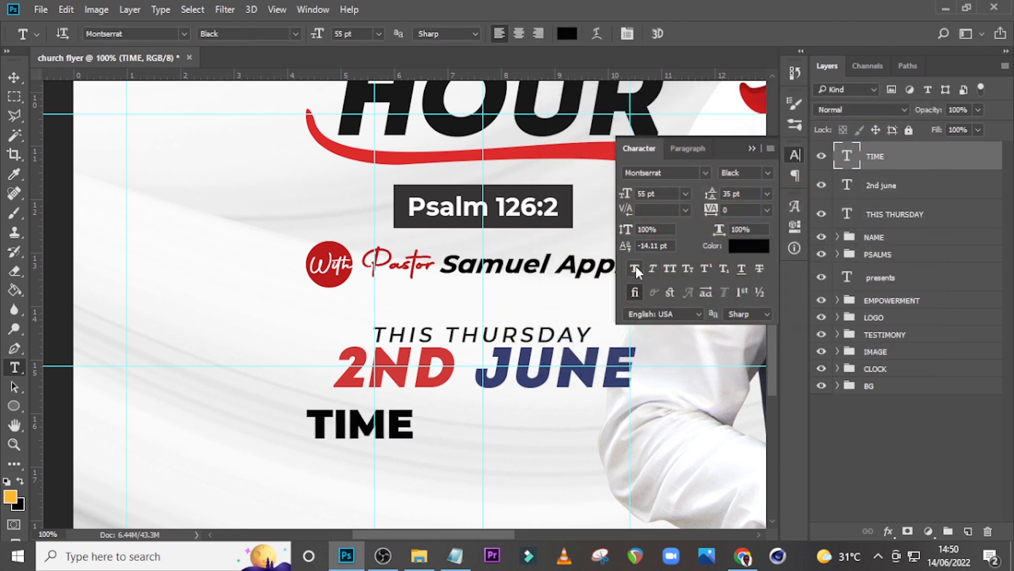
left_click(753, 148)
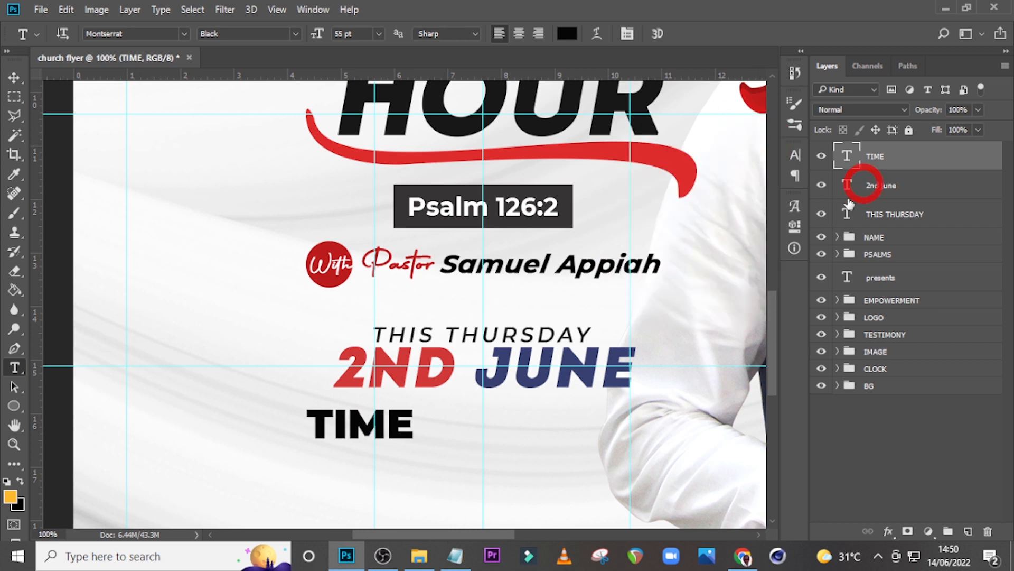
Remove the faux italic and faux bold styles from the 2nd june text.
left_click(865, 186)
left_click(796, 155)
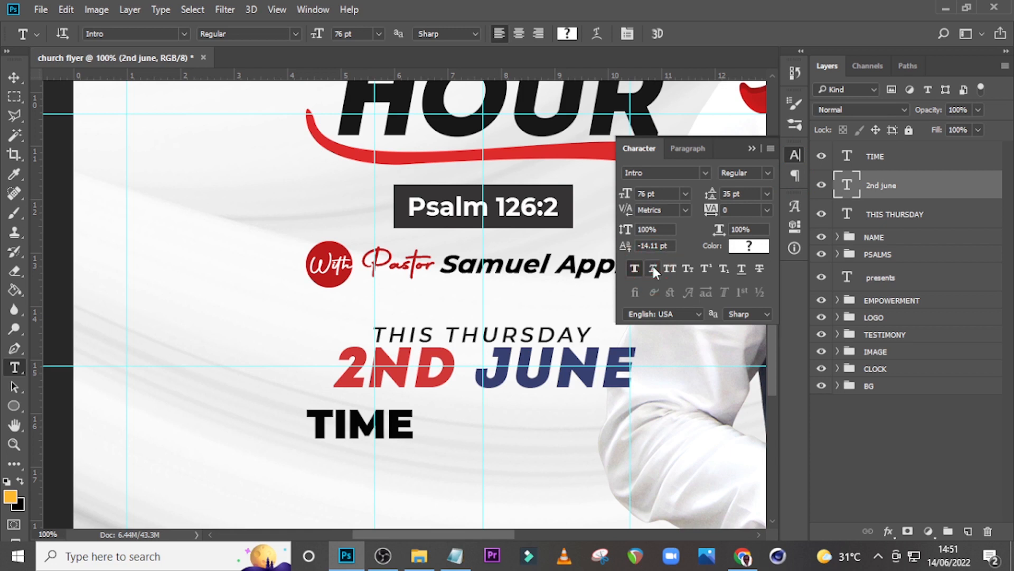
left_click(653, 268)
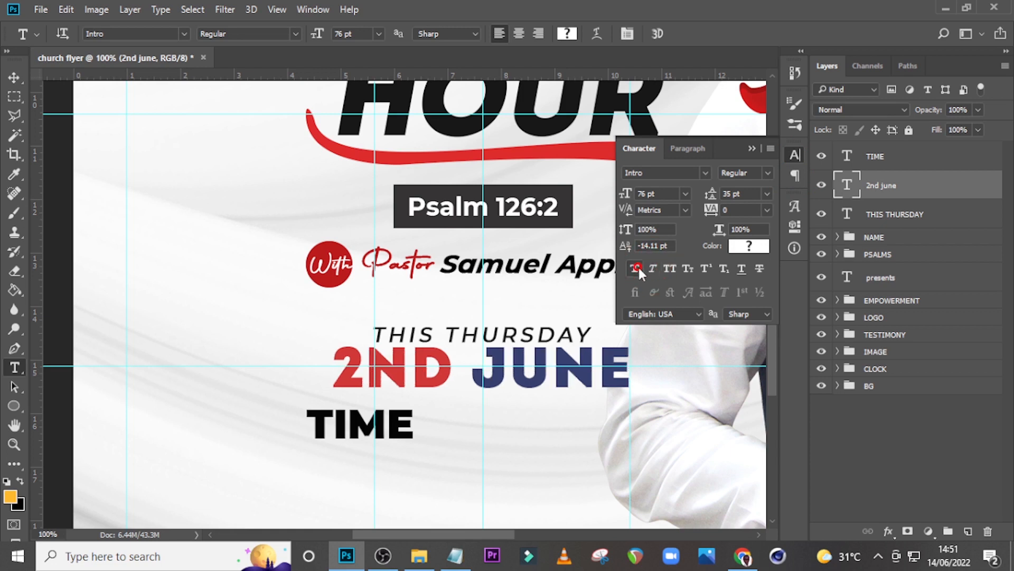
left_click(637, 267)
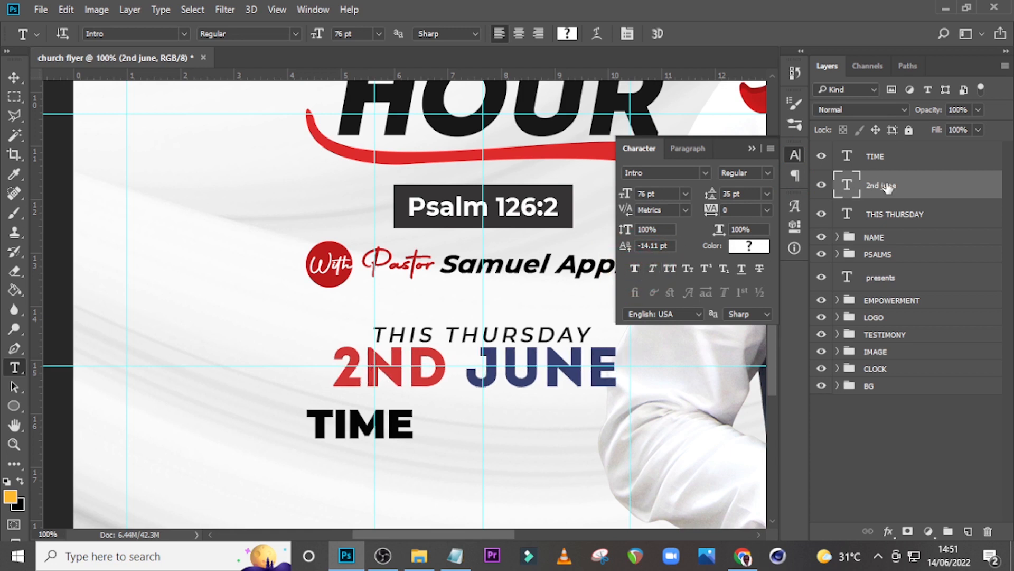
Nudge the TIME text up so it sits close beneath the 2ND JUNE date.
left_click(880, 160)
key("v")
key("shift+Up")
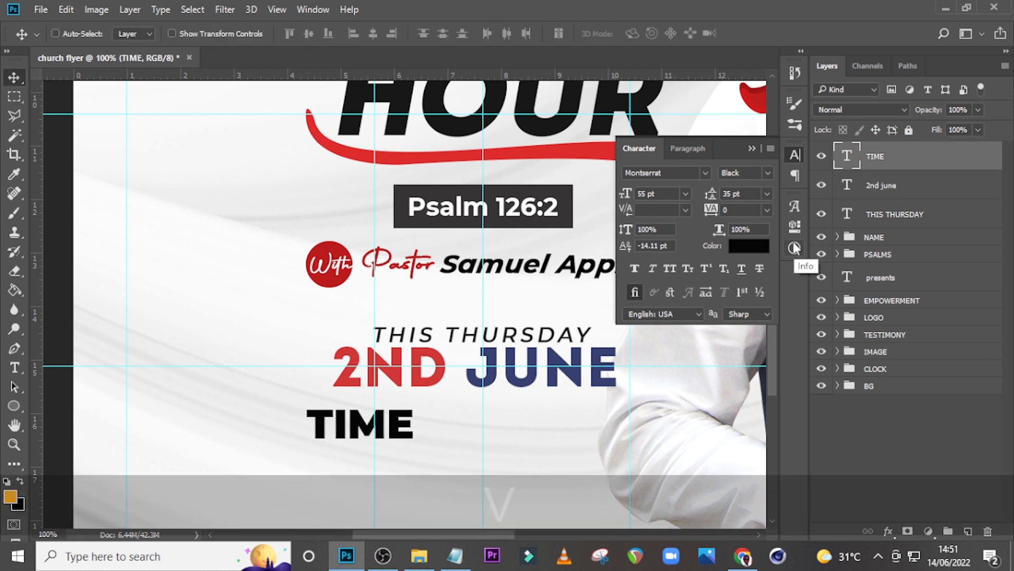
key("shift+Up")
key("Down")
key("Down")
key("Down")
key("Down")
key("Down")
key("Down")
key("Down")
key("Down")
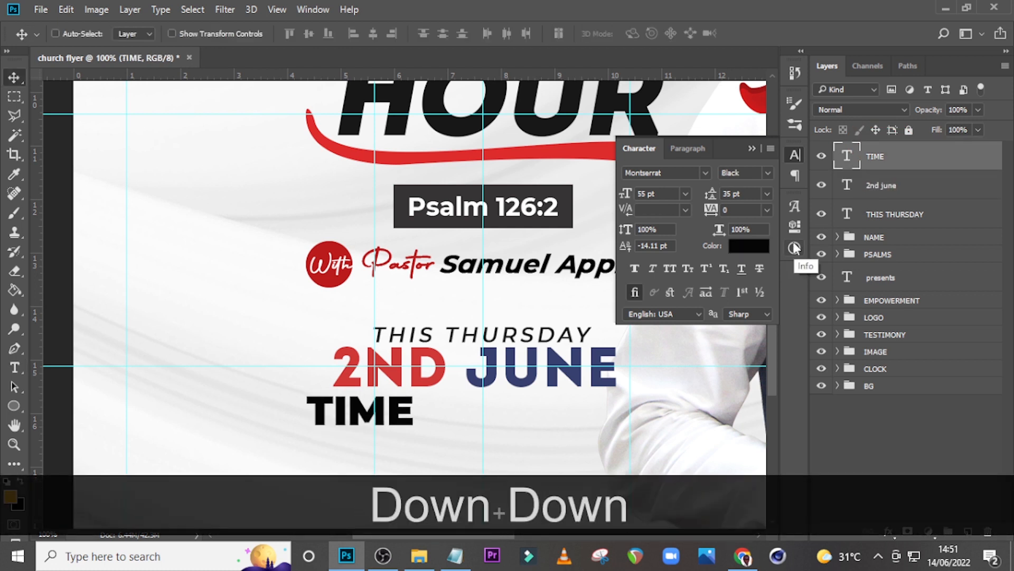
Duplicate the TIME text layer and place the copy beside the original on the same line.
key("ctrl+j")
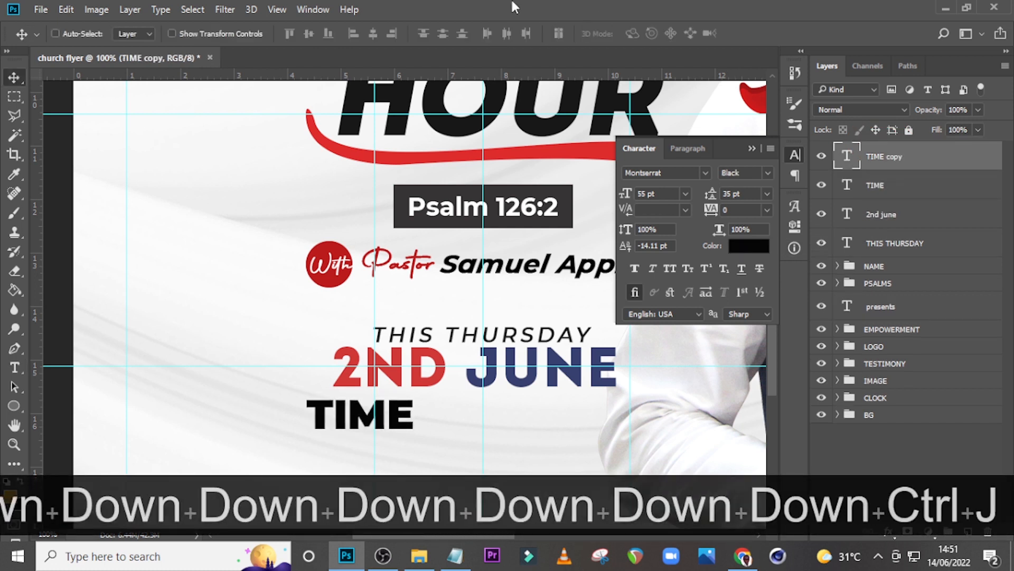
key("v")
left_click_drag(364, 422, 502, 431)
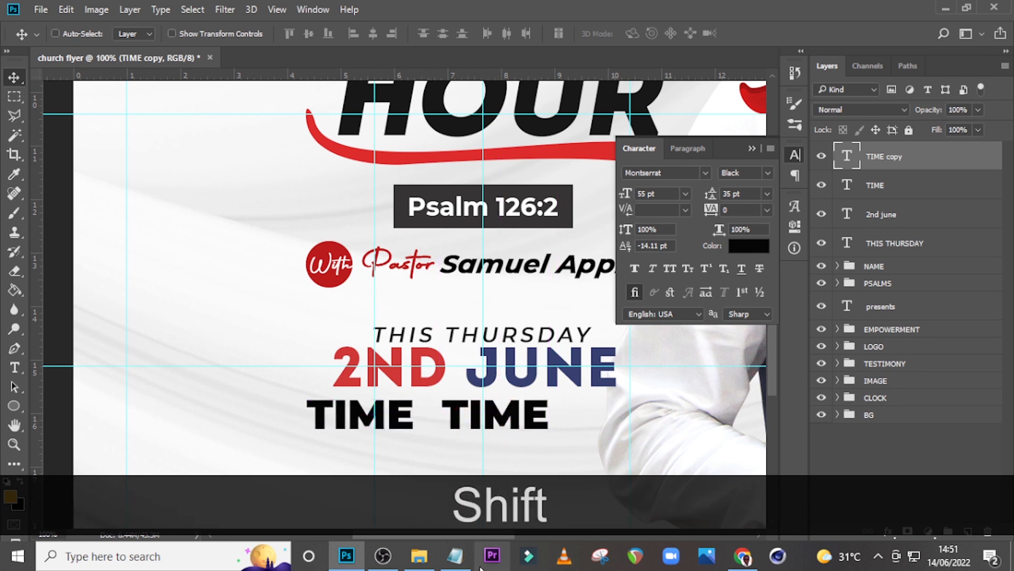
Copy 6:30-9:00 from the notes file in Notepad and replace the duplicated TIME text with it.
left_click(455, 555)
left_click_drag(553, 421, 468, 419)
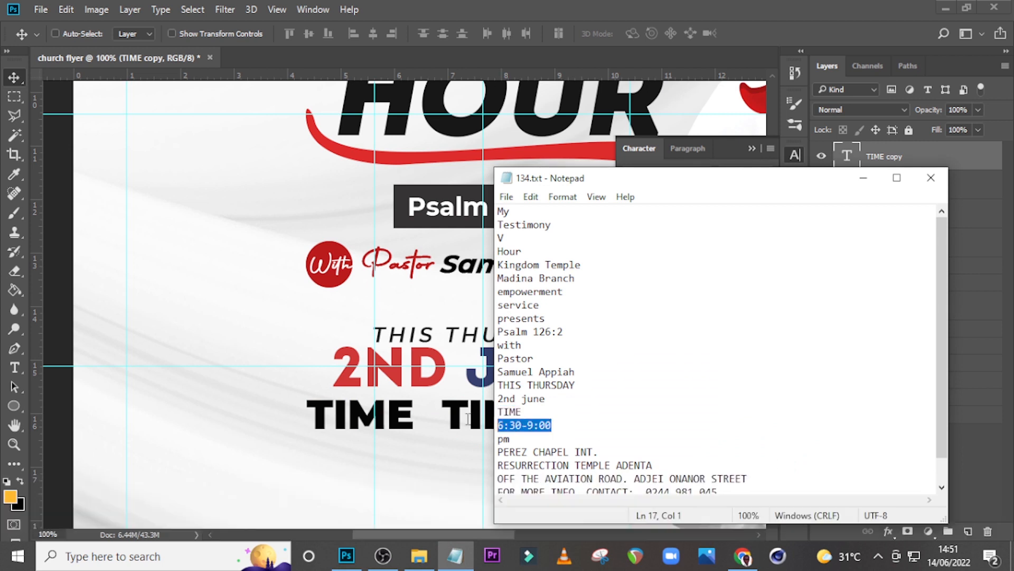
key("ctrl+c")
left_click(663, 6)
double_click(846, 158)
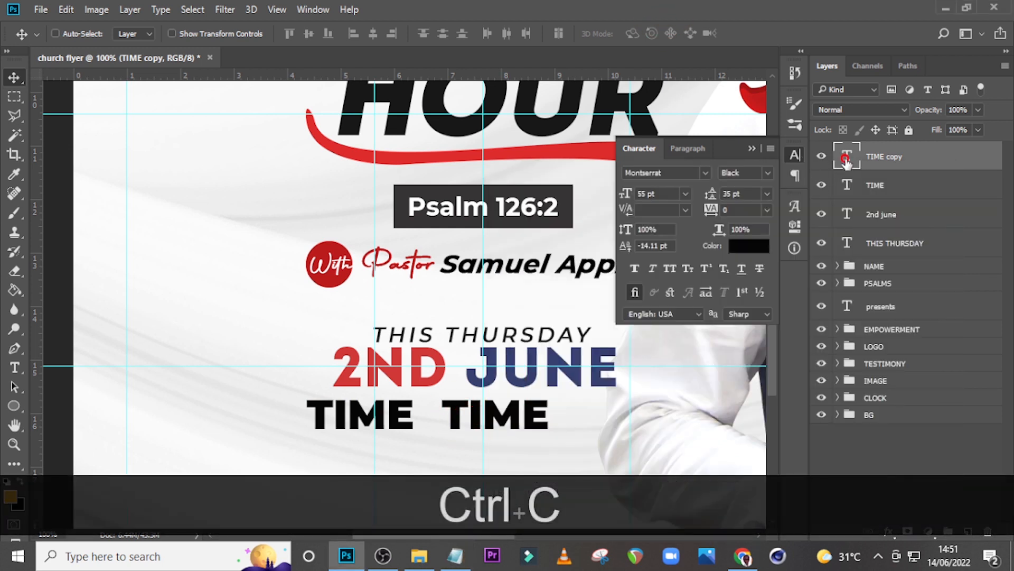
key("ctrl+v")
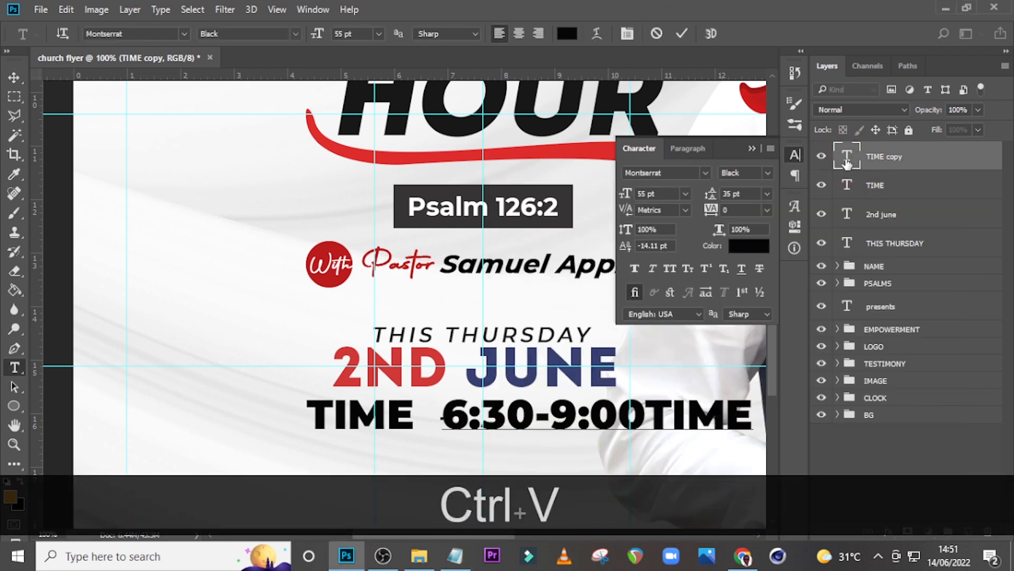
double_click(846, 156)
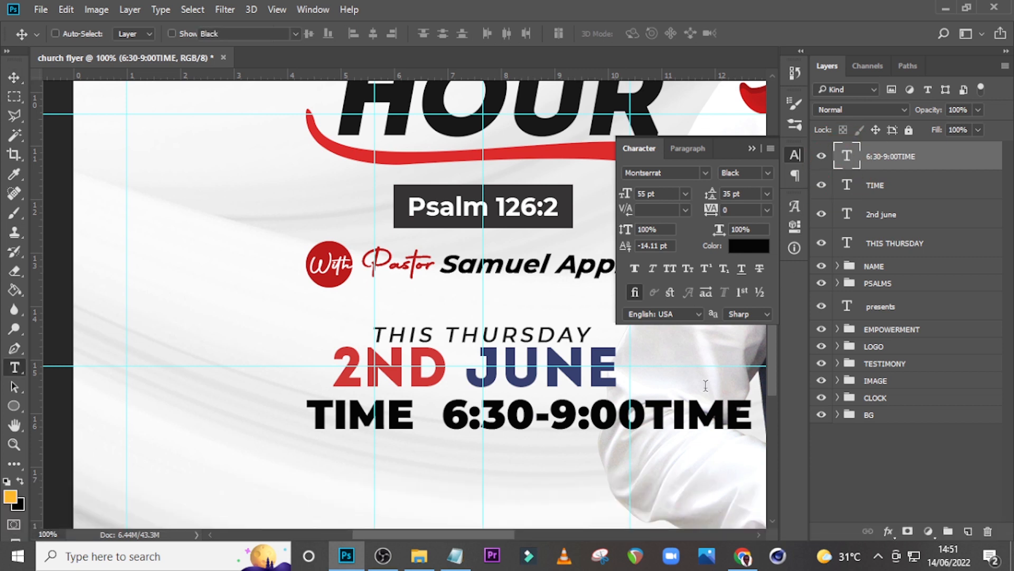
left_click_drag(646, 414, 739, 413)
key("Delete")
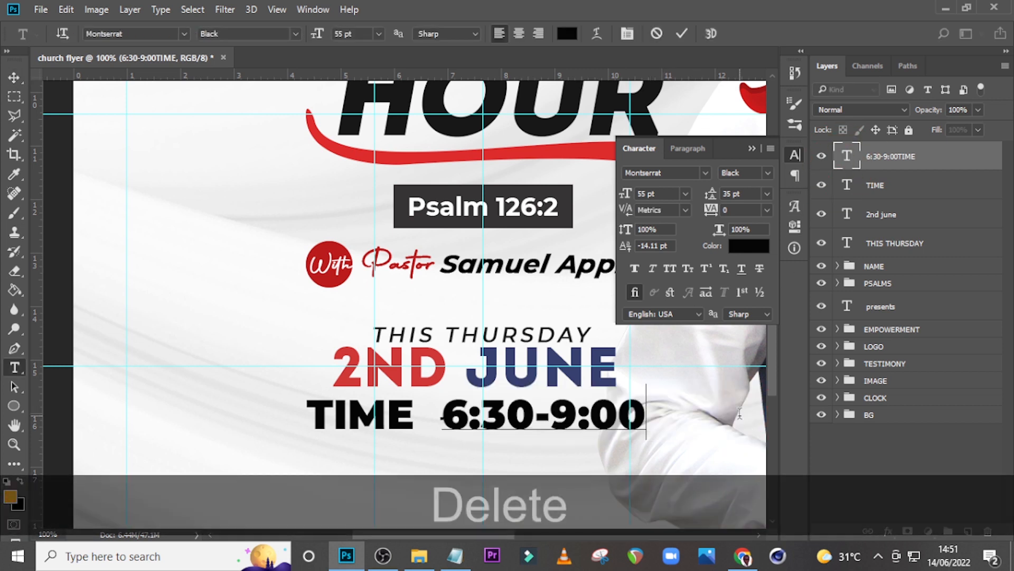
Nudge the 6:30-9:00 text left so it sits close beside the word TIME.
left_click(889, 168)
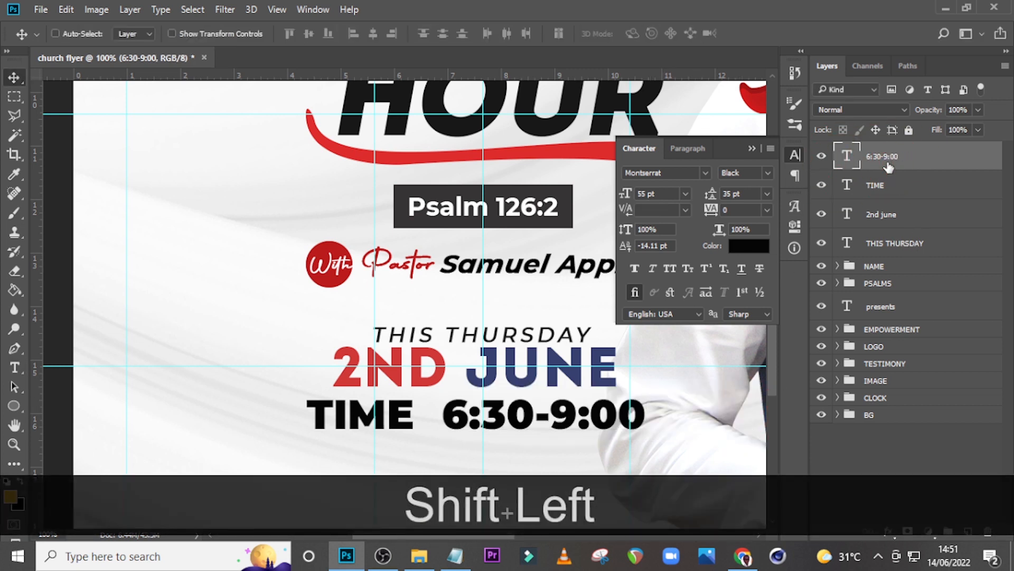
key("shift+Left")
key("shift+Left")
key("shift+Left")
key("shift+Right")
key("Left")
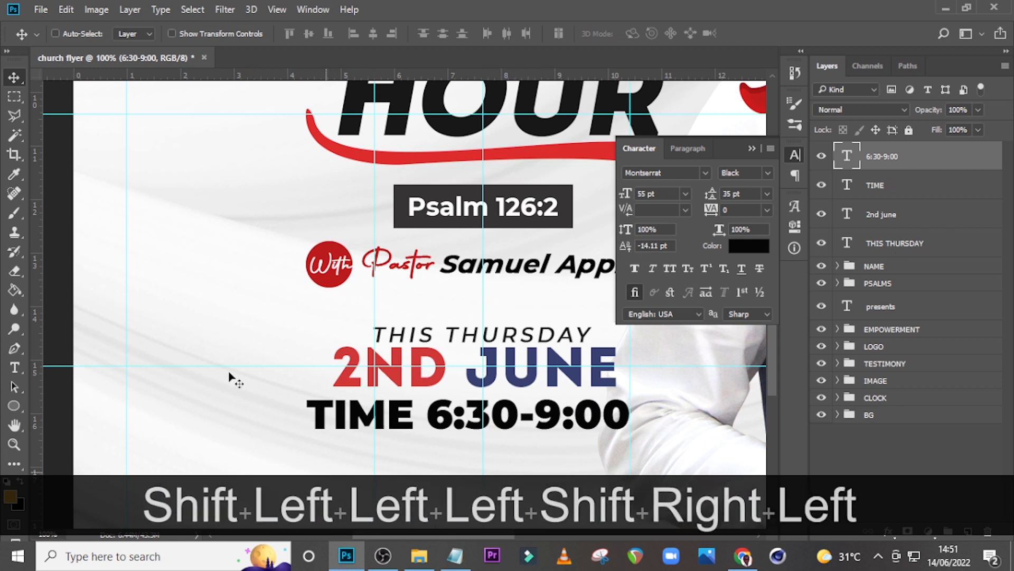
Draw a rectangle shape of about 165 by 54 px over the word TIME.
left_click(14, 406)
left_click(18, 405)
left_click(50, 411)
left_click_drag(299, 395, 421, 435)
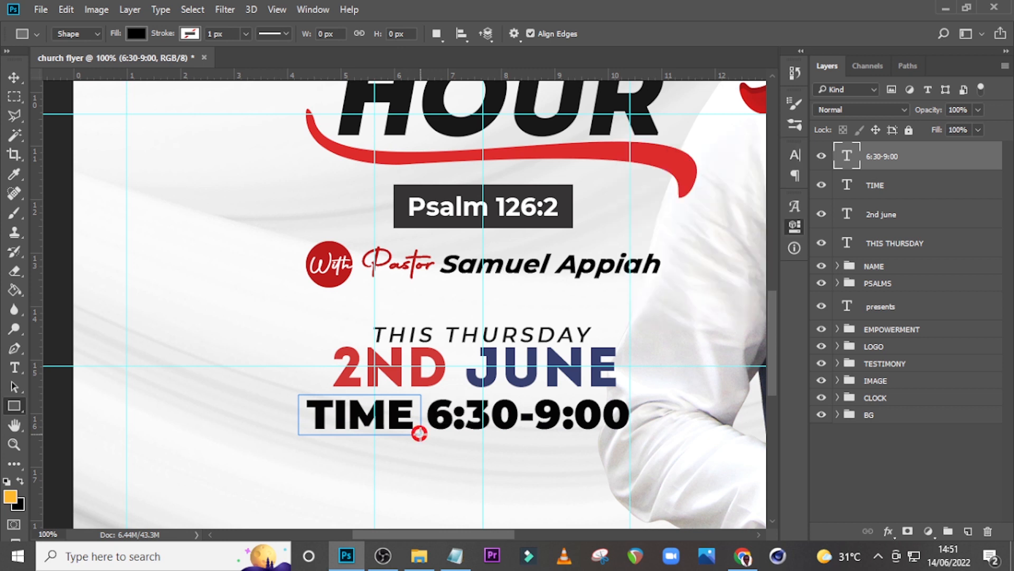
Duplicate the black rectangle, move the copy over the 6:30-9:00 text and stretch its width to 186.67%.
left_click(892, 159)
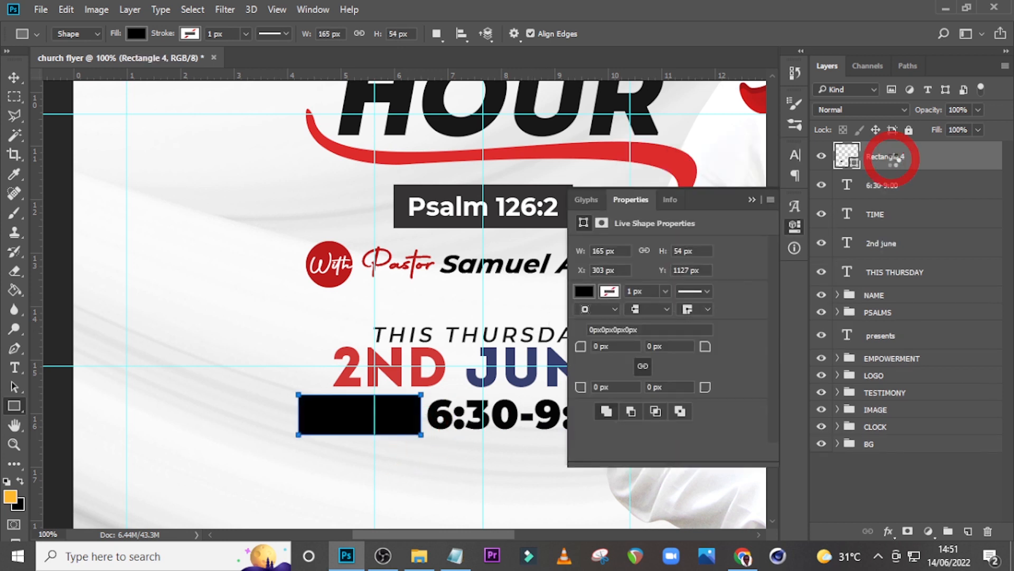
key("ctrl+j")
key("v")
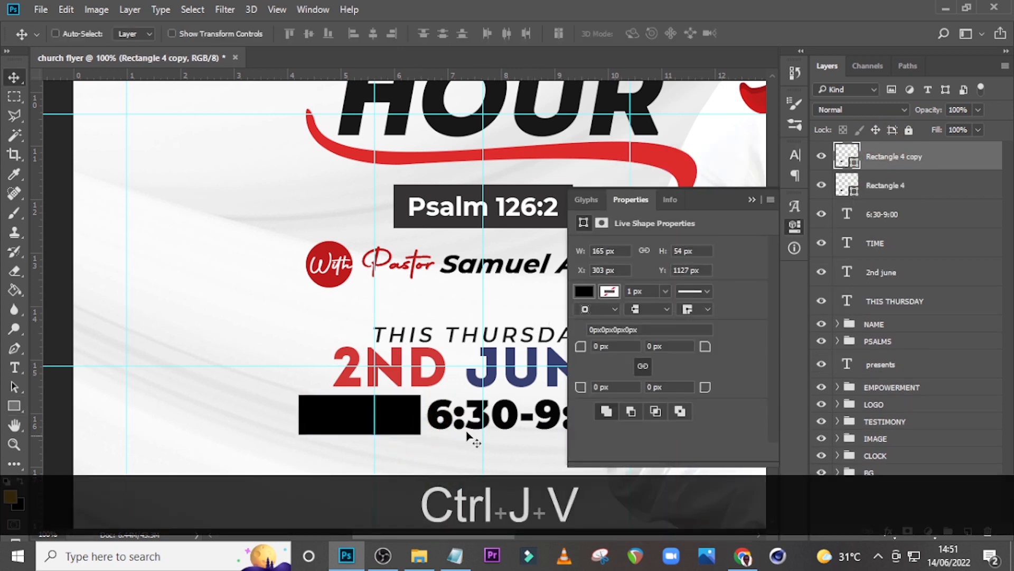
left_click(795, 226)
left_click_drag(377, 415, 641, 426)
key("shift+ctrl+t")
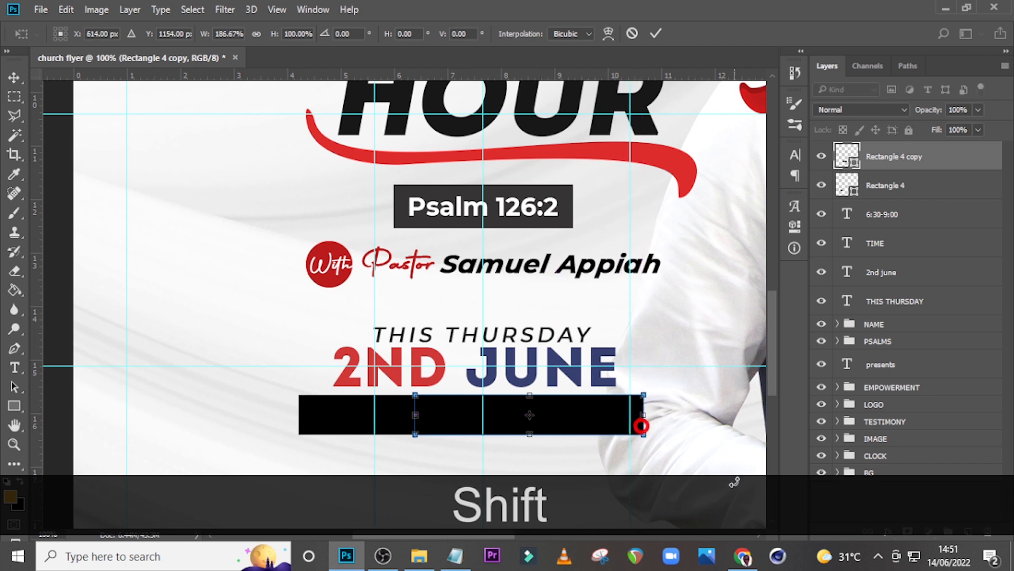
key("Return")
Nudge the wide rectangle left so its far edge ends just past the 6:30-9:00 text.
key("v")
key("shift+Left")
key("Left")
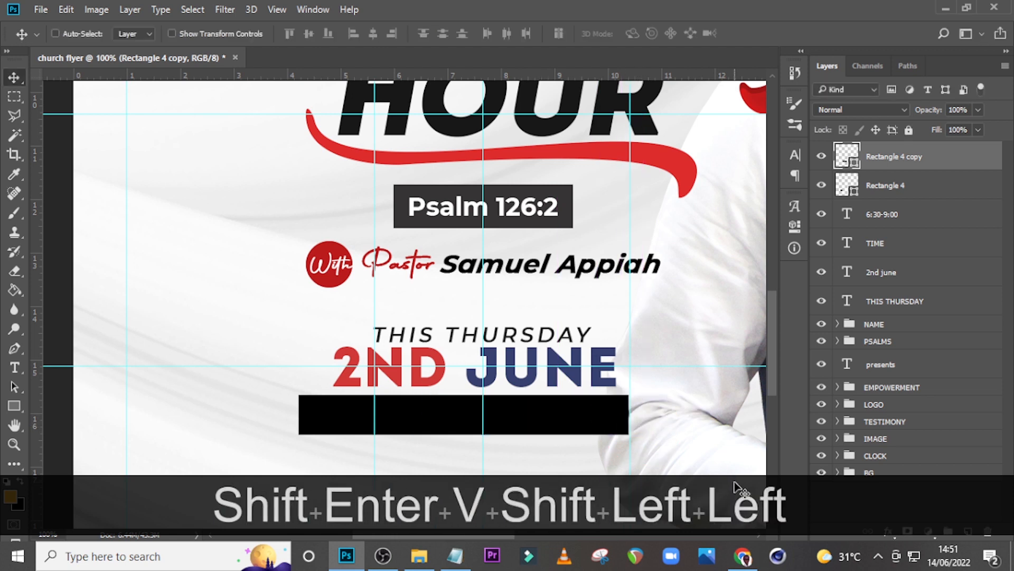
key("shift+Right")
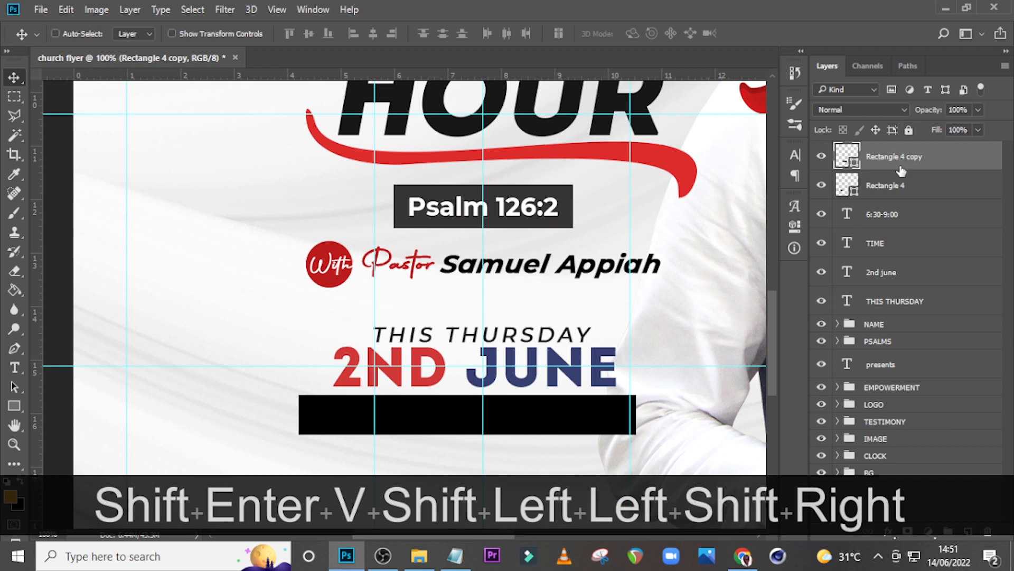
Stack the small rectangle above the wide one and move both layers below the TIME text layer.
left_click_drag(900, 196, 876, 154)
left_click(879, 196, "ctrl")
left_click_drag(879, 195, 878, 248)
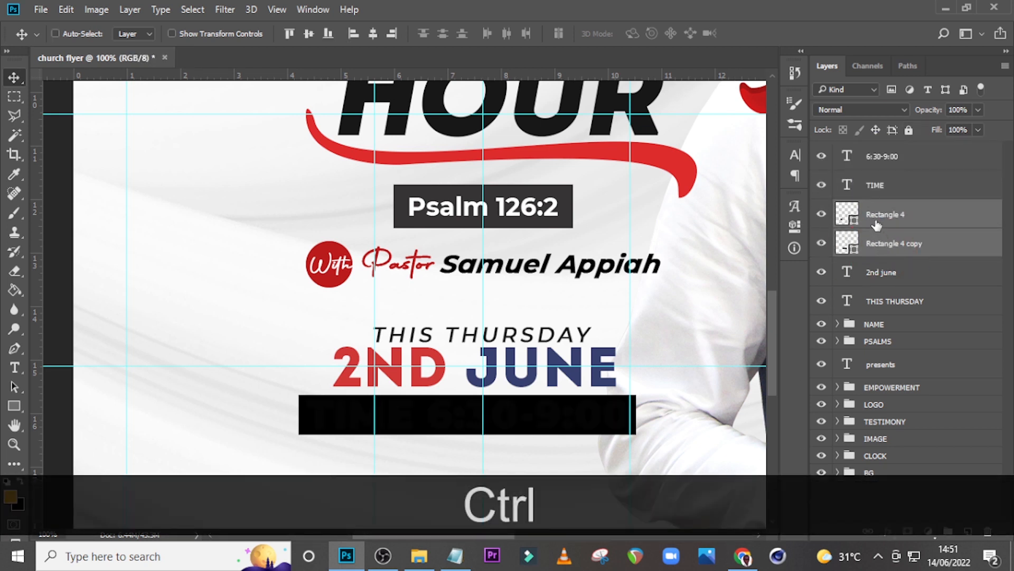
Set the fill colour of the small rectangle behind TIME to FFB924.
left_click(871, 215)
left_click(821, 214)
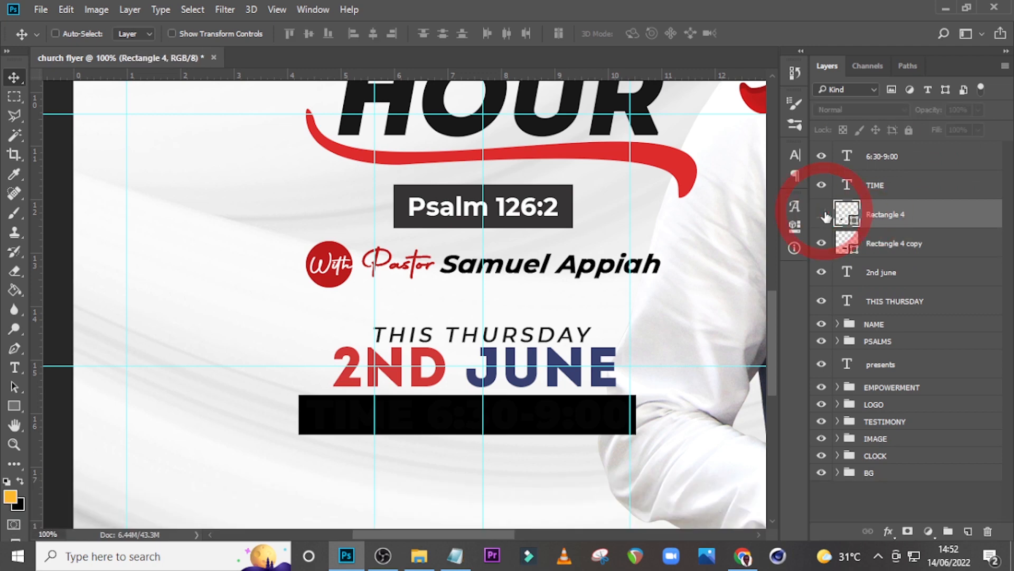
left_click(822, 214)
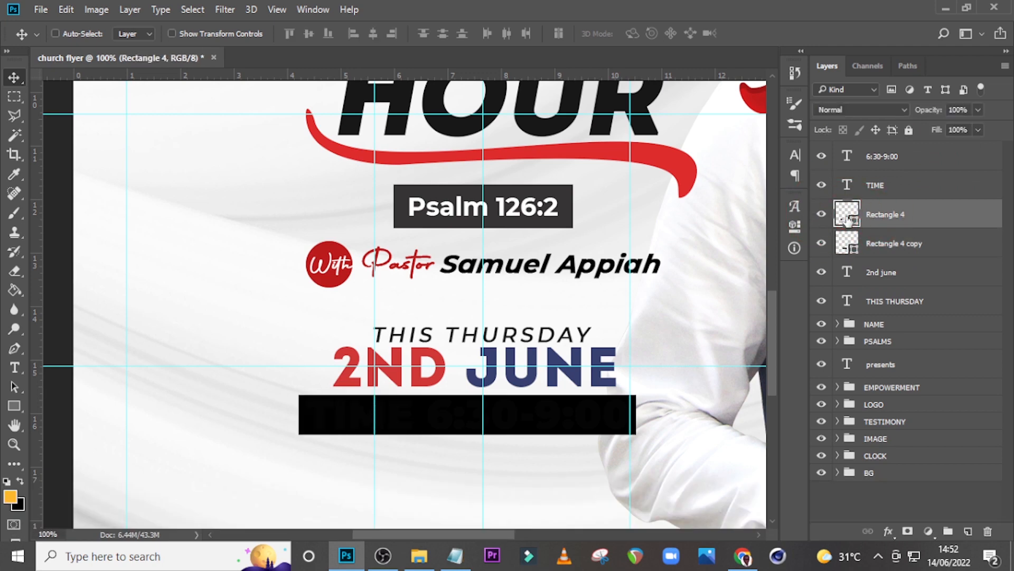
double_click(847, 218)
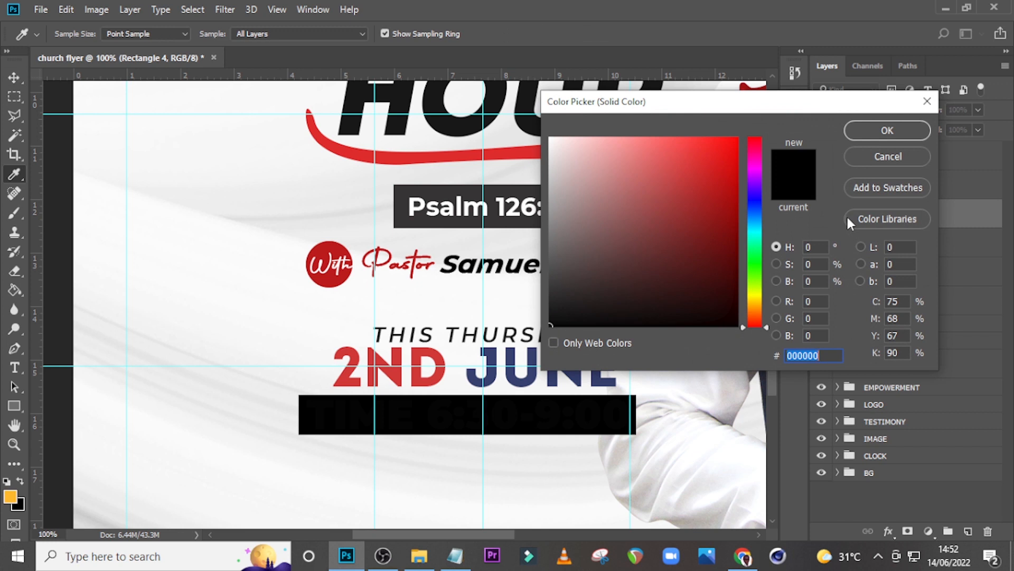
type("FF")
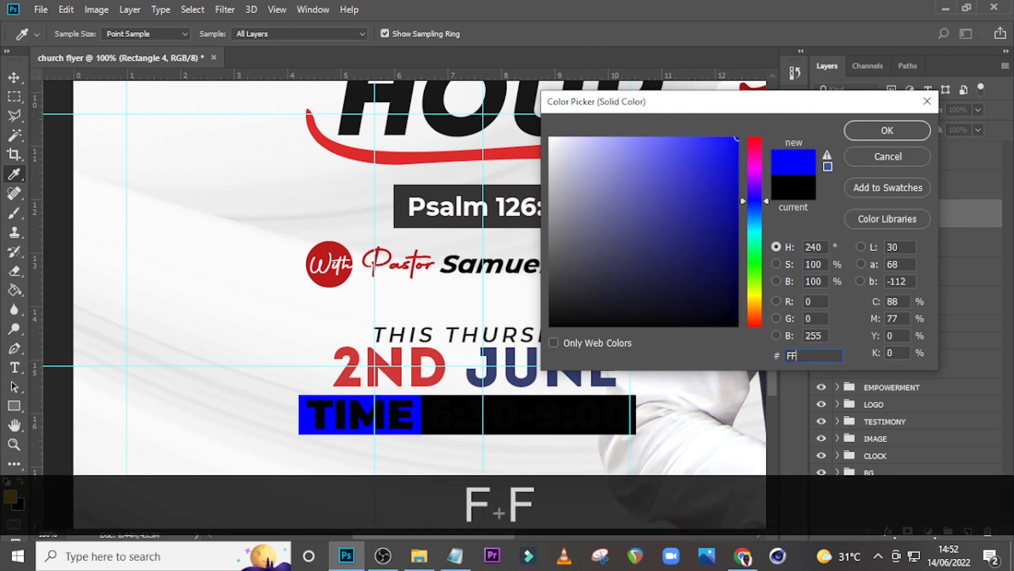
type("B924")
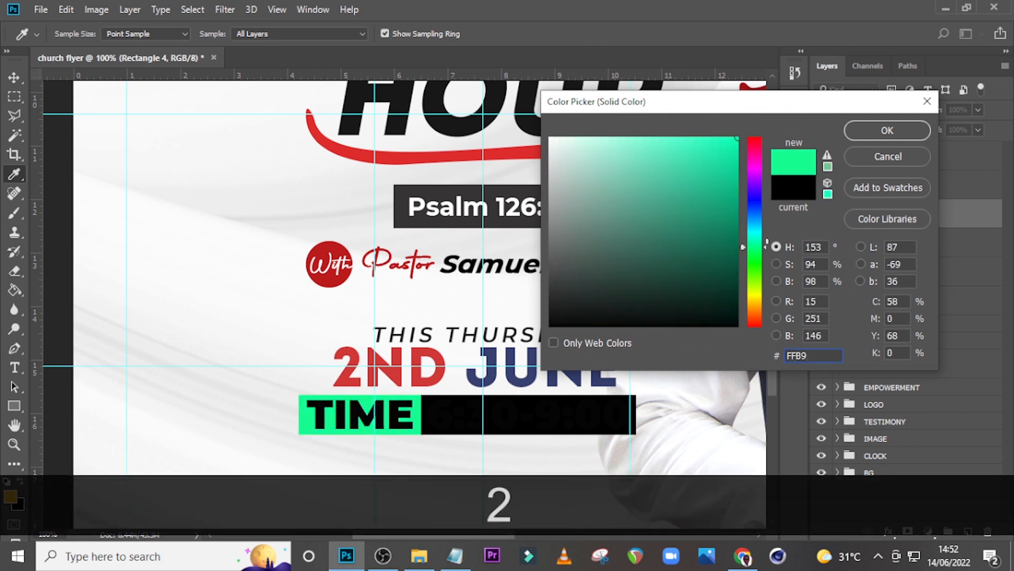
left_click(872, 131)
Set the fill colour of the wide rectangle behind 6:30-9:00 to D73C3C.
double_click(841, 247)
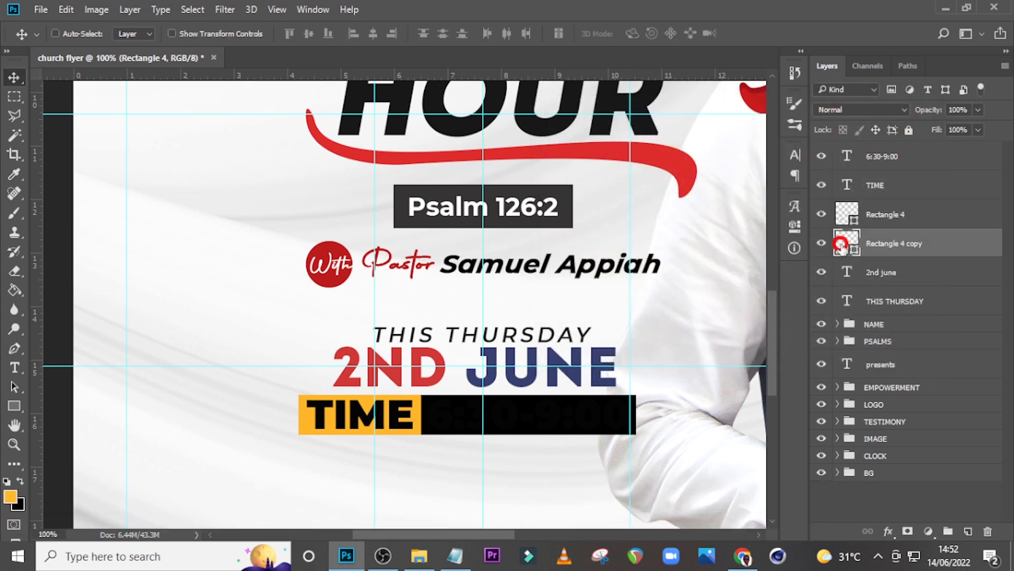
type("D")
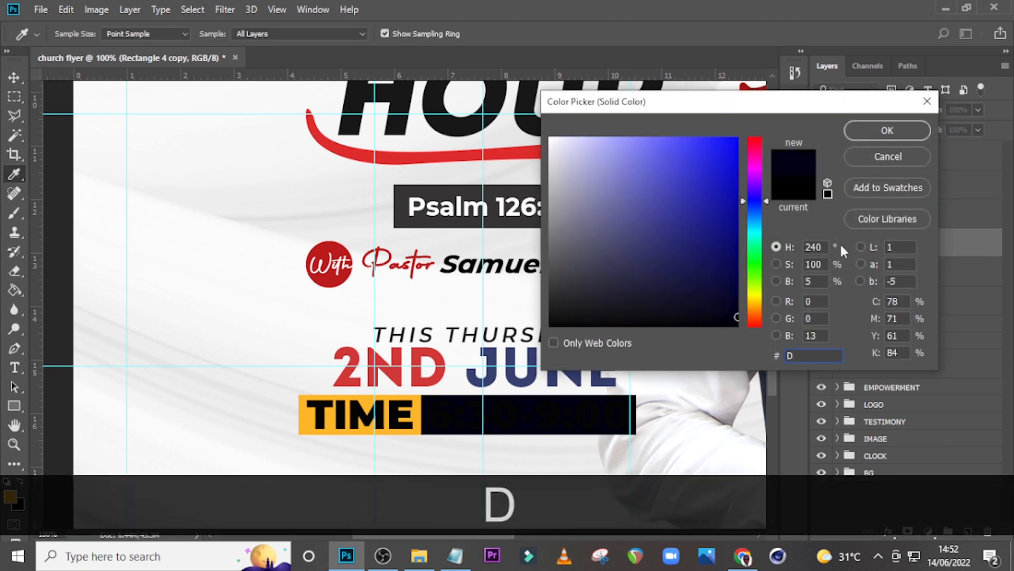
type("73")
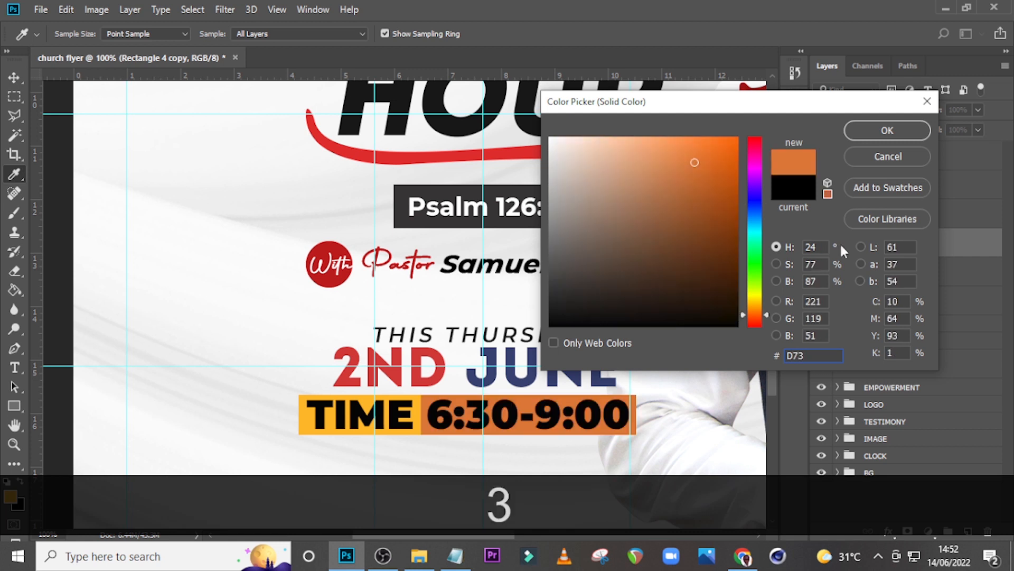
type("C3C")
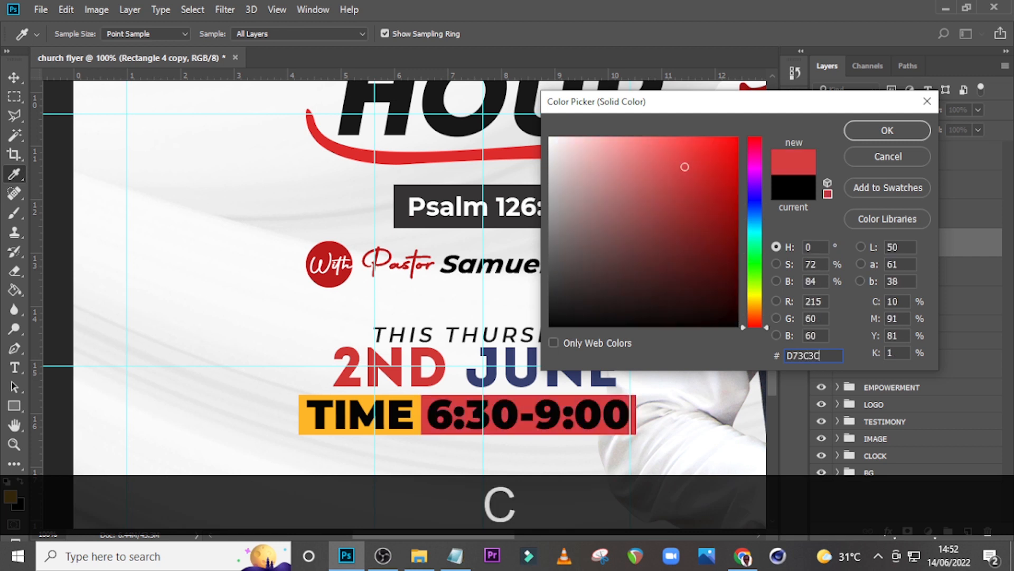
left_click(888, 130)
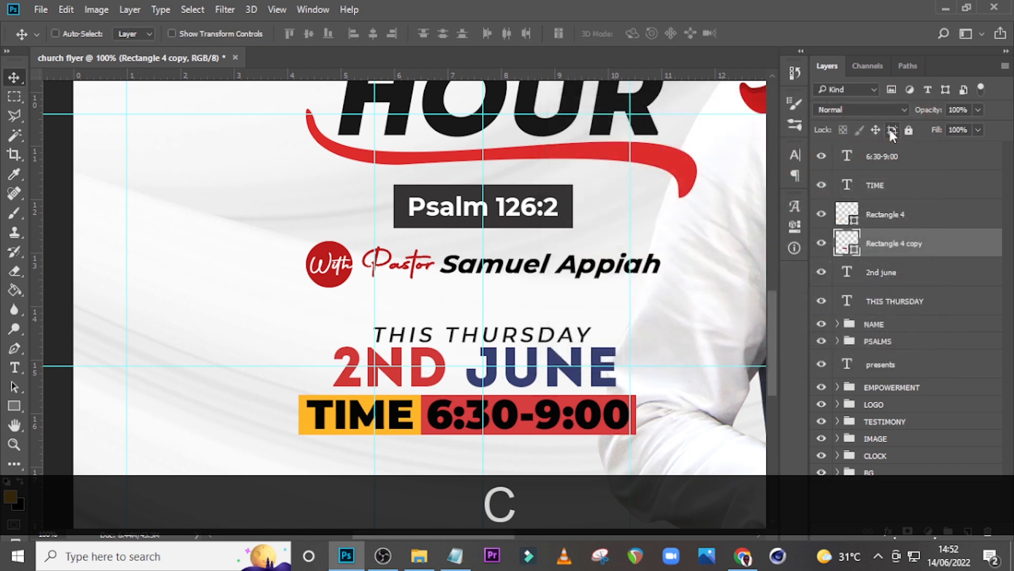
Change the text colour of the 6:30-9:00 layer to white.
left_click(875, 159)
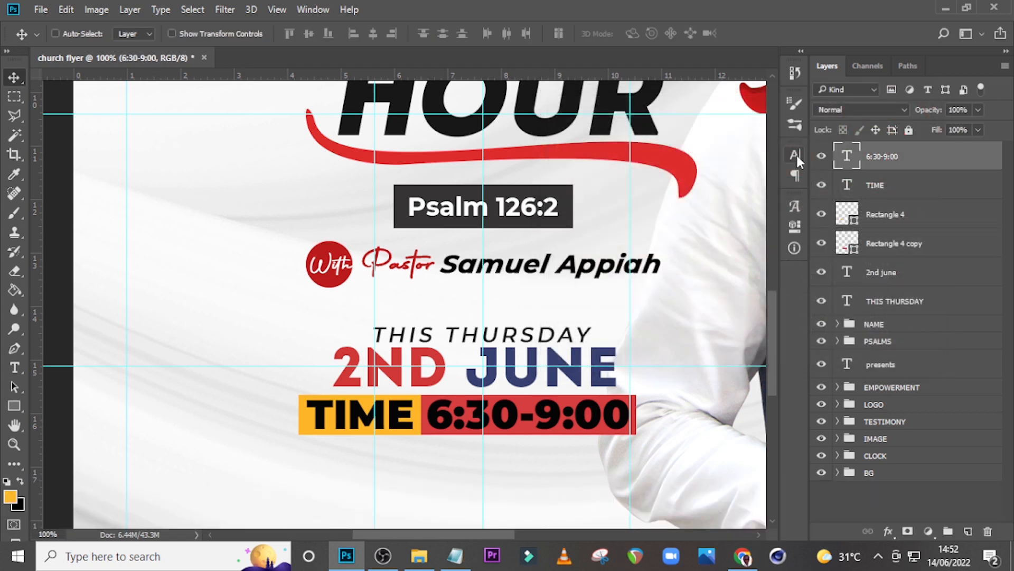
left_click(795, 154)
left_click(760, 254)
type("ffffff")
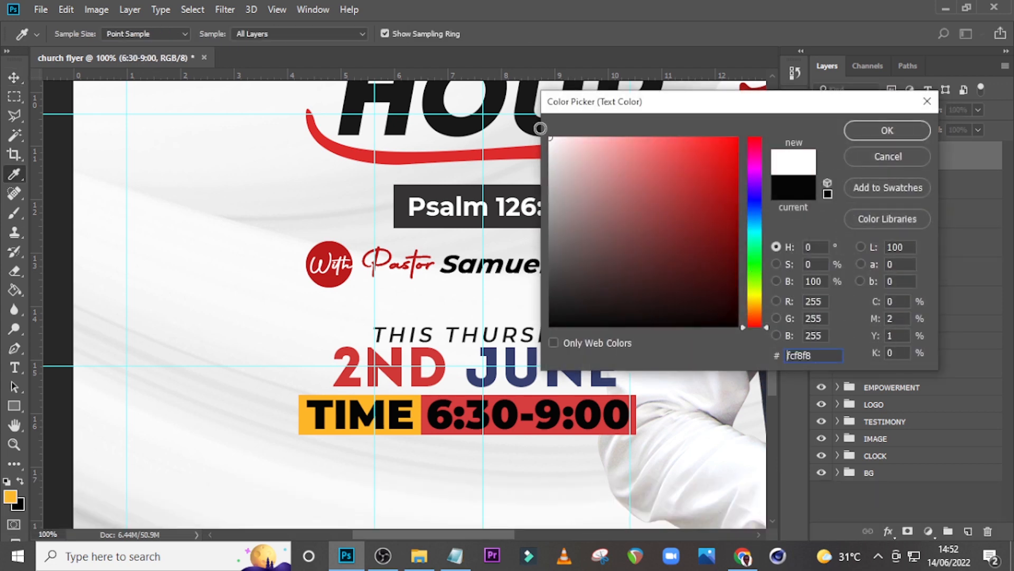
left_click(893, 132)
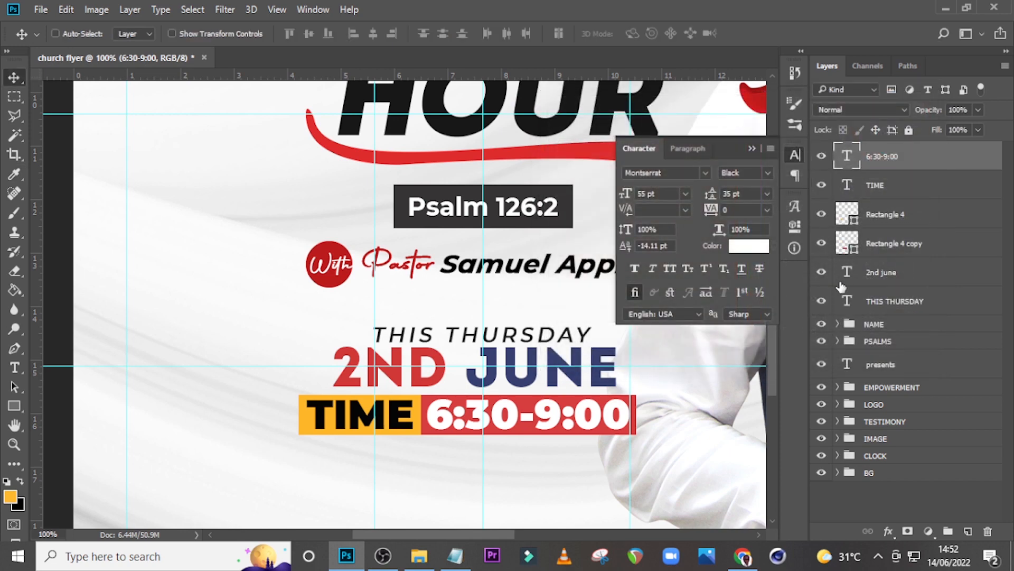
Add a separate text layer reading PM in the empty area below the time line.
key("t")
left_click(491, 468)
type("PM")
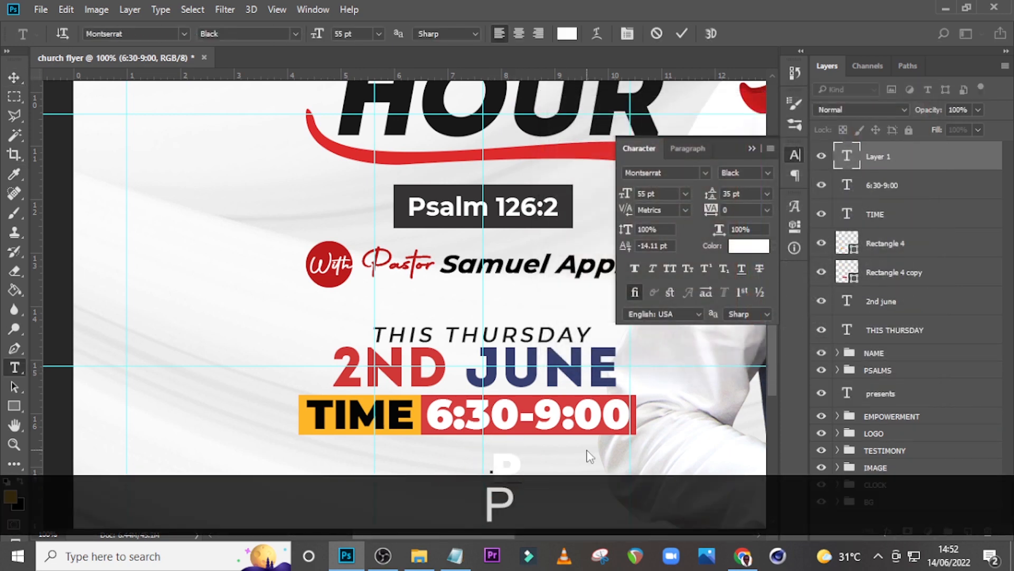
left_click(859, 167)
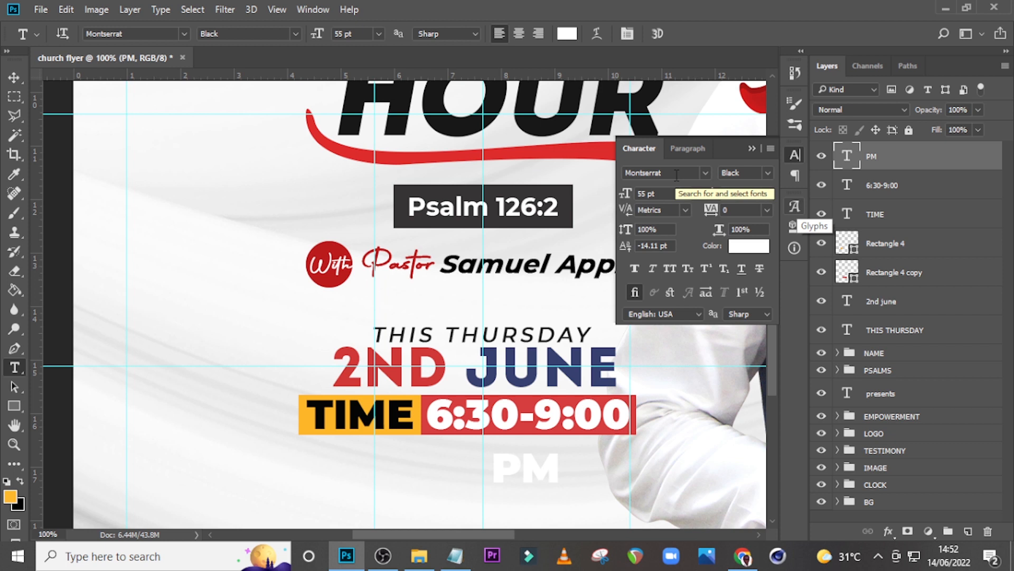
Set the PM text to Montserrat Bold at 12 pt.
left_click(751, 173)
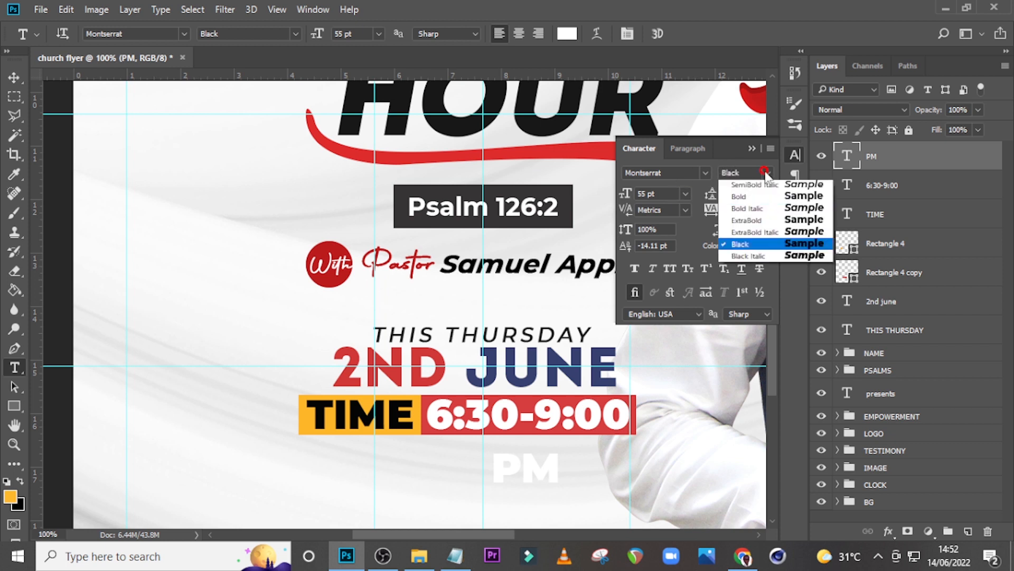
left_click(747, 325)
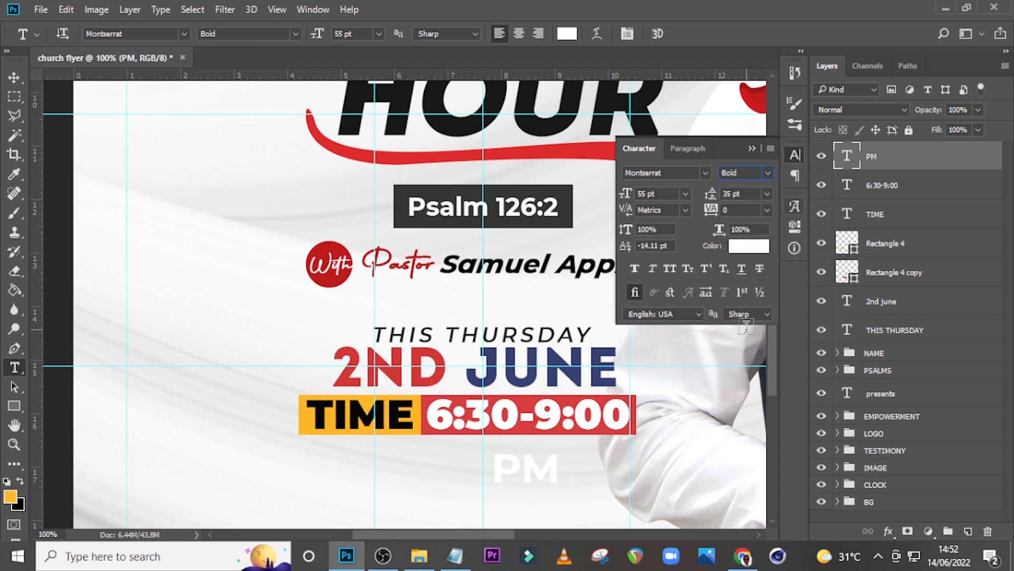
type("12")
key("Return")
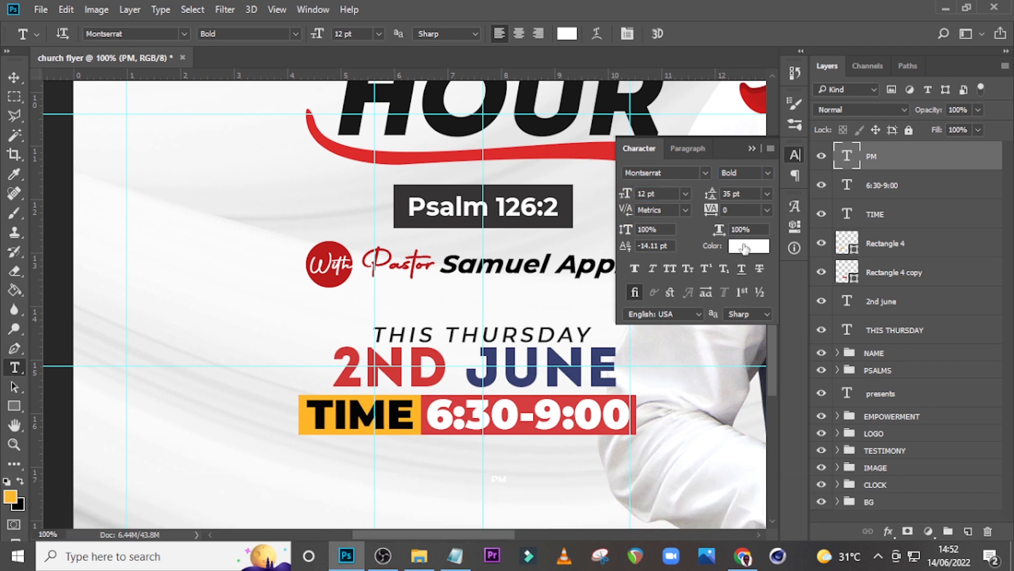
key("ctrl+t")
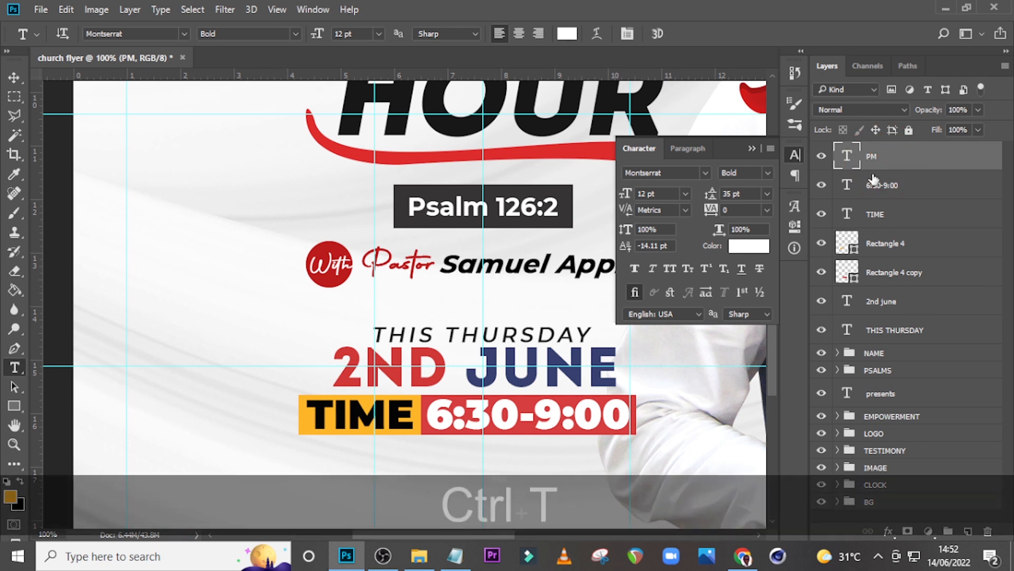
key("Return")
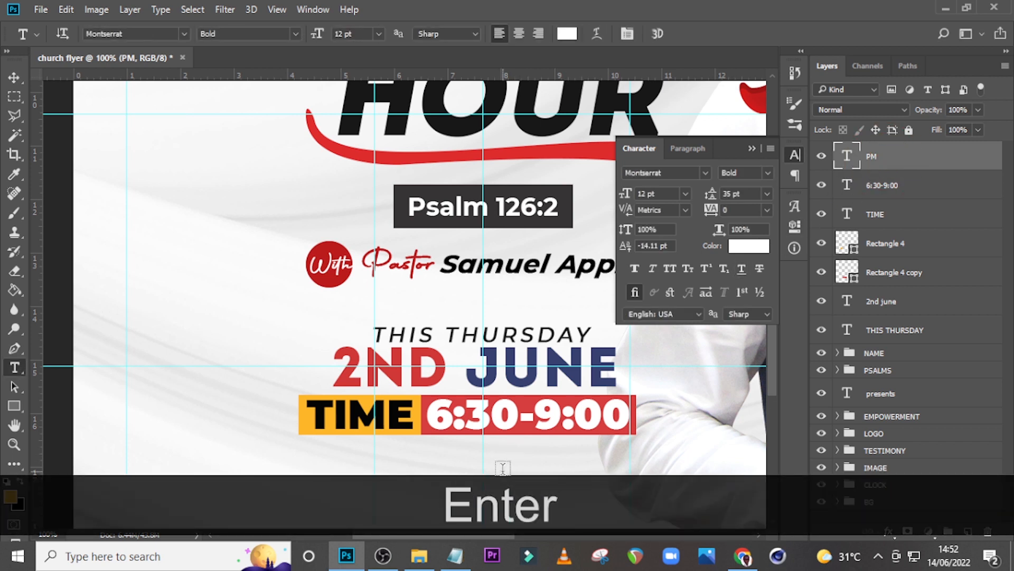
Move the PM text onto the red rectangle, just after 6:30 under the dash, and nudge it down slightly.
key("v")
left_click_drag(492, 483, 517, 431)
key("ctrl+equal")
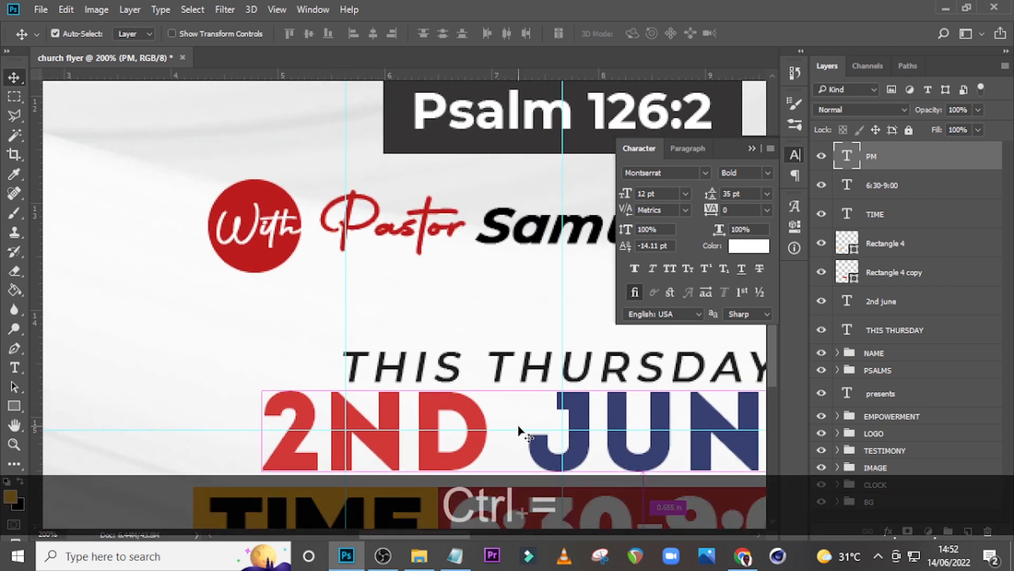
scroll(534, 426, "down", 3)
key("Down")
key("Down")
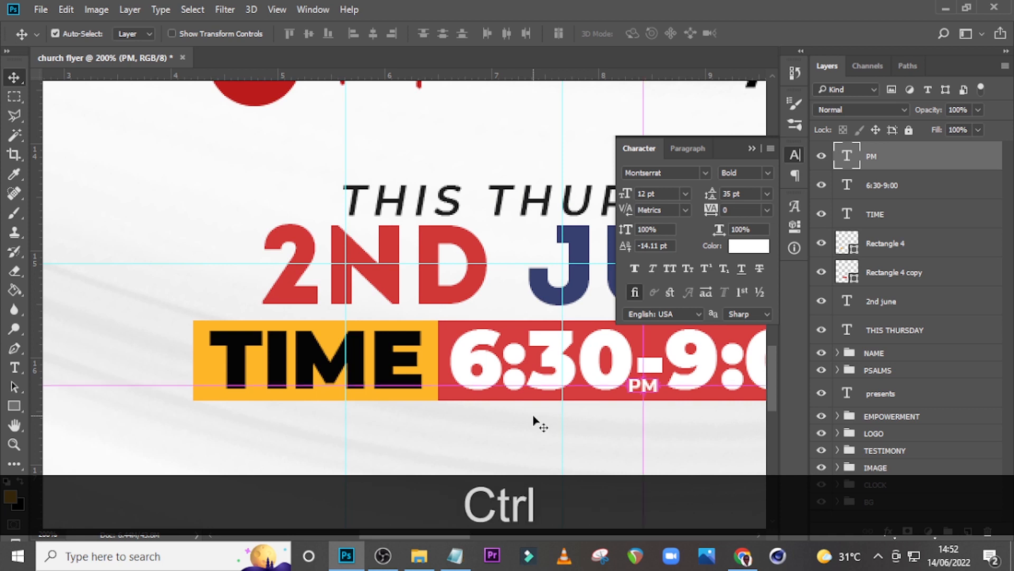
Duplicate the PM text and place the copy level with it, just after 9:00.
key("ctrl+j")
scroll(621, 400, "right", 3)
scroll(622, 403, "right", 3)
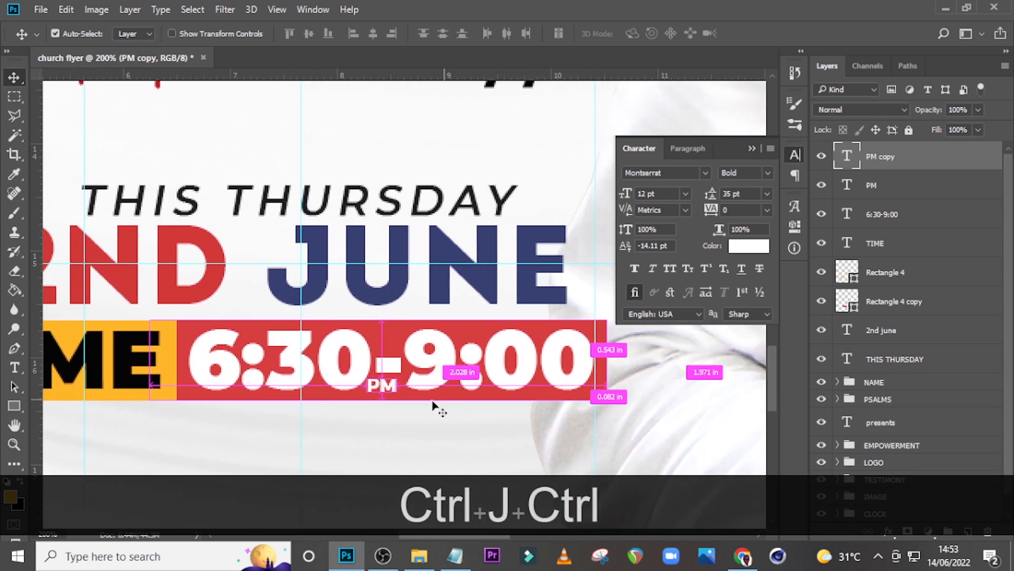
left_click_drag(374, 390, 590, 408)
Stretch the red rectangle to 104.55% of its width so it extends past the second PM.
left_click(875, 295)
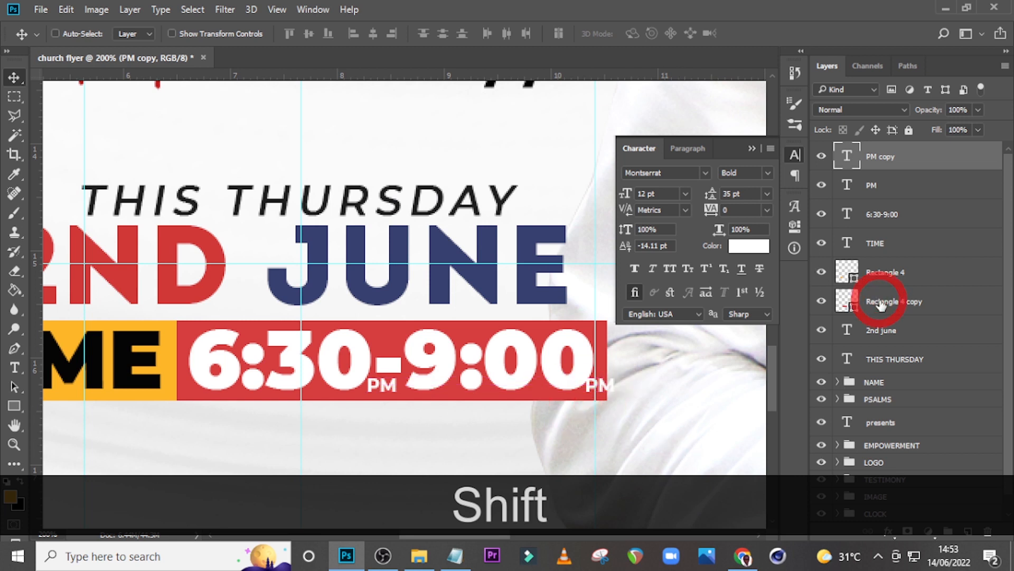
key("ctrl+t")
left_click_drag(607, 362, 623, 358)
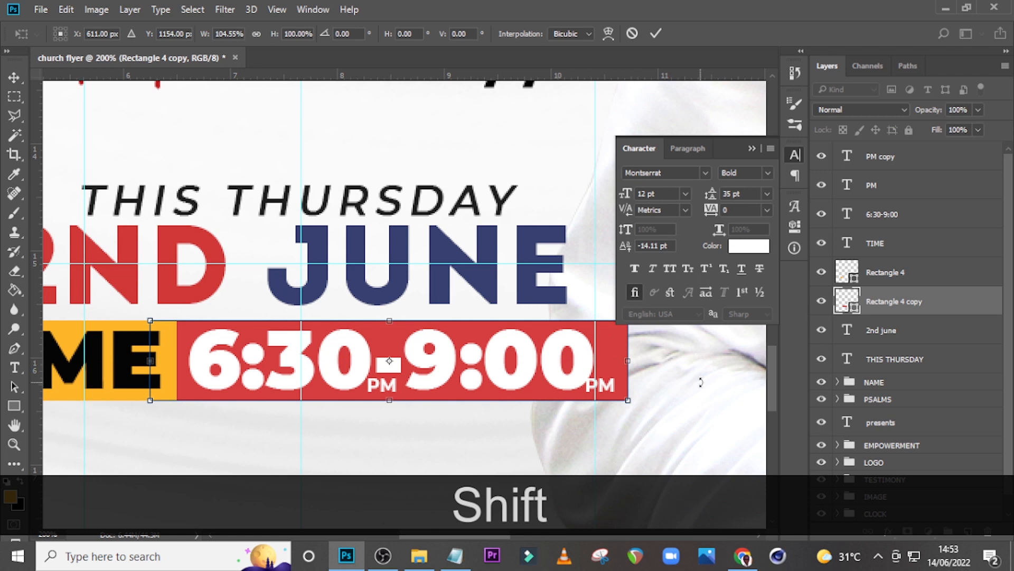
key("Return")
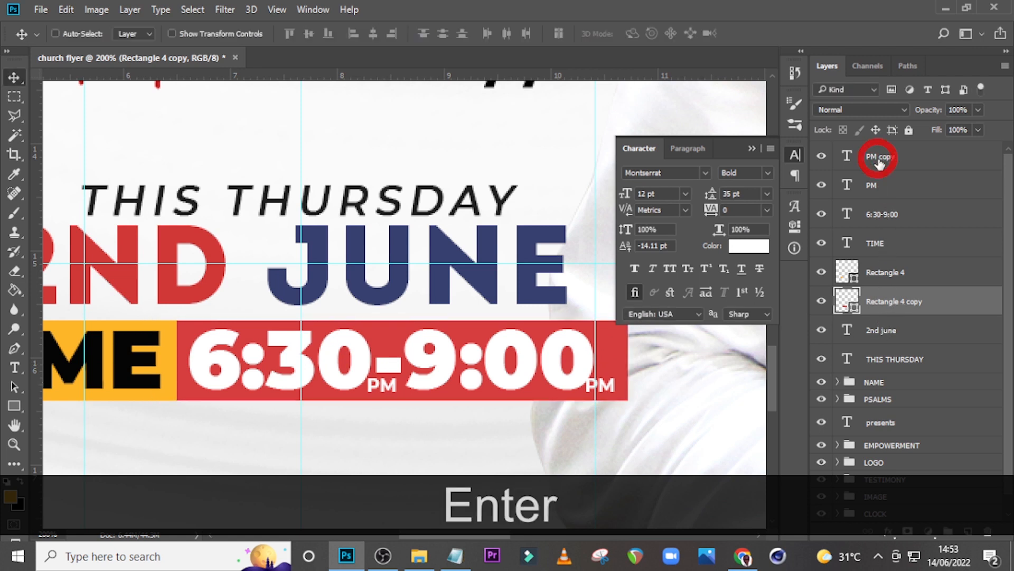
Nudge the second PM slightly right, clear of 9:00, and hide the guides over the whole flyer.
left_click(878, 161)
key("Right")
key("Right")
key("Right")
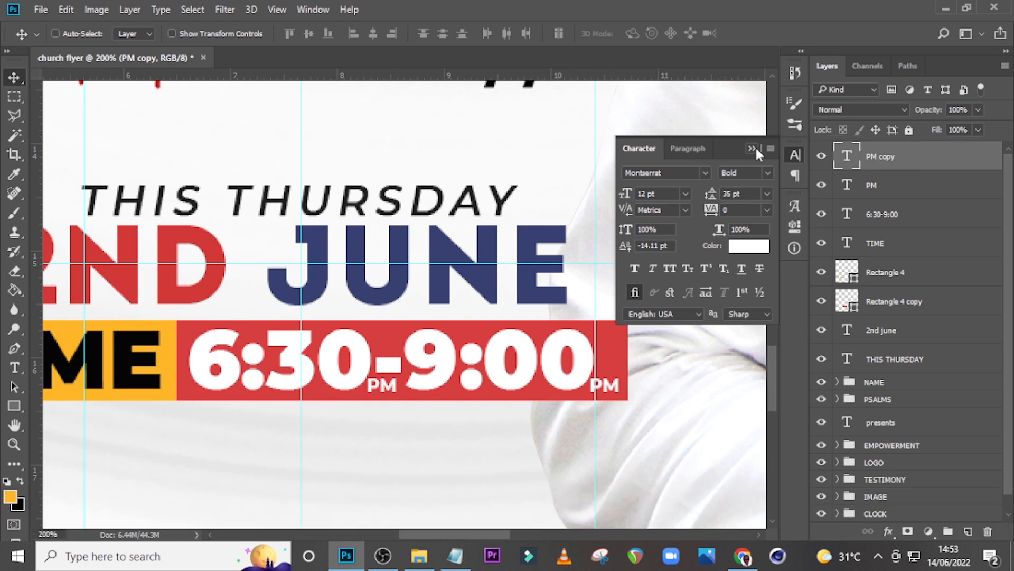
left_click(752, 148)
key("ctrl+0")
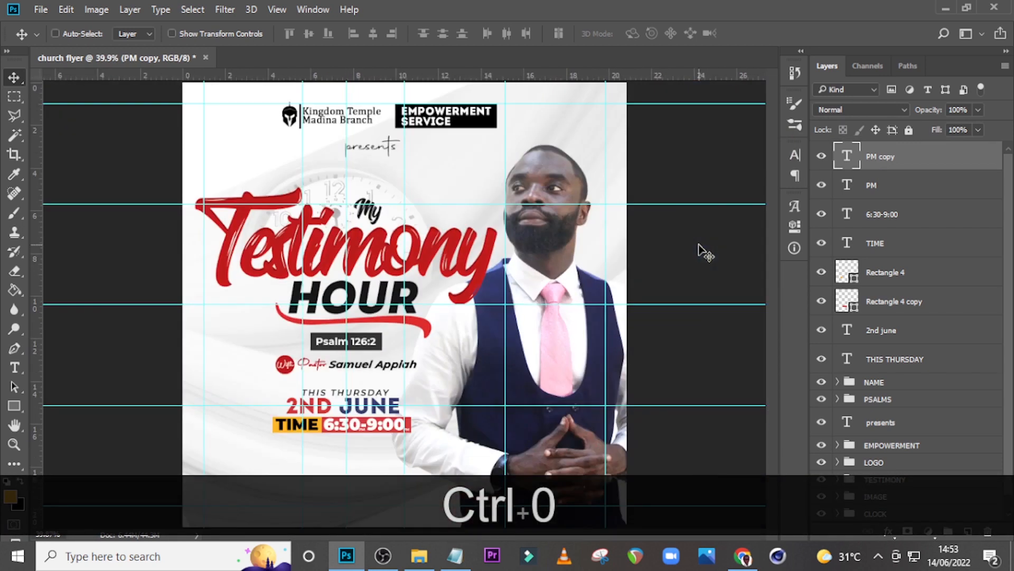
key("ctrl+h")
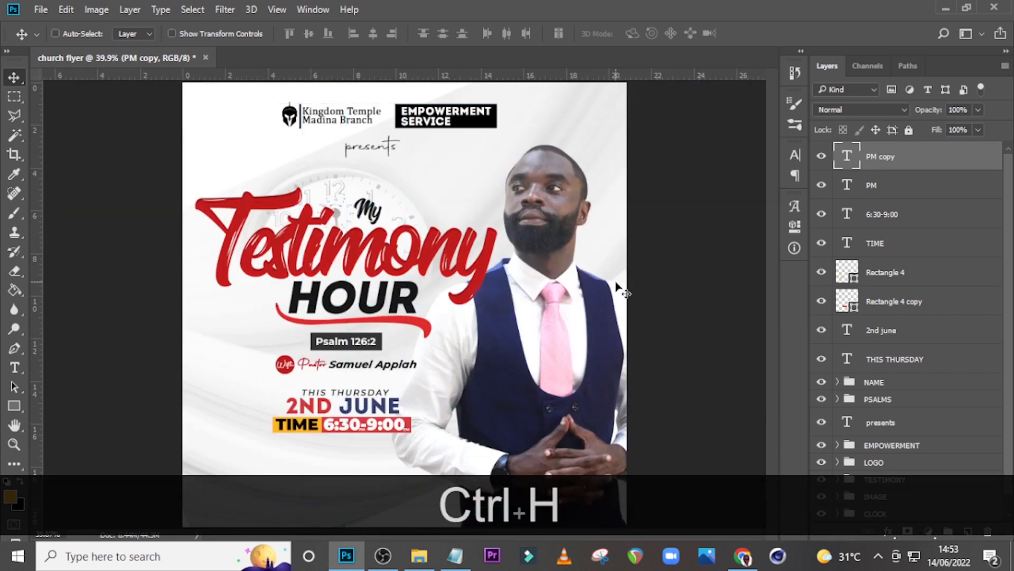
Group the layers from PM copy down to THIS THURSDAY and name the group DATE TIME.
left_click(878, 362, "shift")
key("ctrl+shift+g")
double_click(877, 152)
key("Caps_Lock")
key("Caps_Lock")
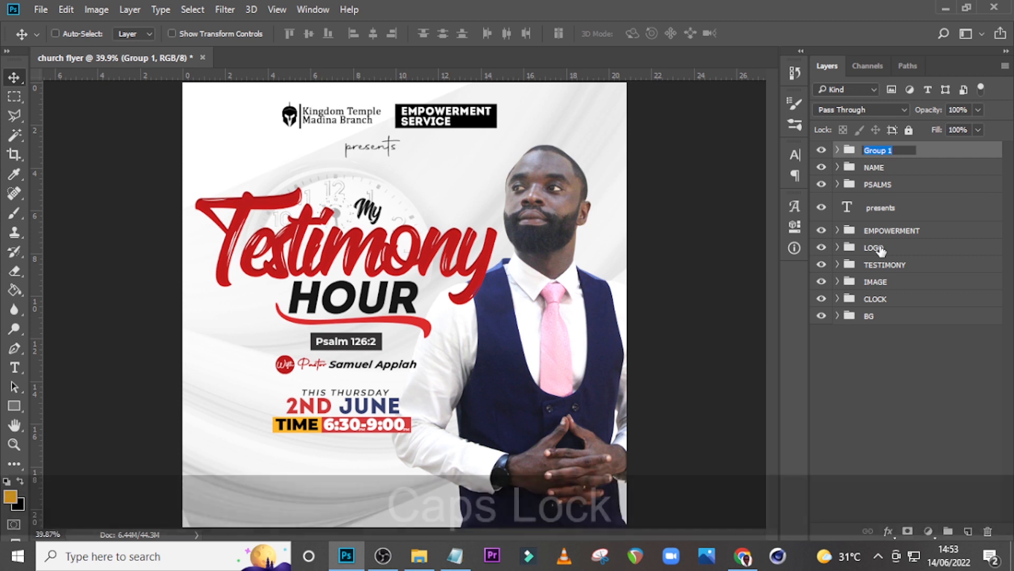
type("DATE TIME")
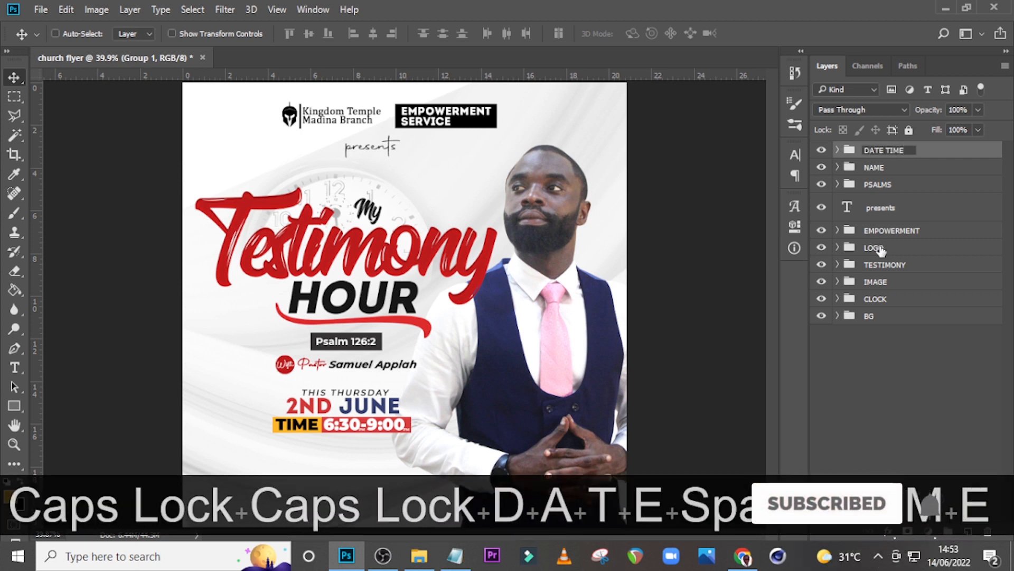
key("Return")
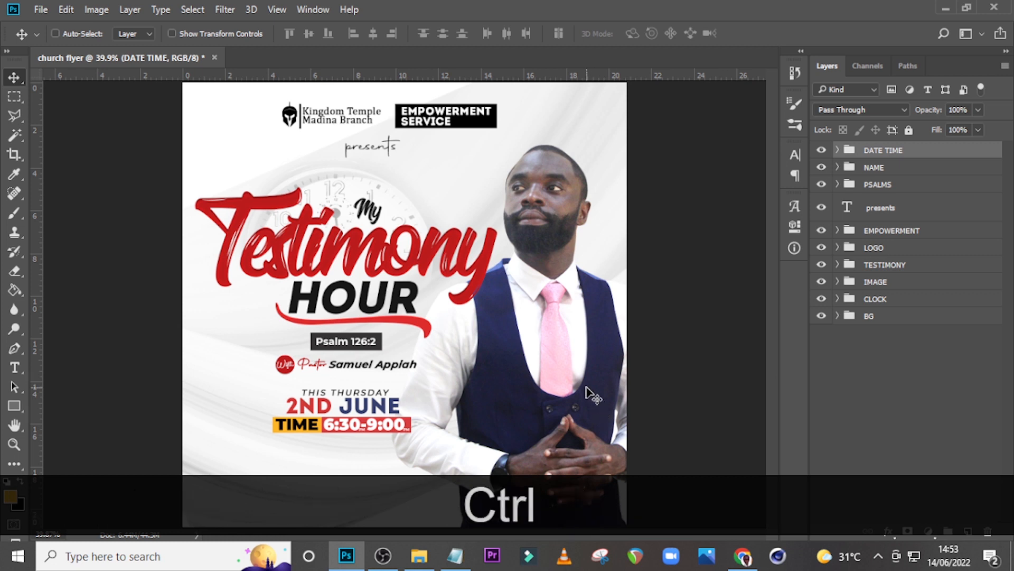
Show the guides and check the THIS THURSDAY text's centre against the vertical guide through the block.
left_click(837, 151)
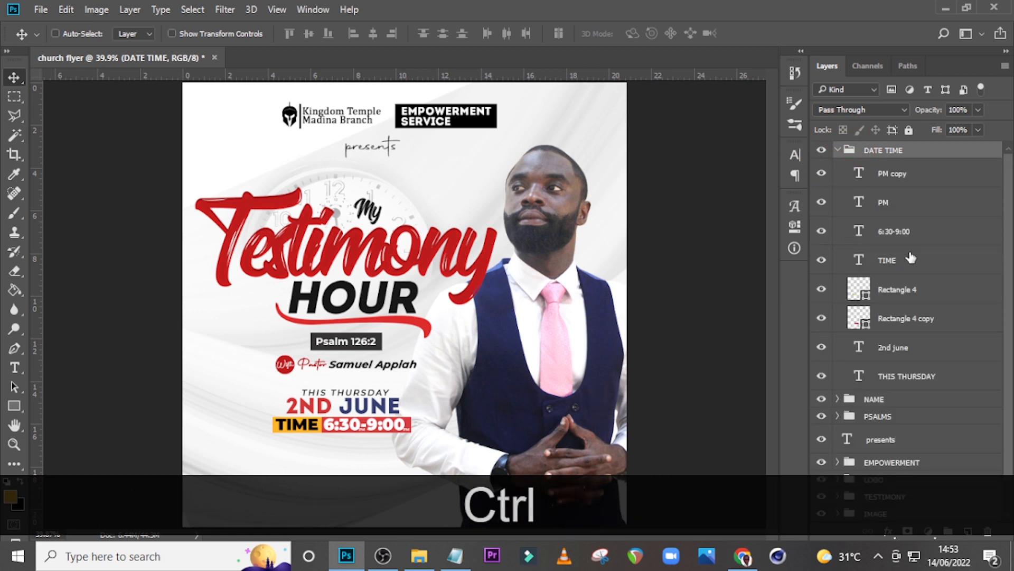
left_click(888, 380)
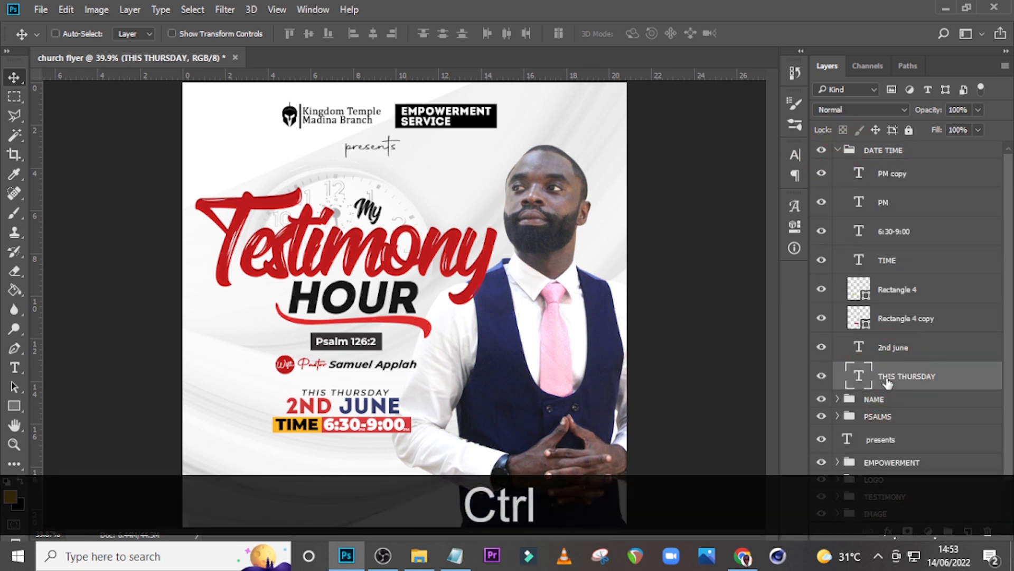
key("ctrl+h")
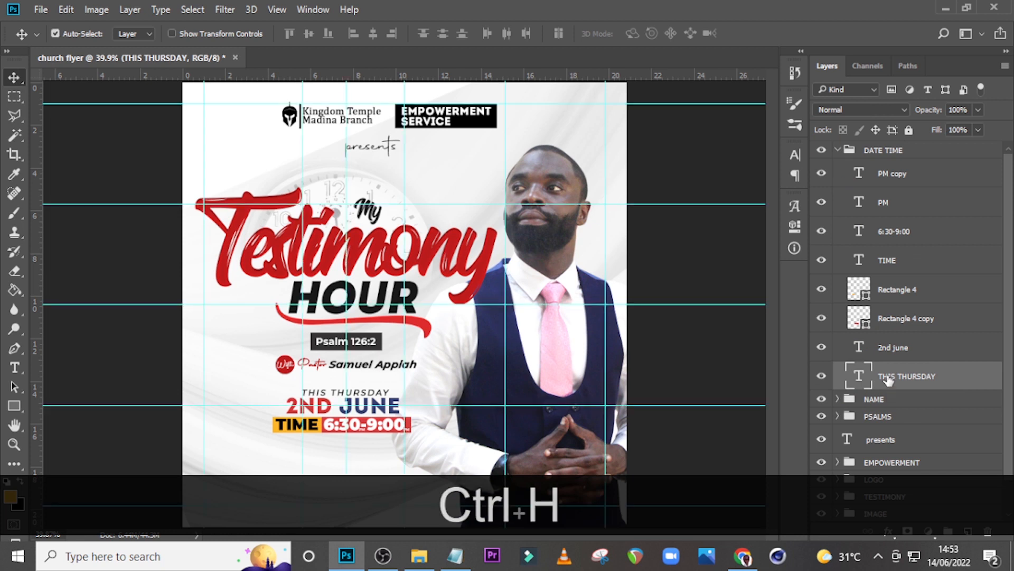
key("ctrl+t")
key("Return")
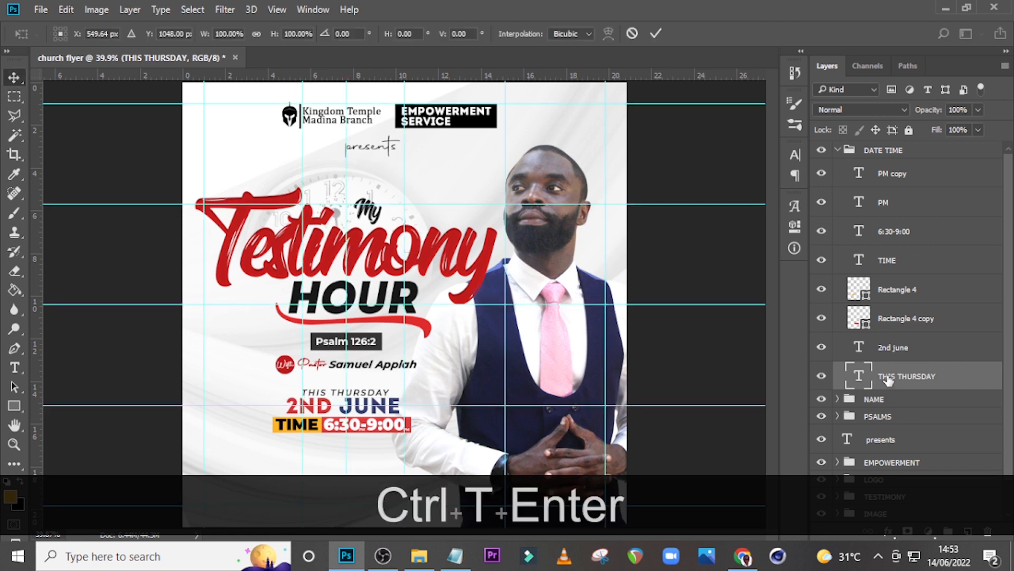
Shift the 2ND JUNE text right until it is centred on the vertical guide through the date block.
left_click(902, 346)
key("ctrl+t")
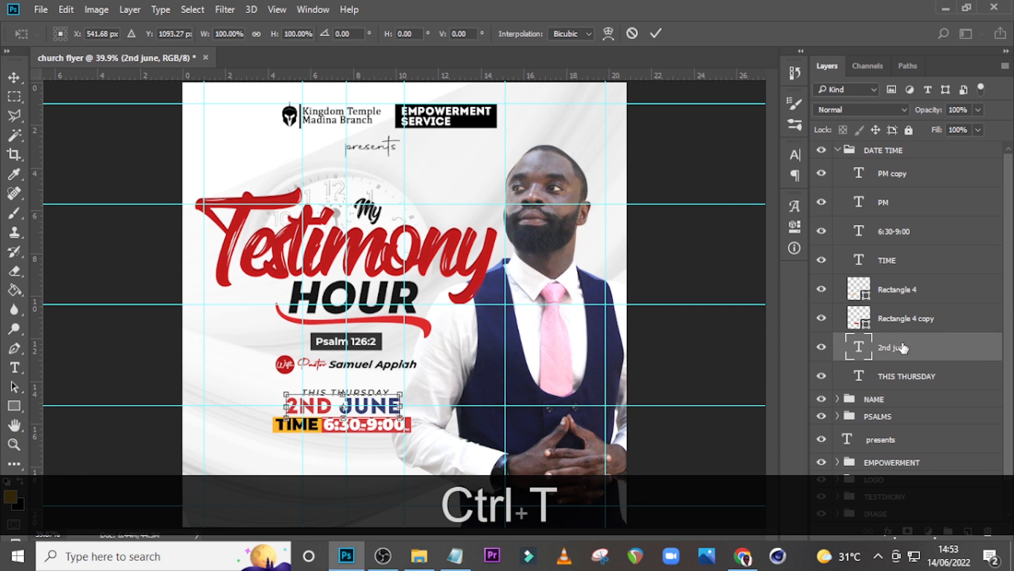
key("ctrl+equal")
key("ctrl+equal")
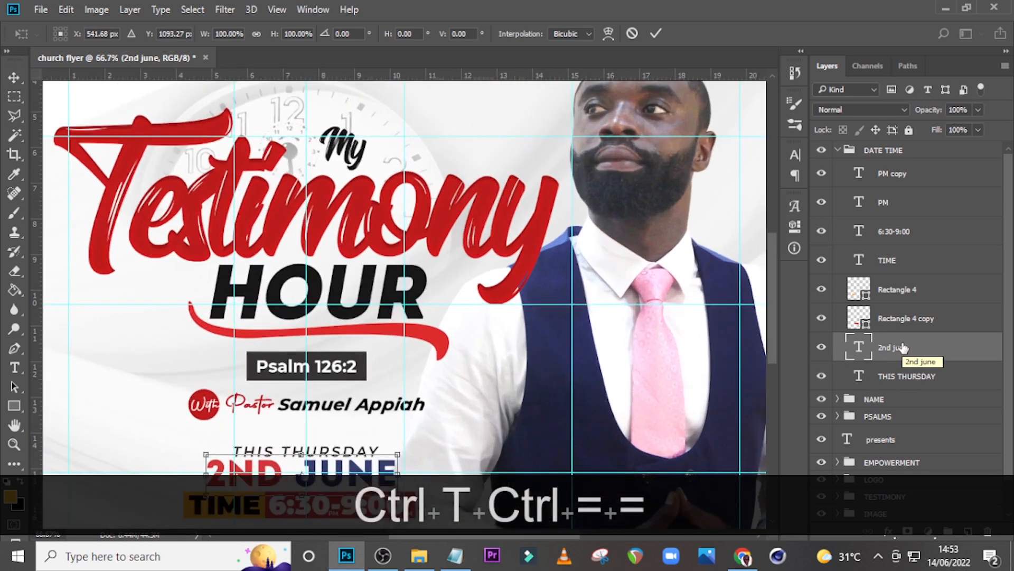
scroll(540, 364, "down", 3)
key("shift")
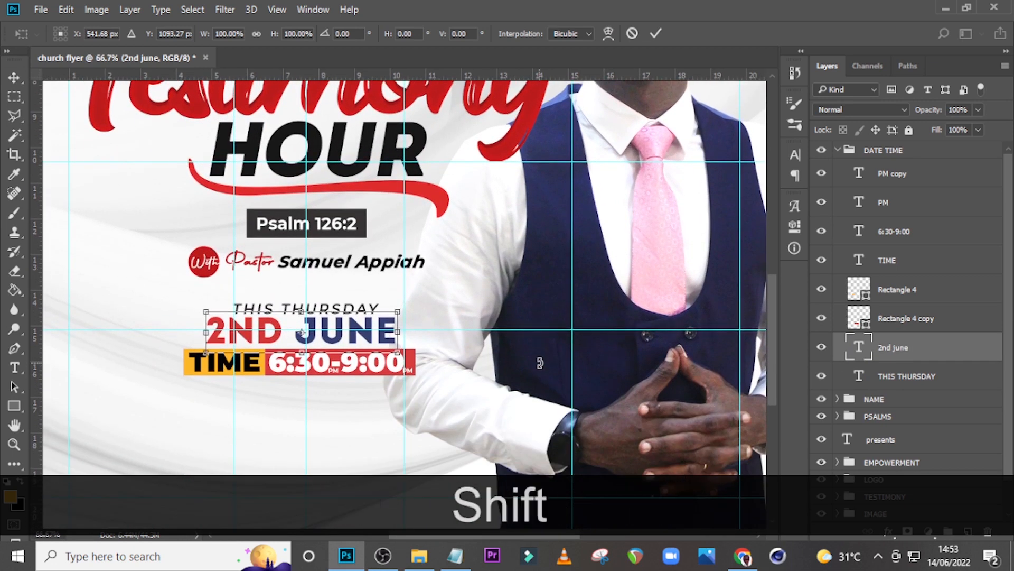
key("Right")
key("Right")
key("Right")
key("Right")
key("Right")
key("Right")
key("Right")
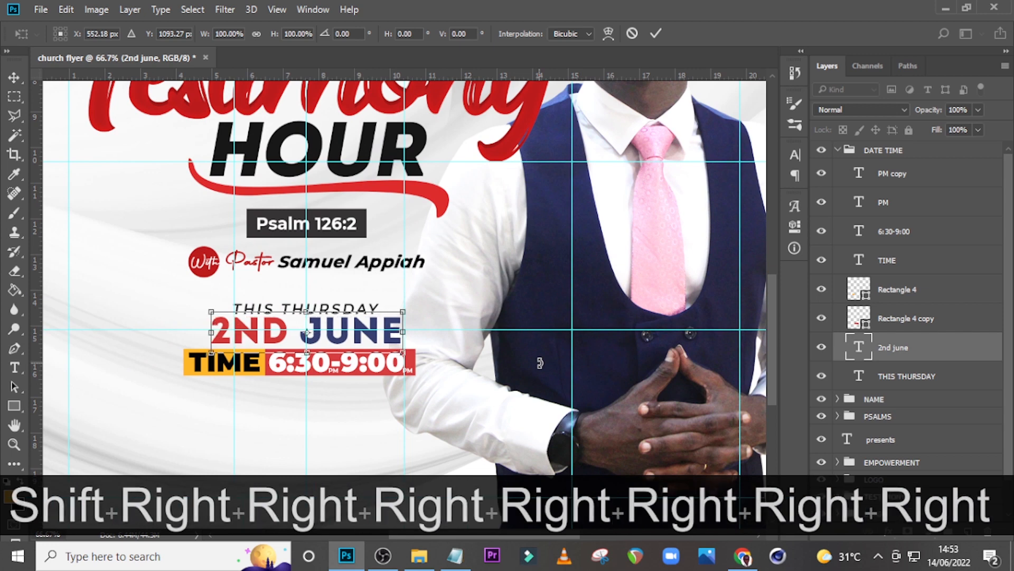
key("Return")
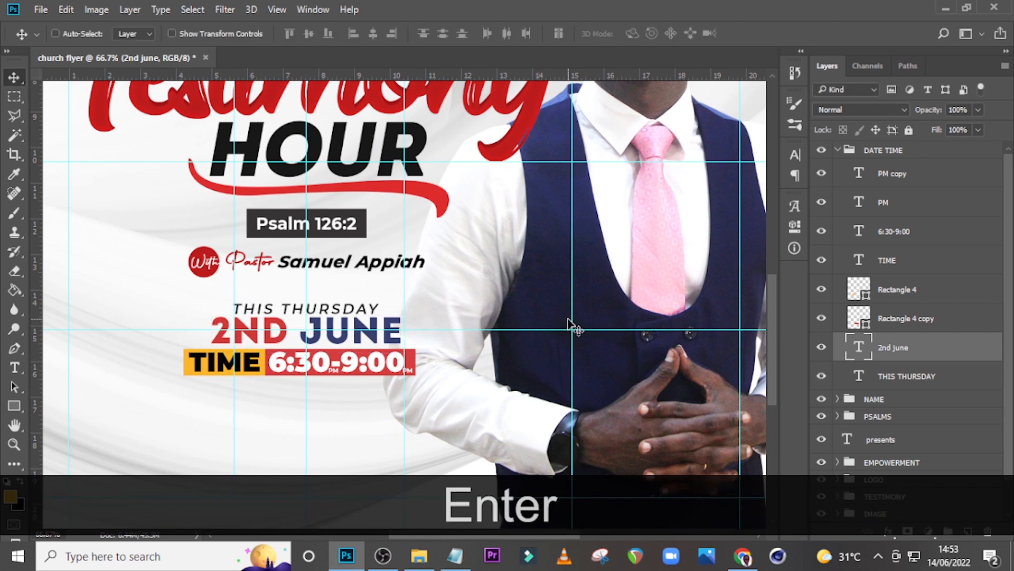
Hide the guides and nudge the 2ND JUNE text down slightly, away from THIS THURSDAY.
key("ctrl+equal")
scroll(560, 325, "down", 1)
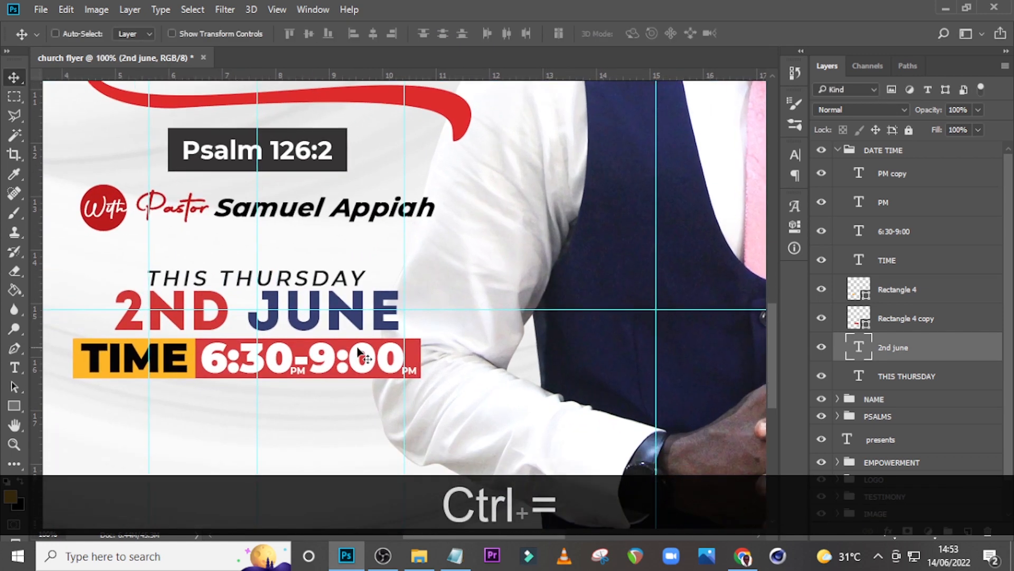
key("ctrl+h")
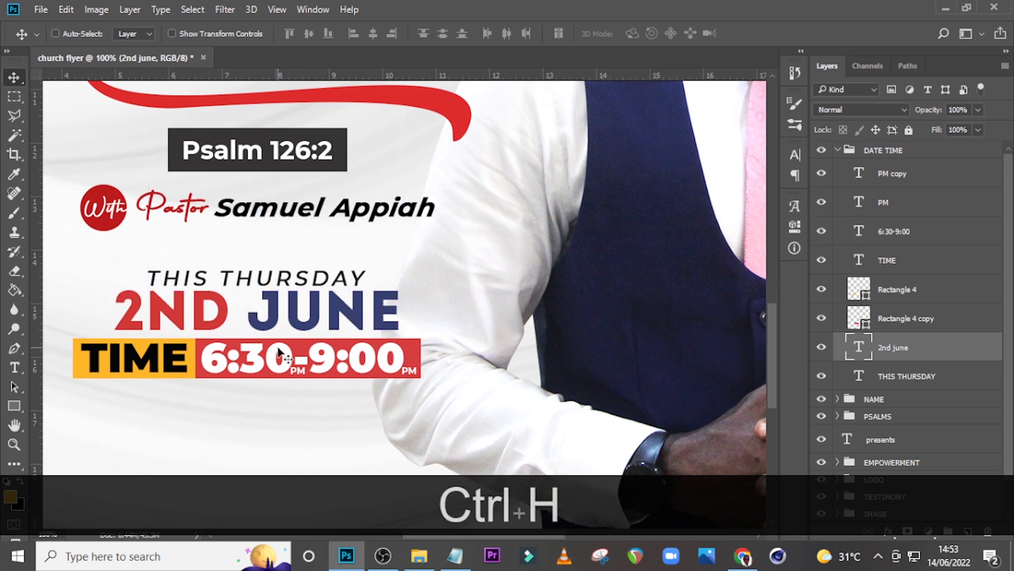
key("Down")
key("Down")
key("Down")
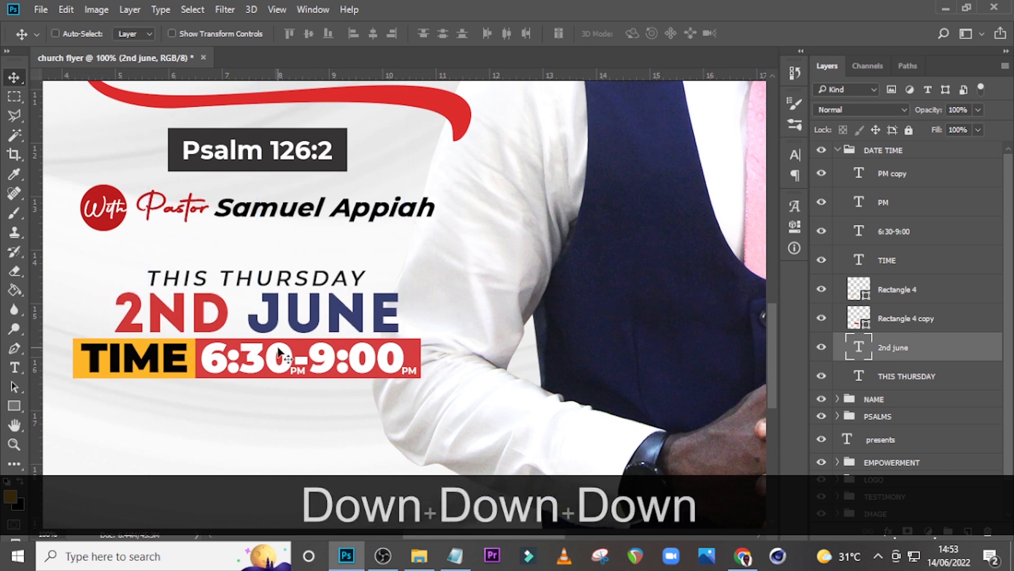
Nudge all time line layers, from PM copy down to Rectangle 4 copy, slightly down from 2ND JUNE.
left_click(894, 320)
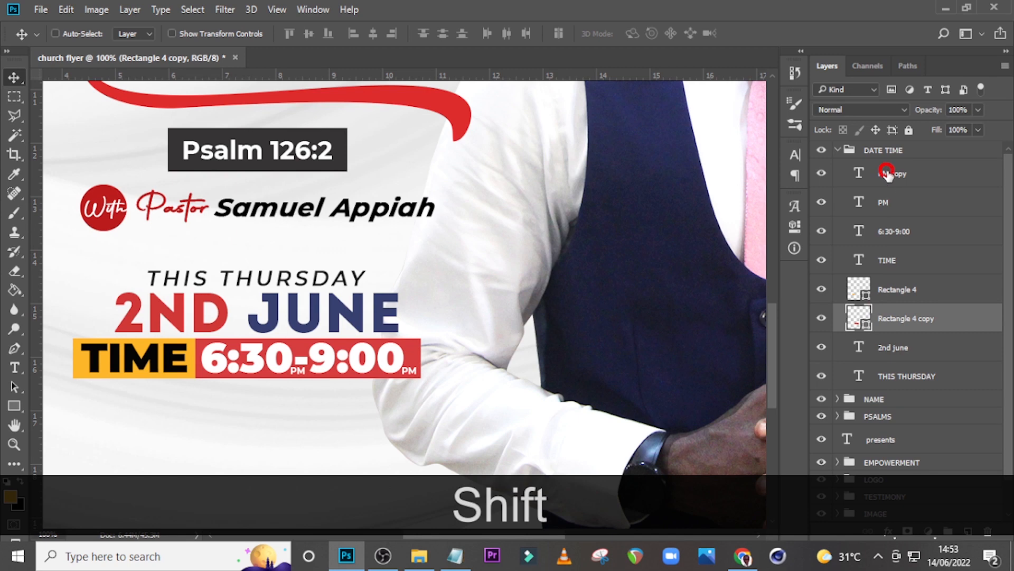
left_click(888, 174, "shift")
key("Down")
key("Down")
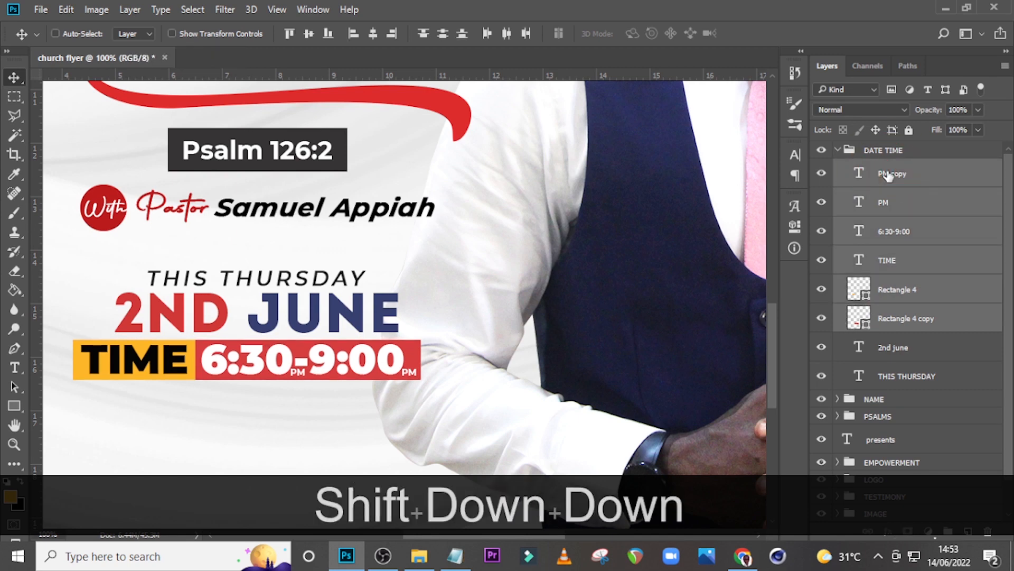
Show the guides and shift the whole time line right until it is centred on the block's vertical guide.
key("ctrl+t")
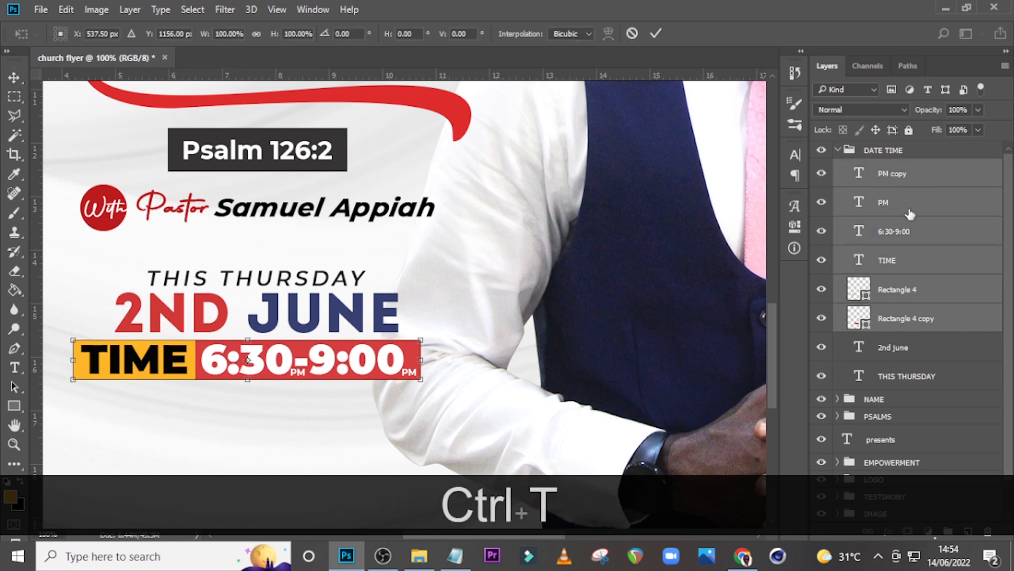
key("ctrl+h")
key("shift")
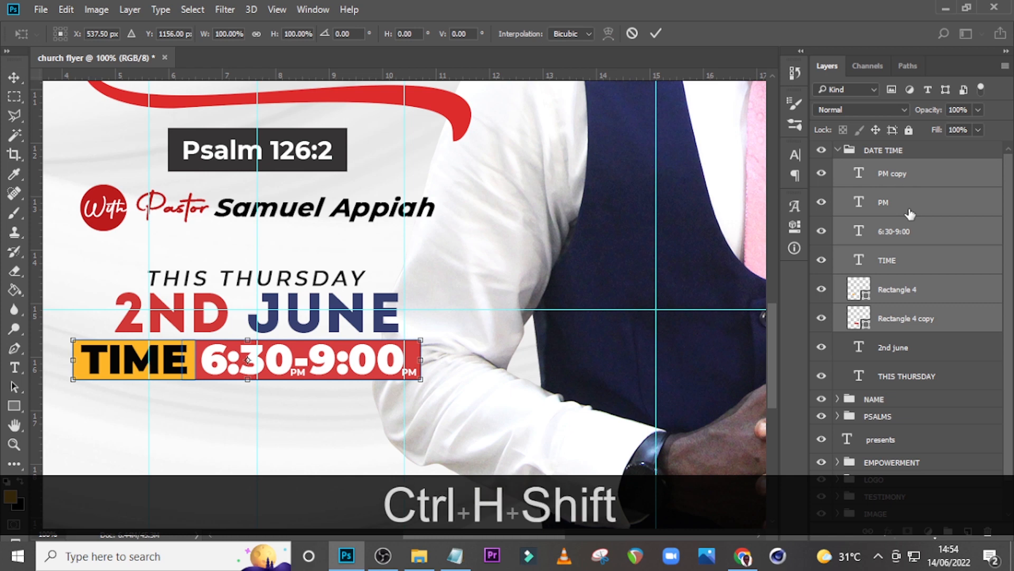
key("shift+Right")
key("shift+Right")
key("Left")
key("Left")
key("Left")
key("Left")
key("Left")
key("Left")
key("Return")
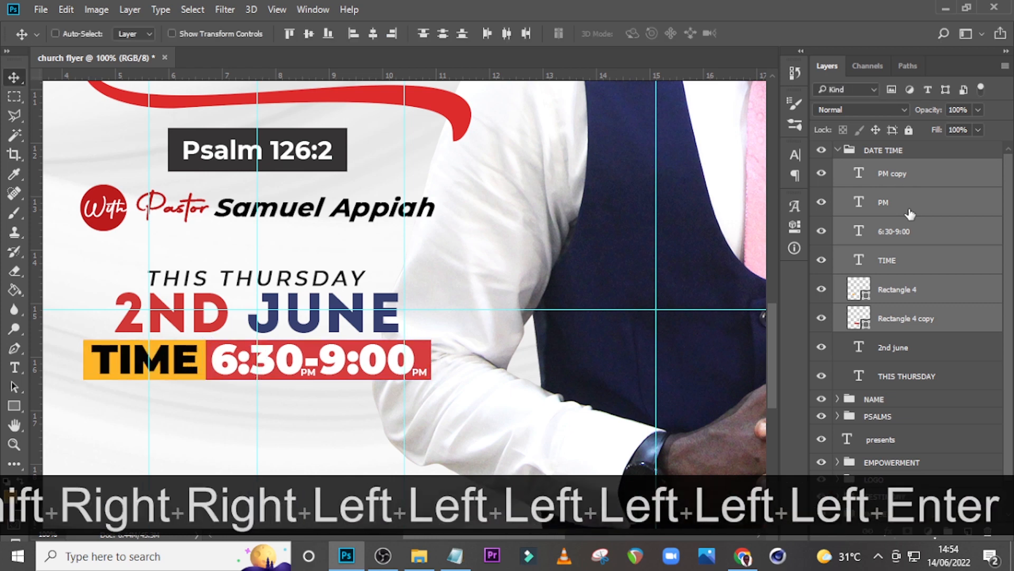
Recheck the time line's centring against the guides and collapse the DATE TIME group.
key("ctrl+h")
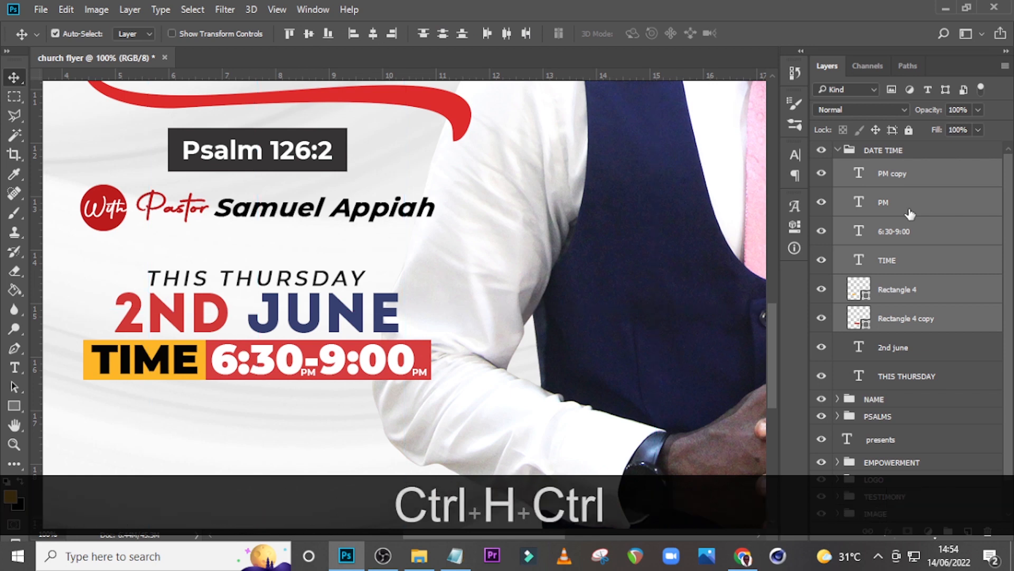
key("ctrl+t")
key("Return")
key("ctrl+h")
left_click(838, 150)
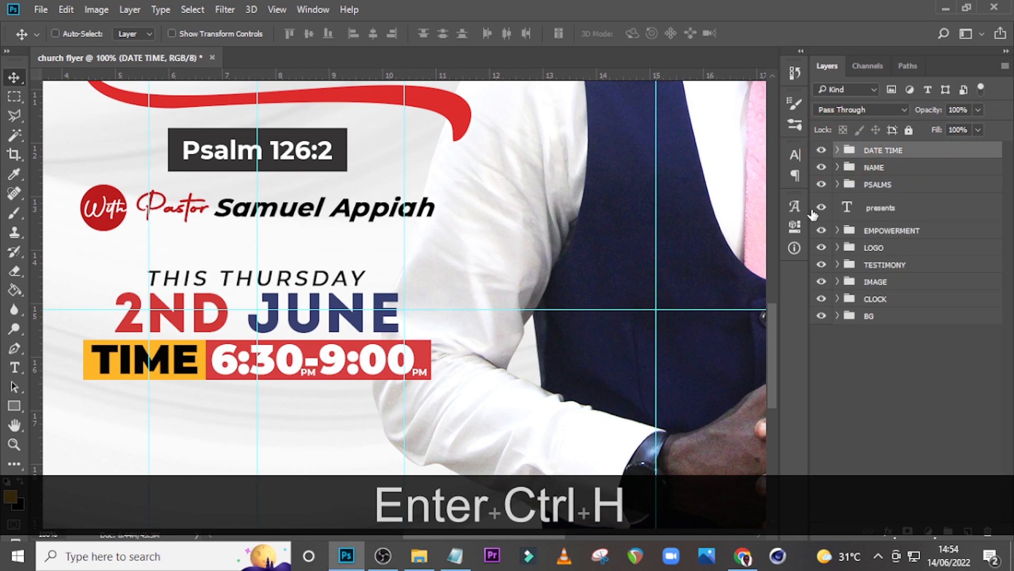
Switch to the 134.txt notes in Notepad and copy the line PEREZ CHAPEL INT.
left_click(455, 555)
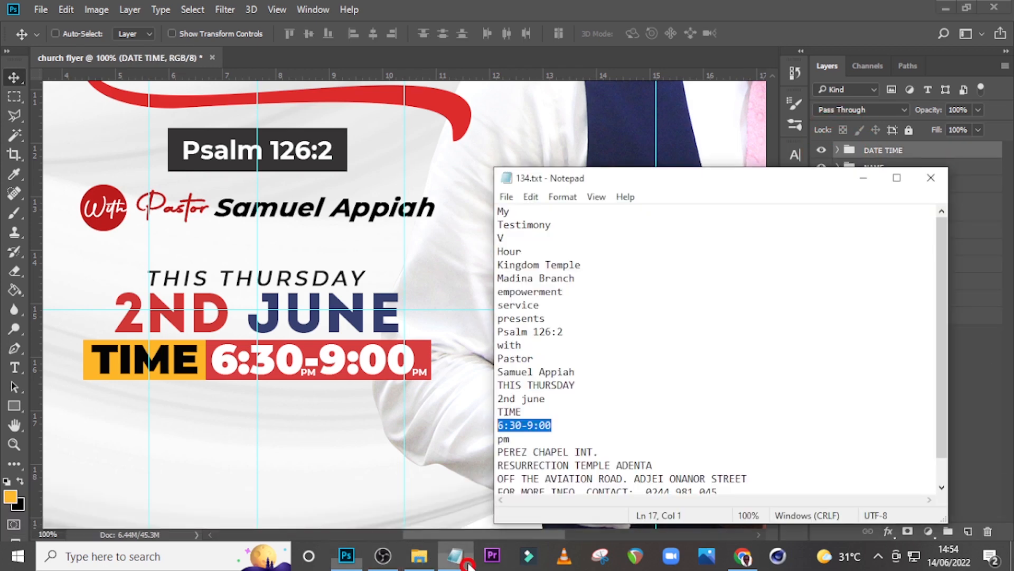
left_click_drag(599, 453, 484, 450)
key("ctrl+c")
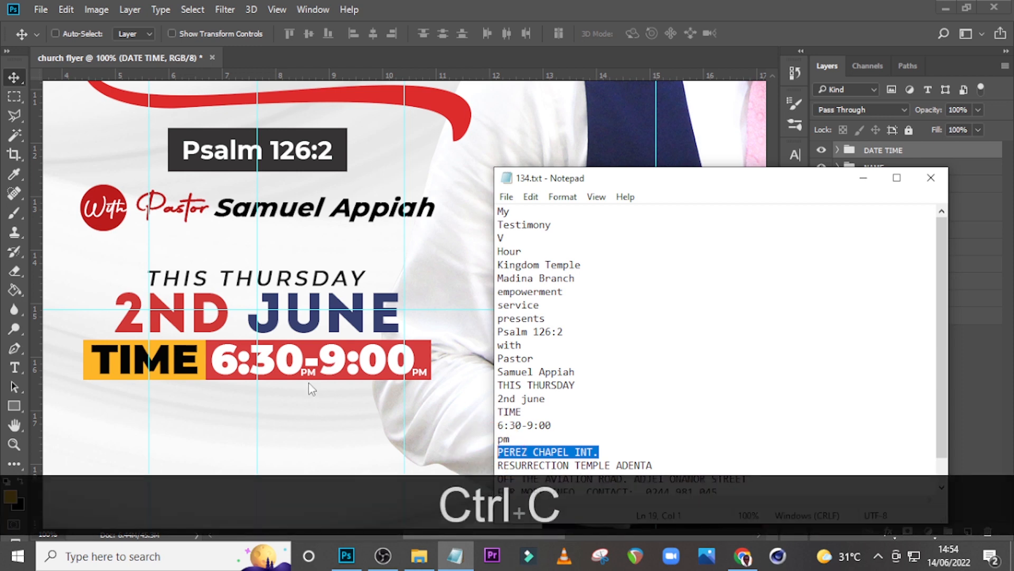
Return to Photoshop and add the copied PEREZ CHAPEL INT. as a new text layer below the time line.
scroll(309, 383, "down", 6)
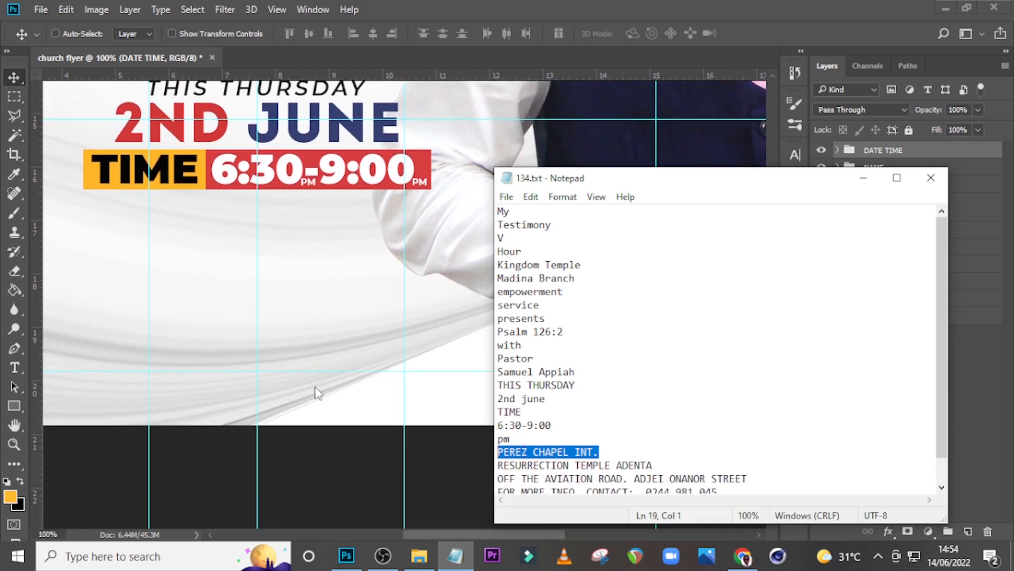
type("T")
left_click(658, 11)
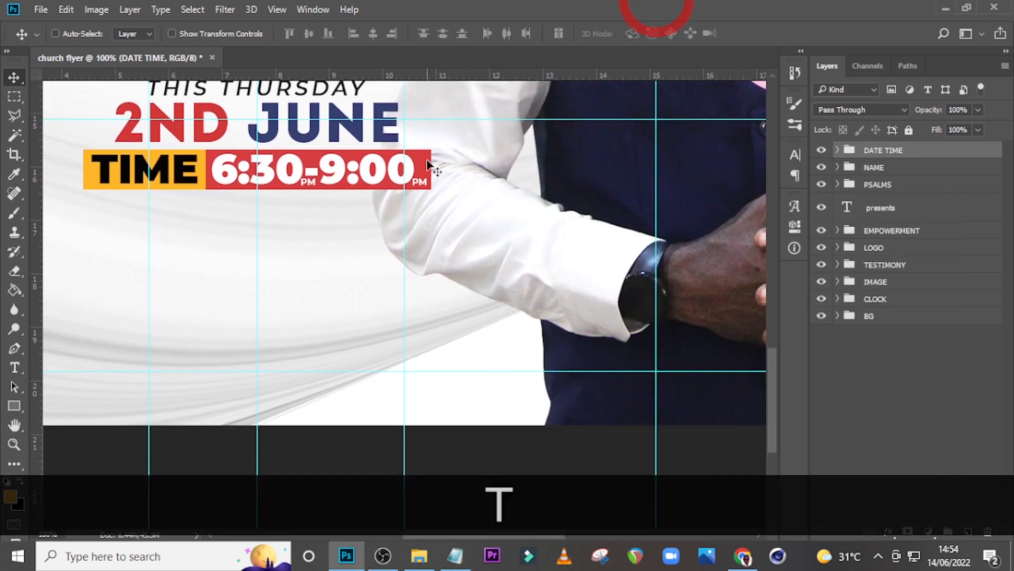
key("t")
left_click(169, 243)
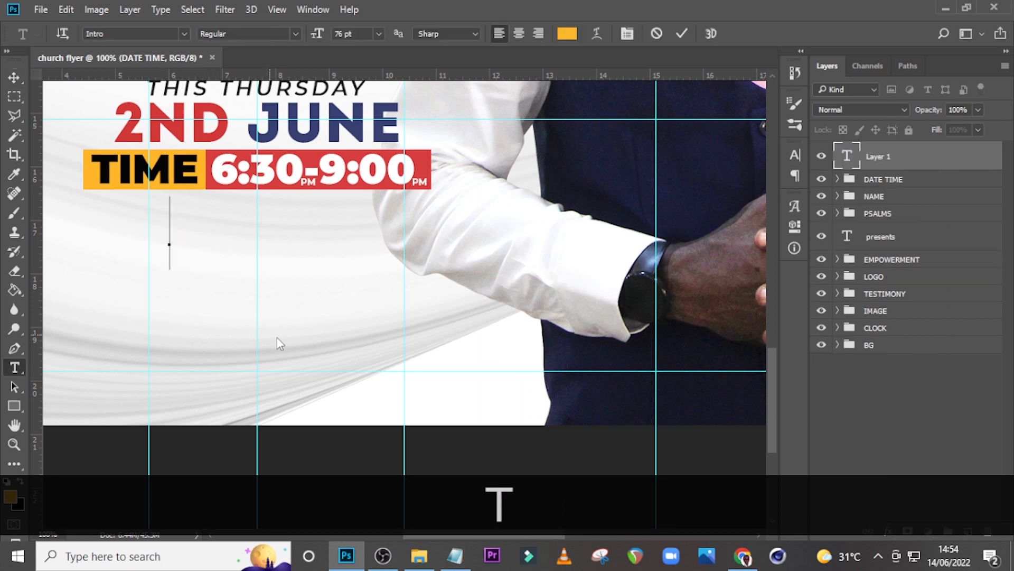
key("ctrl+v")
left_click(880, 156)
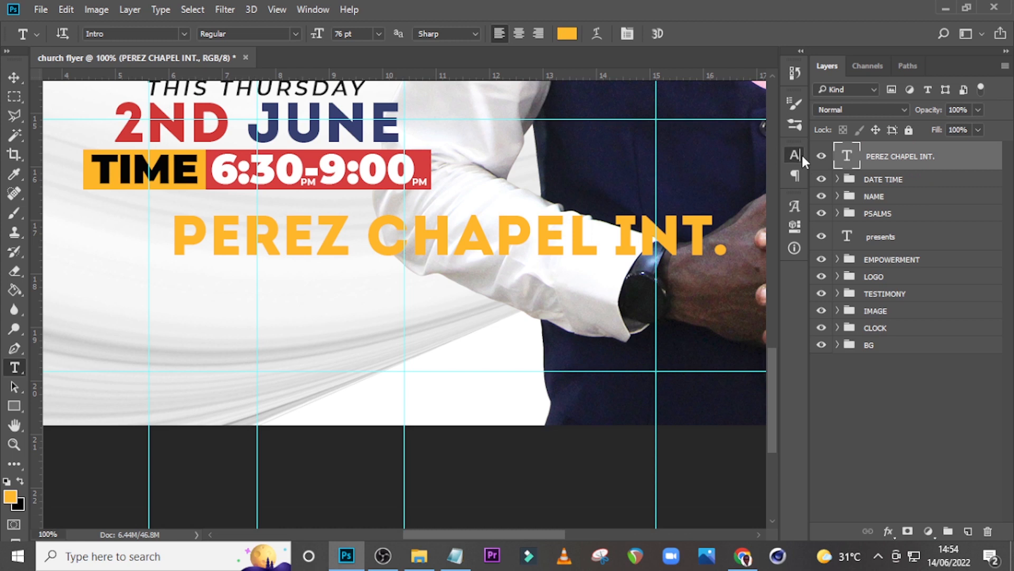
Set the PEREZ CHAPEL INT. text in Montserrat Black at 69 pt.
left_click(796, 155)
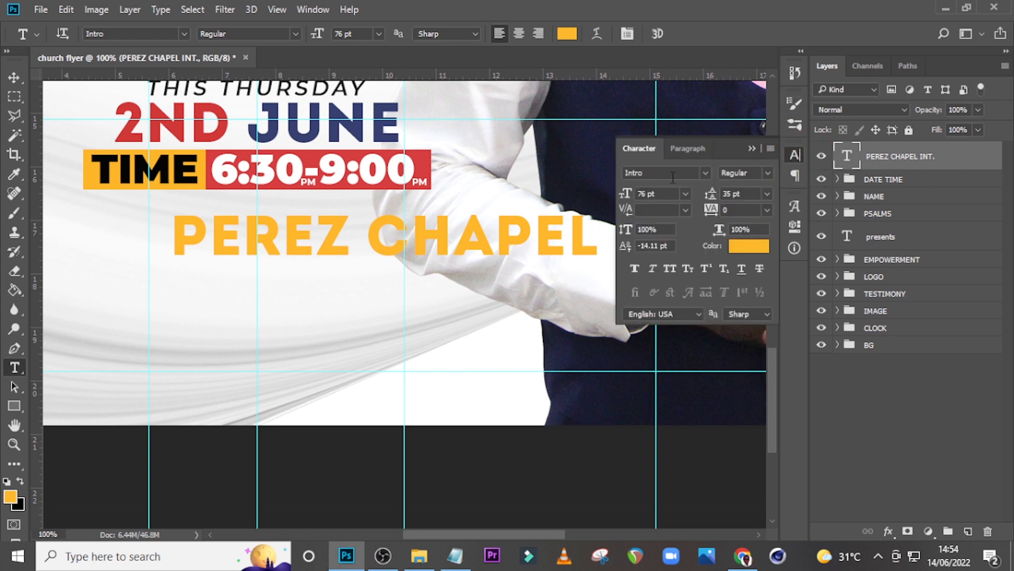
left_click(707, 174)
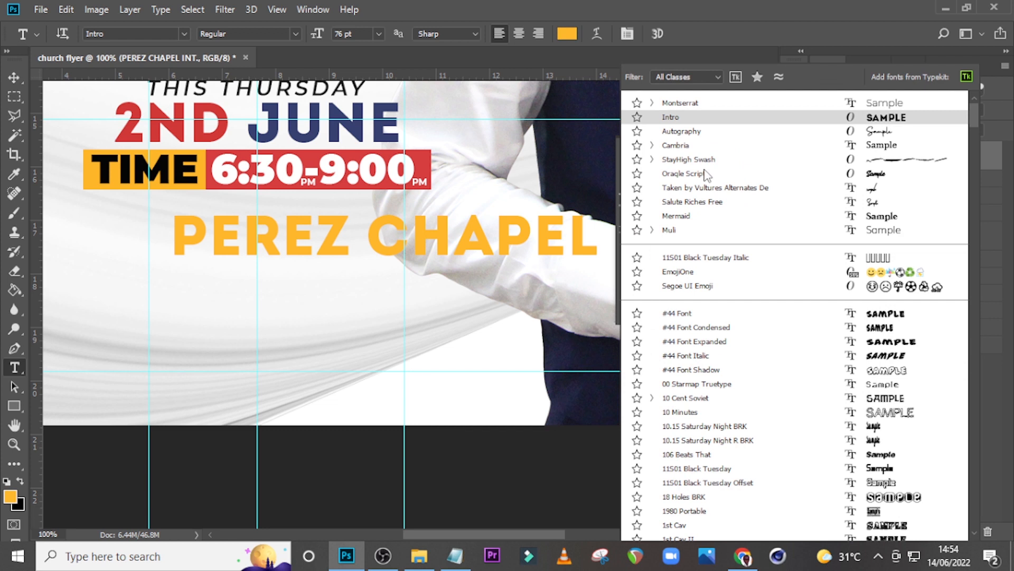
left_click(681, 103)
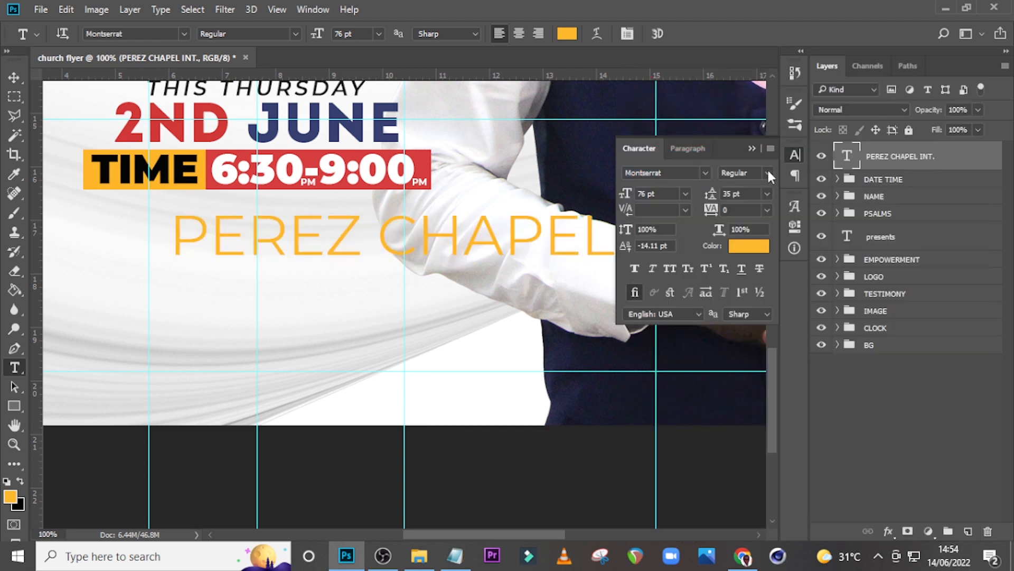
left_click(768, 173)
left_click(744, 384)
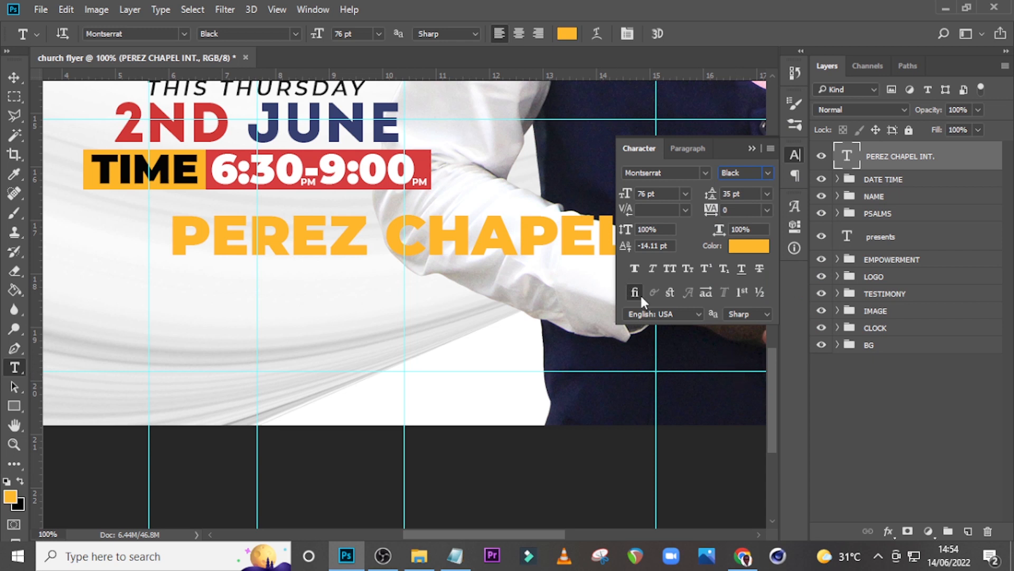
left_click(655, 193)
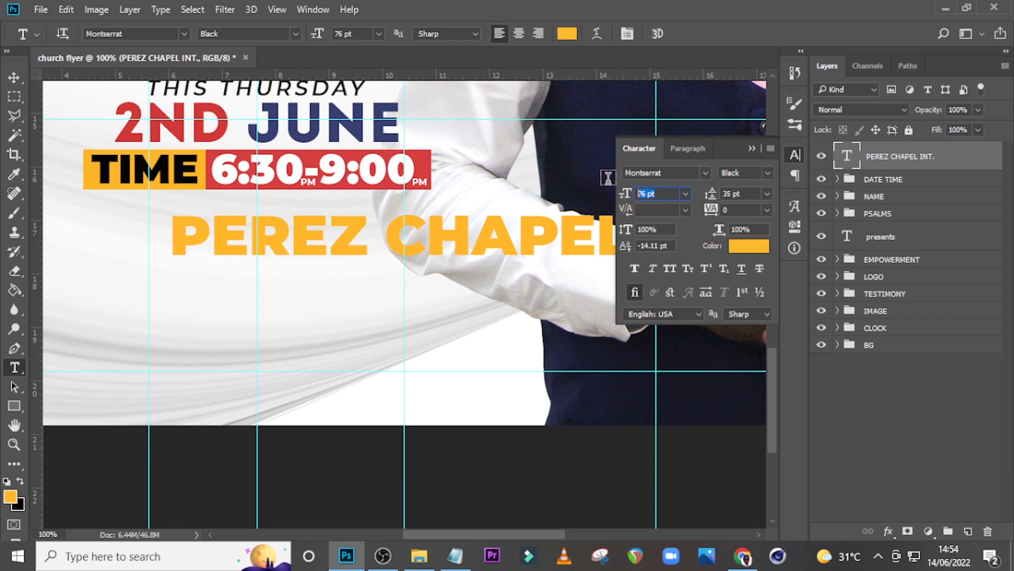
type("69")
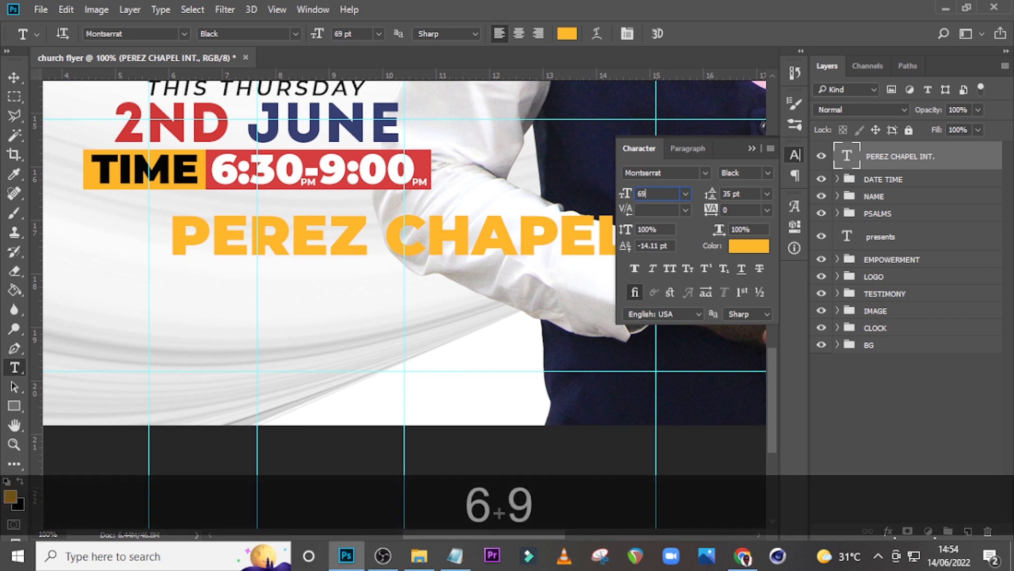
key("Return")
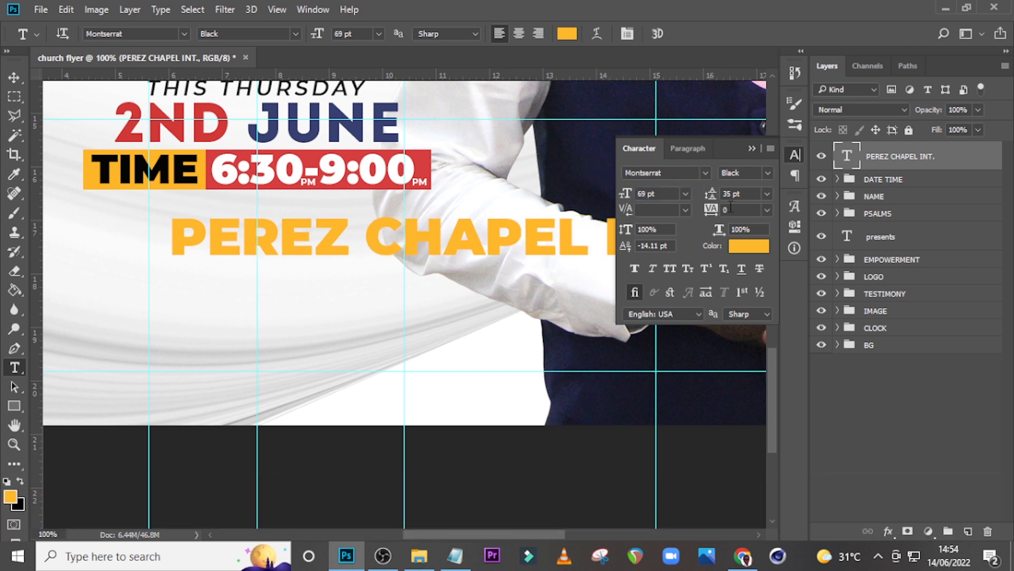
Recolour the PEREZ CHAPEL INT. text with the red d23534 sampled from 2ND.
left_click(750, 246)
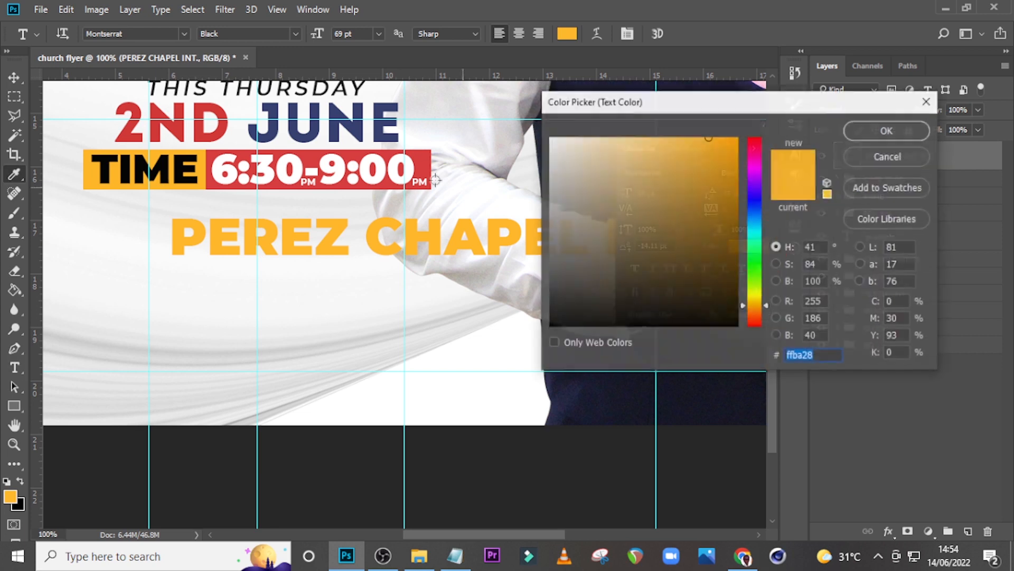
left_click(200, 127)
left_click(898, 130)
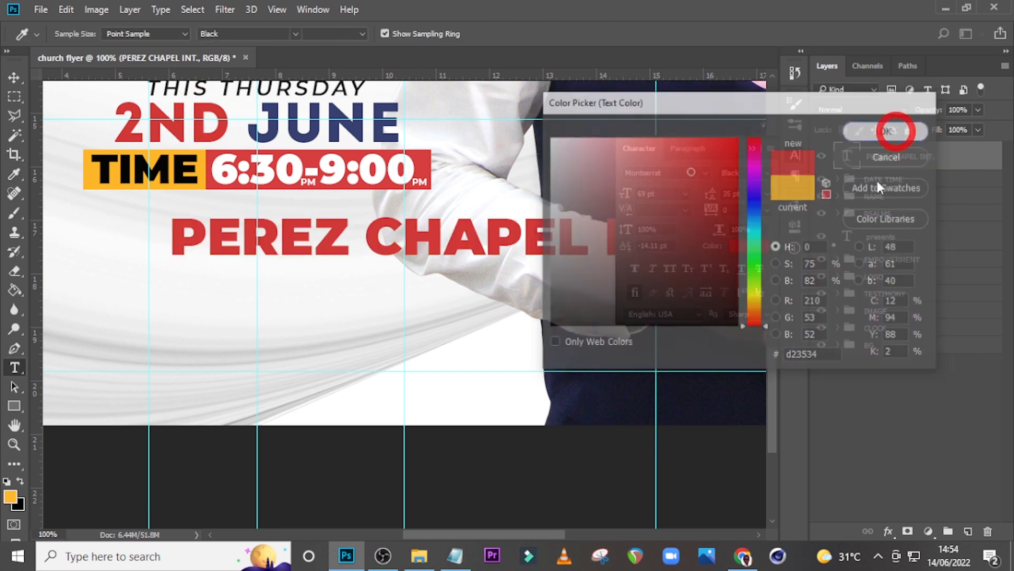
Move the PEREZ CHAPEL INT. text horizontally so it is centred on the middle guide under the time line.
key("ctrl+t")
left_click_drag(526, 229, 338, 232)
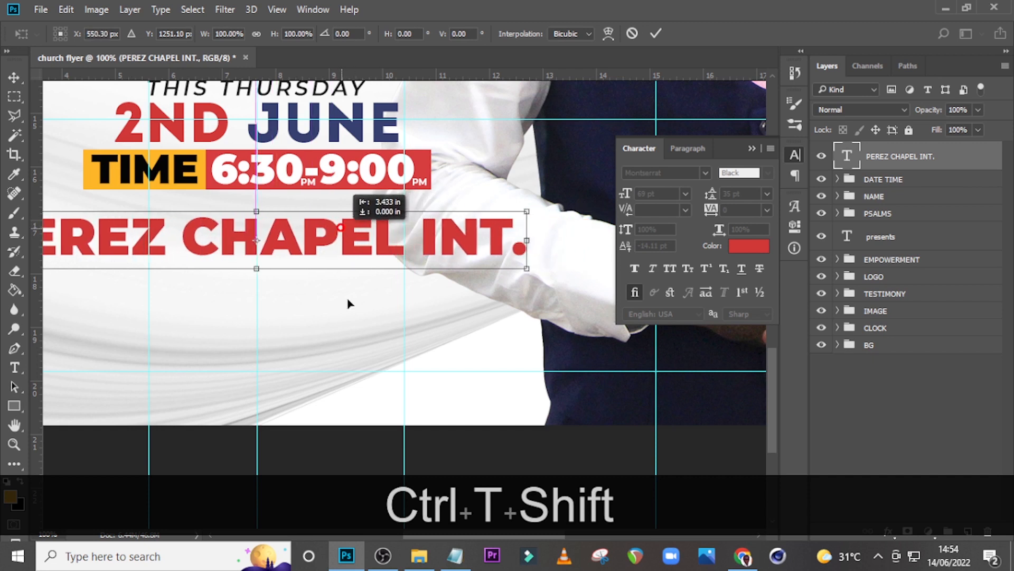
left_click_drag(432, 536, 407, 539)
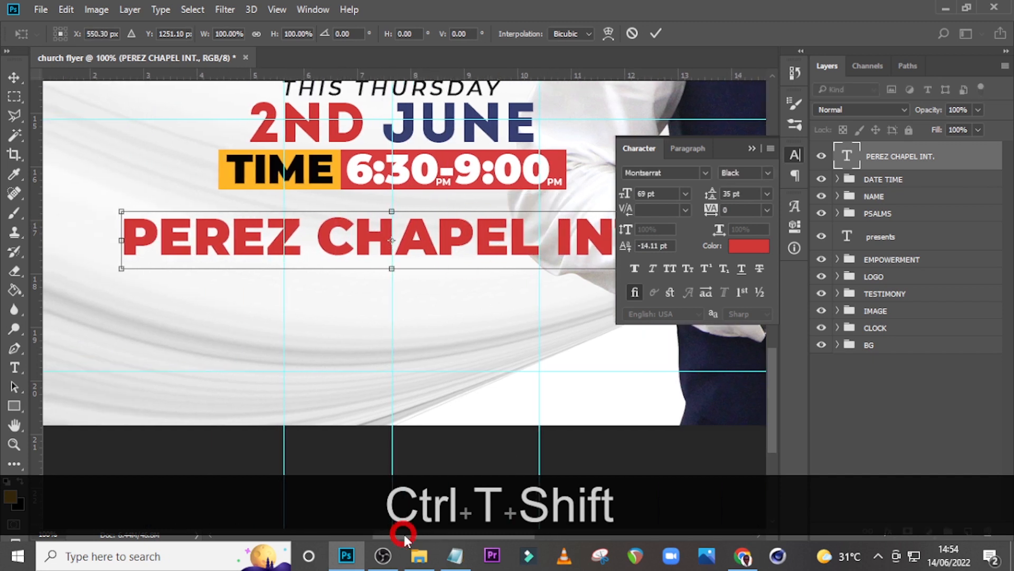
key("Return")
left_click(751, 148)
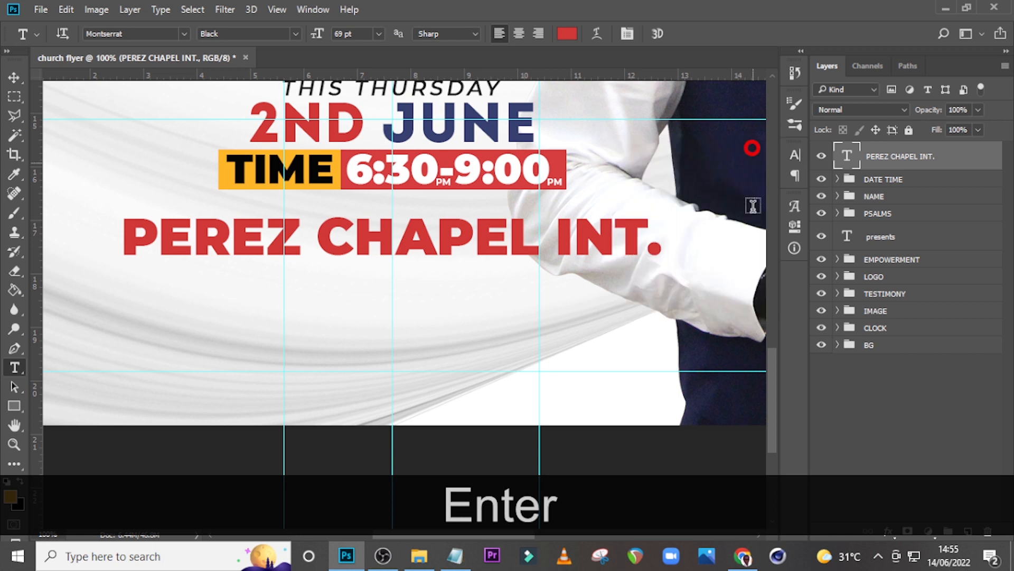
Duplicate the PEREZ CHAPEL INT. text and place the copy directly below the original.
key("ctrl+j")
key("v")
left_click_drag(468, 248, 468, 294)
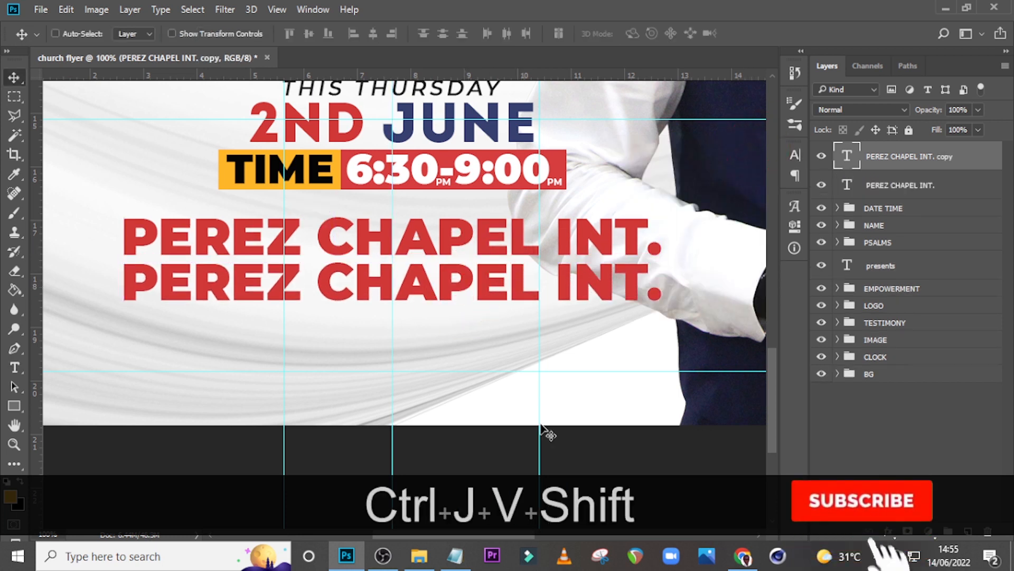
Switch to the 134.txt notes in Notepad, copy the line RESURRECTION TEMPLE ADENTA and return to Photoshop.
left_click(454, 555)
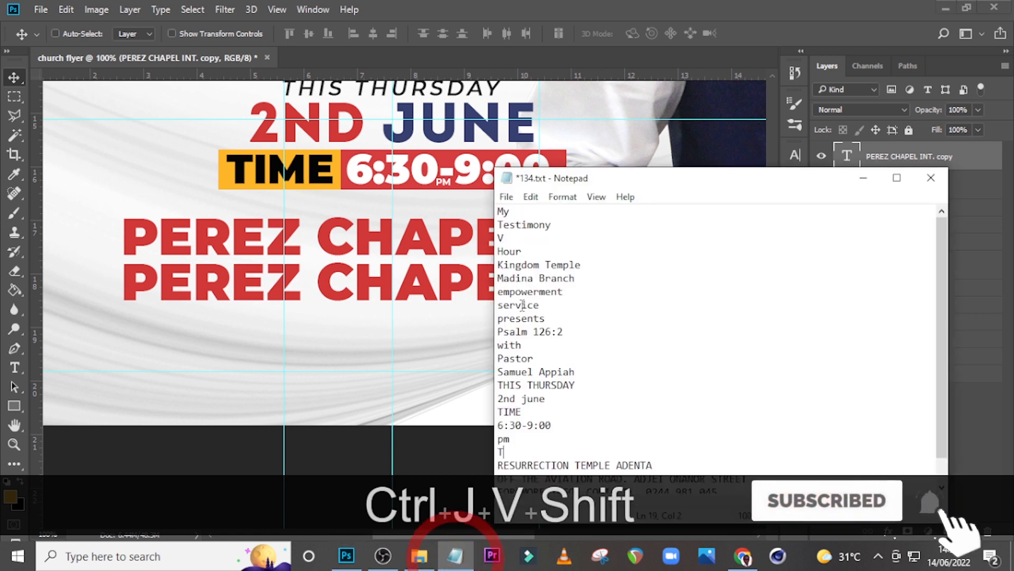
scroll(581, 431, "down", 1)
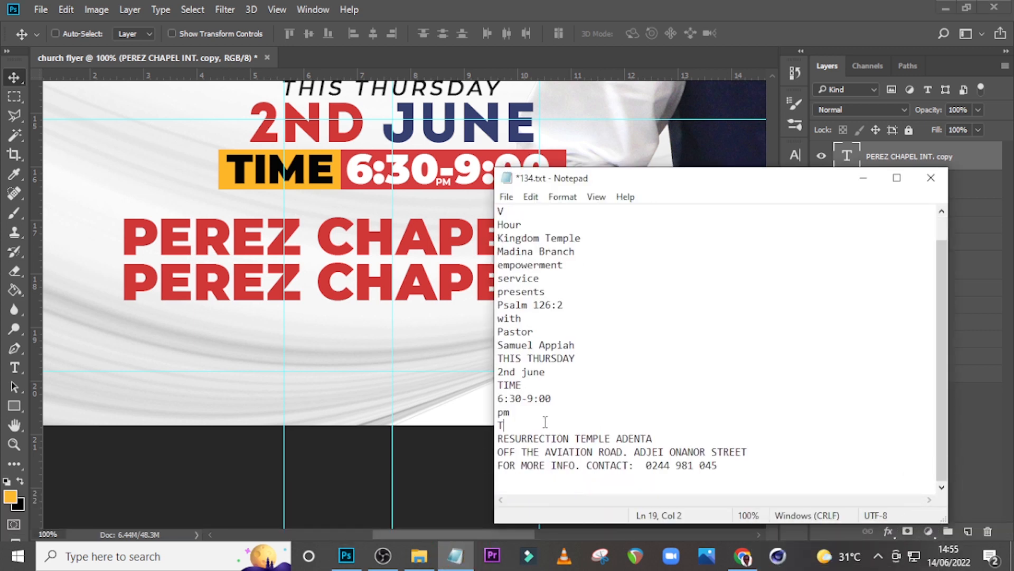
key("ctrl+z")
key("ctrl+z")
left_click_drag(653, 439, 479, 435)
key("ctrl+c")
left_click(479, 435)
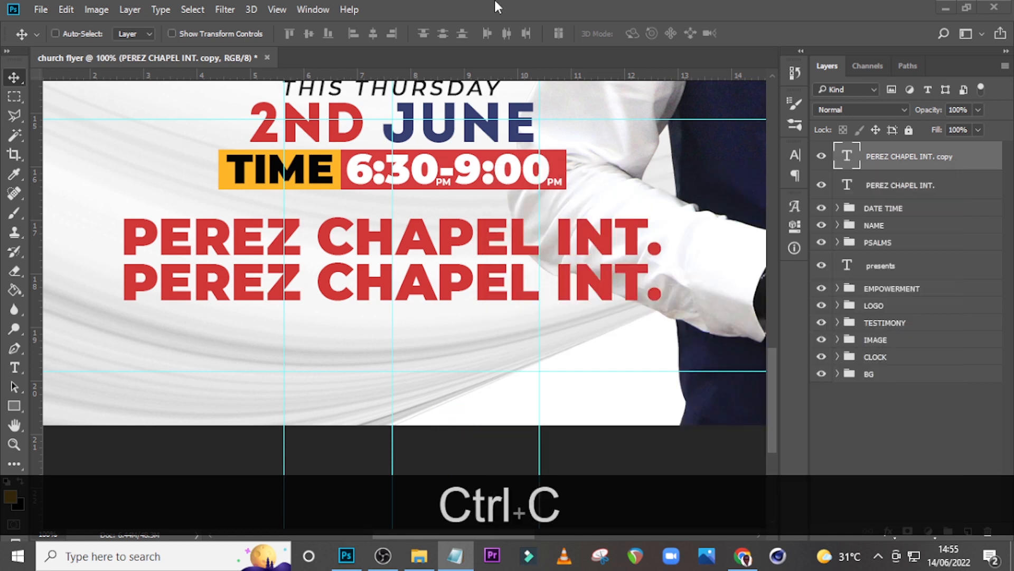
Replace the text of the duplicated layer with the copied RESURRECTION TEMPLE ADENTA.
double_click(848, 155)
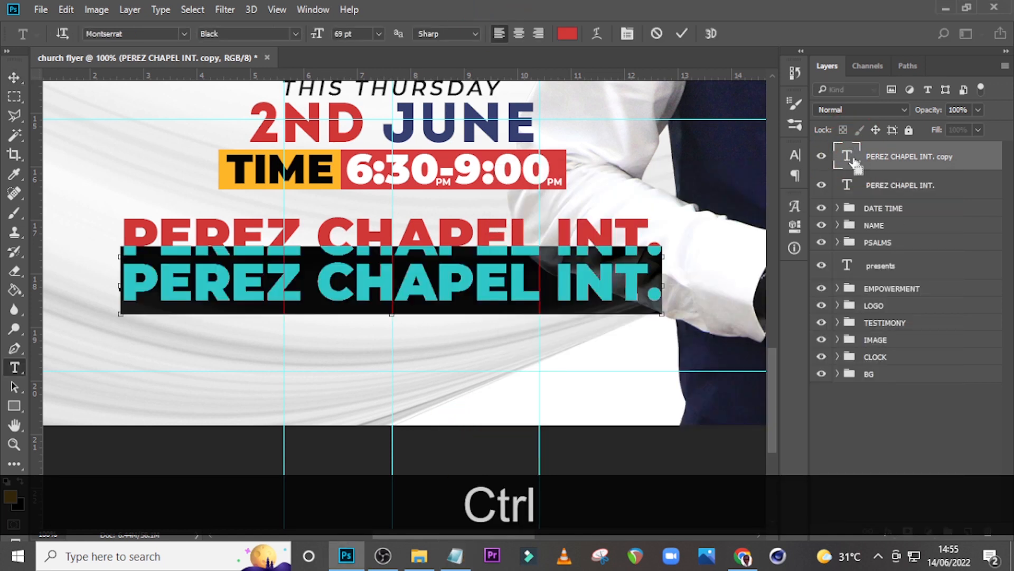
key("ctrl+v")
left_click(795, 154)
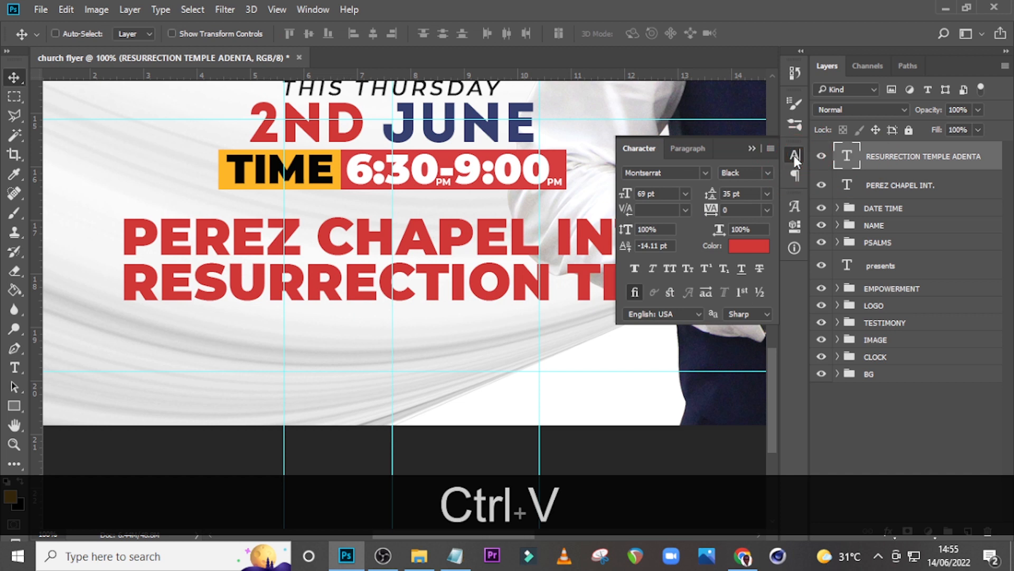
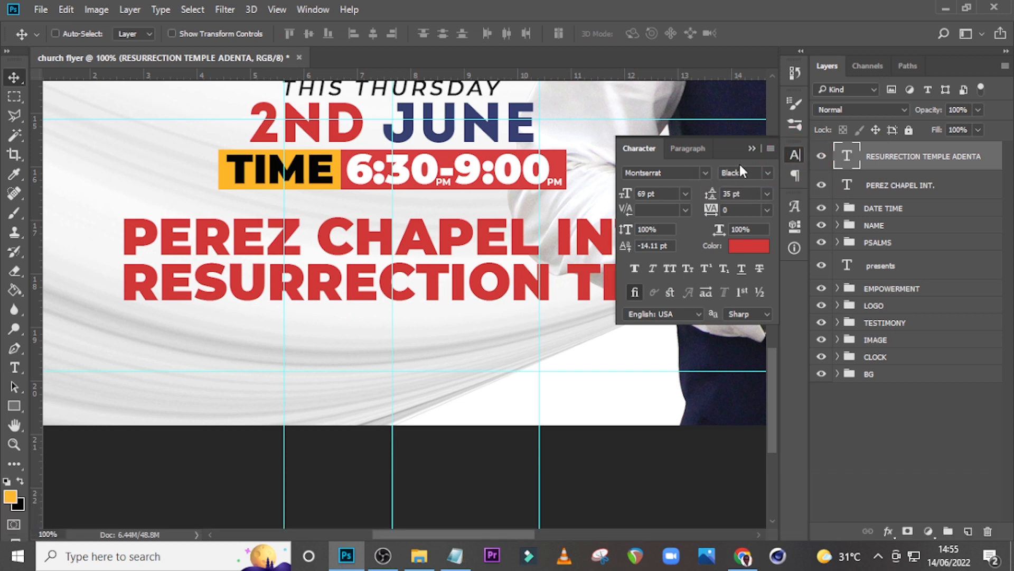
Set the RESURRECTION TEMPLE ADENTA text to Montserrat SemiBold at 40 pt with tracking 100.
left_click(768, 173)
left_click(759, 312)
left_click(612, 187)
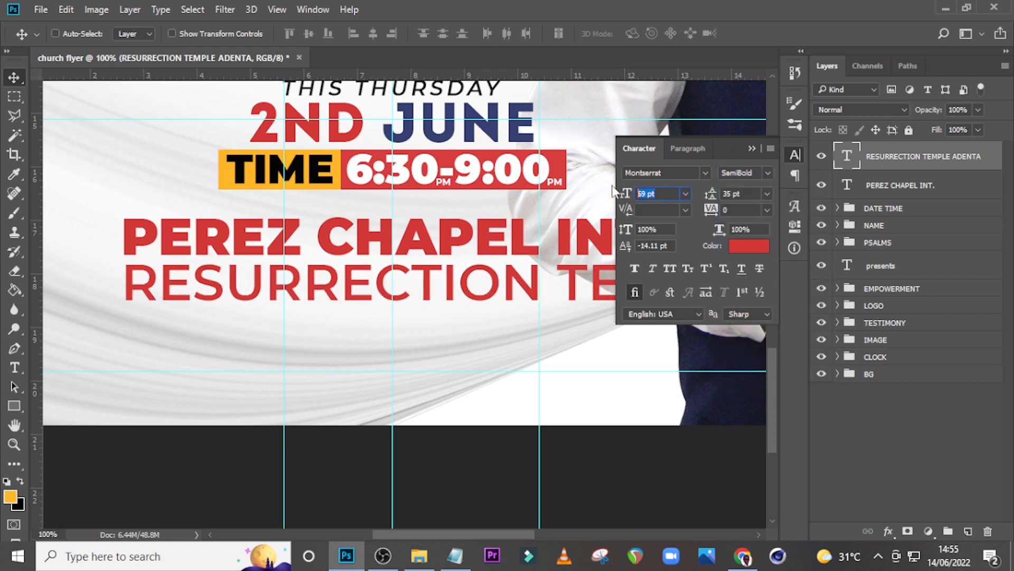
type("40")
key("Return")
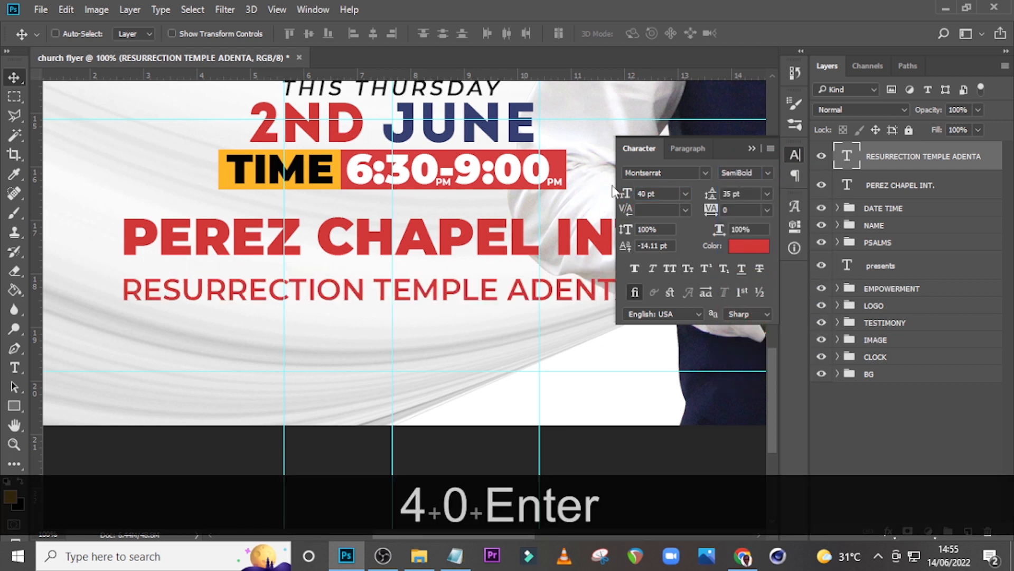
type("100")
key("Return")
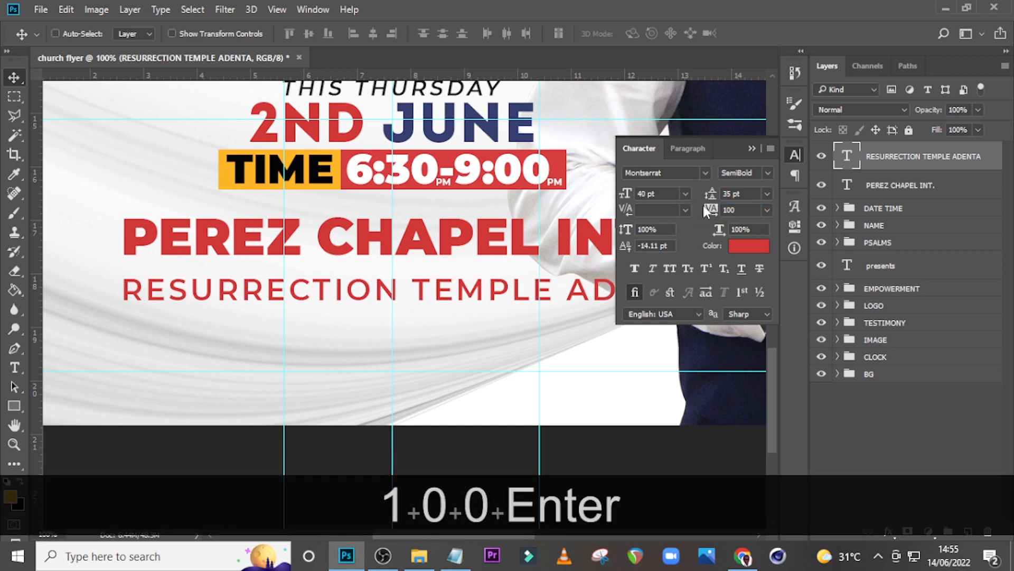
Try white ffffff as the colour of the RESURRECTION TEMPLE ADENTA text.
left_click(749, 245)
left_click(551, 138)
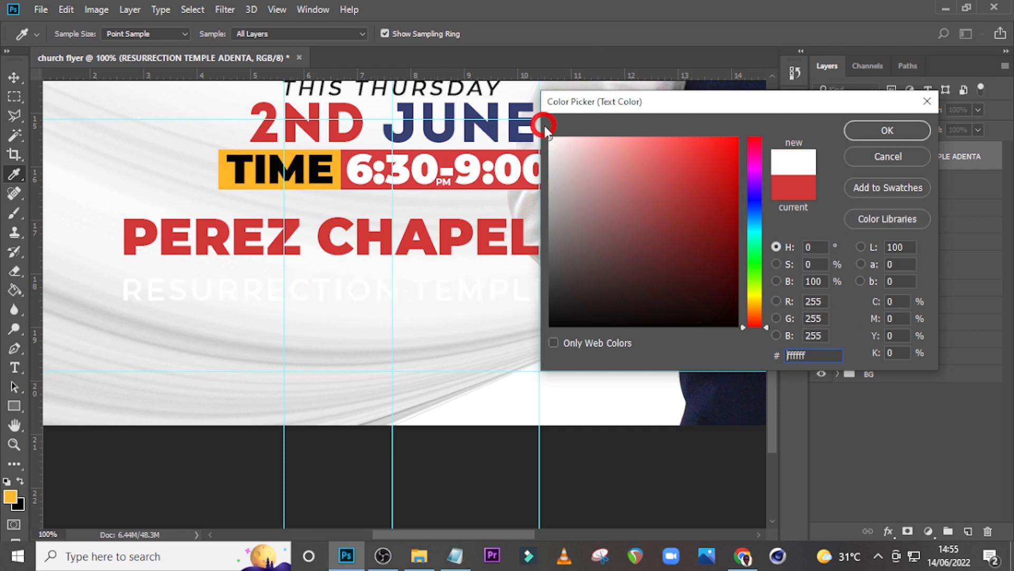
left_click(888, 130)
Set the colour of the RESURRECTION TEMPLE ADENTA text to black.
left_click(747, 249)
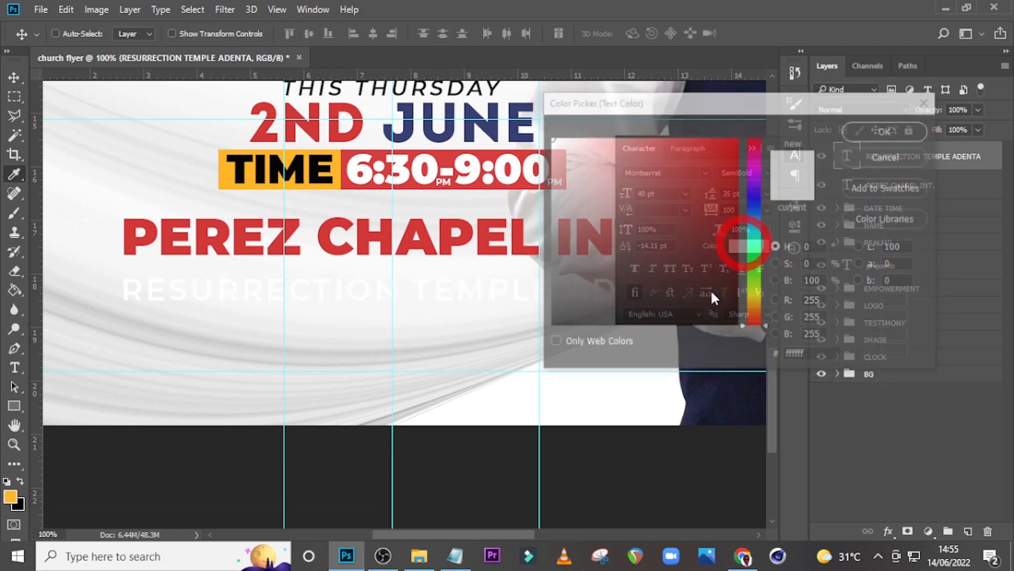
left_click_drag(725, 308, 736, 333)
left_click(887, 131)
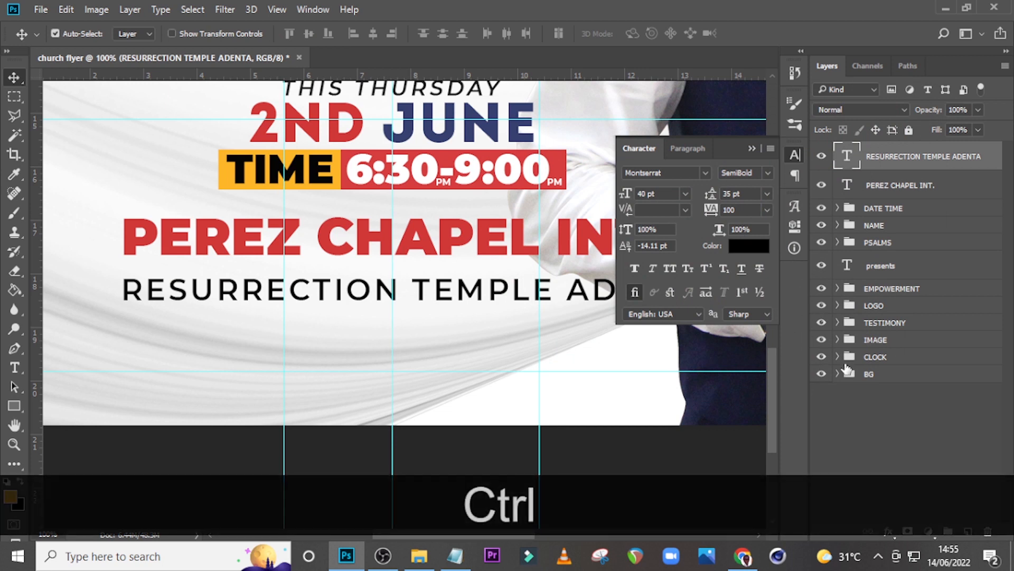
Centre the RESURRECTION TEMPLE ADENTA text on the middle guide and nudge it up close under PEREZ CHAPEL INT.
key("ctrl+t")
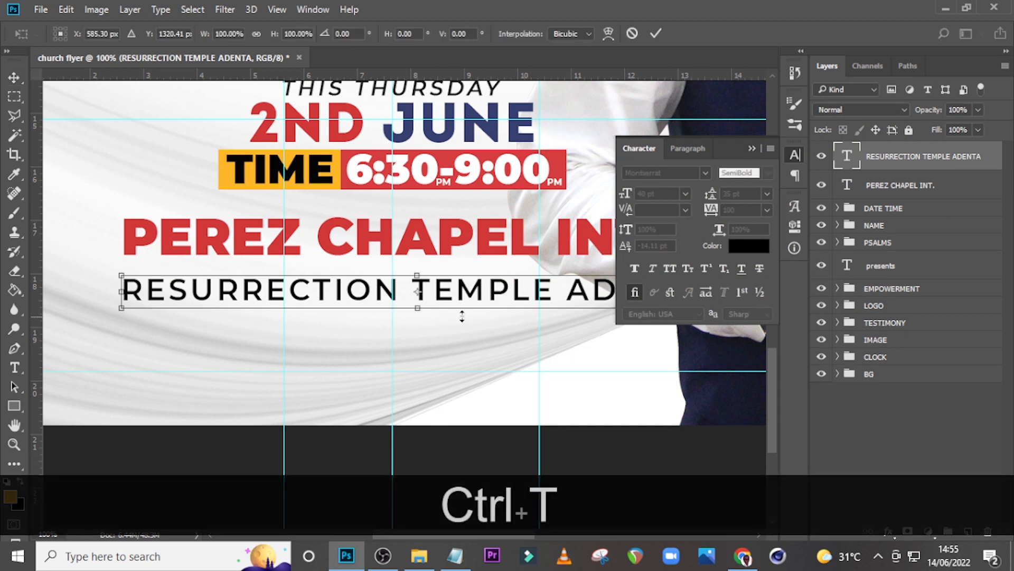
left_click_drag(476, 299, 449, 299)
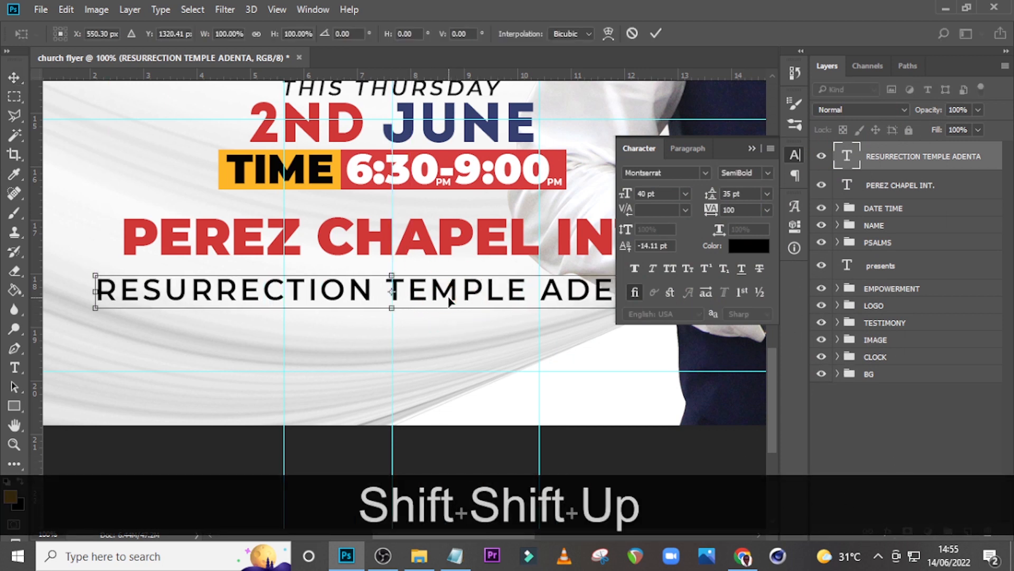
key("shift+Up")
key("Return")
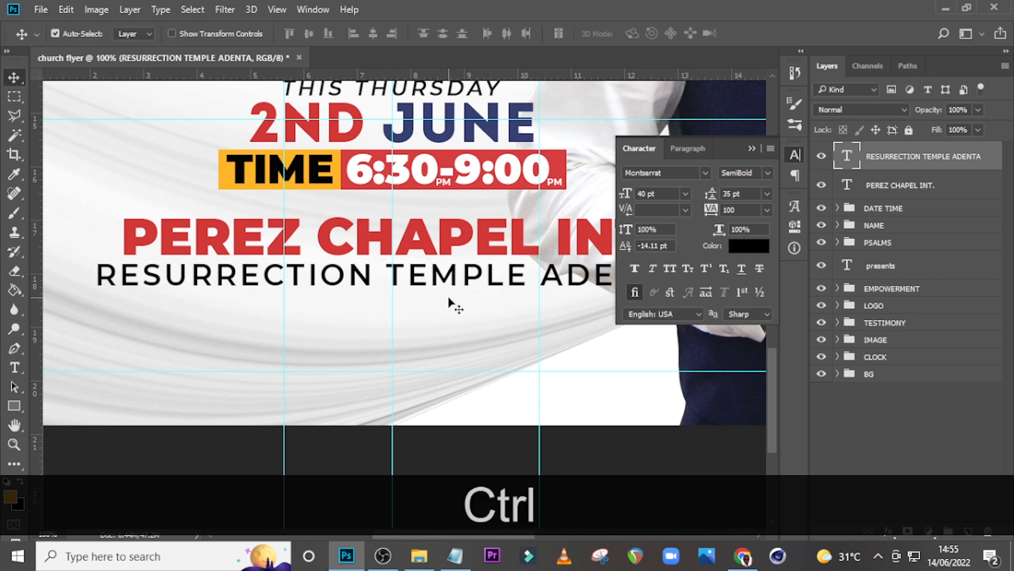
Duplicate the RESURRECTION TEMPLE ADENTA line directly below itself and set the copy in Montserrat Regular.
key("ctrl+j")
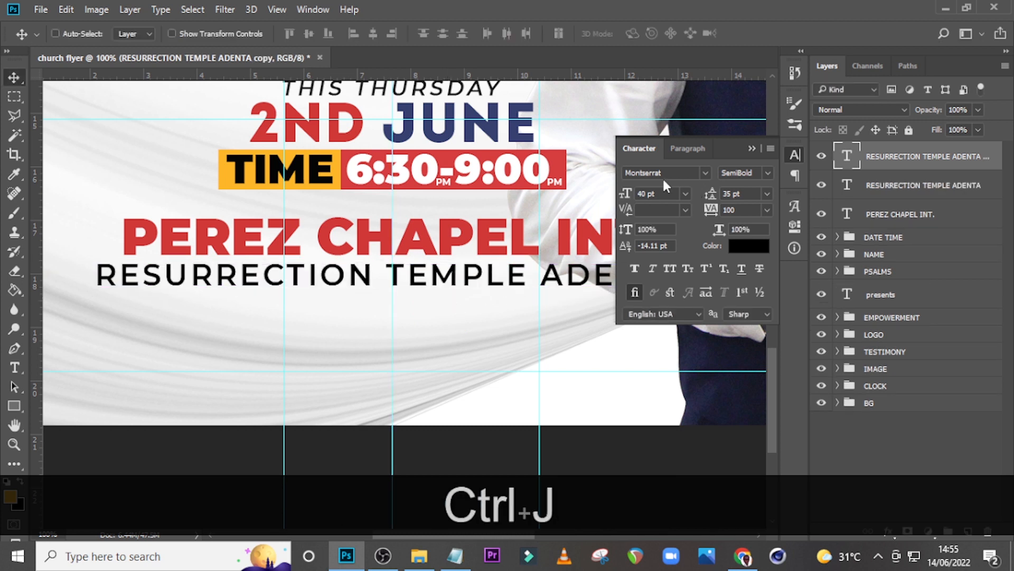
left_click_drag(490, 290, 489, 320)
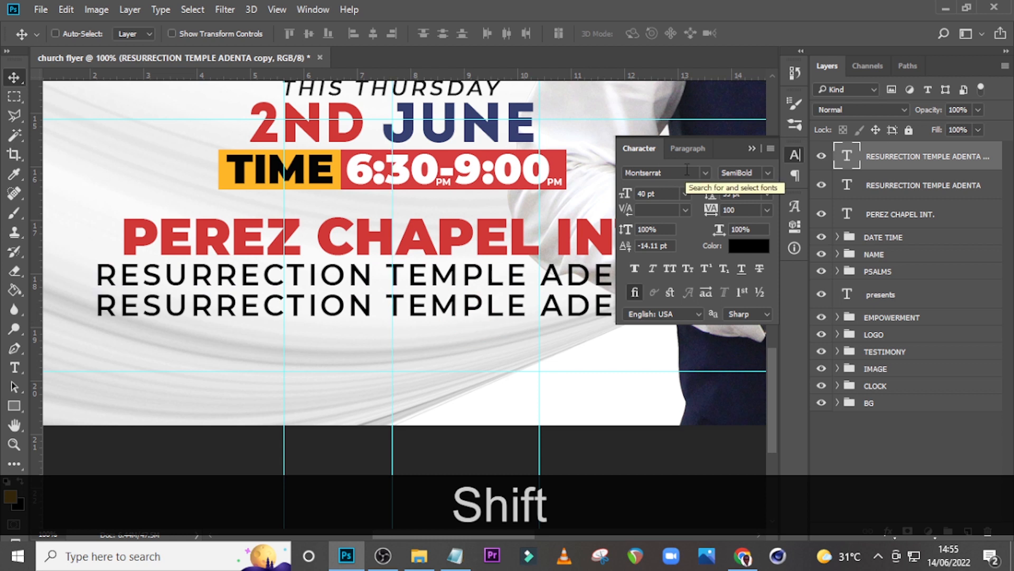
left_click(763, 173)
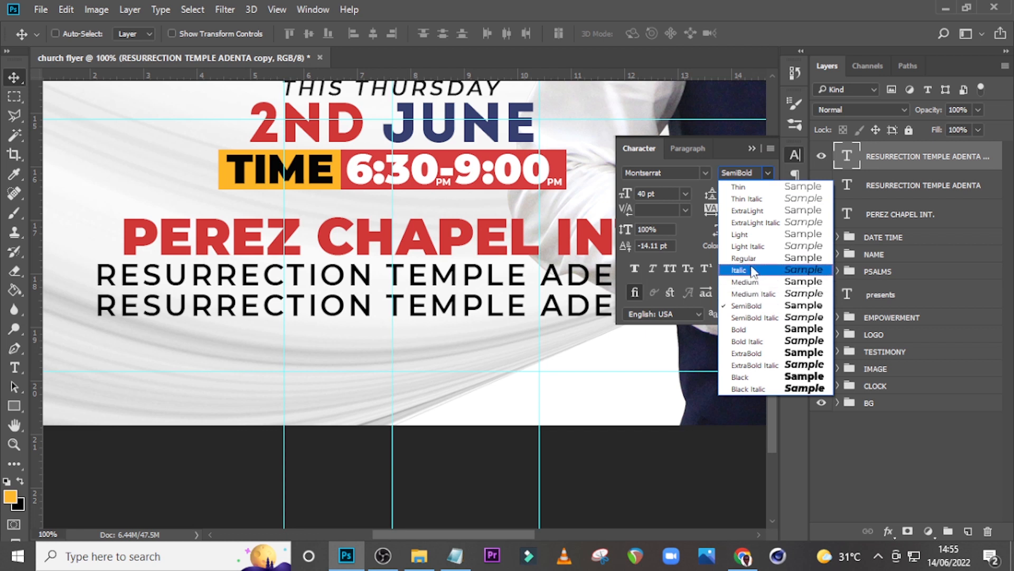
left_click(751, 258)
Set the duplicated line's tracking to 0 and its font size to 25 pt.
left_click(728, 209)
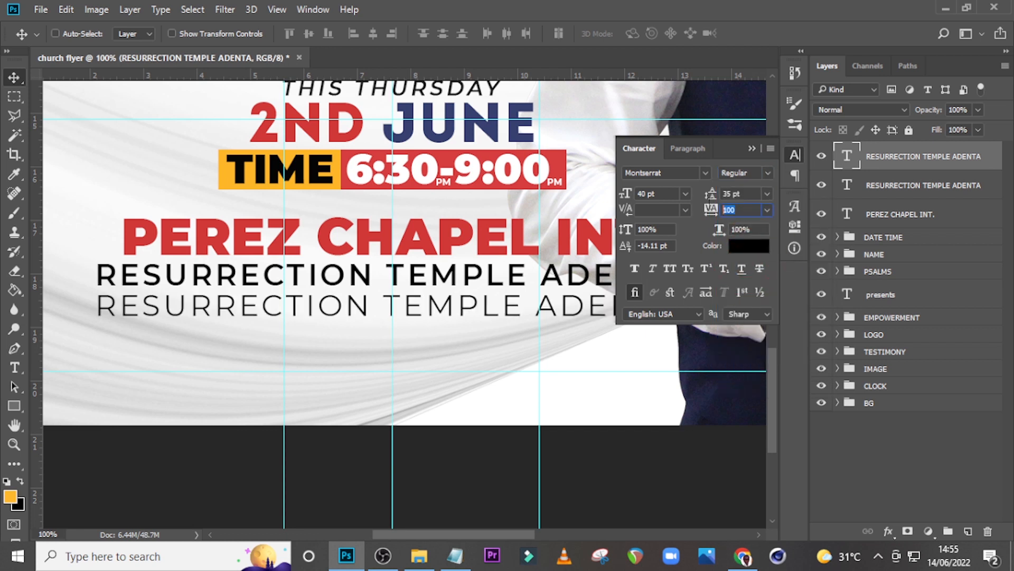
type("0")
key("Return")
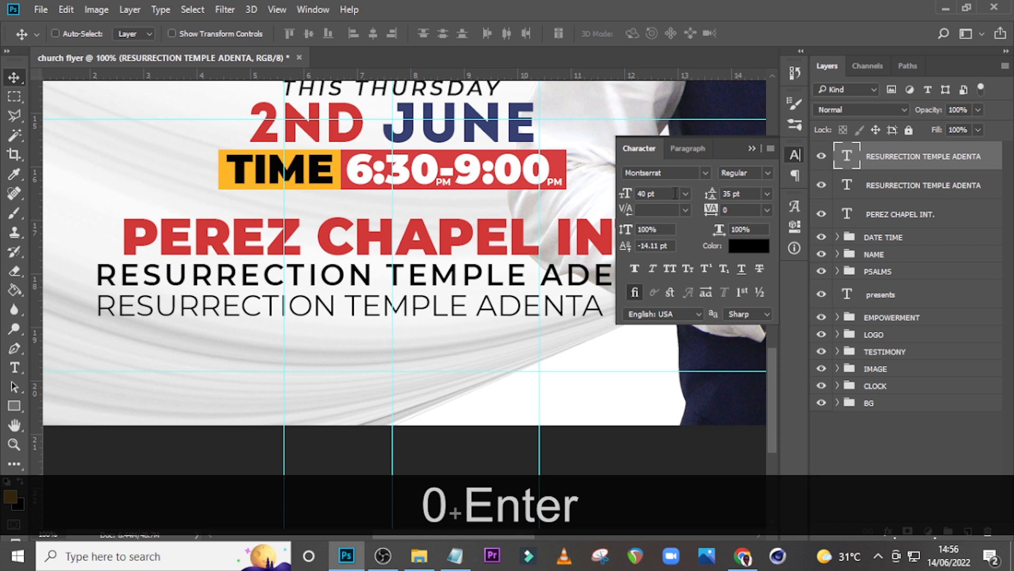
left_click(676, 194)
type("25")
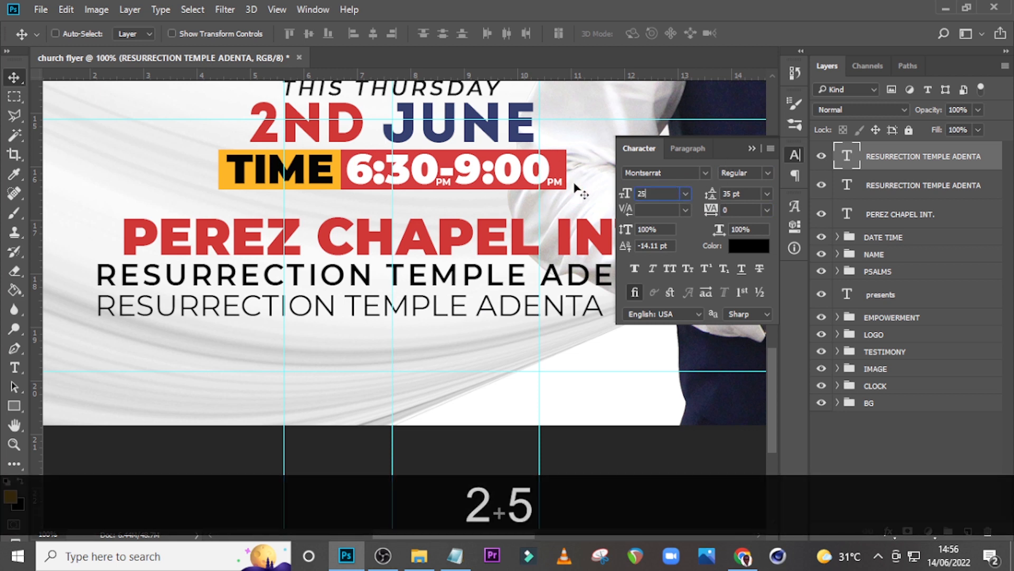
key("Return")
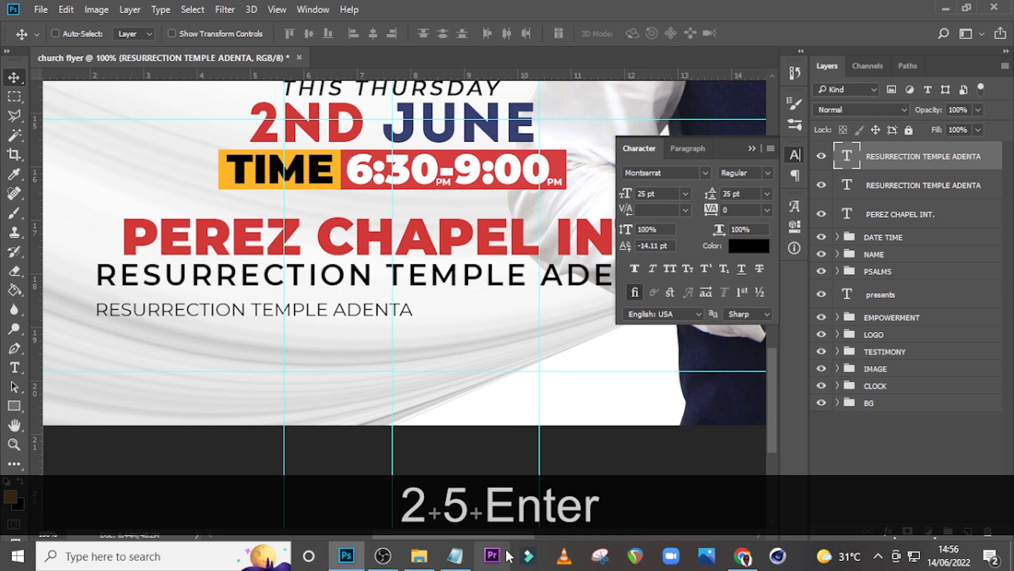
Switch to the Notepad notes, copy the venue's street address line and return to Photoshop.
left_click(455, 556)
left_click_drag(747, 452, 487, 449)
key("ctrl+c")
left_click(885, 161)
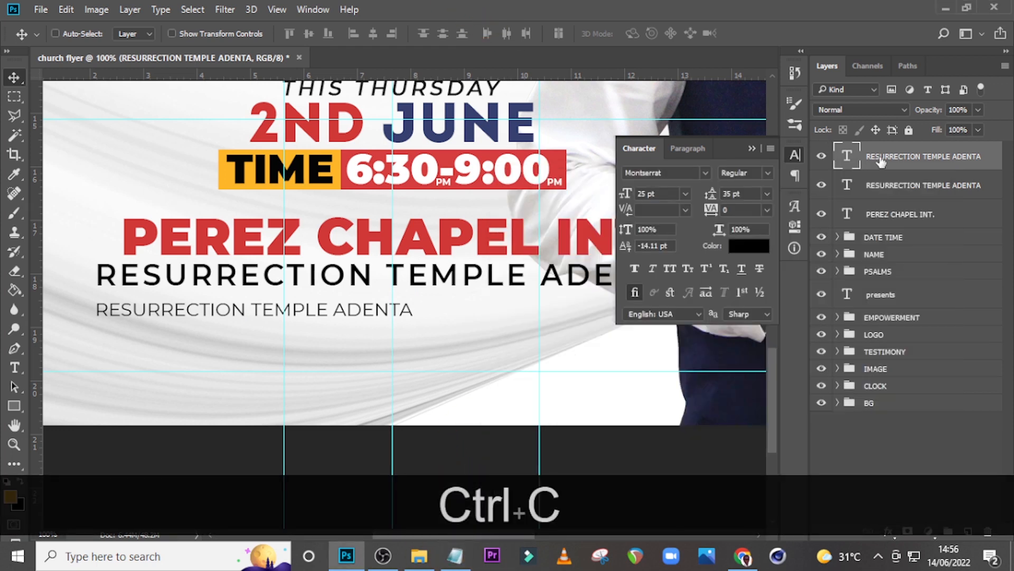
Replace the text of the 25 pt duplicate line with the copied street address.
double_click(852, 159)
key("ctrl+v")
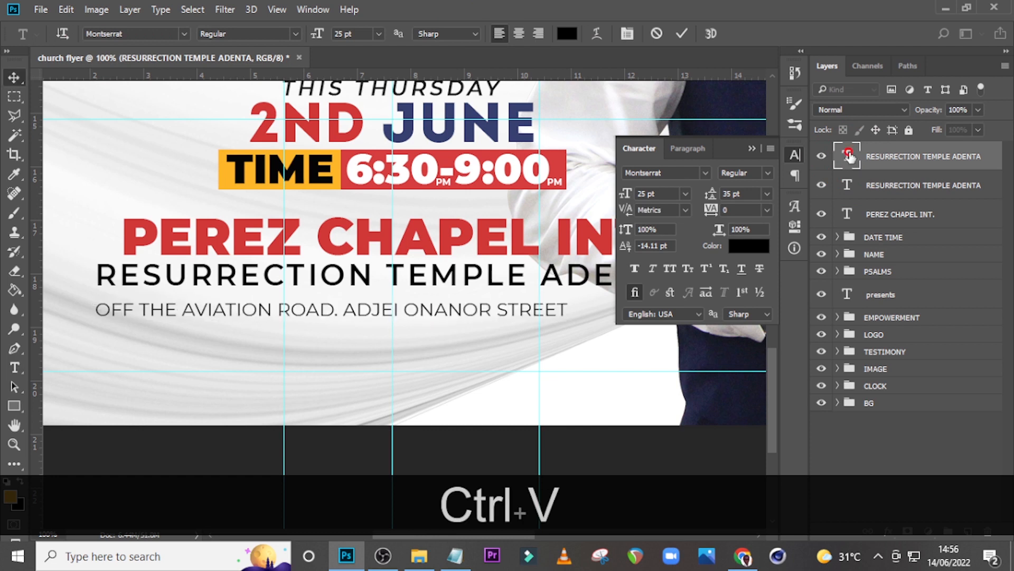
left_click(752, 148)
Centre the street address line on the middle guide and raise it closer to RESURRECTION TEMPLE ADENTA.
key("ctrl+t")
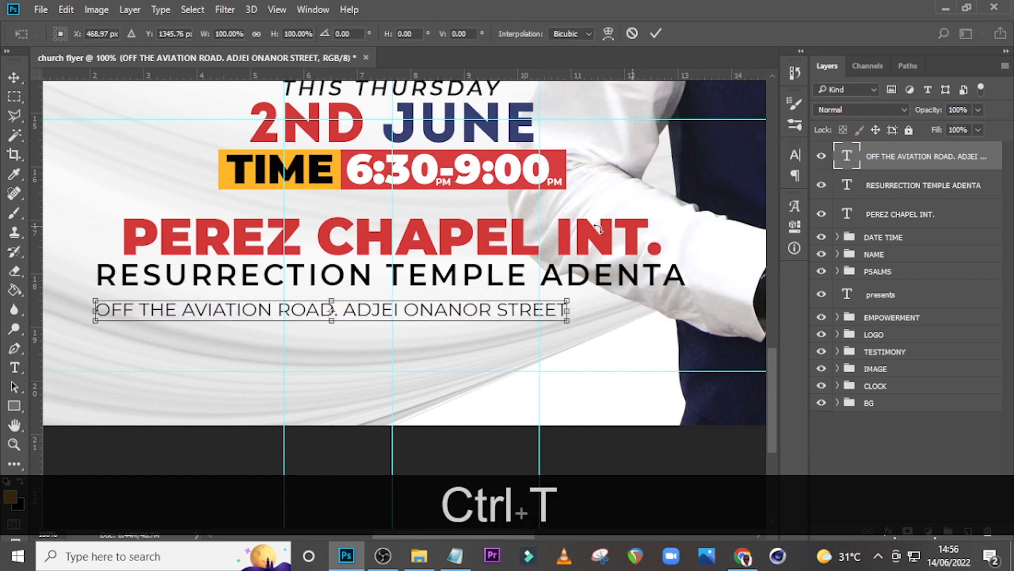
left_click_drag(441, 309, 484, 306)
left_click(484, 306)
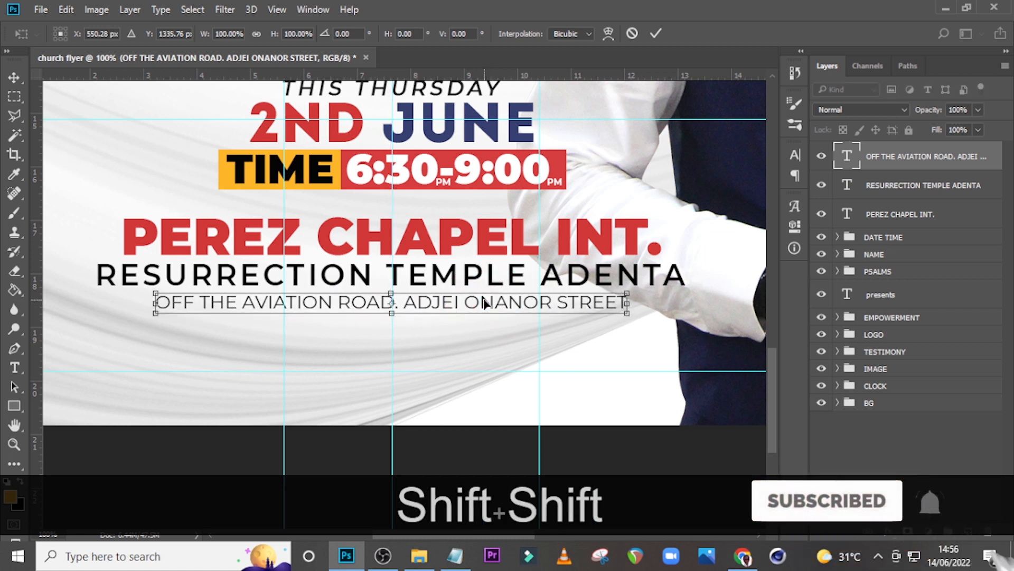
key("Return")
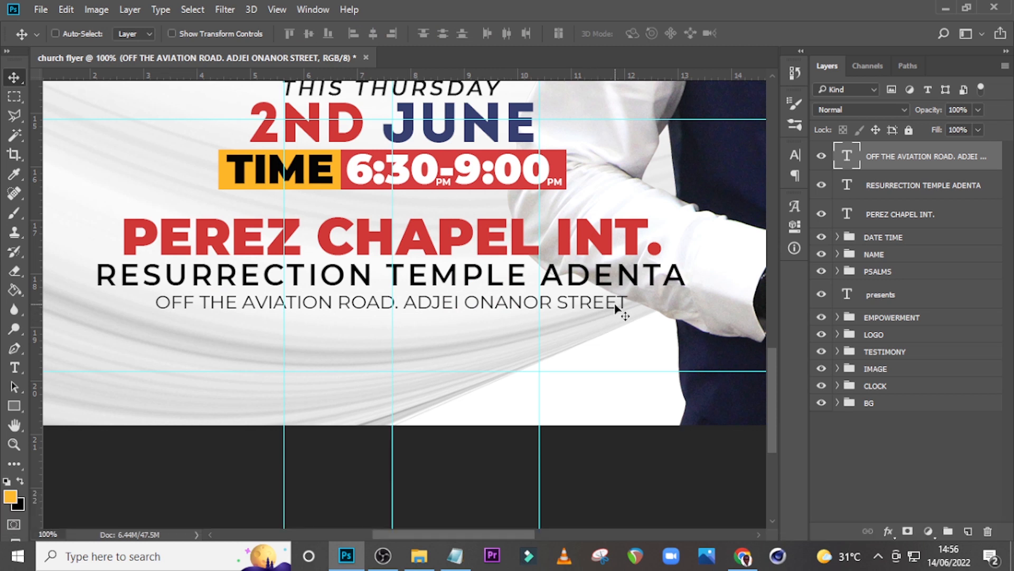
Apply Faux Bold to the street address line.
left_click(796, 156)
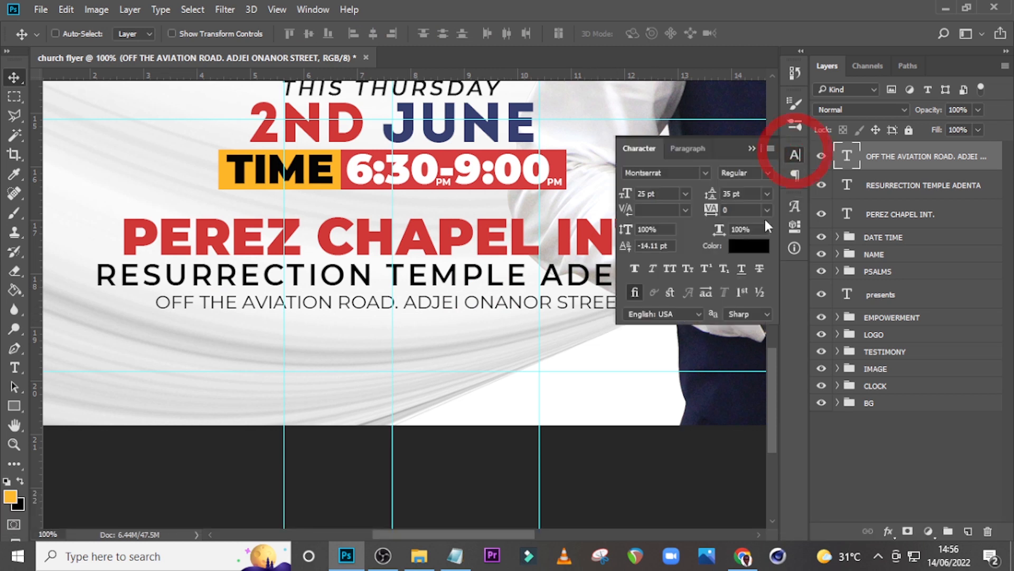
left_click(636, 268)
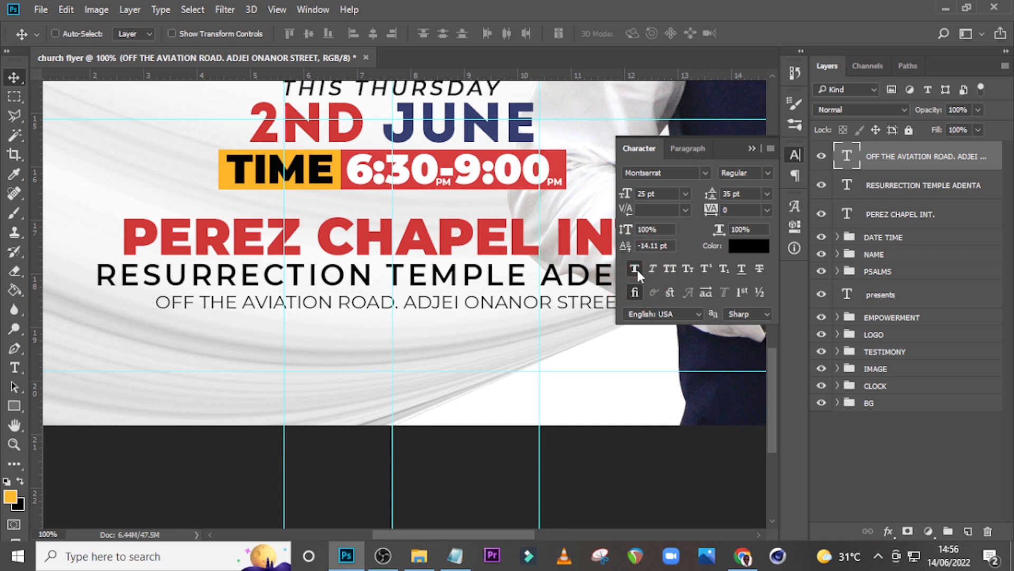
left_click(749, 148)
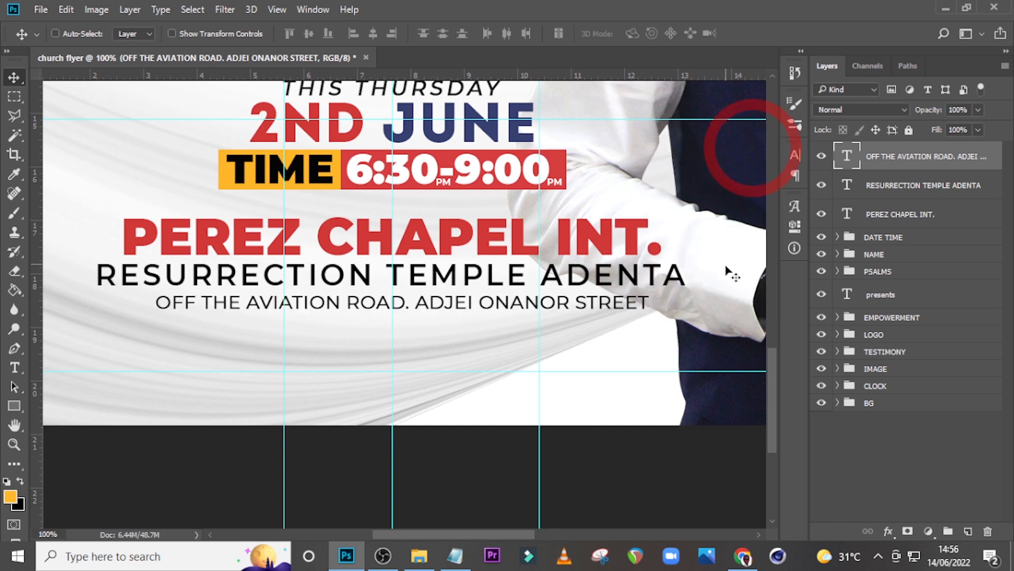
Nudge the street address line left so it is centred on the middle guide under RESURRECTION TEMPLE ADENTA.
key("ctrl+t")
key("shift+Left")
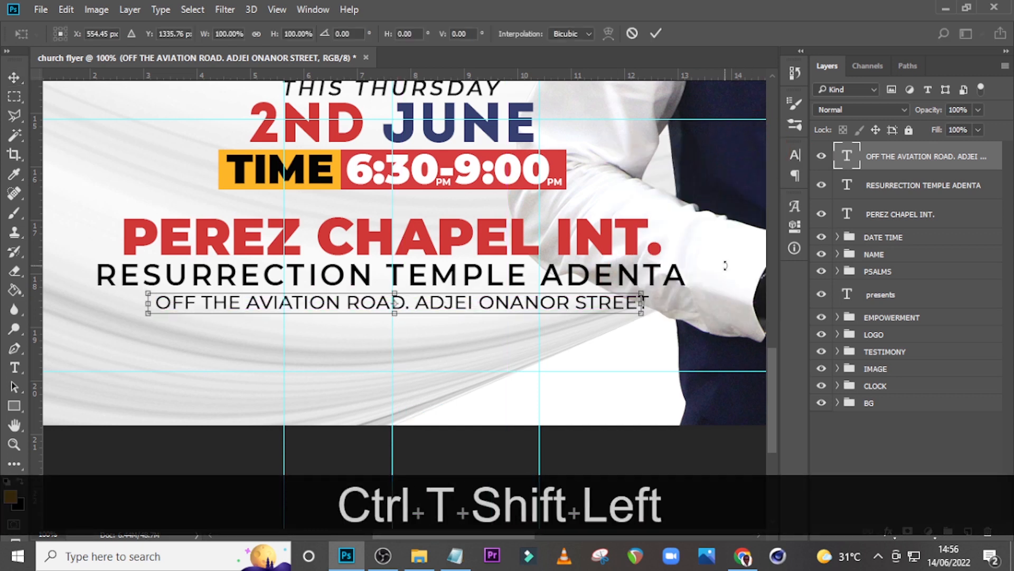
key("Left")
key("shift+Right")
key("Left")
key("Left")
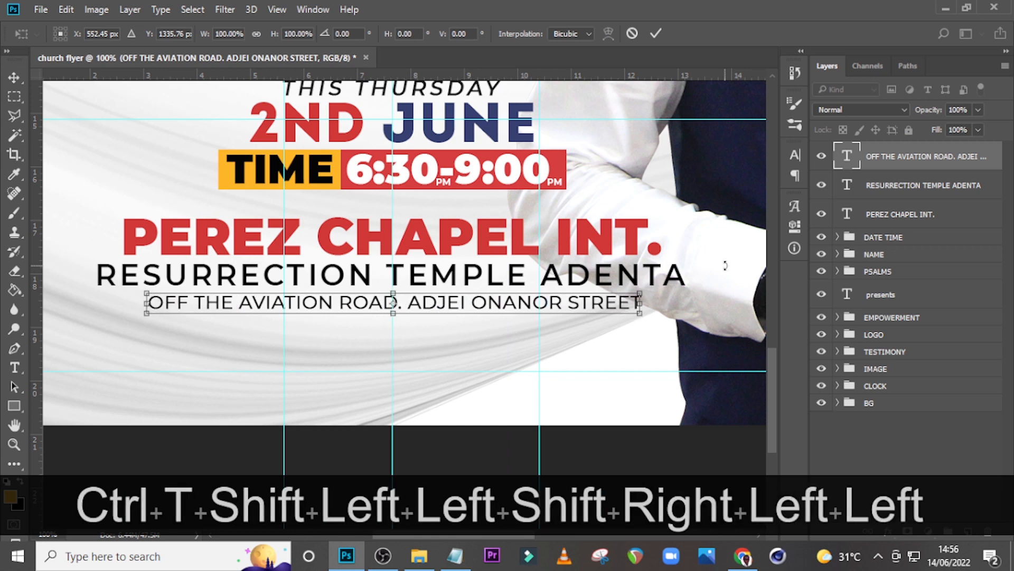
key("Return")
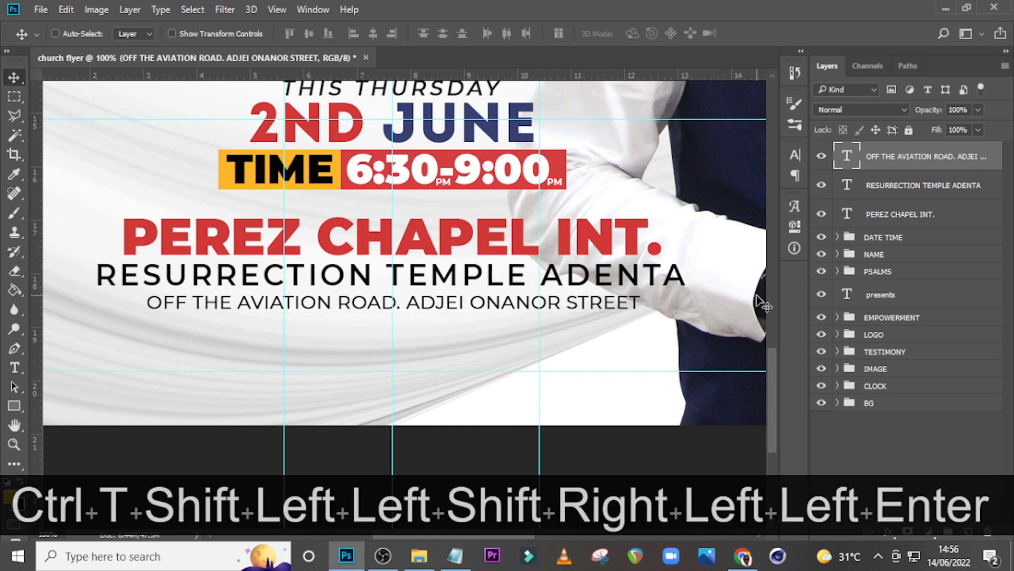
Group the street address, RESURRECTION TEMPLE ADENTA and PEREZ CHAPEL INT. text layers and name the group VENUE.
left_click(922, 185, "ctrl")
left_click(914, 214, "ctrl")
key("ctrl+g")
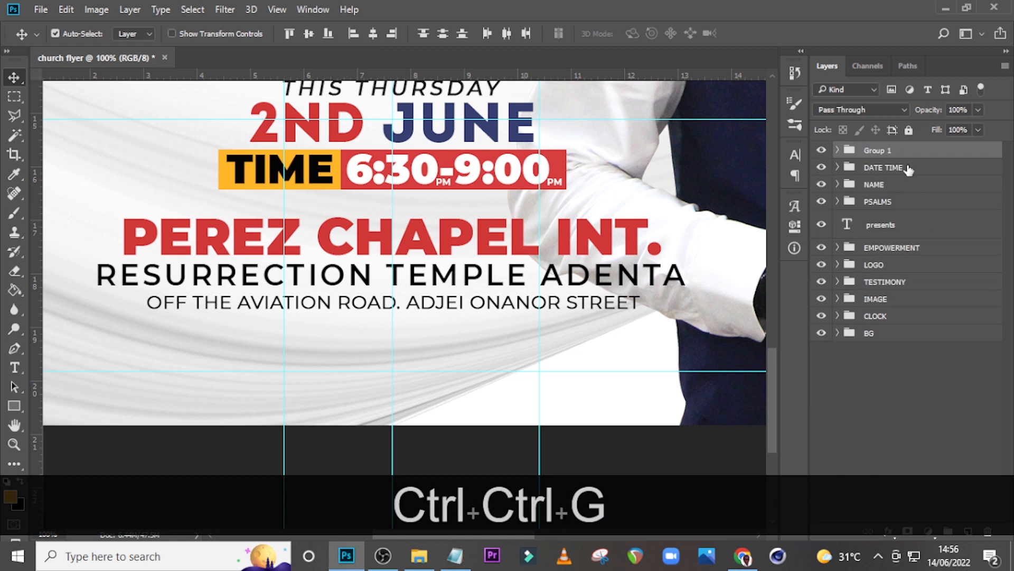
double_click(881, 155)
type("VENUE")
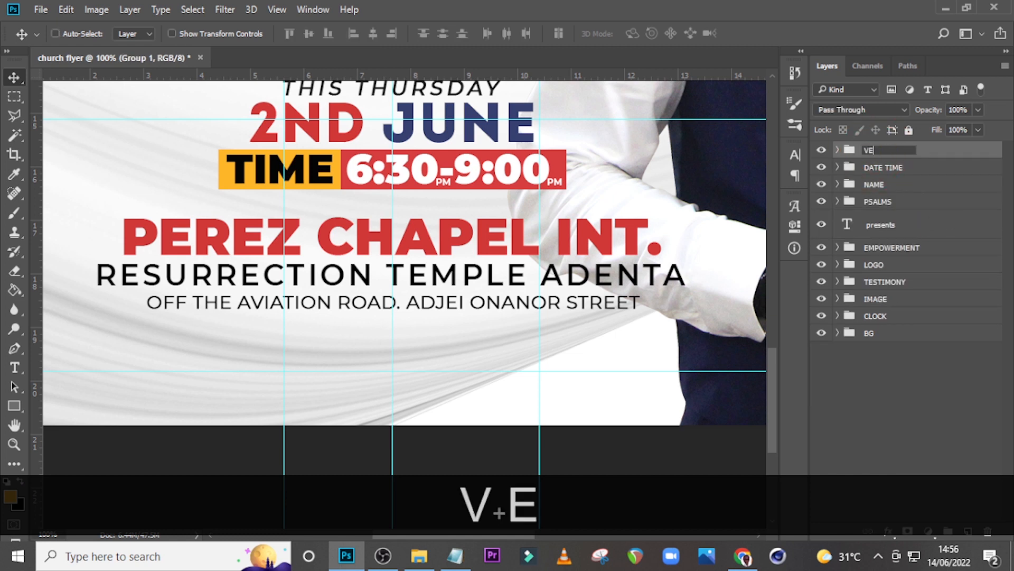
key("Return")
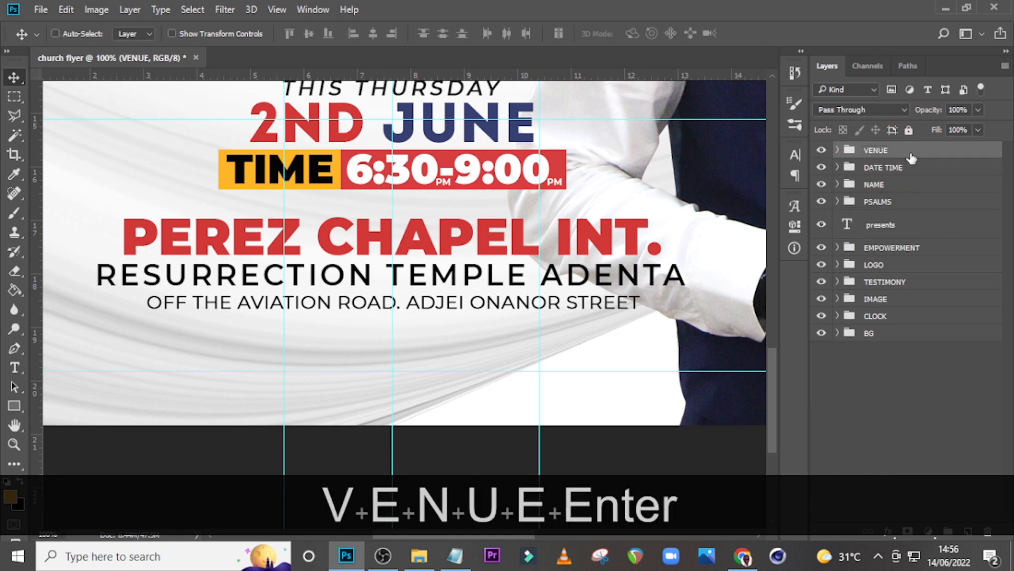
Add a new layer above the VENUE group and set the Brush foreground colour to FFBA28.
key("t")
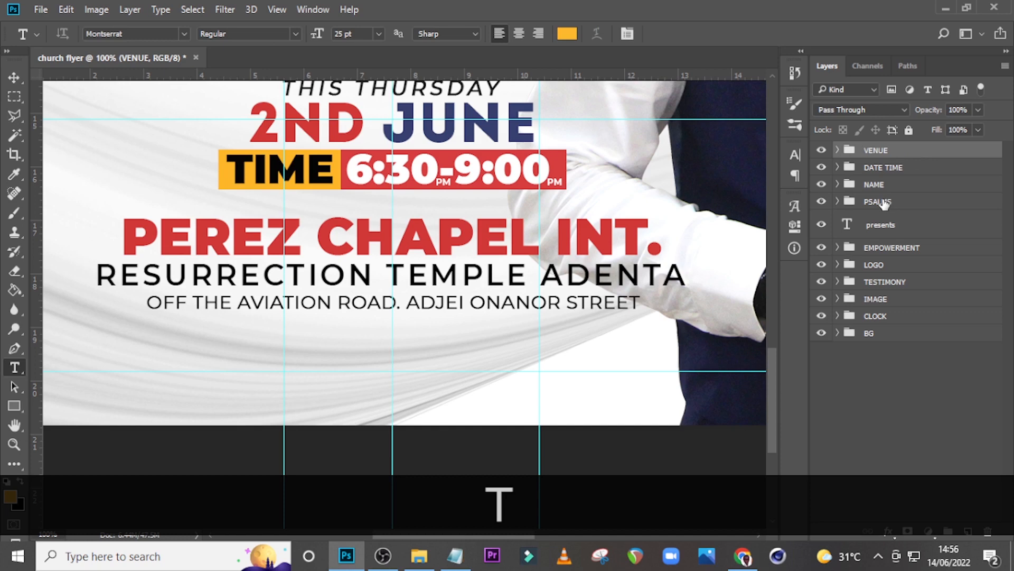
key("ctrl+minus")
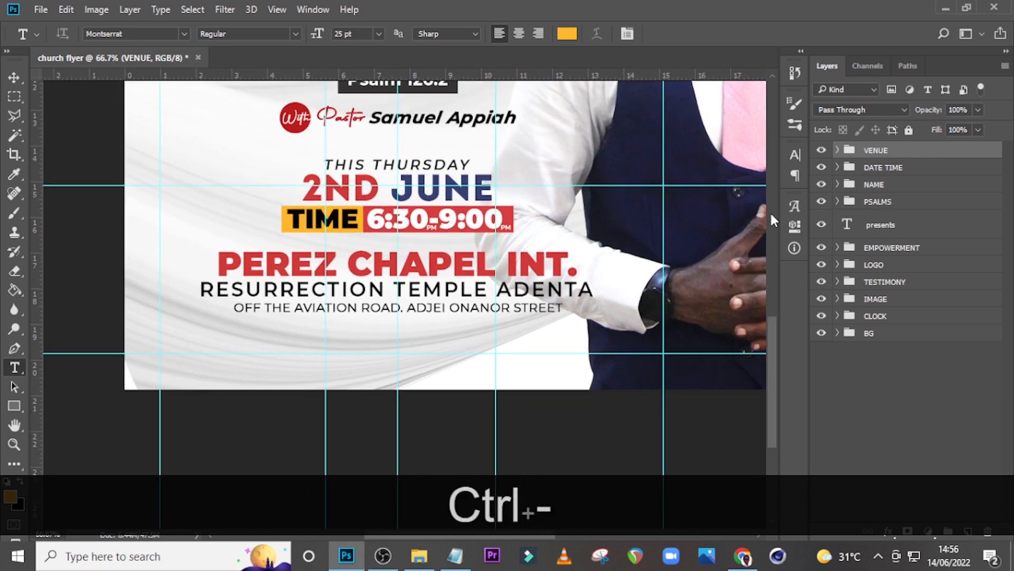
key("ctrl+0")
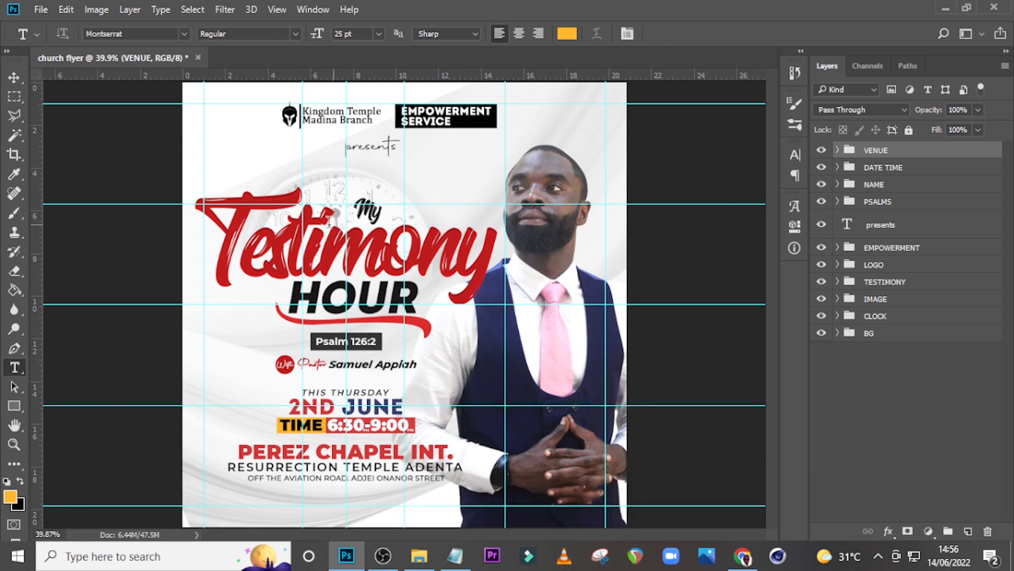
left_click(967, 532)
key("b")
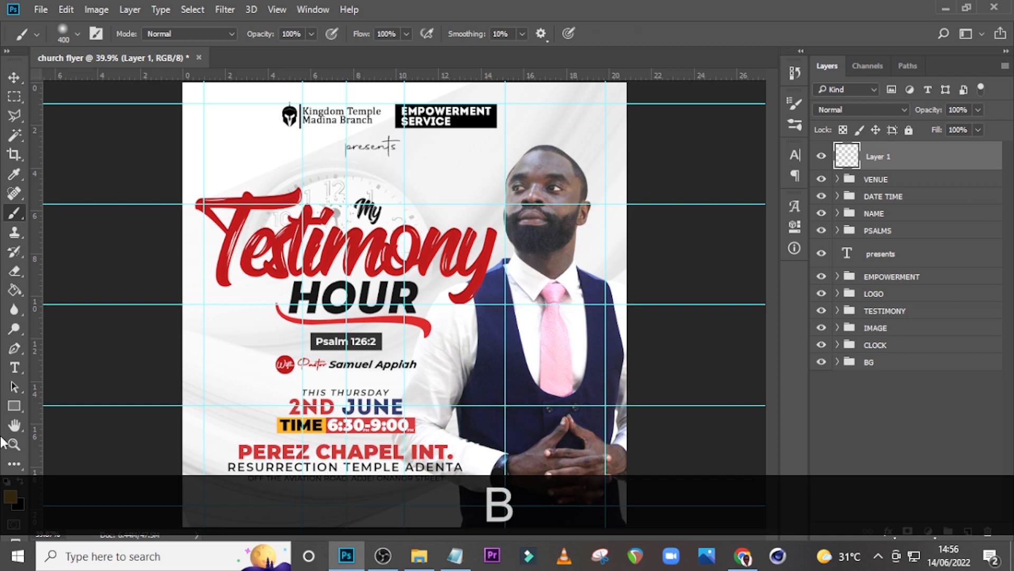
left_click(10, 498)
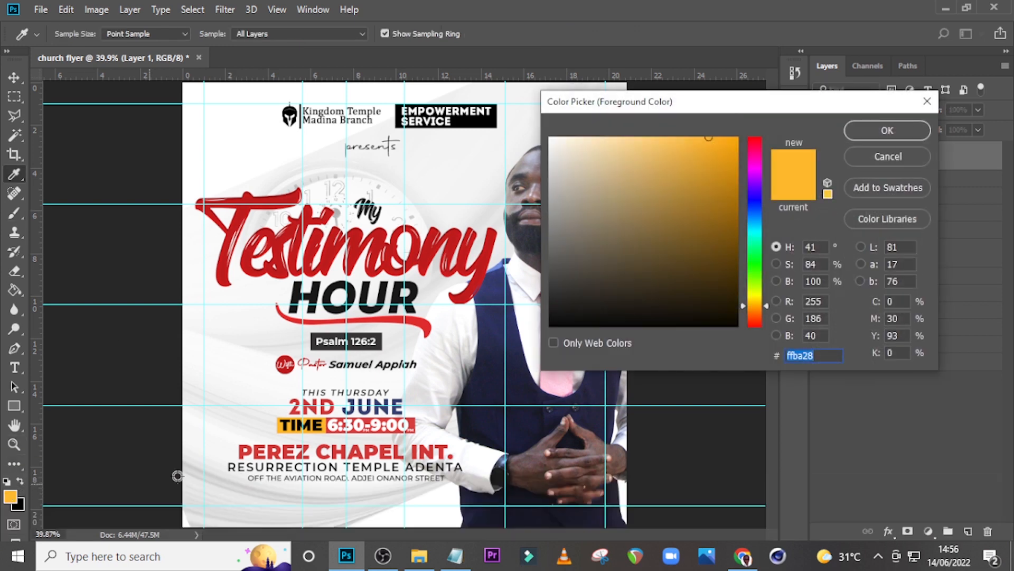
type("F")
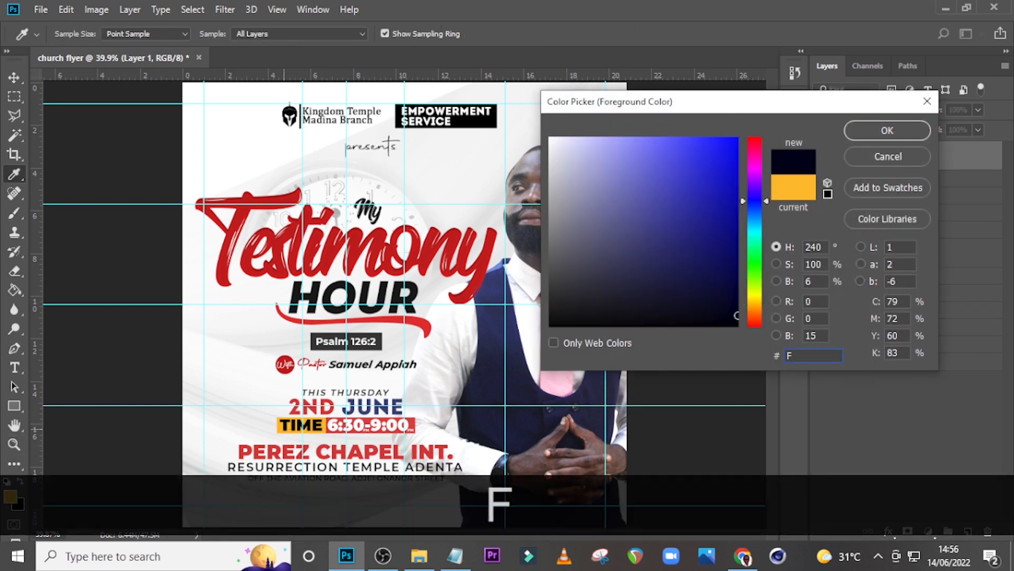
type("FBA")
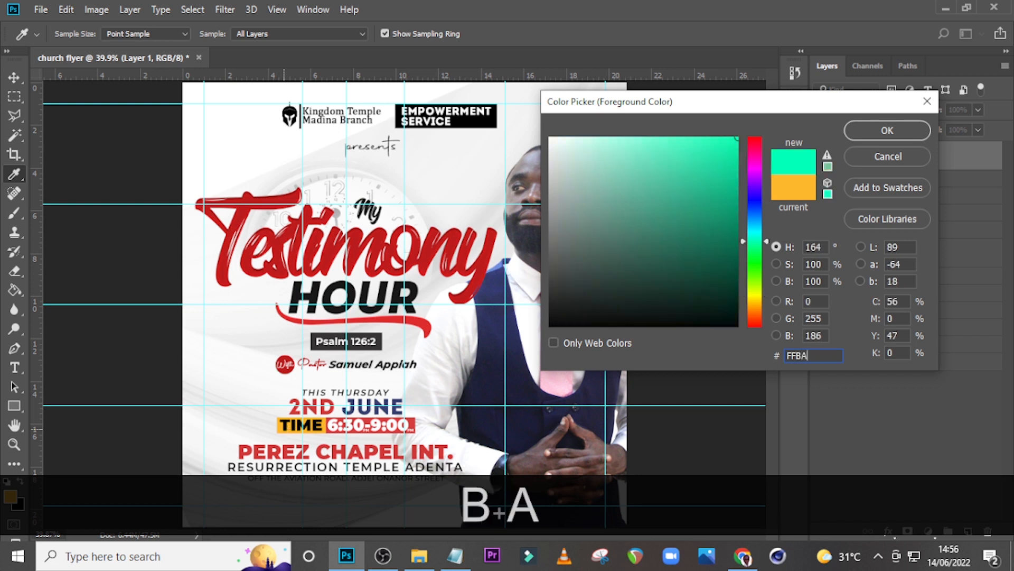
type("28")
key("Return")
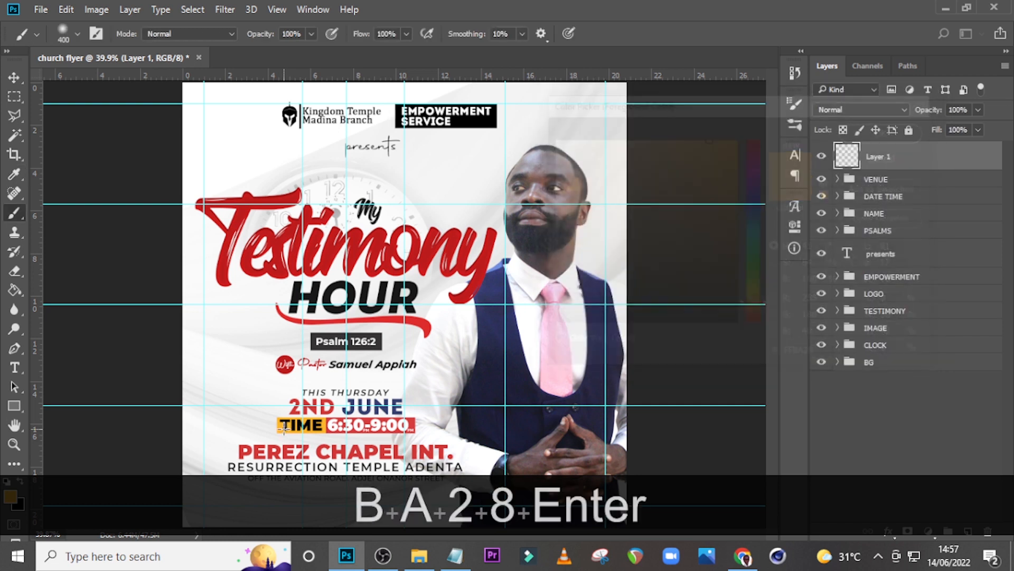
Paint a single soft round 400 px orange dab over the word HOUR.
key("Caps_Lock")
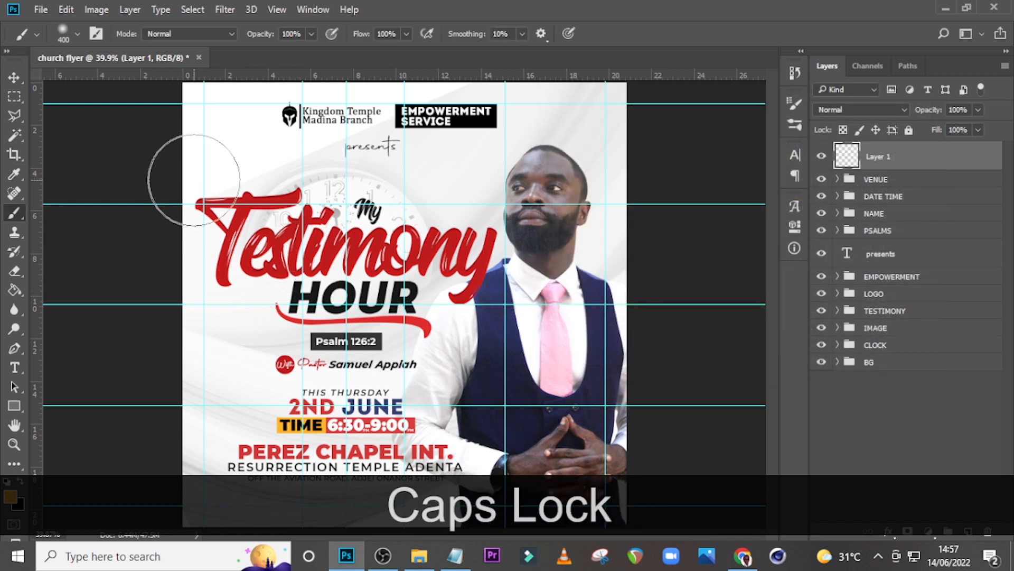
left_click(77, 34)
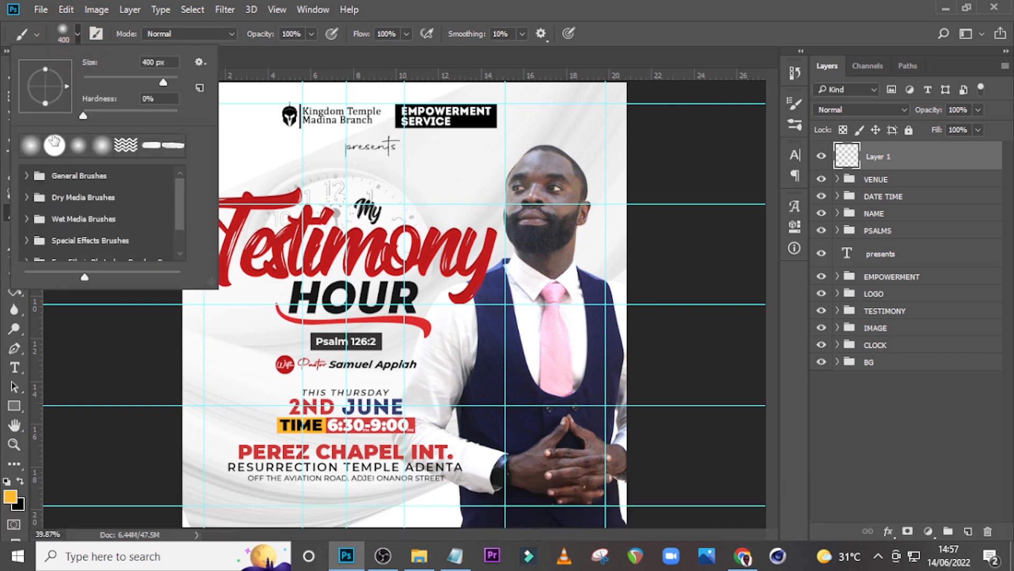
left_click(32, 146)
left_click(416, 10)
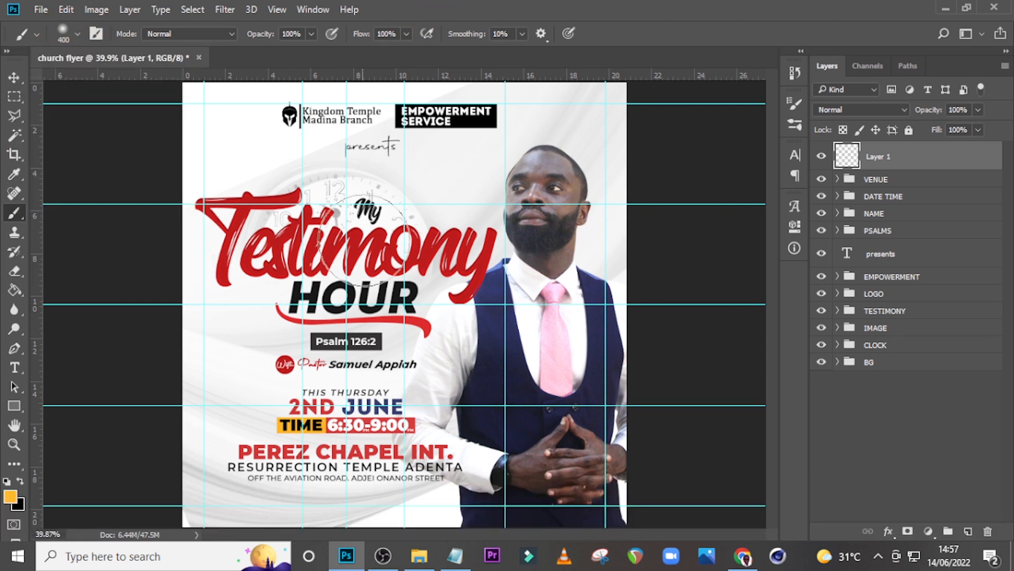
left_click(355, 300)
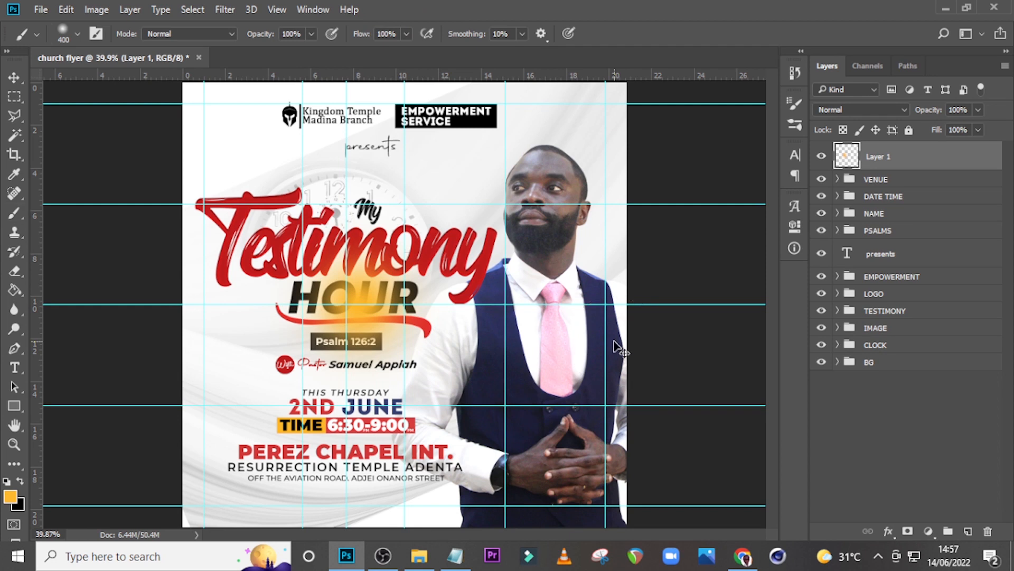
Move the orange glow up onto the middle of the Testimony title and set its blend mode to Linear Dodge (Add).
key("v")
mouse_move(391, 296)
left_mouse_down()
mouse_move(404, 211)
mouse_move(381, 188)
mouse_move(382, 223)
left_mouse_up()
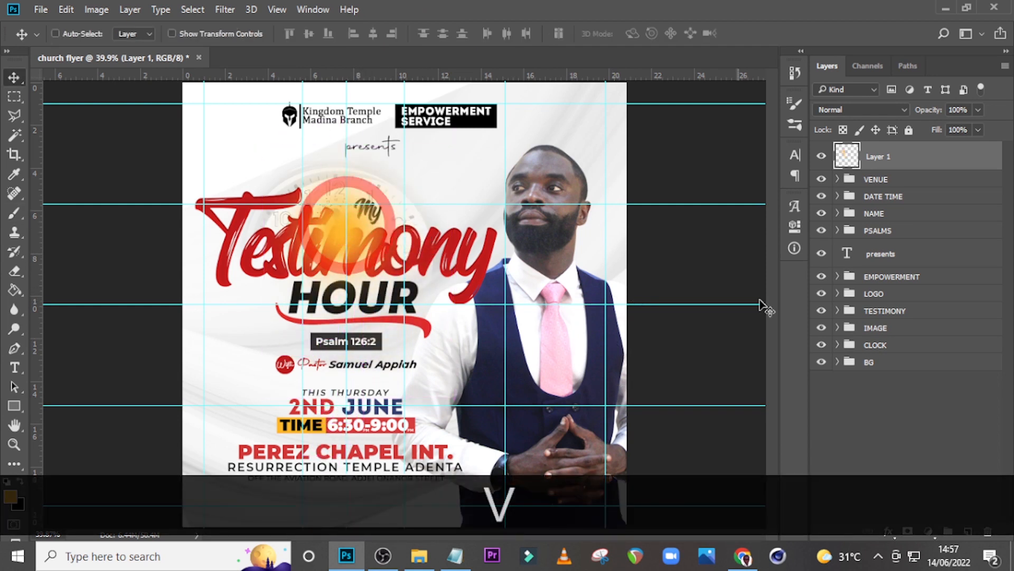
left_click(861, 109)
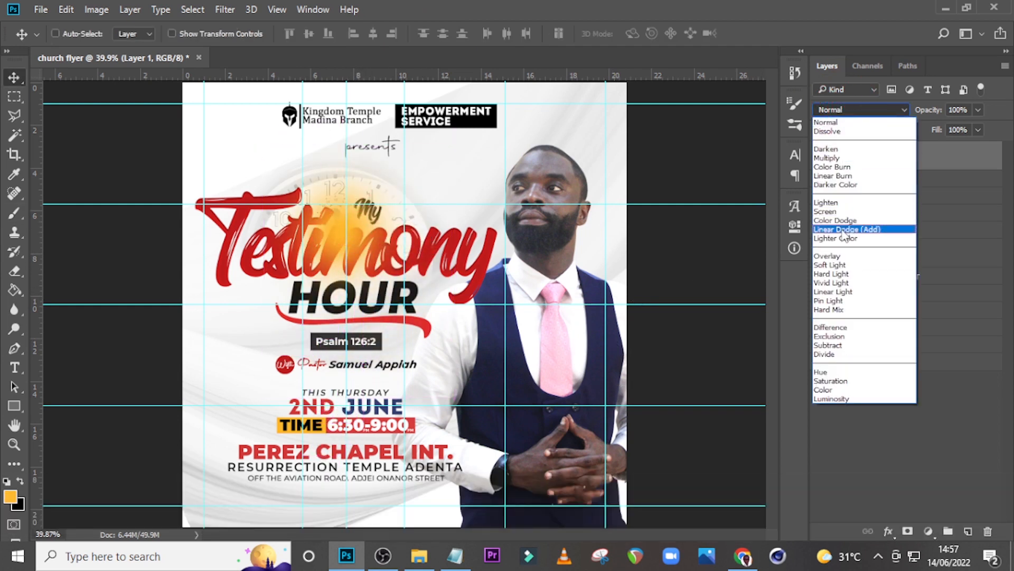
left_click(846, 231)
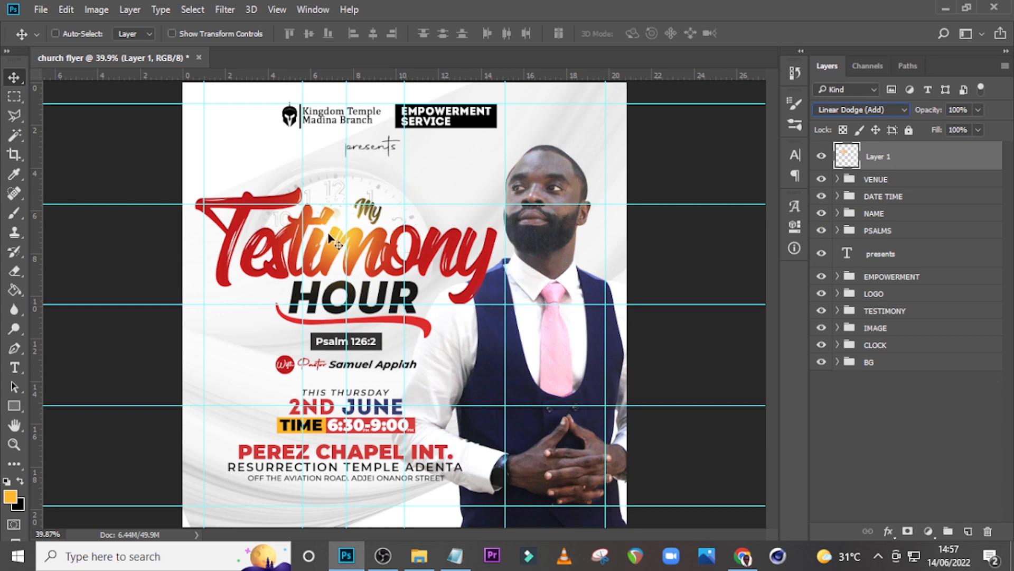
left_click_drag(330, 236, 360, 242)
Duplicate the orange glow layer and reshape the copy into a smaller glow between Testimony and HOUR.
key("ctrl+j")
key("v")
key("ctrl+t")
left_click_drag(356, 178, 365, 288)
key("Return")
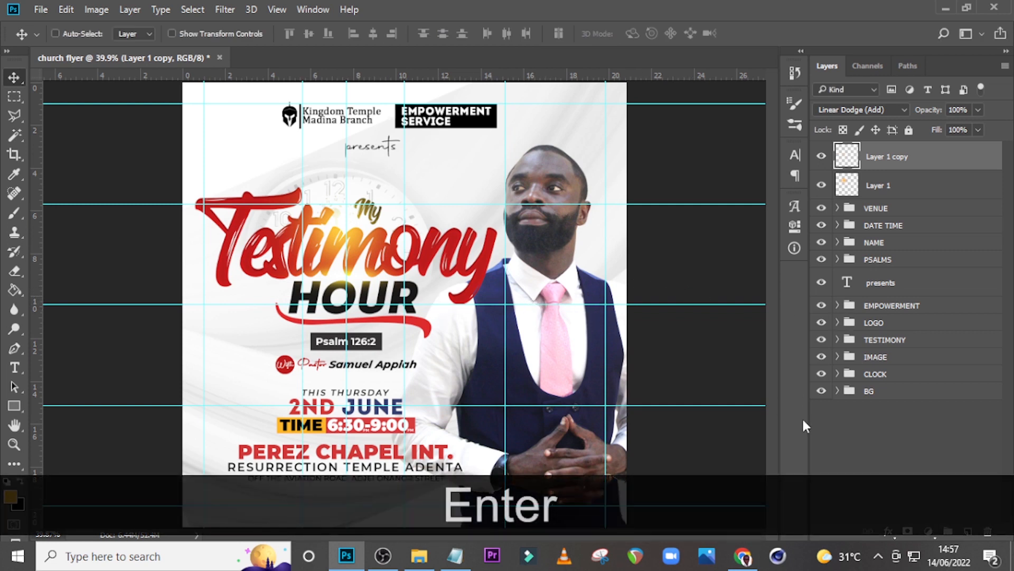
Add another new layer and paint a soft white 400 px brush spot over the end of the word Testimony.
left_click(969, 531)
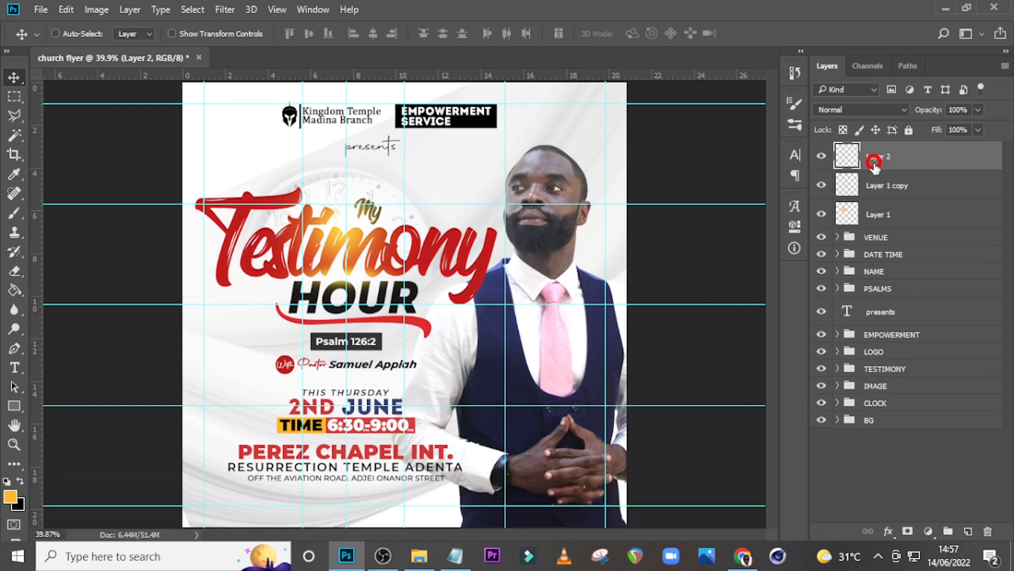
left_click(13, 496)
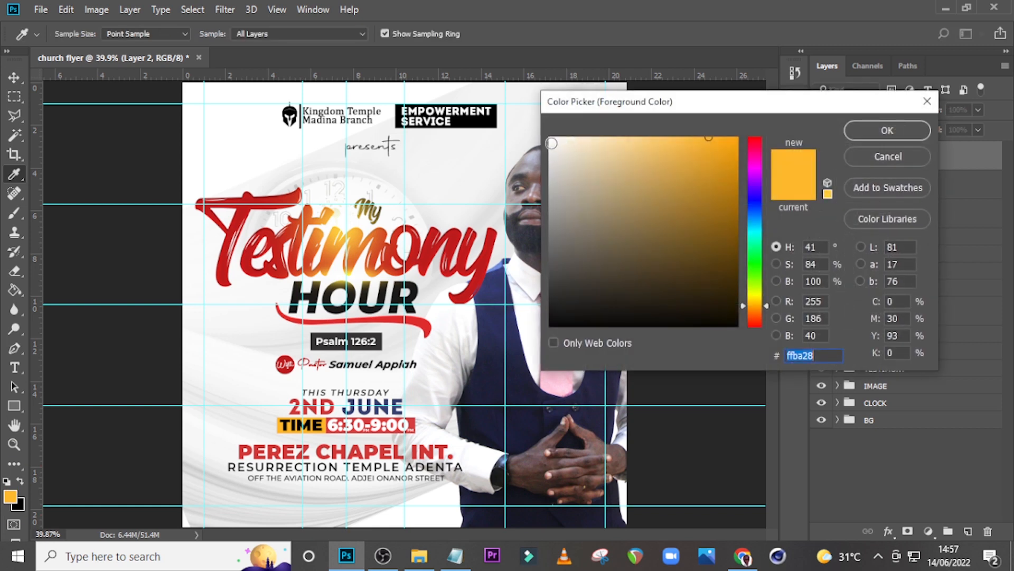
left_click(552, 138)
left_click(864, 125)
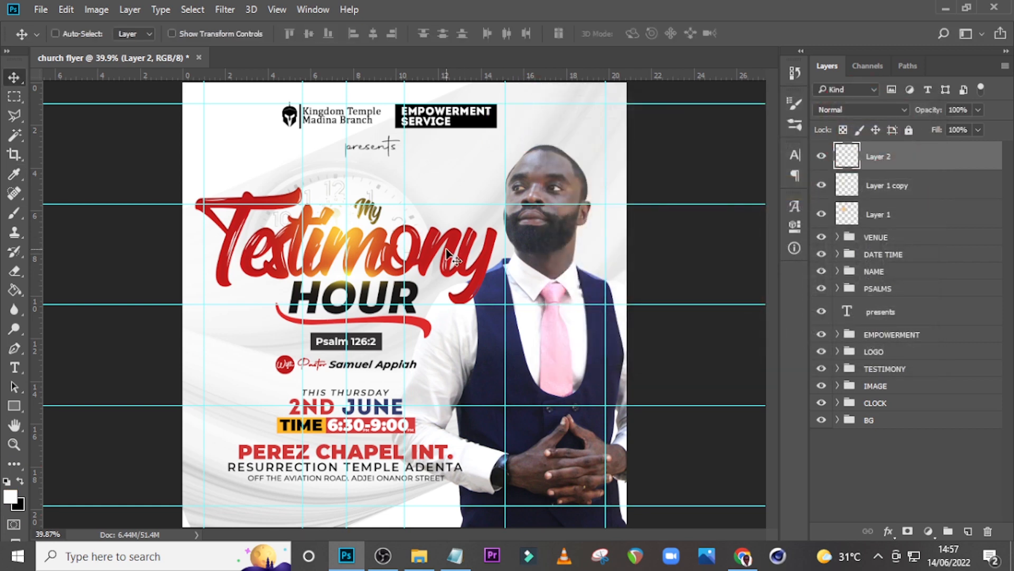
key("b")
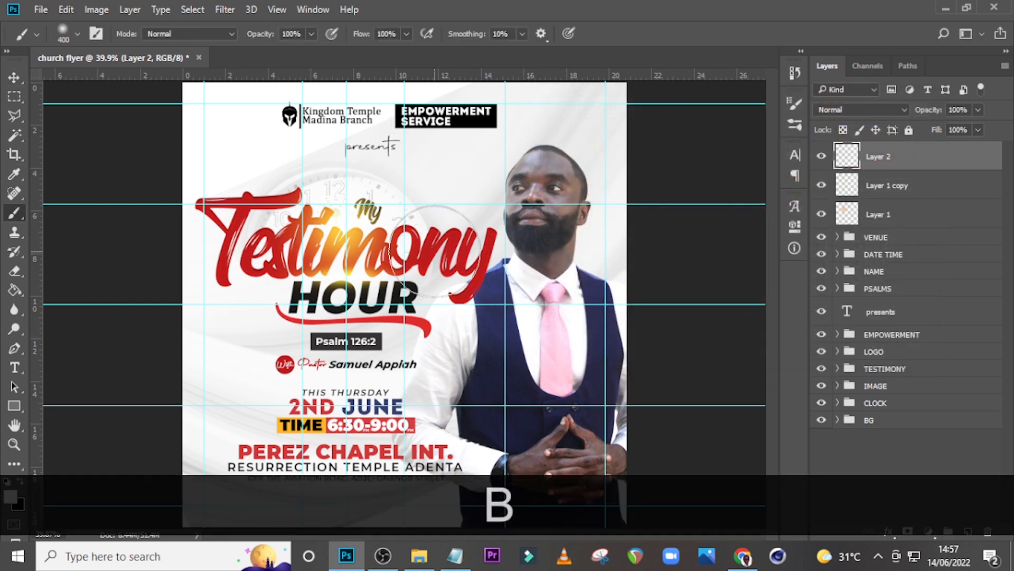
left_click_drag(423, 253, 446, 248)
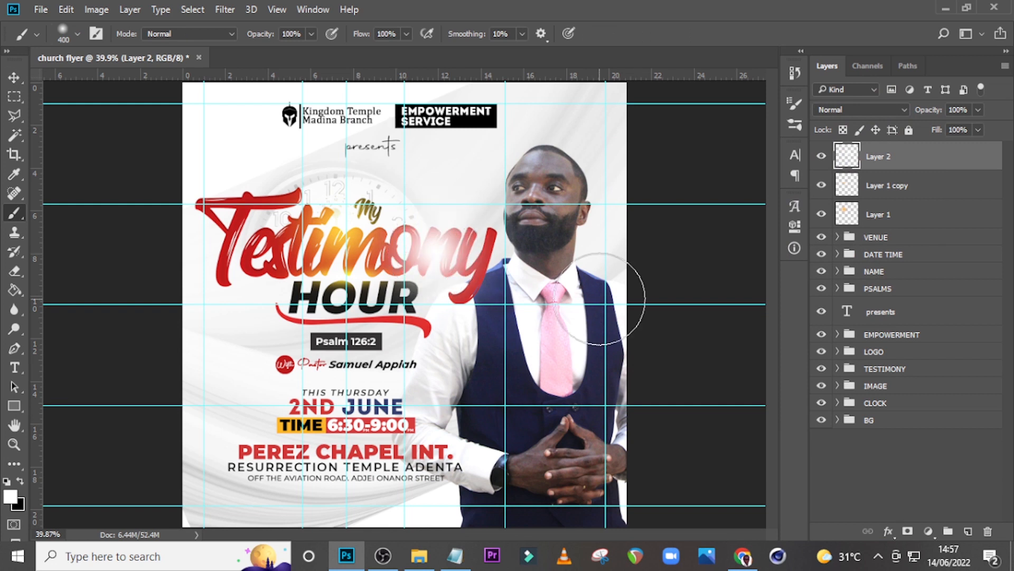
Move the white glow between Testimony and HOUR and reduce its height to about half.
key("v")
left_click_drag(430, 250, 384, 283)
key("ctrl+t")
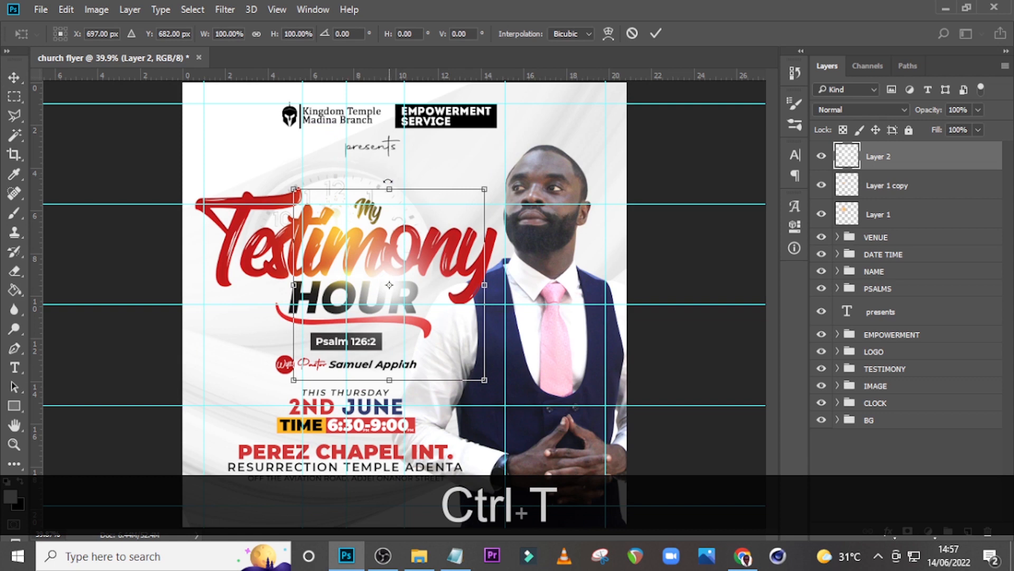
left_click_drag(389, 189, 384, 229)
left_click_drag(420, 302, 409, 291)
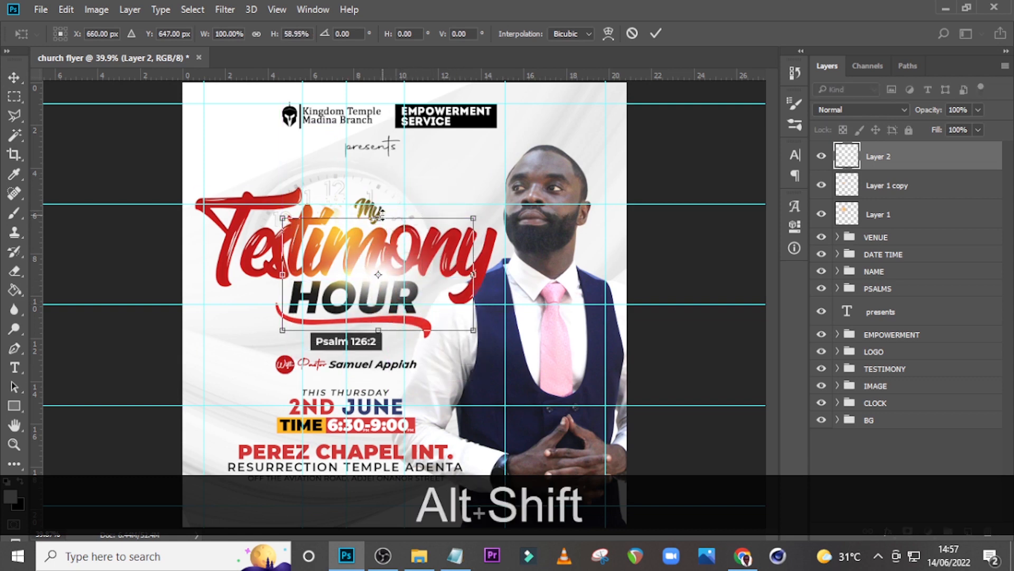
left_click_drag(378, 214, 378, 221)
key("Return")
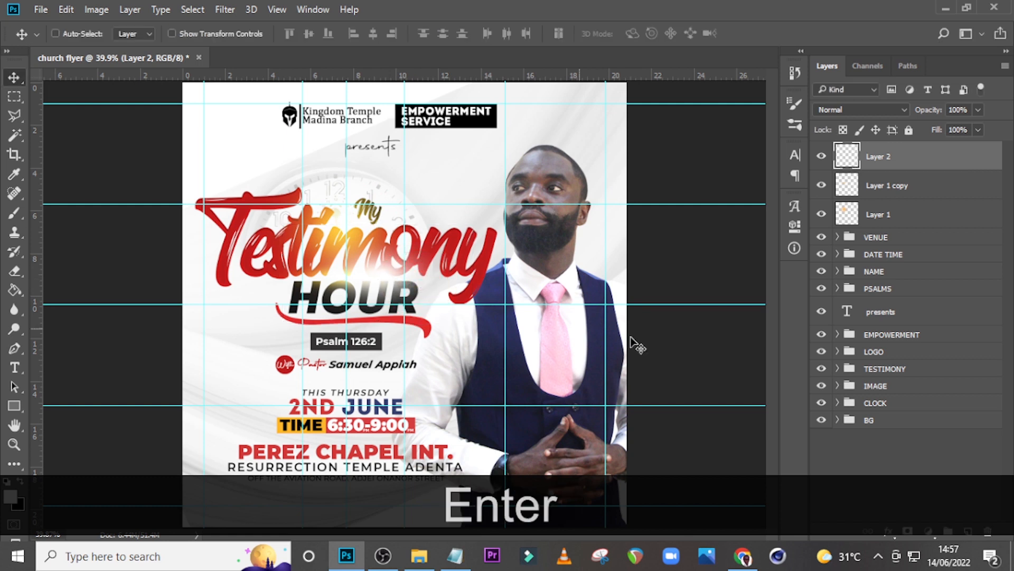
Duplicate the white glow, move the copy above the end of Testimony beside the man's face and stretch its height to 163.28%.
key("ctrl+j")
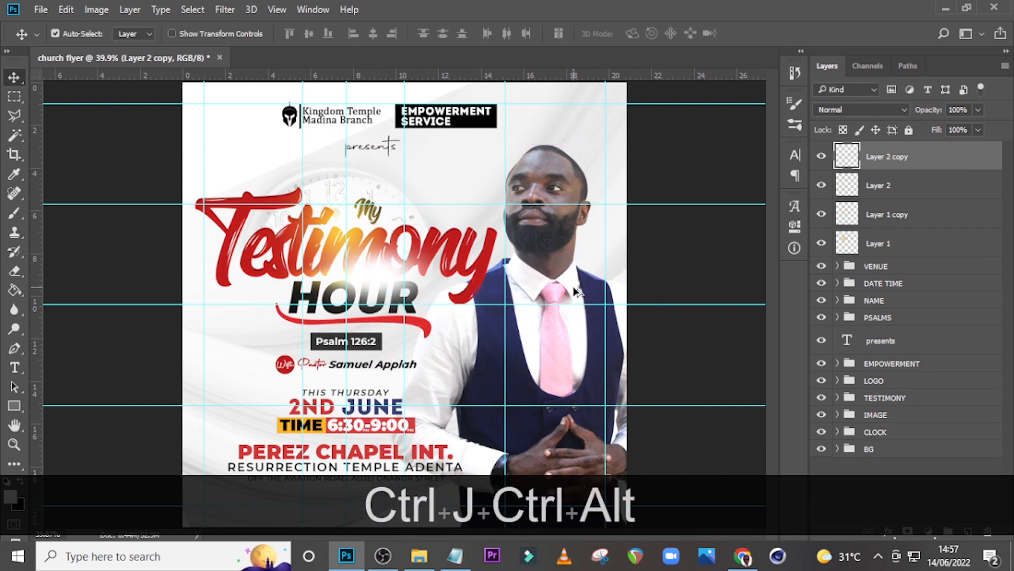
left_click_drag(399, 286, 479, 229)
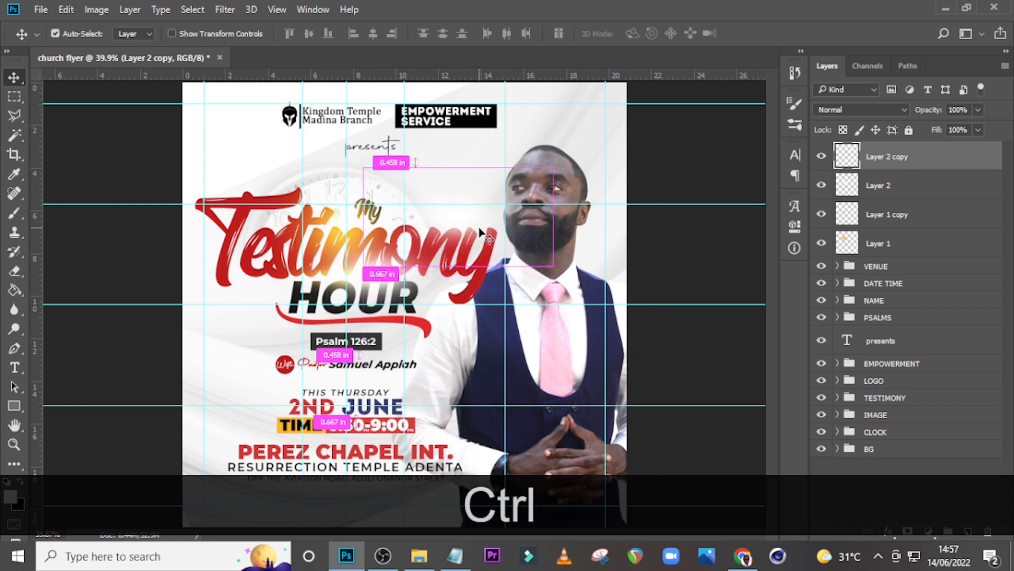
key("ctrl+t")
left_click_drag(470, 168, 470, 136)
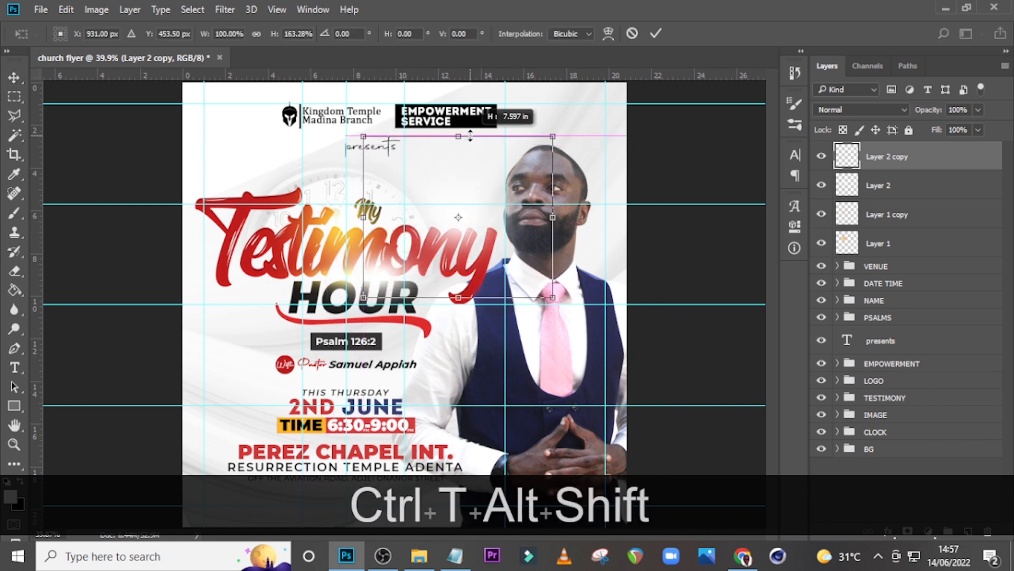
left_click_drag(482, 189, 469, 188)
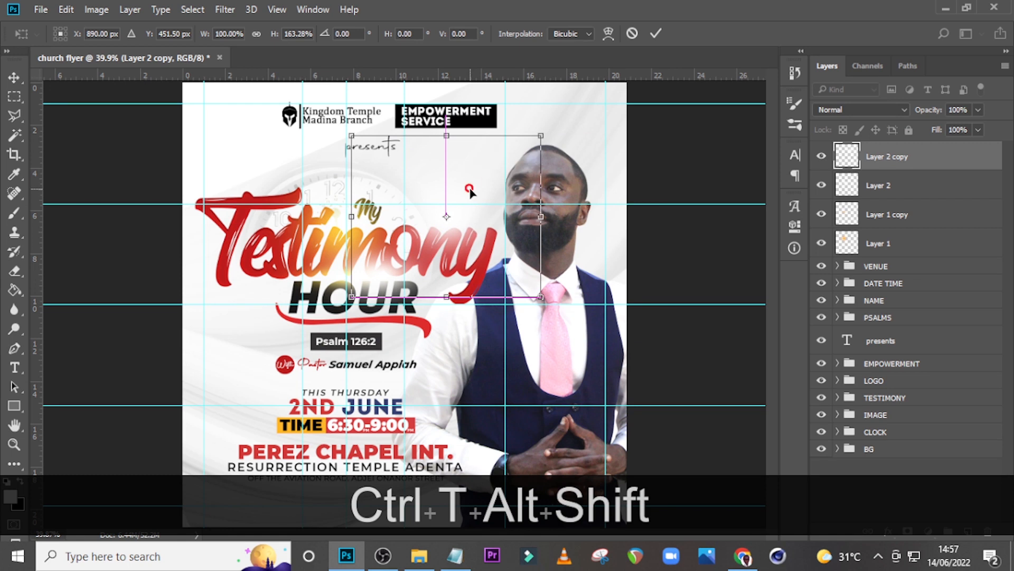
key("Return")
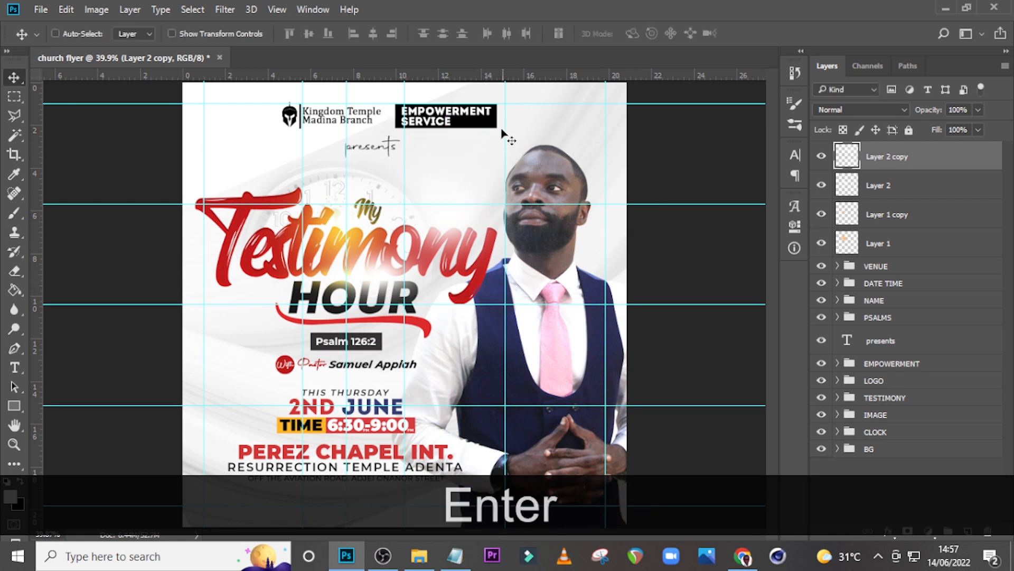
Scale the copied white glow to about 55%, place it above the last letters of Testimony, and hide the guides.
key("ctrl+t")
left_click_drag(539, 137, 499, 184)
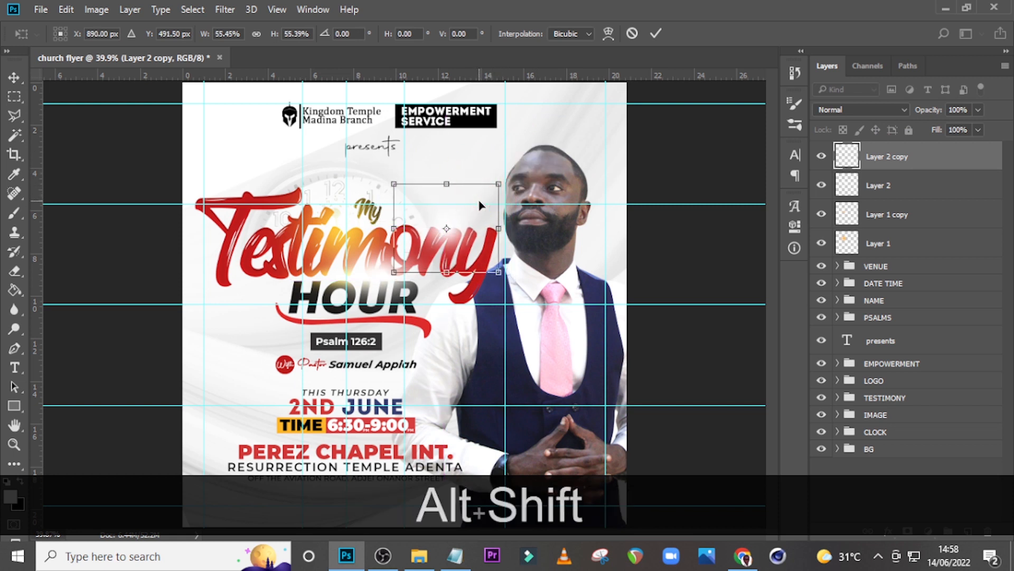
key("Return")
left_click_drag(459, 216, 474, 207)
key("ctrl+h")
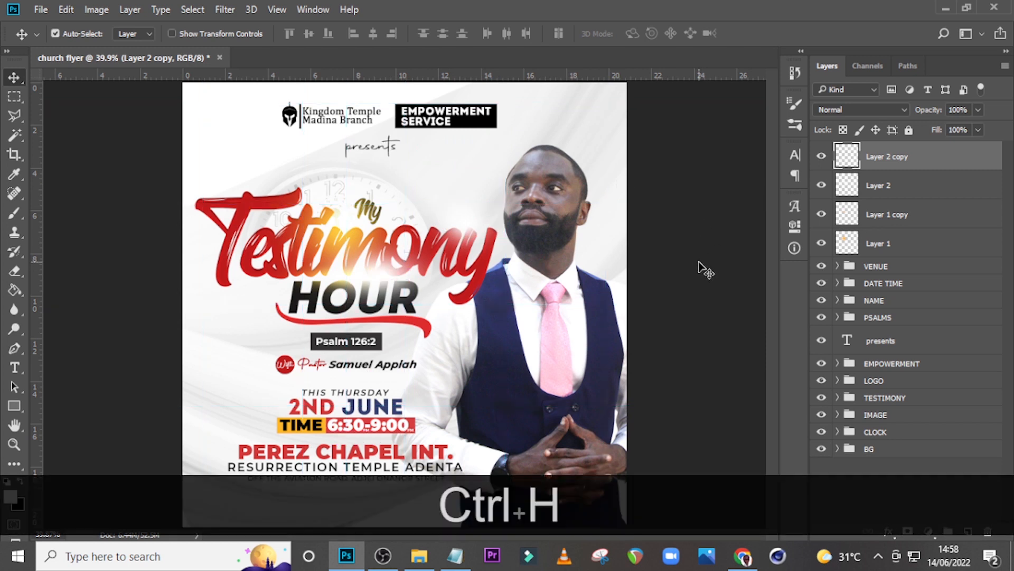
Group the four orange and white glow layers and name the group FLARE.
left_click(900, 188, "ctrl")
left_click(892, 214, "ctrl")
left_click(890, 242, "ctrl")
key("ctrl+g")
double_click(882, 150)
key("Caps_Lock")
type("FLARE")
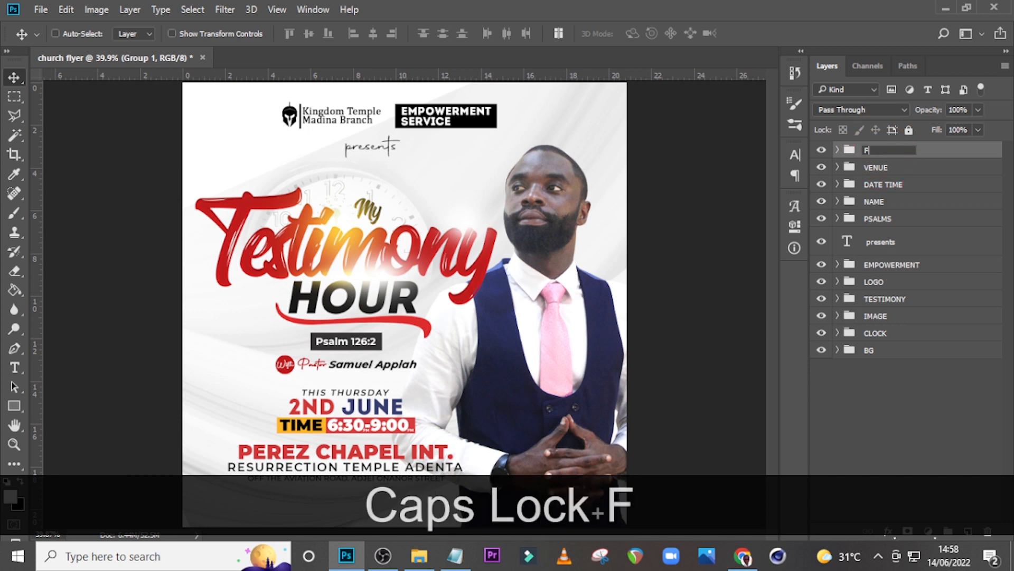
key("Return")
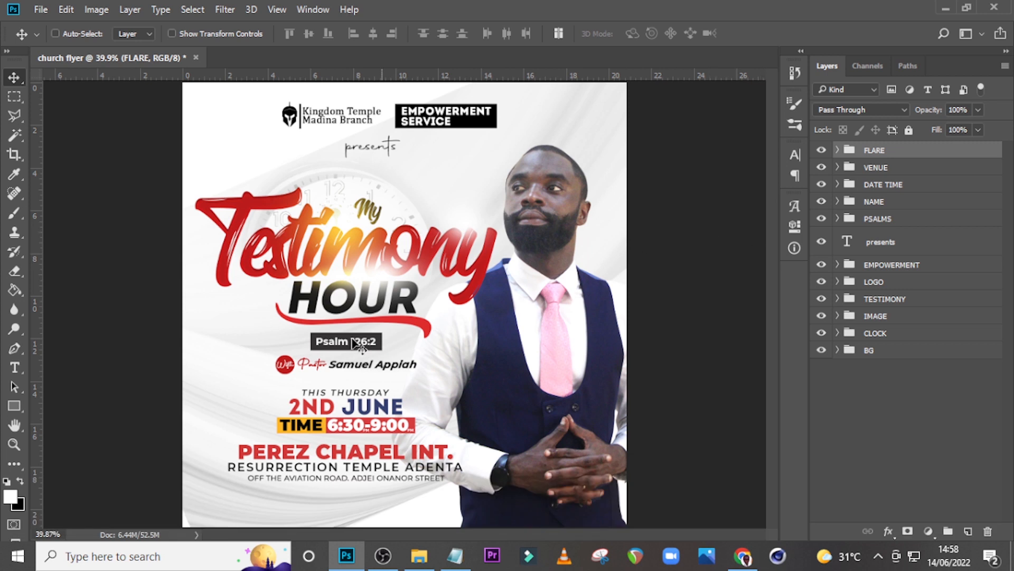
Copy the "FOR MORE INFO. CONTACT" line with its phone number from the Notepad notes and paste it onto the flyer as new text.
key("t")
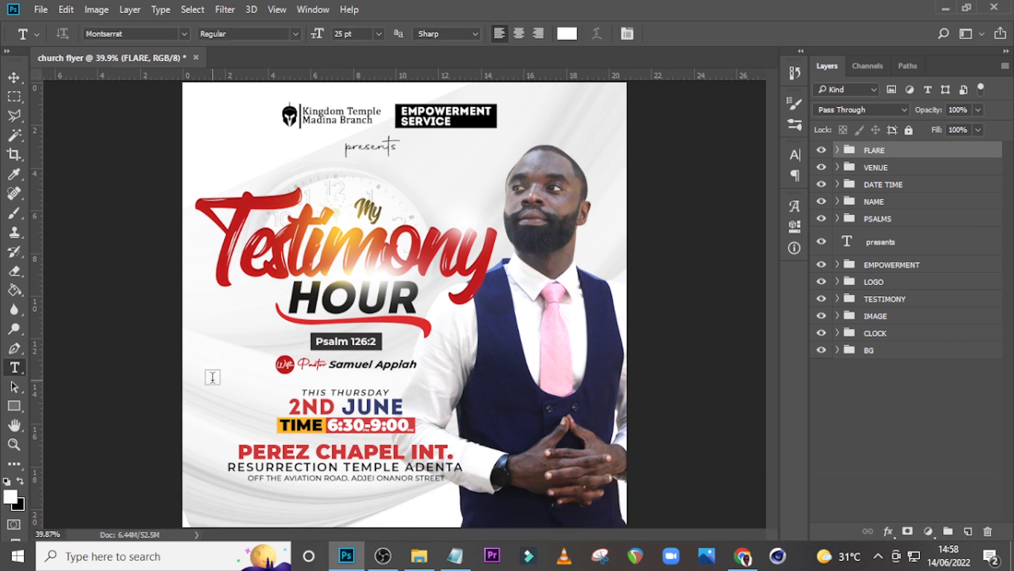
left_click(212, 372)
left_click(455, 555)
left_click_drag(727, 466, 428, 468)
key("ctrl+c")
left_click(484, 15)
key("ctrl+v")
left_click(845, 157)
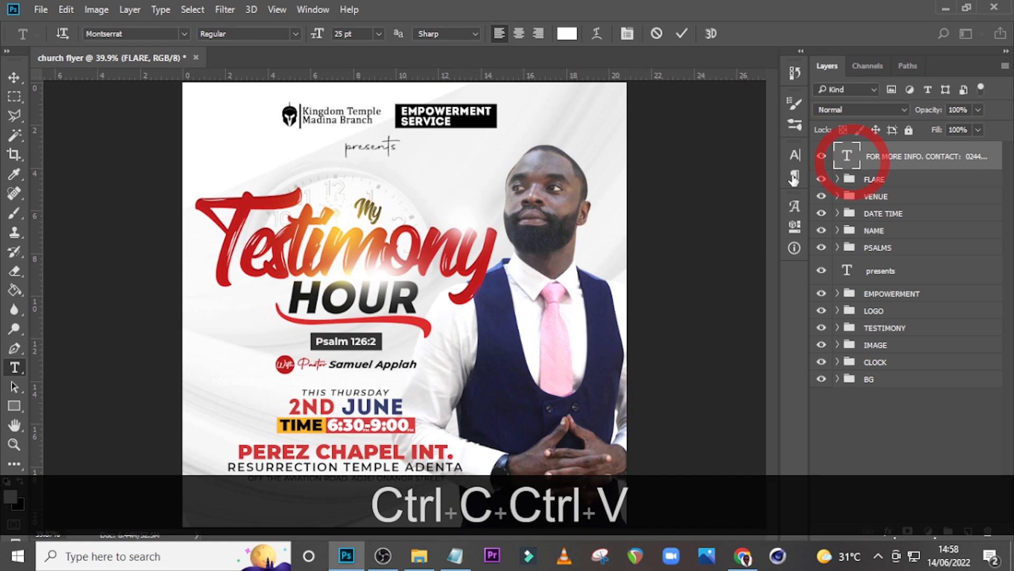
Format the contact line in black 000000 with Montserrat Medium weight and 700 tracking.
left_click(796, 153)
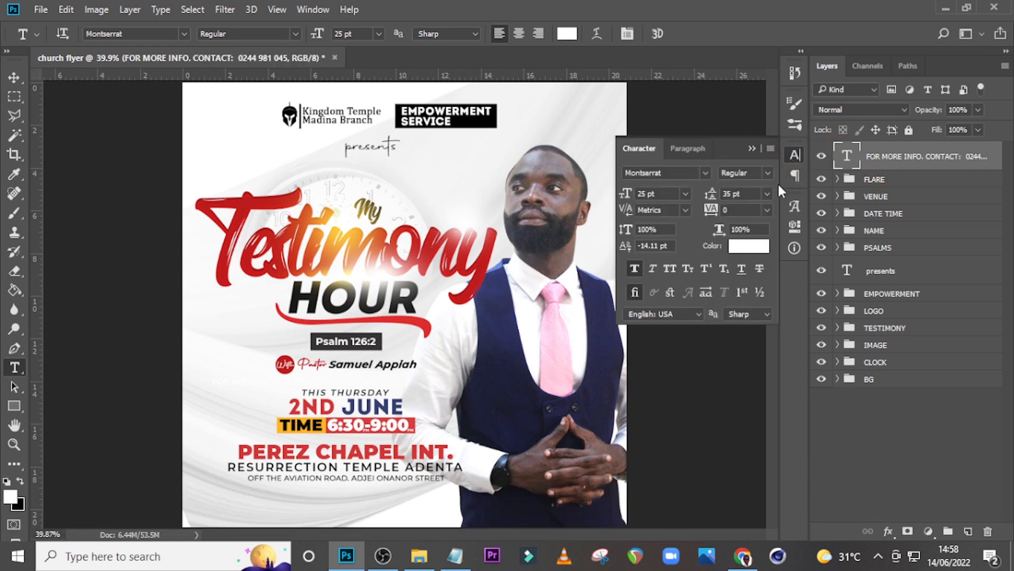
left_click(749, 245)
left_click(529, 340)
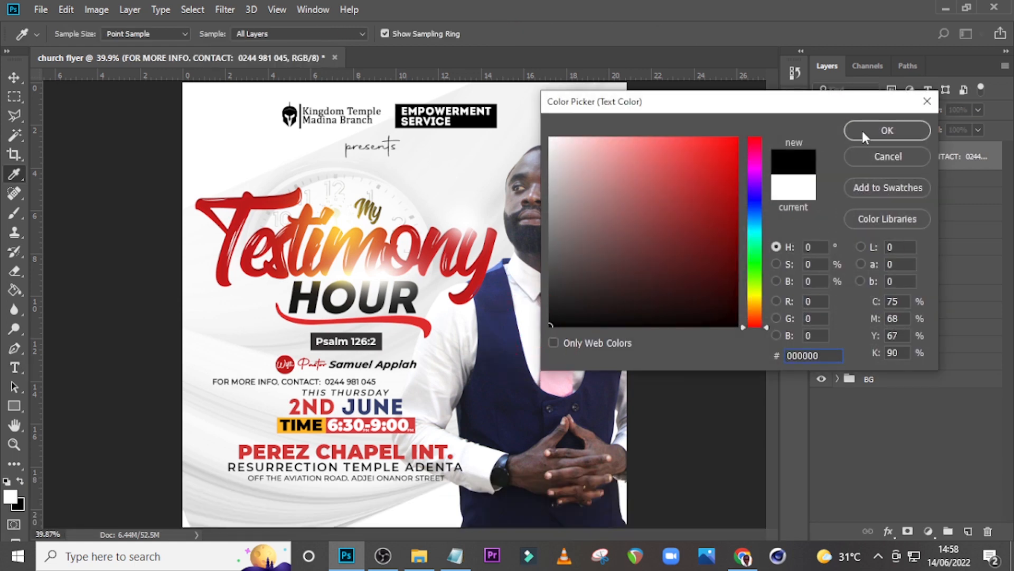
left_click(862, 131)
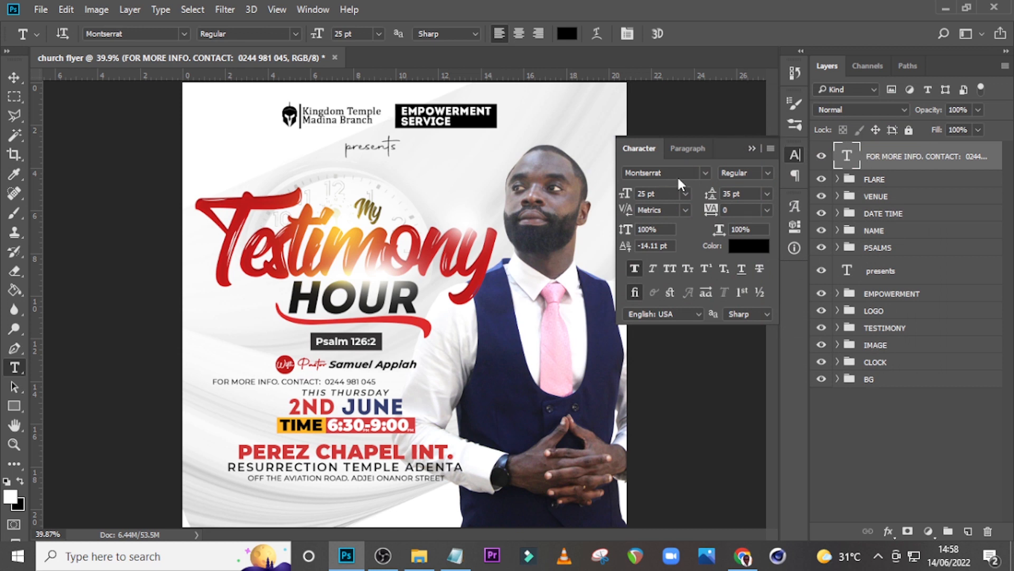
left_click(767, 173)
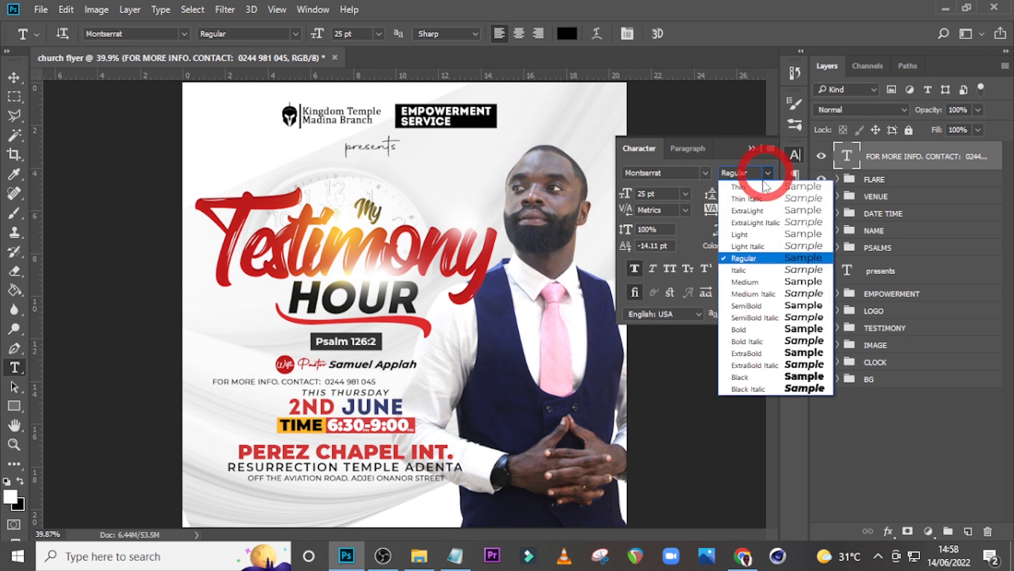
left_click(745, 281)
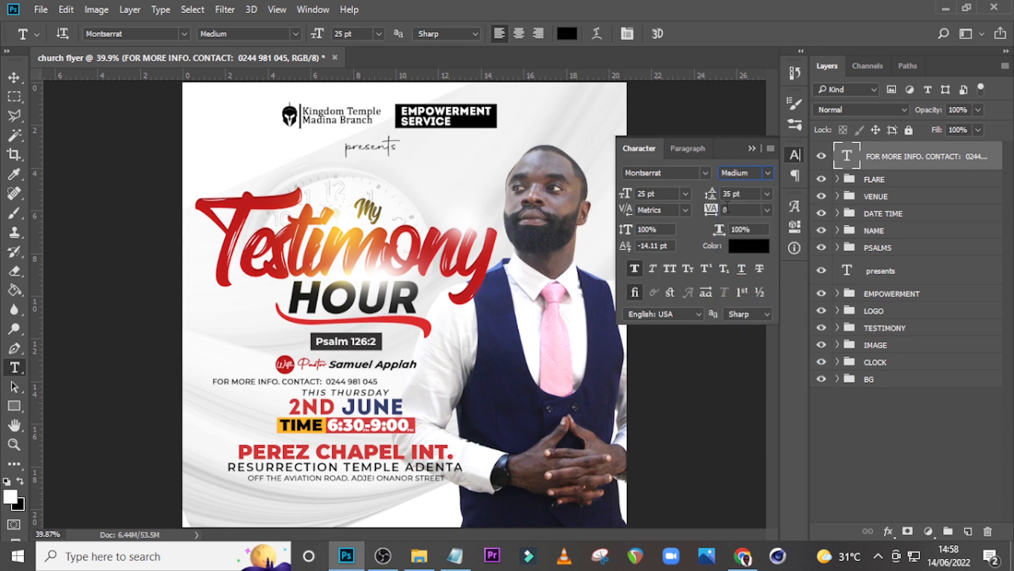
left_click(737, 210)
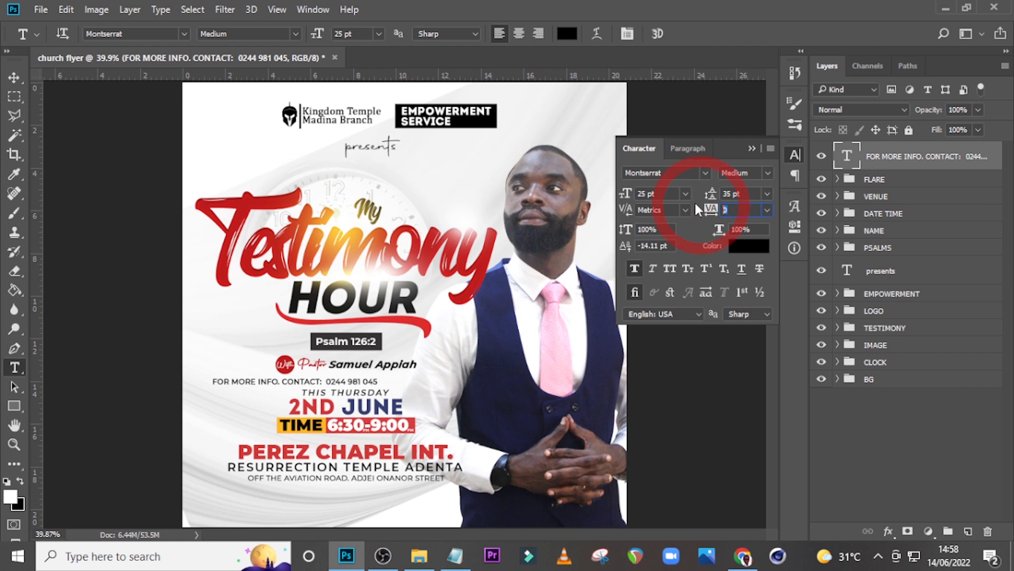
type("700")
key("Return")
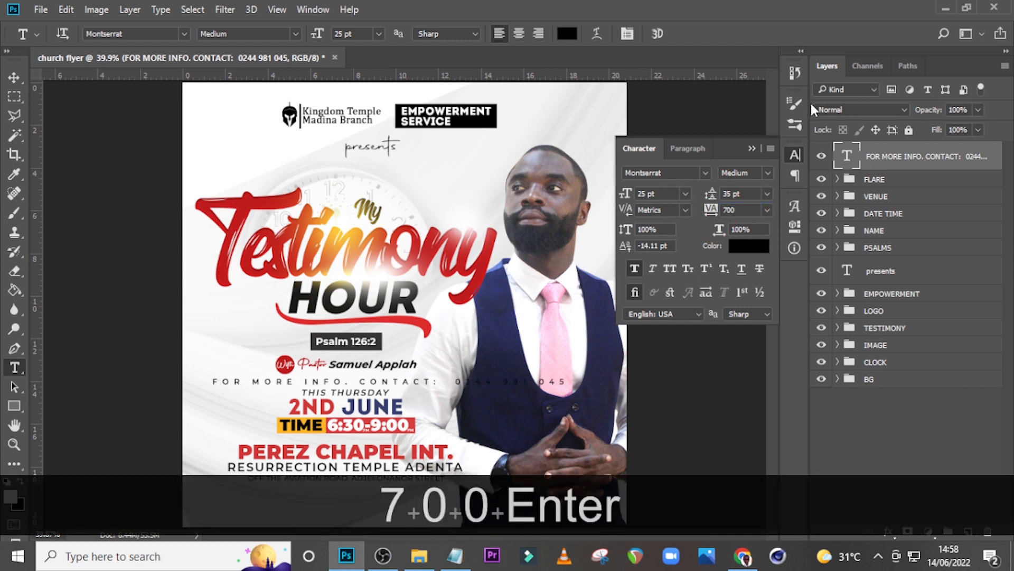
Move the contact line down beneath the street address near the flyer's bottom edge and show the guides.
key("ctrl+t")
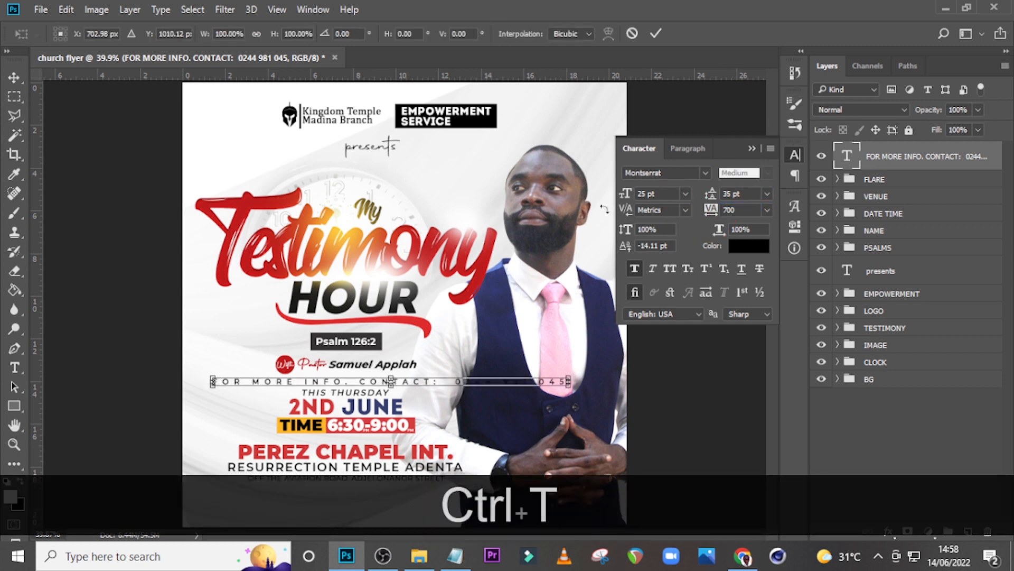
key("ctrl+equal")
scroll(432, 335, "down", 5)
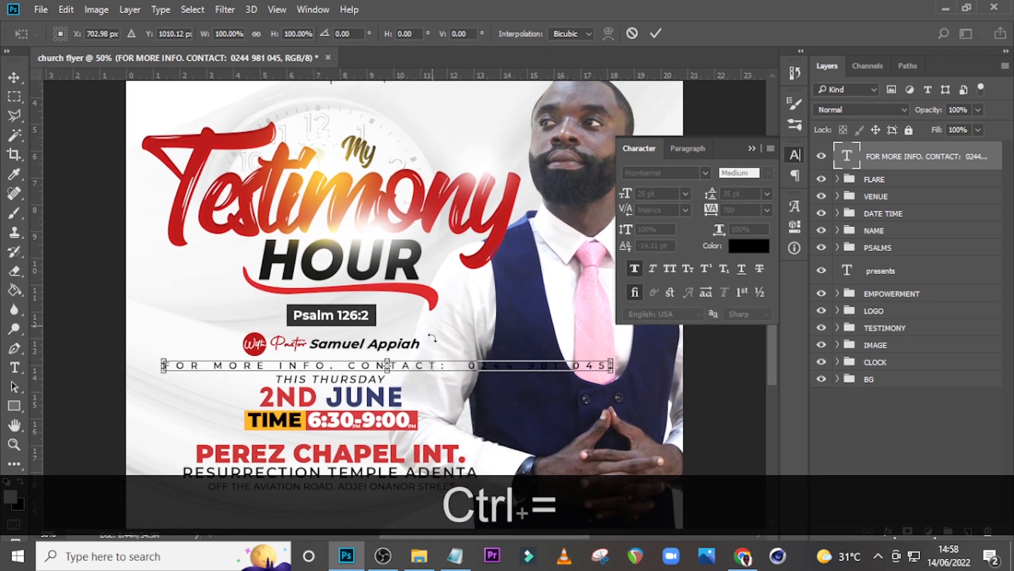
left_click_drag(433, 176, 436, 320)
key("ctrl+h")
left_click_drag(442, 321, 455, 321)
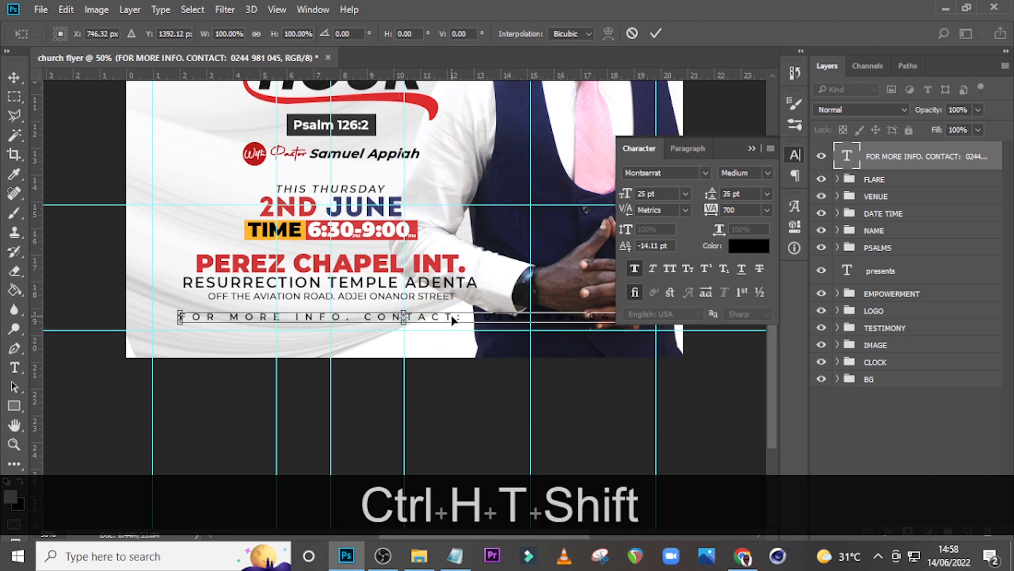
key("Return")
Nudge the contact line down until it is centred on the lowest horizontal guide.
key("v")
key("shift+Down")
key("shift+Down")
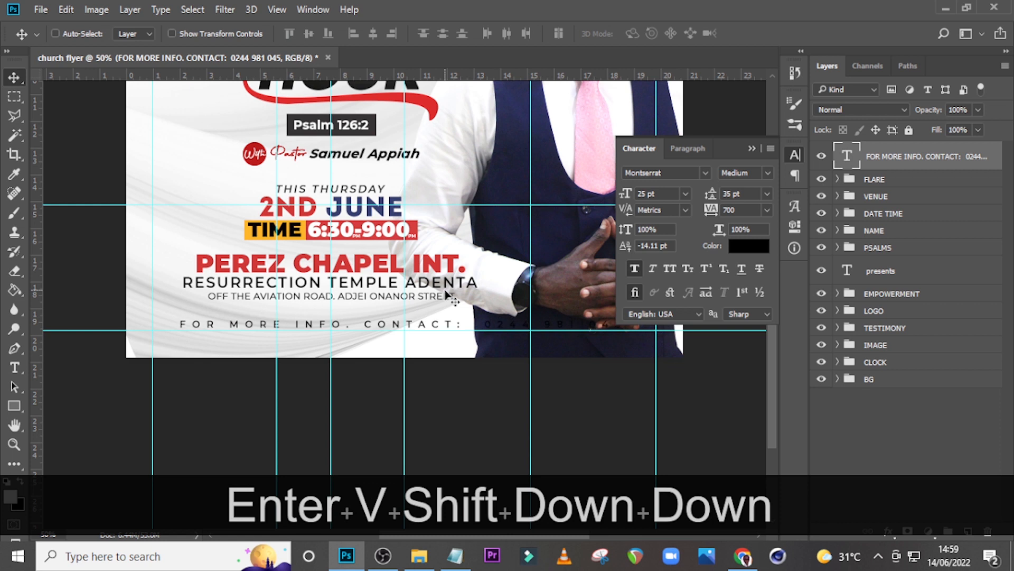
key("Down")
key("Down")
key("Down")
key("Down")
key("Down")
key("Down")
key("Down")
key("Down")
key("Down")
key("Down")
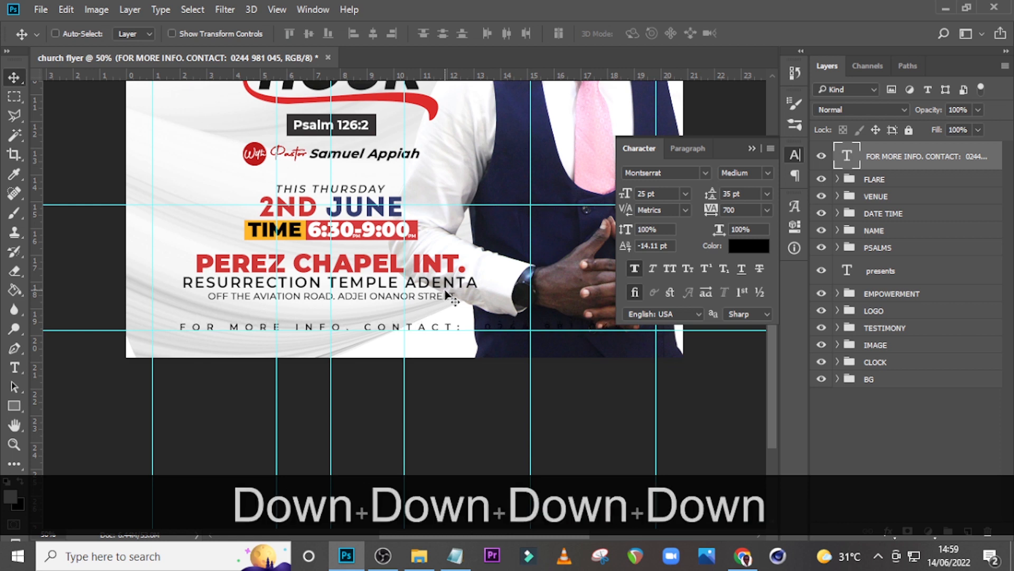
Draw a rectangle about 1562 by 70 px across the flyer's full width around the contact line and stack it behind the text.
key("u")
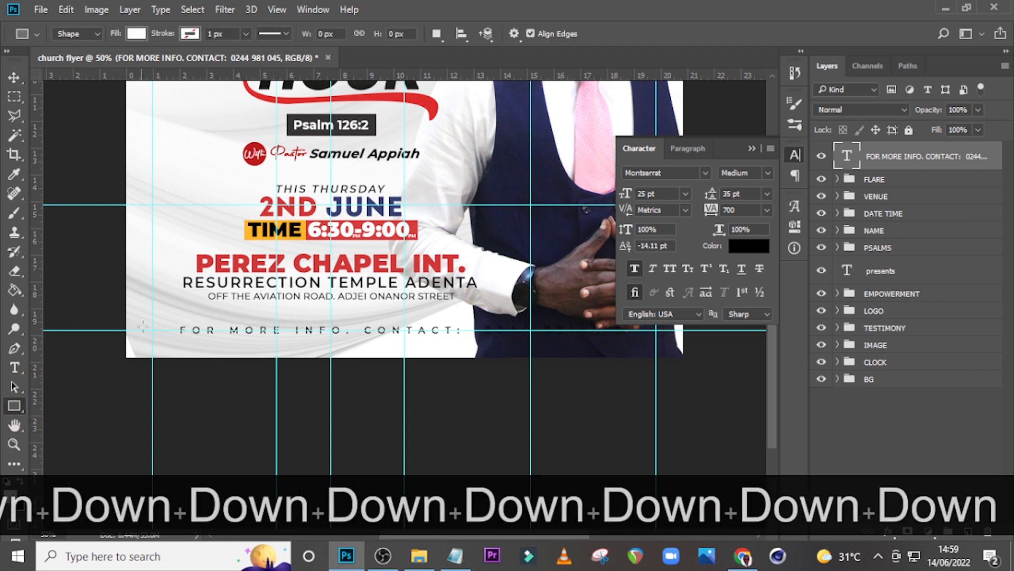
left_click_drag(123, 318, 701, 342)
left_click(750, 198)
left_click_drag(883, 172, 875, 197)
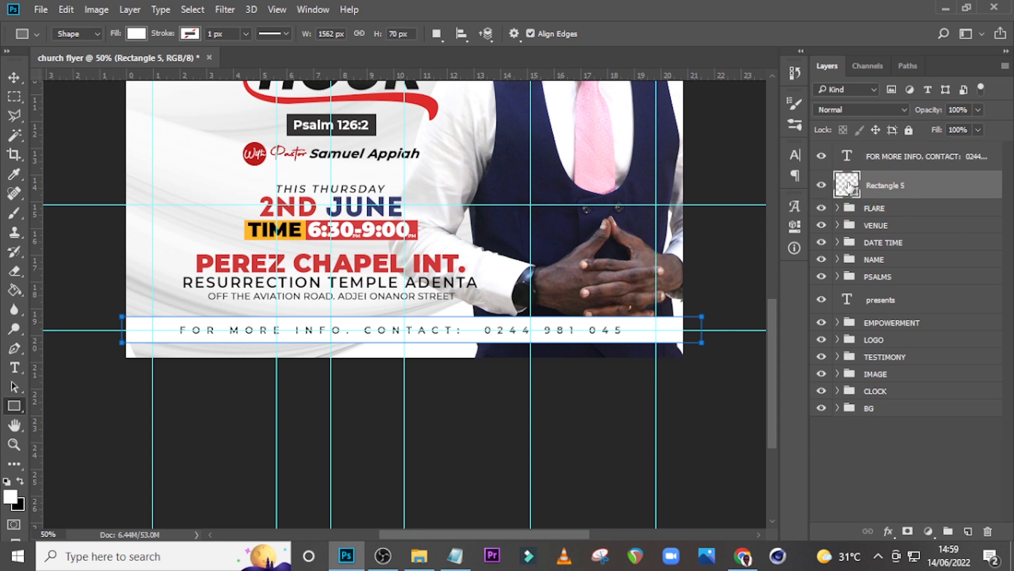
Fill the contact bar rectangle with dark navy 242443.
double_click(847, 182)
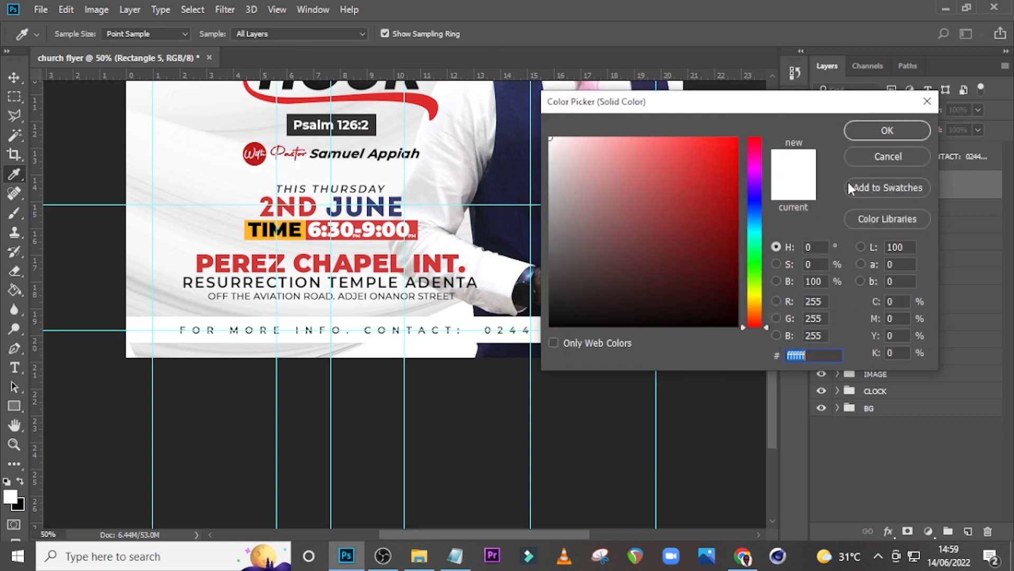
type("24")
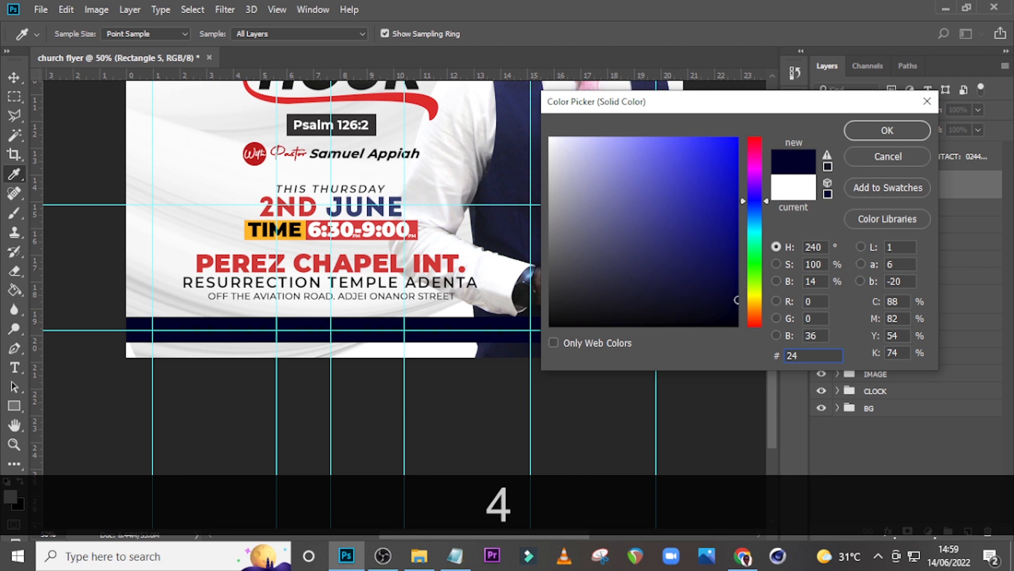
type("24")
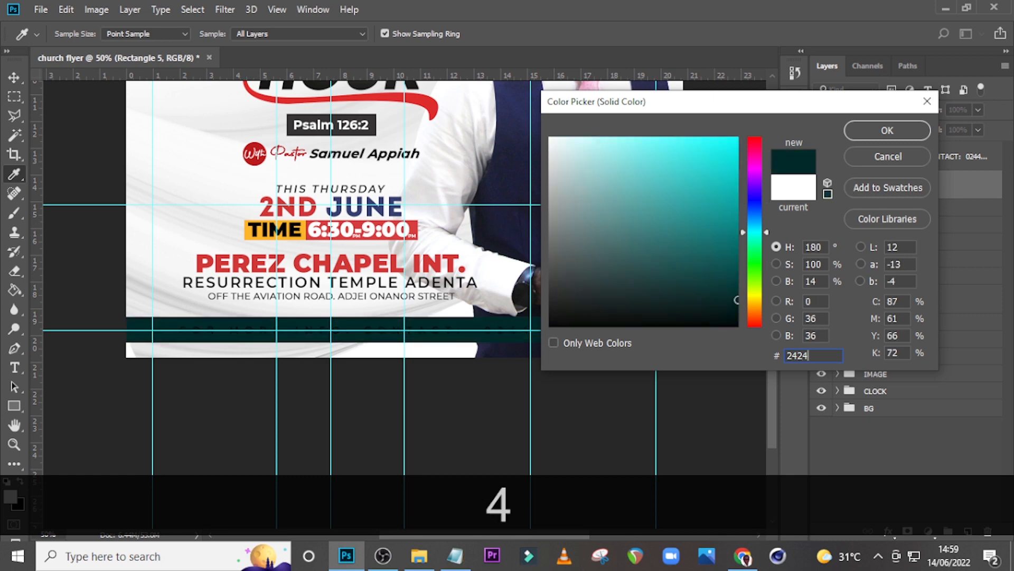
type("43")
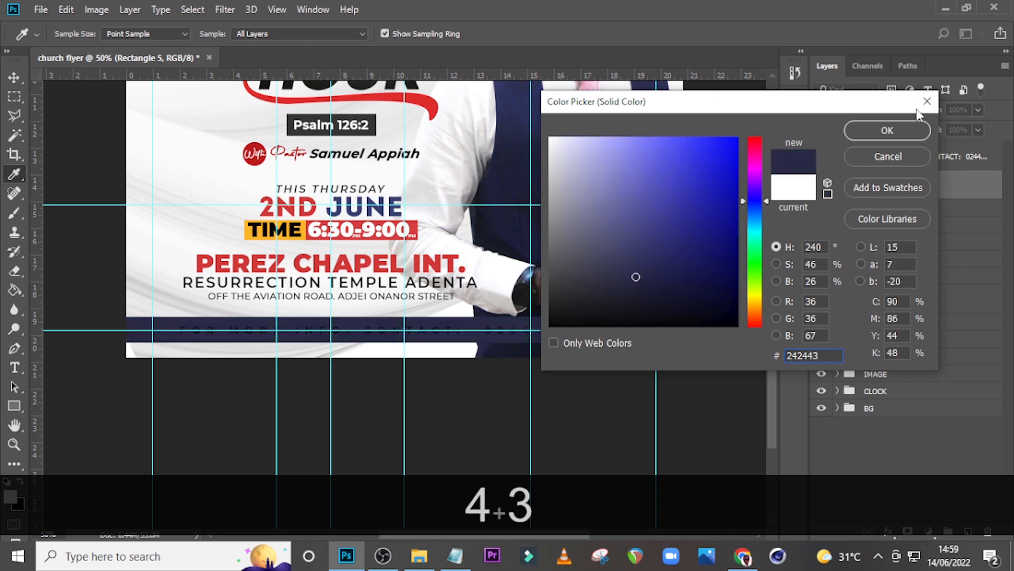
left_click(888, 130)
Recolor the contact line text to white ffffff.
left_click(925, 156)
left_click(797, 156)
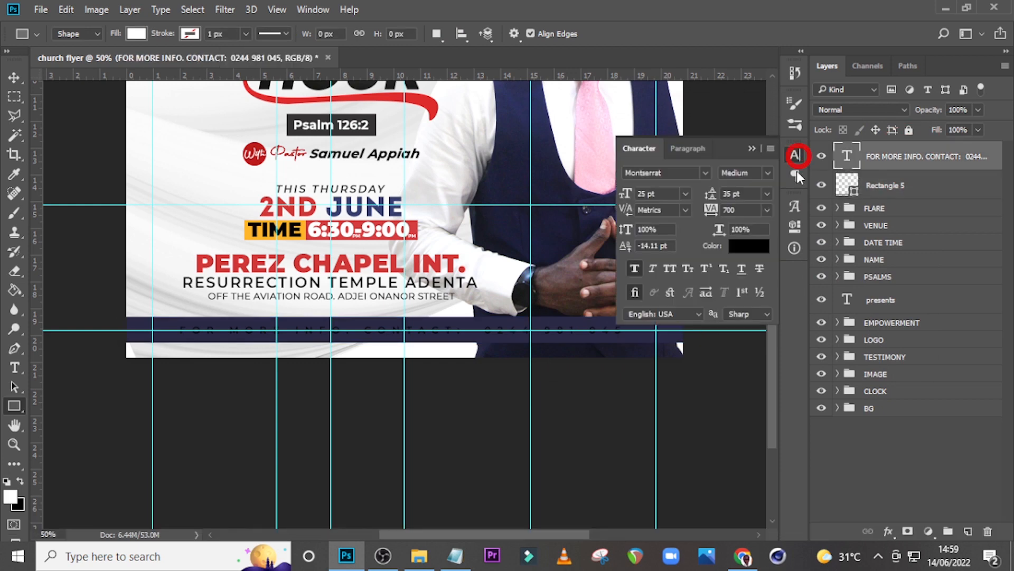
left_click(742, 248)
left_click_drag(568, 161, 526, 127)
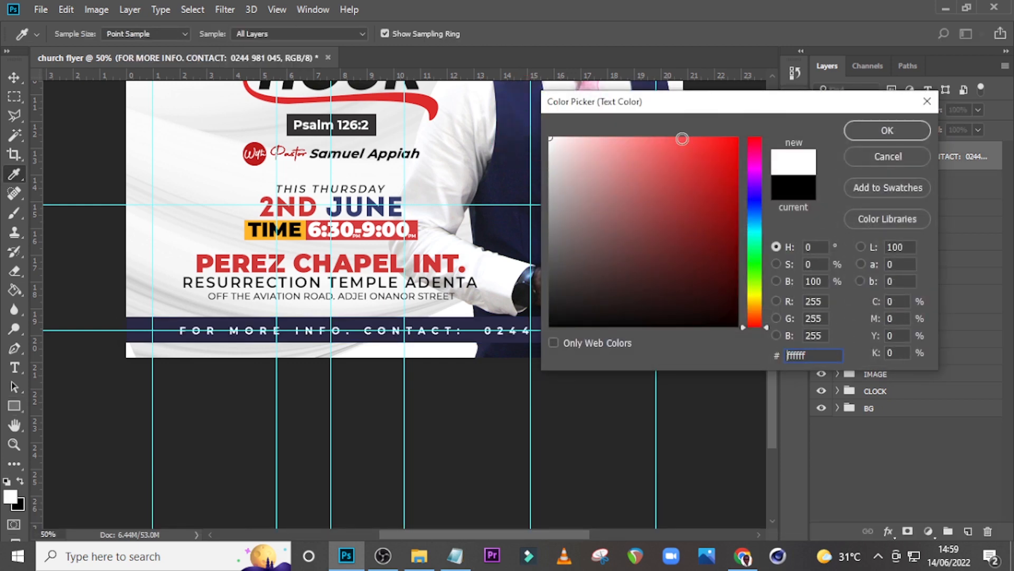
left_click(870, 132)
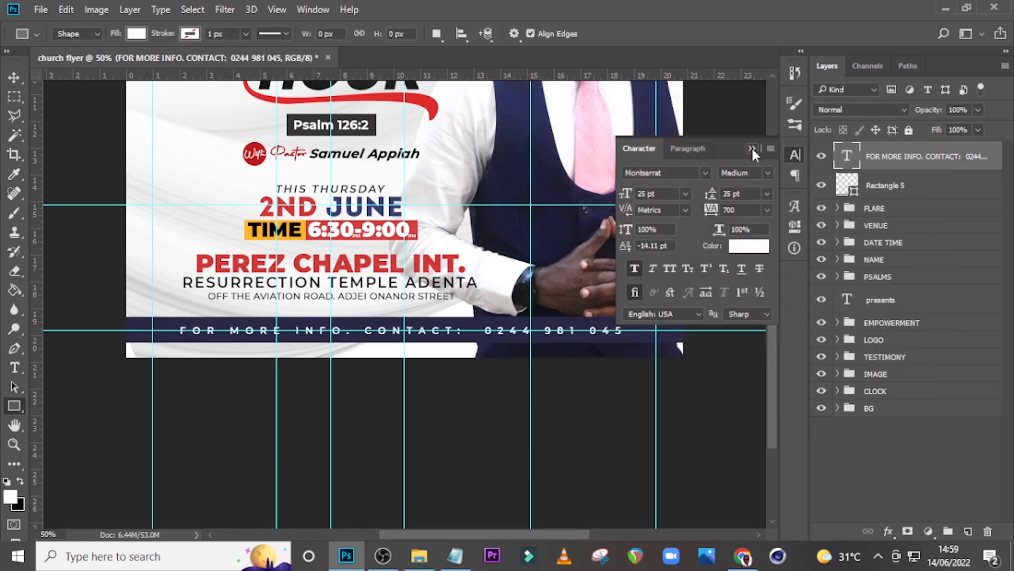
left_click(751, 147)
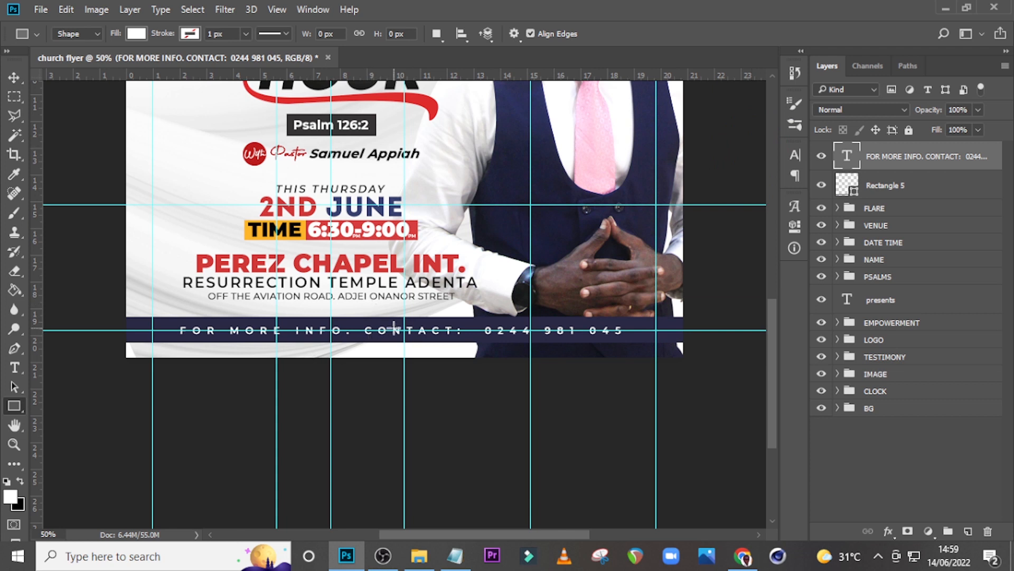
Group the contact text with its bar rectangle and name the group CONTACT.
left_click(892, 186, "ctrl")
key("ctrl+g")
double_click(875, 150)
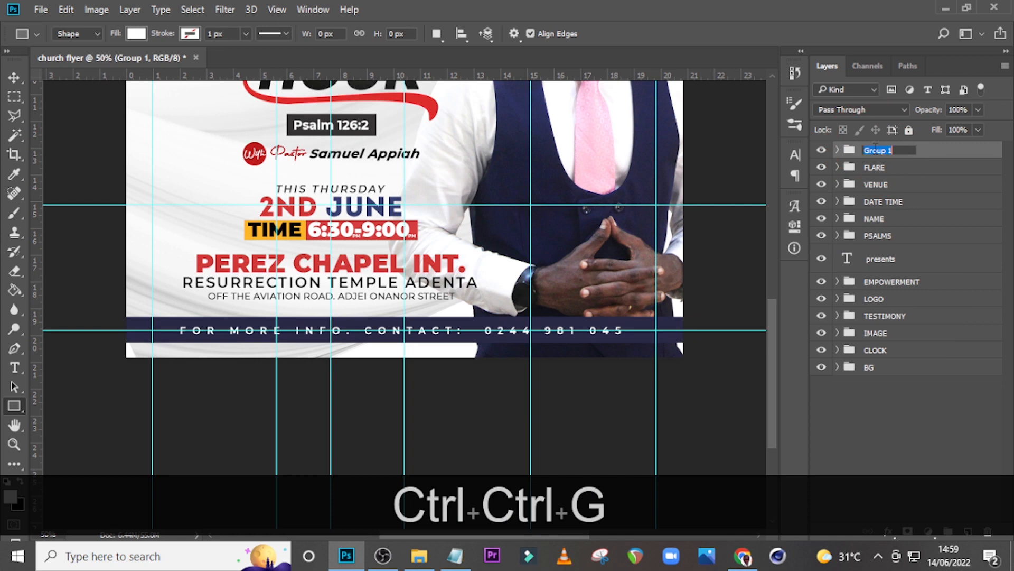
type("CONTACT")
key("Return")
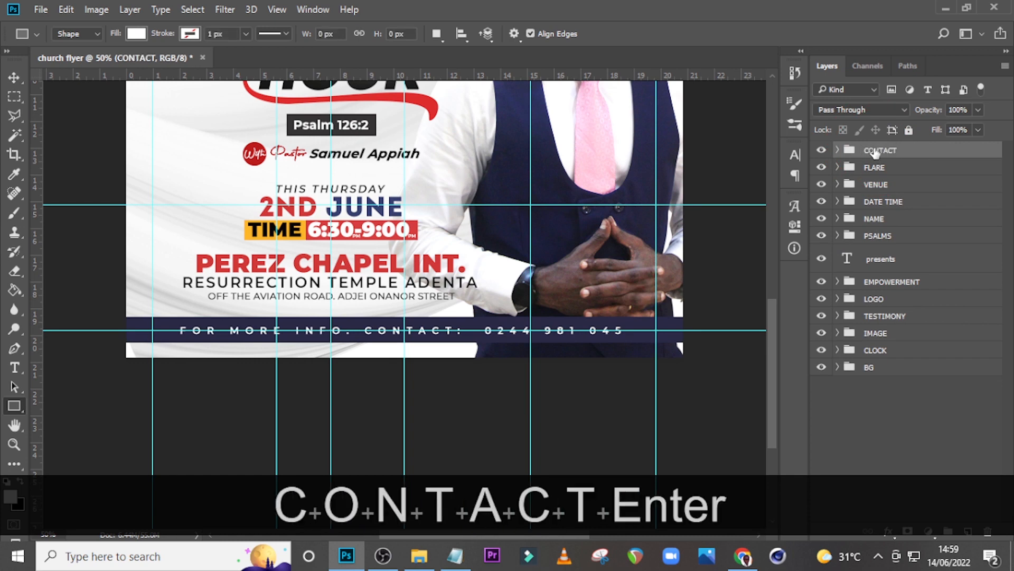
Hide the guides and nudge the VENUE group down by three pixels.
key("ctrl+minus")
key("ctrl+h")
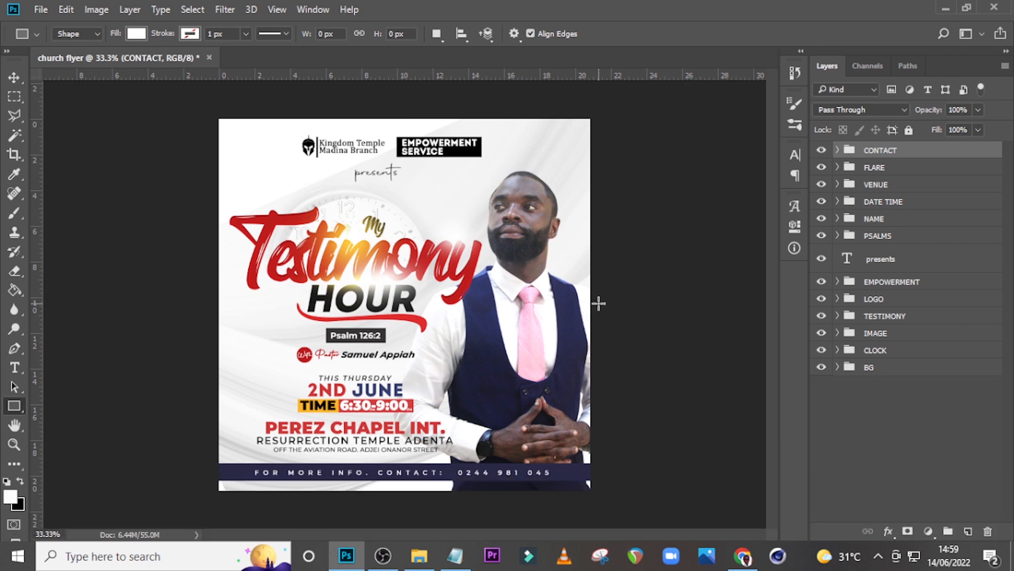
left_click(872, 184)
key("v")
key("Down")
key("Down")
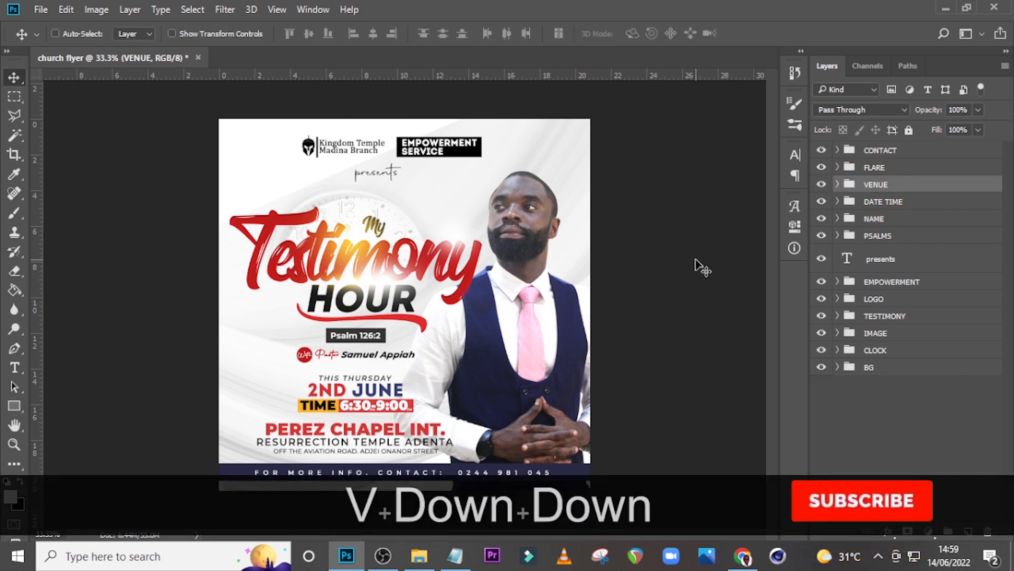
key("Down")
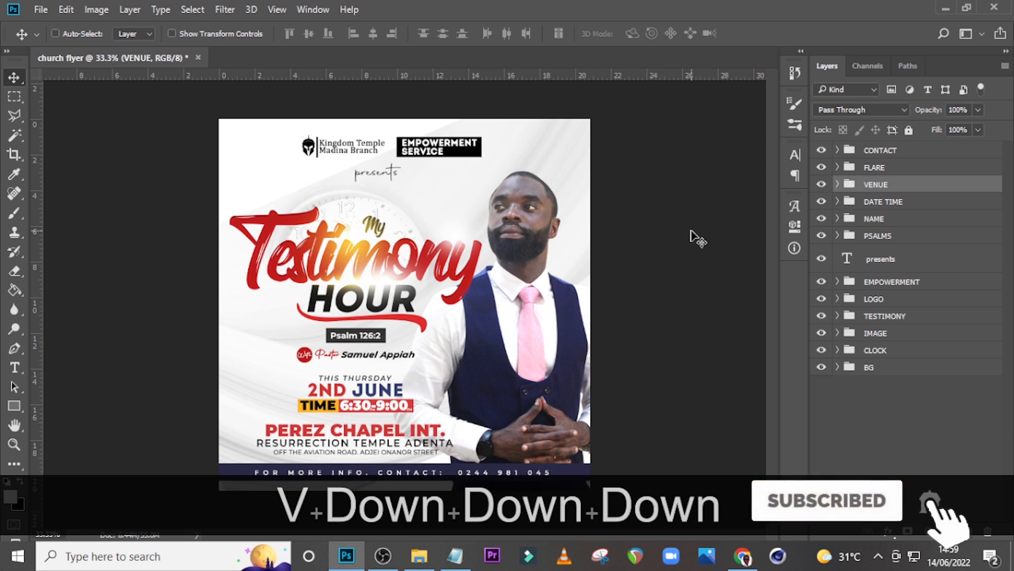
Add a Gradient Map adjustment layer above the CONTACT group.
left_click(878, 150)
left_click(928, 531)
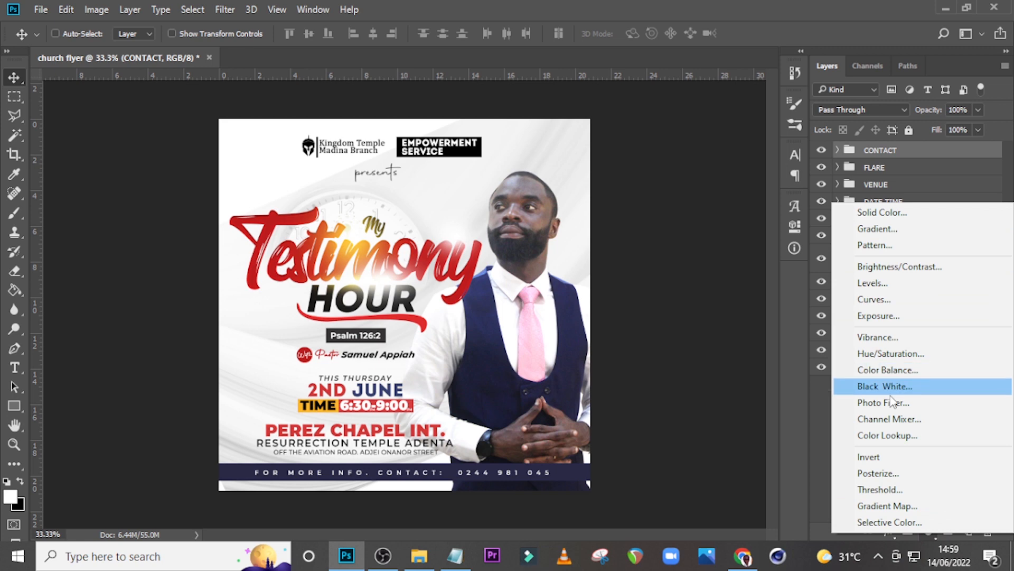
left_click(887, 506)
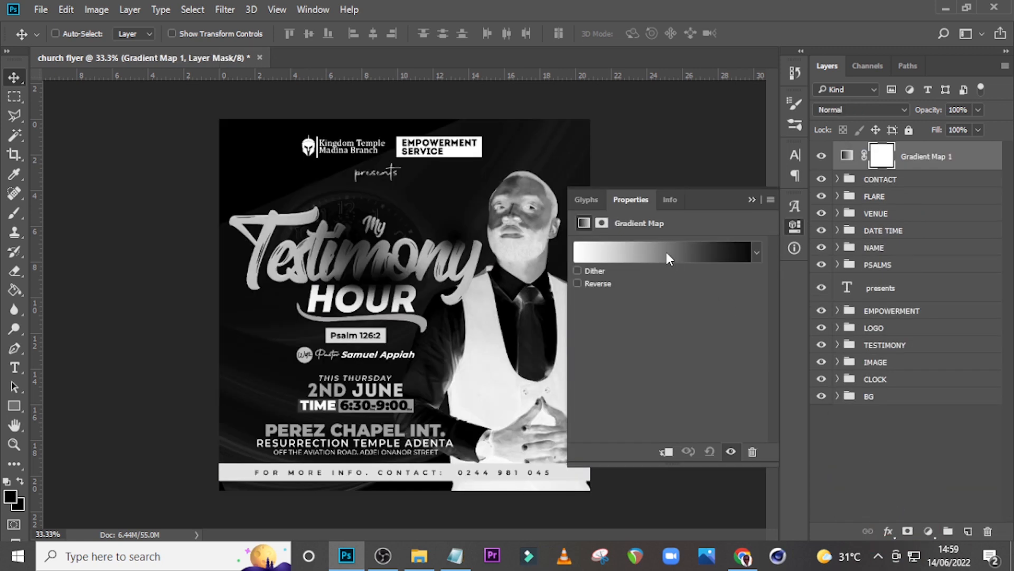
Set the gradient map's starting colour stop, at location 0%, to 080706.
left_click(667, 257)
double_click(653, 326)
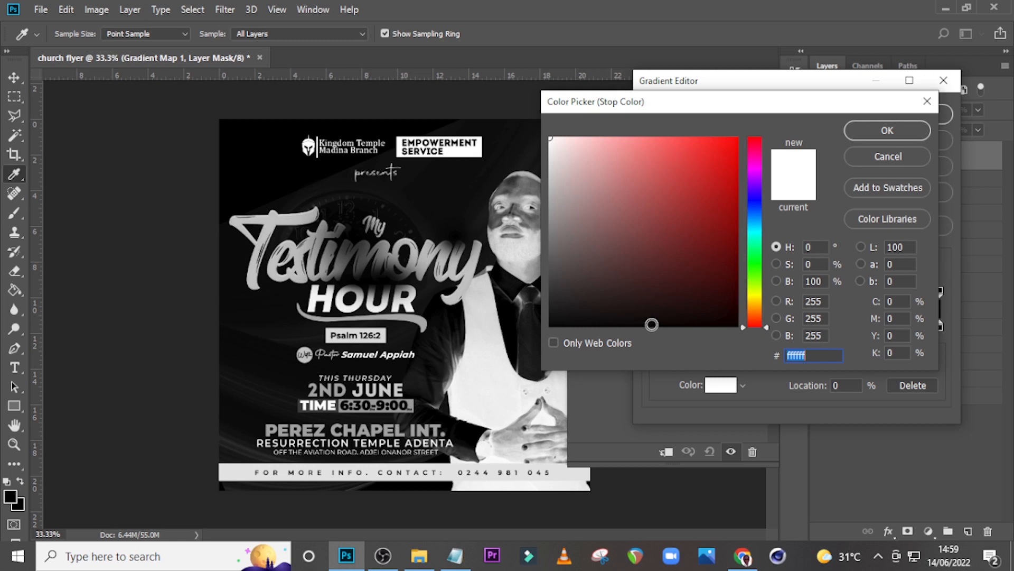
type("08")
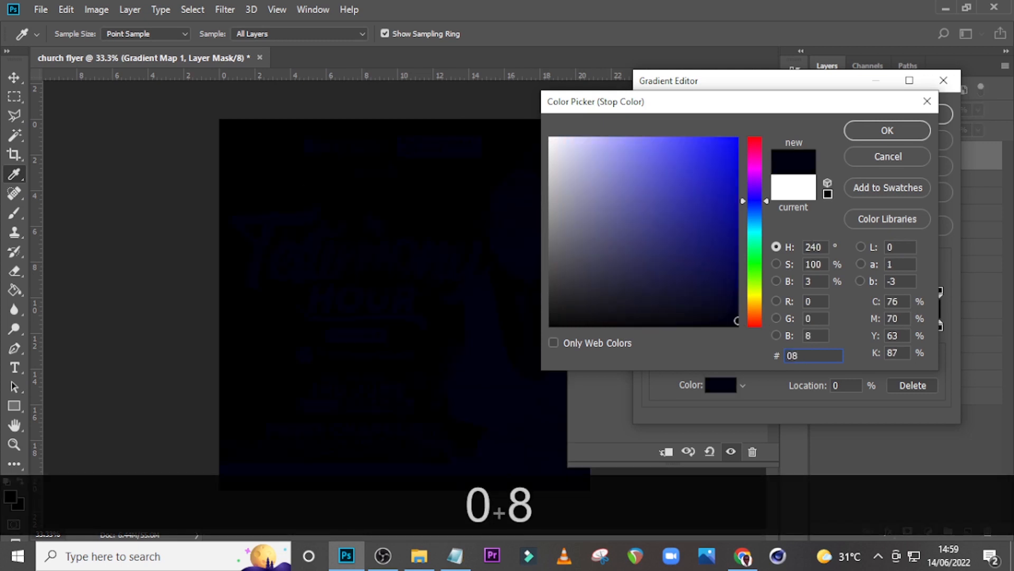
type("0")
type("706")
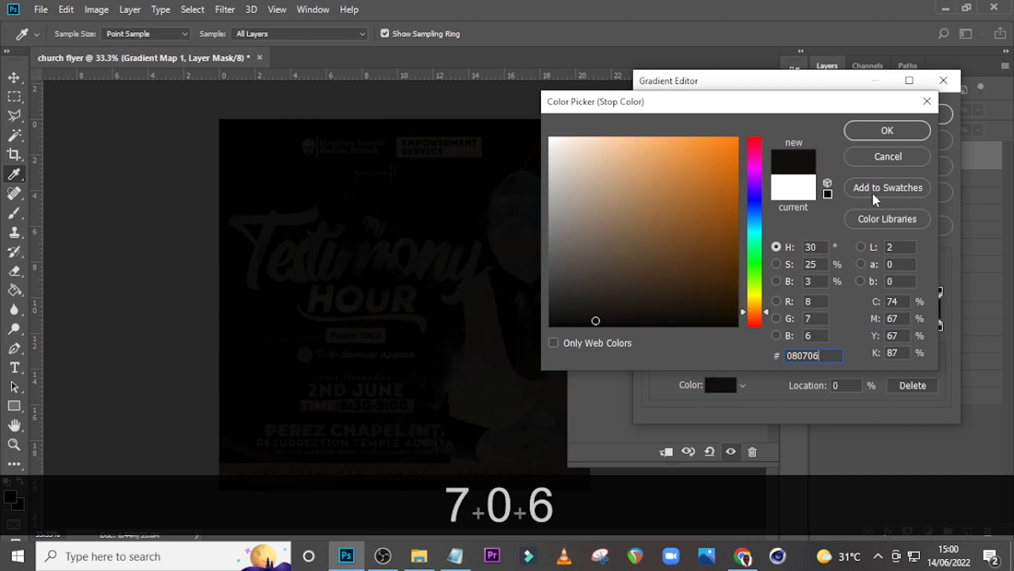
left_click(872, 130)
Set the gradient map's end colour stop, at location 100%, to FFF9F2 and accept the gradient.
double_click(940, 328)
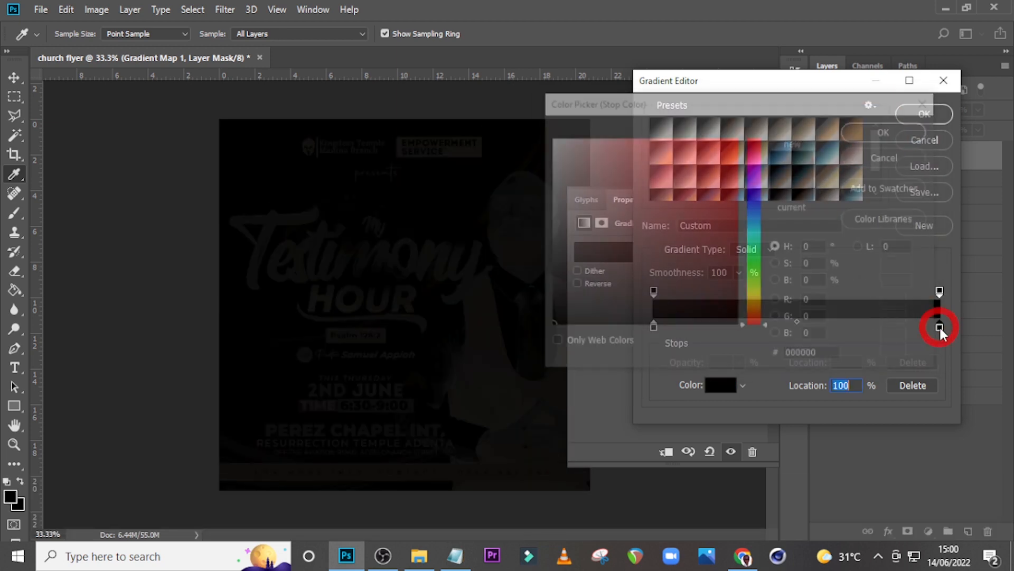
type("F")
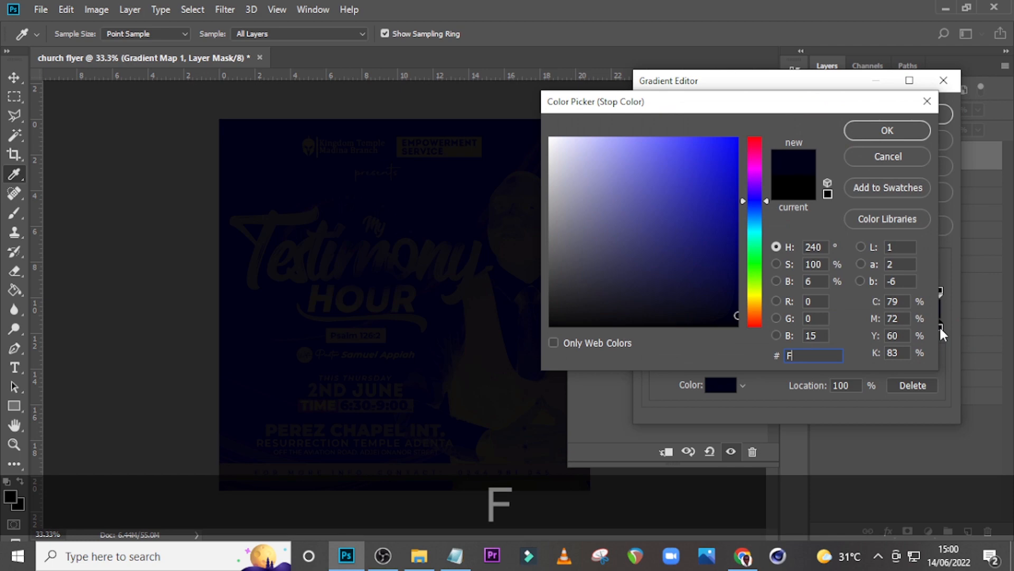
type("FF9")
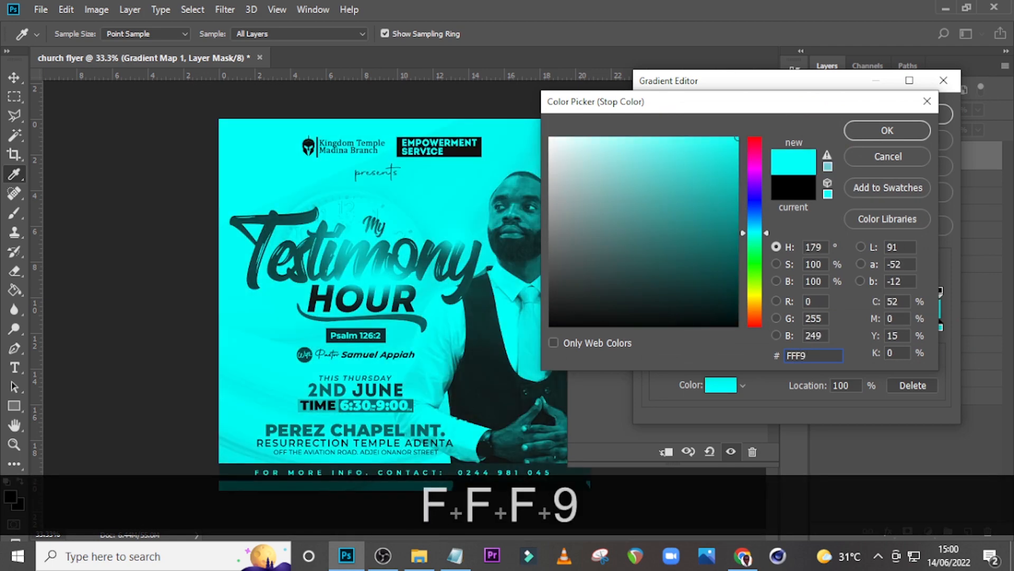
type("F2")
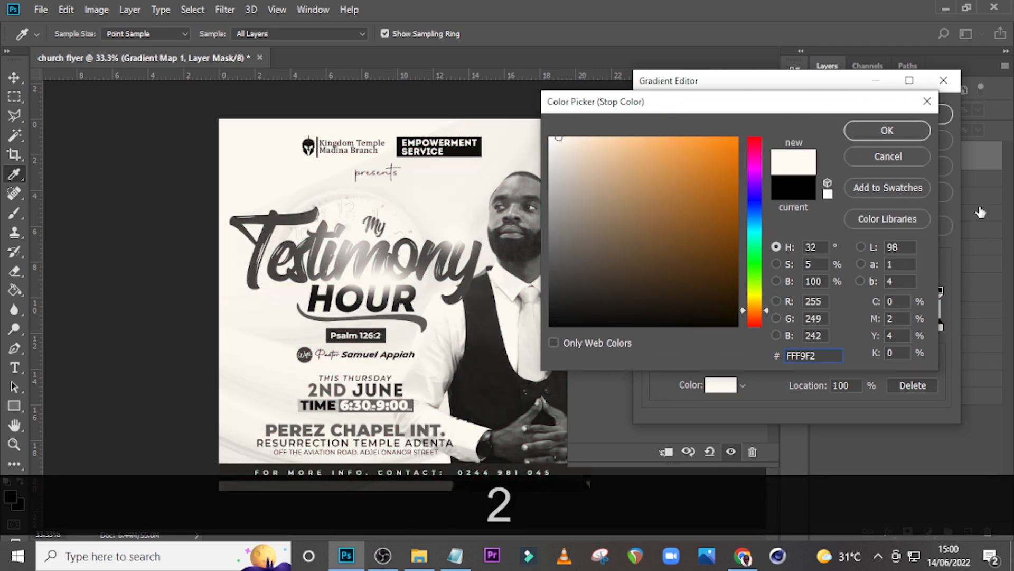
left_click(886, 132)
left_click(925, 114)
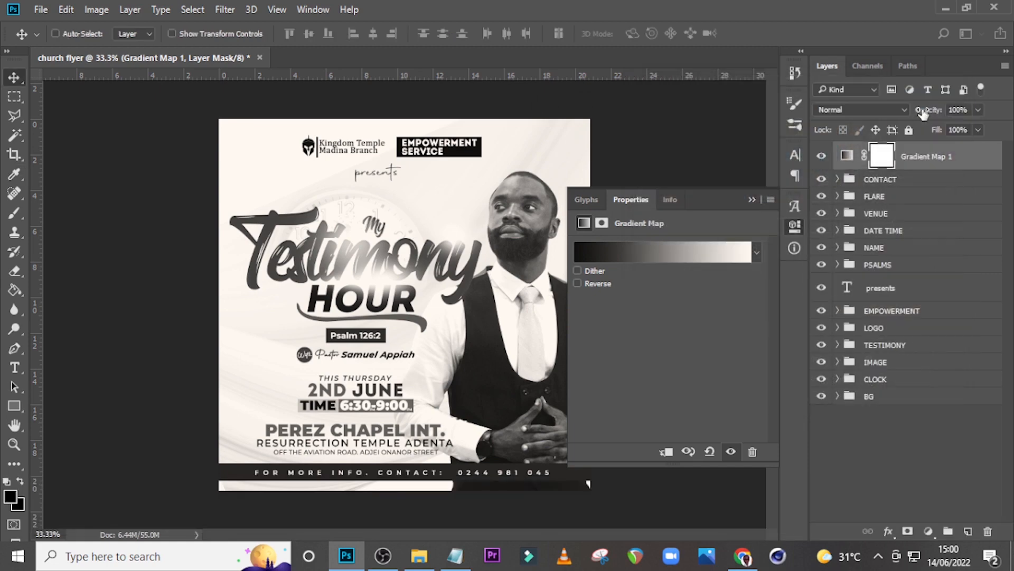
Set the Gradient Map layer's blend mode to Soft Light and compare the flyer with the adjustment hidden and shown.
left_click(861, 109)
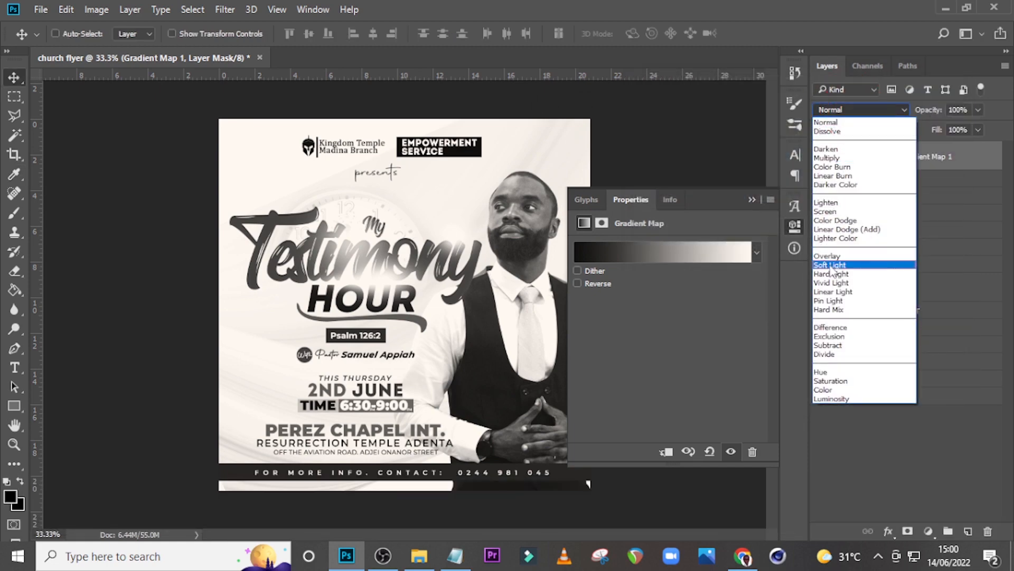
left_click(833, 265)
left_click(751, 200)
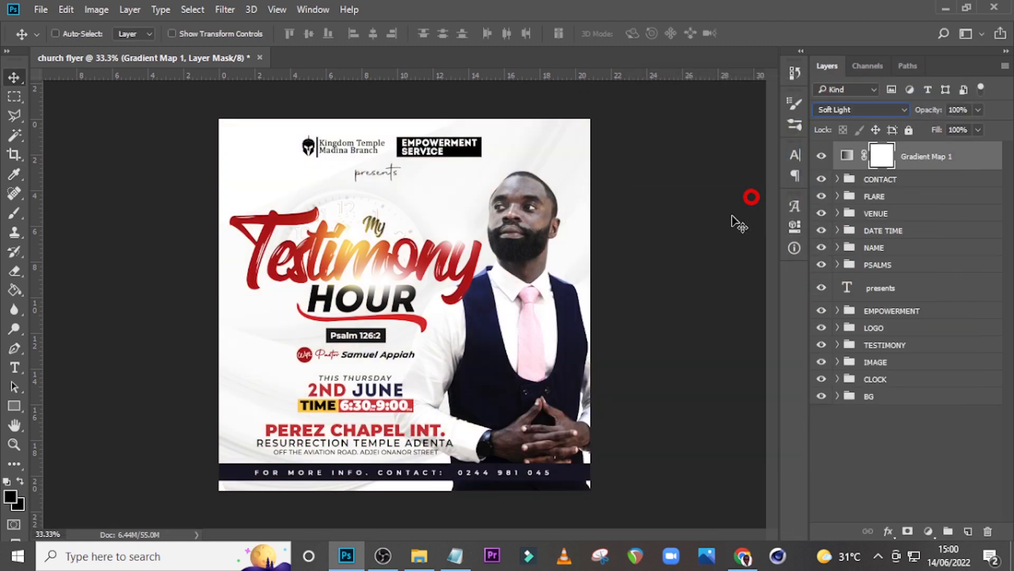
key("ctrl+=")
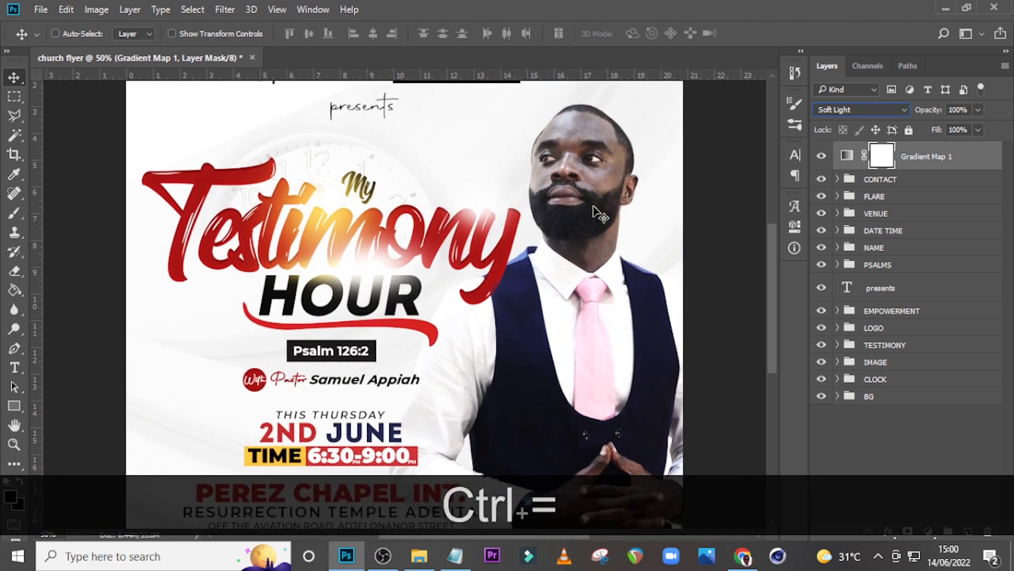
key("ctrl+minus")
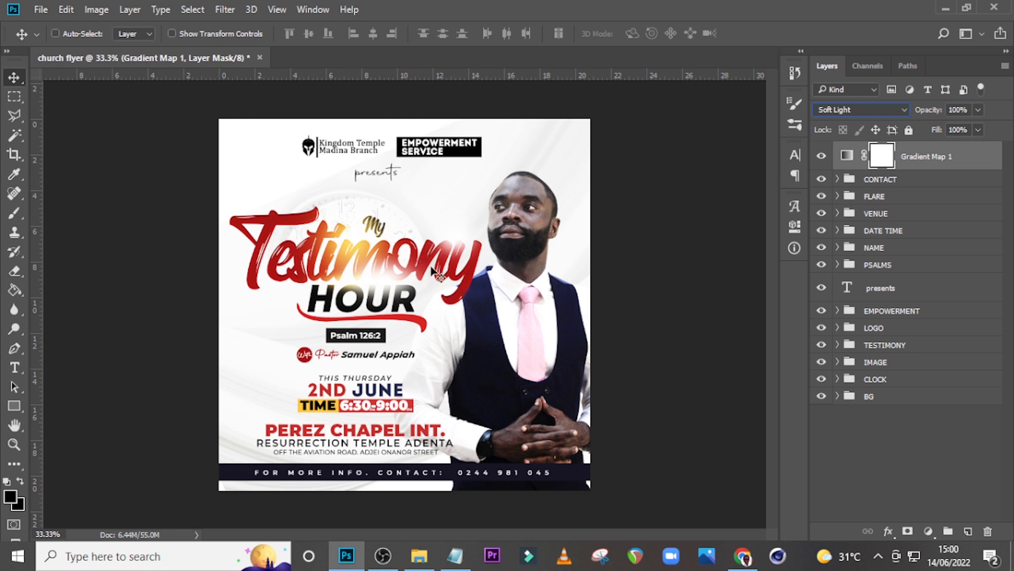
left_click(822, 157)
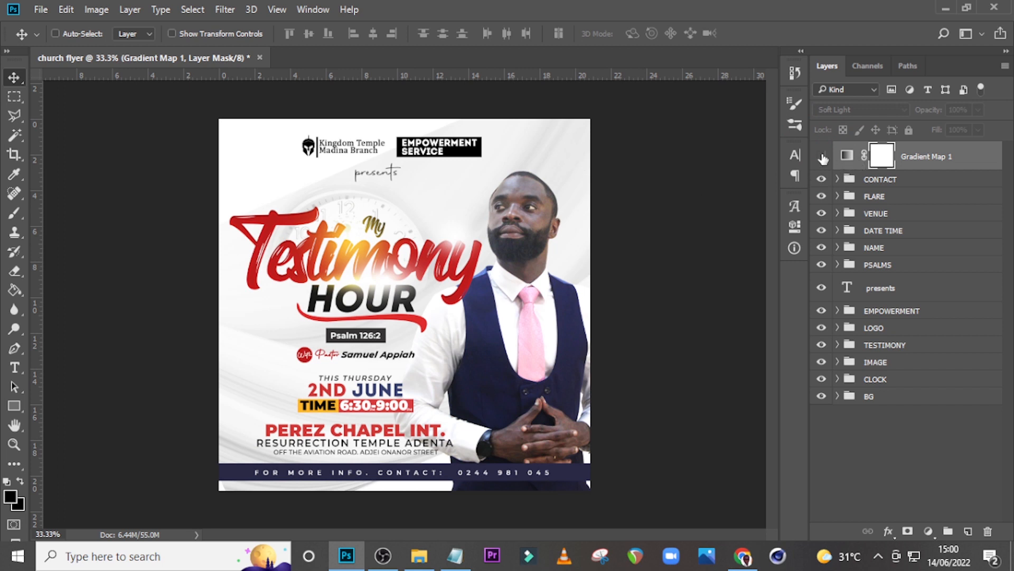
left_click(822, 156)
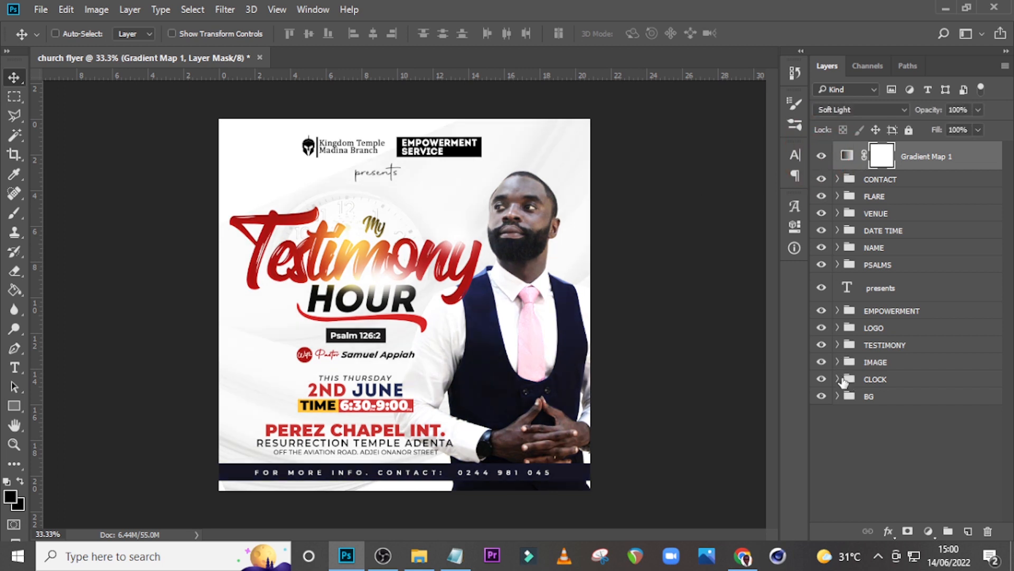
Load the man's cutout in the IMAGE group as a selection and invert it to cover everything around him.
left_click(838, 362)
left_click(860, 471, "ctrl")
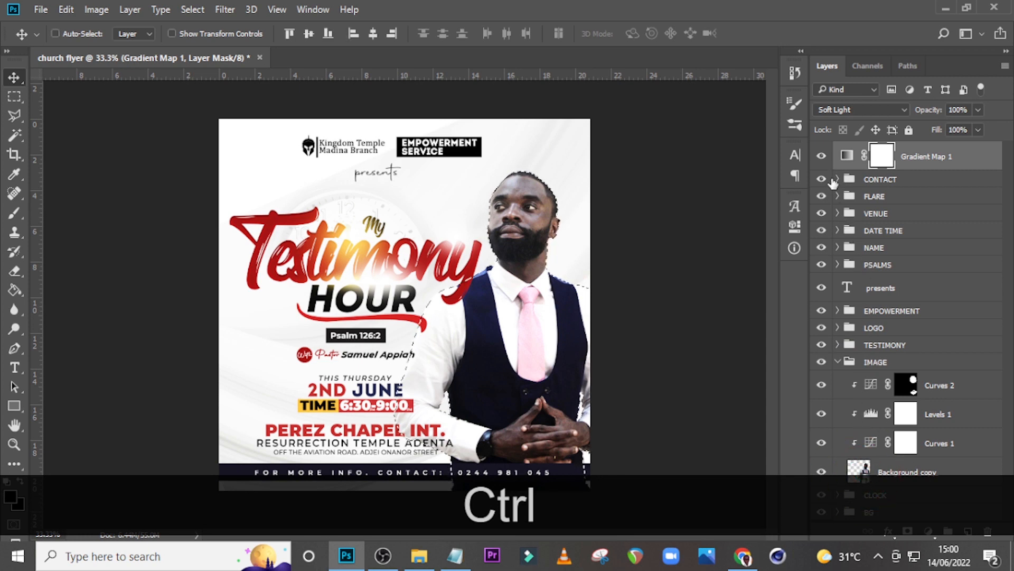
left_click(838, 362)
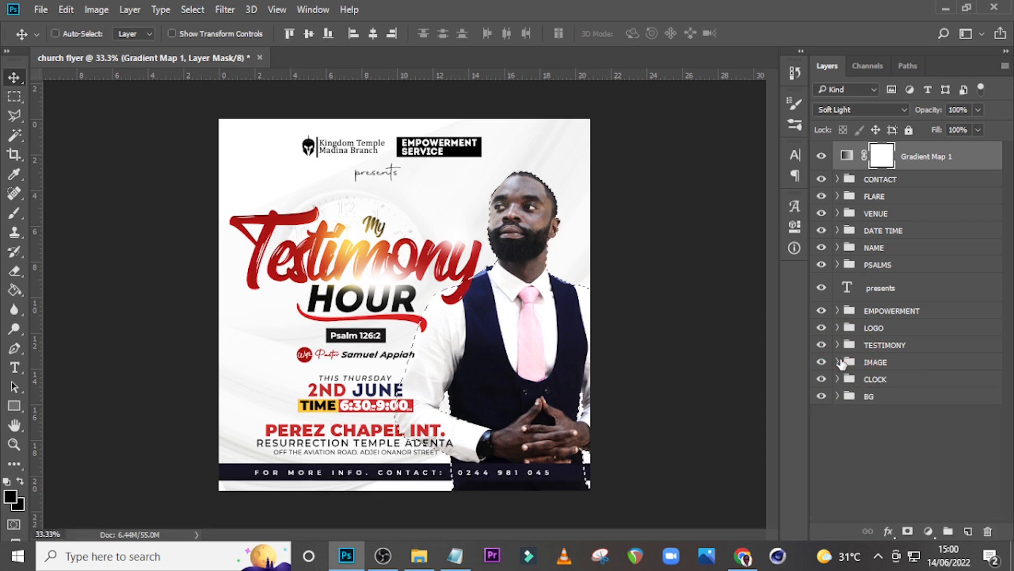
key("l")
key("alt+l")
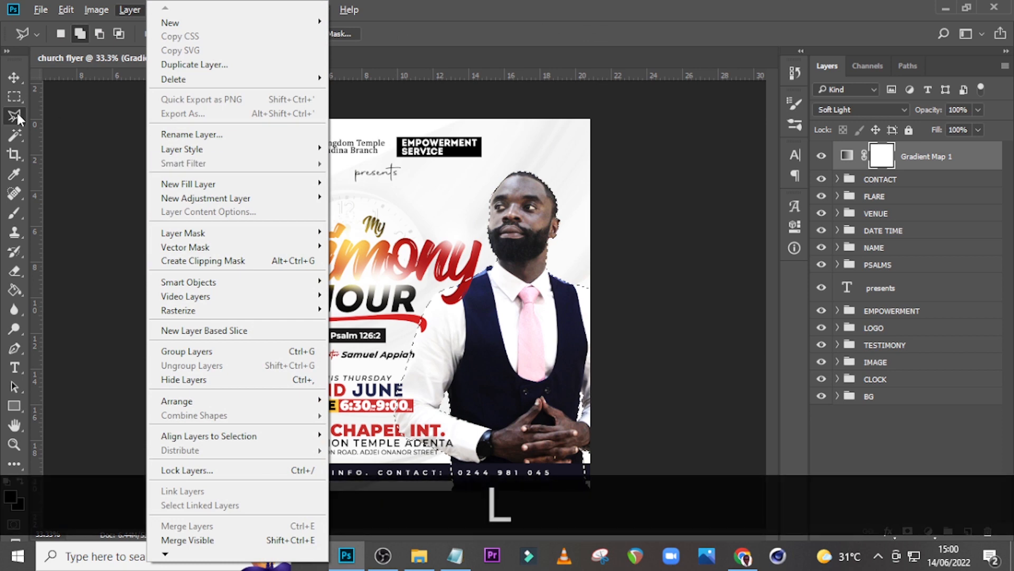
left_click(533, 2)
right_click(431, 224)
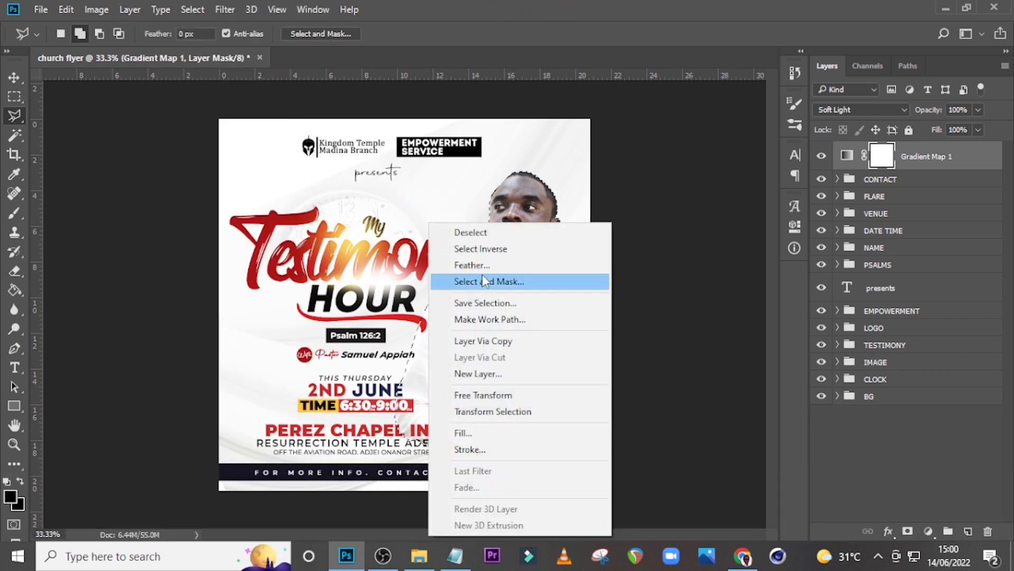
left_click(482, 251)
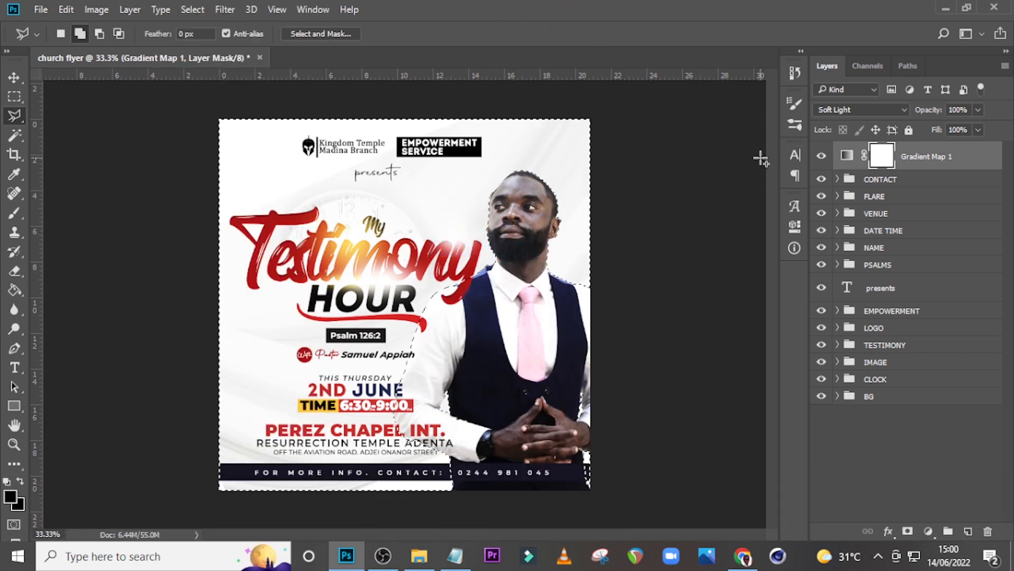
Paint black on the Gradient Map mask over the areas around the man with a soft 600 px brush, and deselect.
key("Caps_Lock")
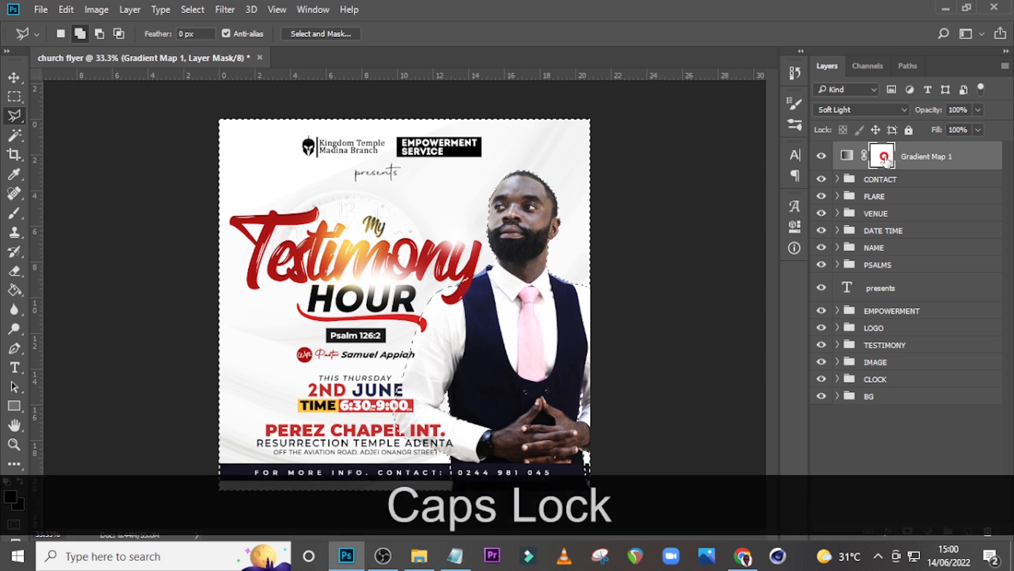
key("b")
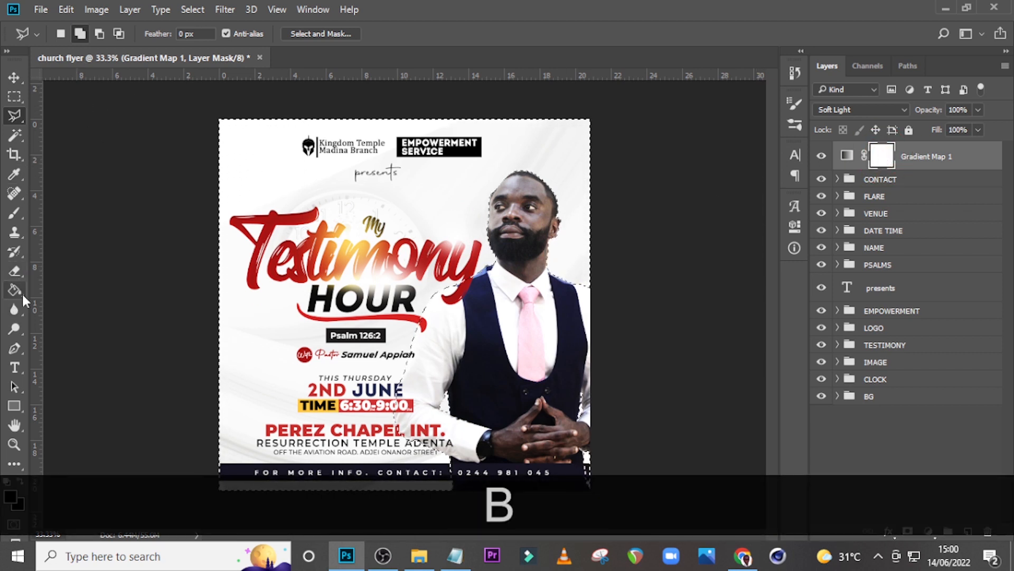
left_click(14, 213)
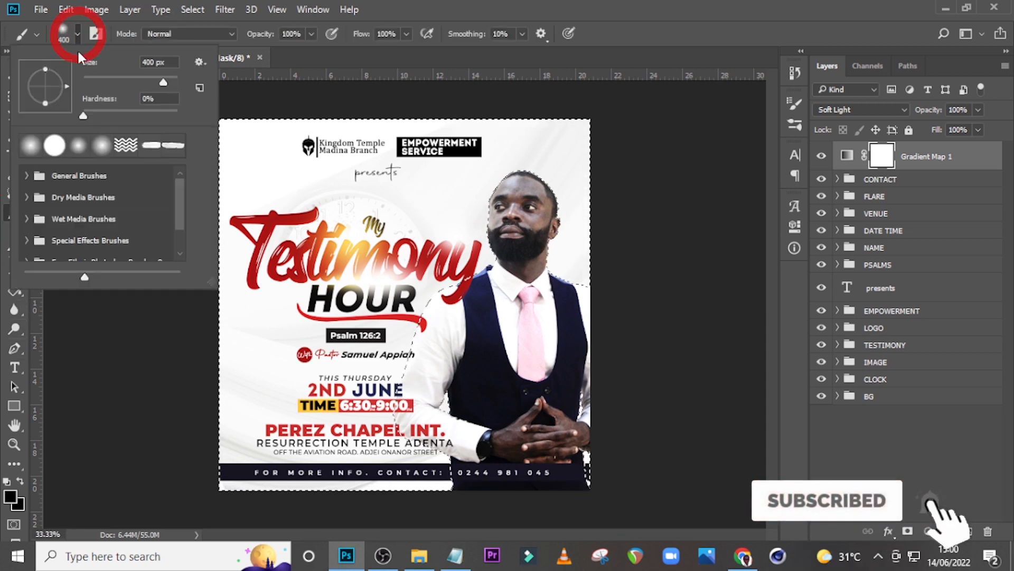
left_click(77, 33)
left_click(423, 7)
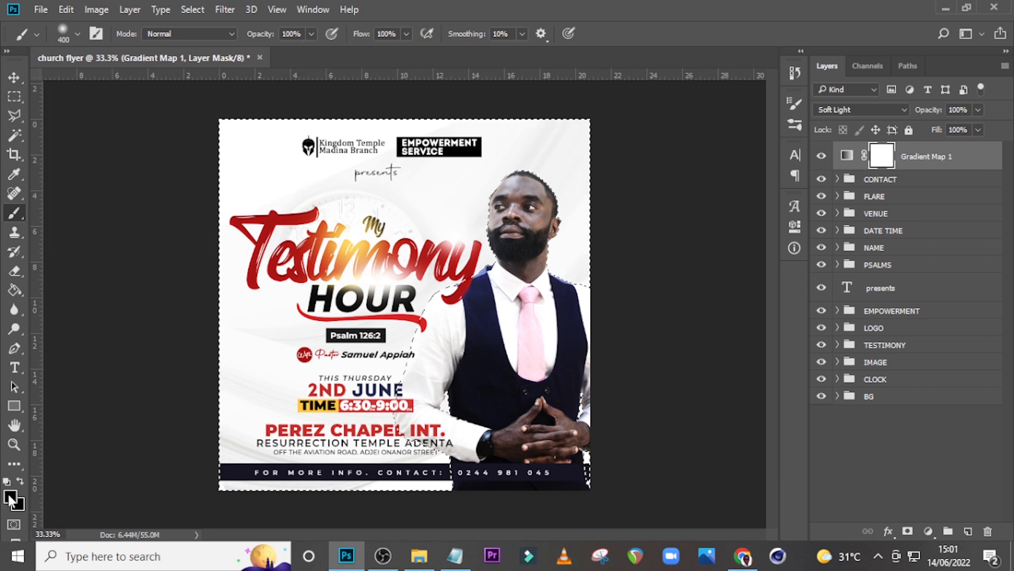
left_click(876, 152)
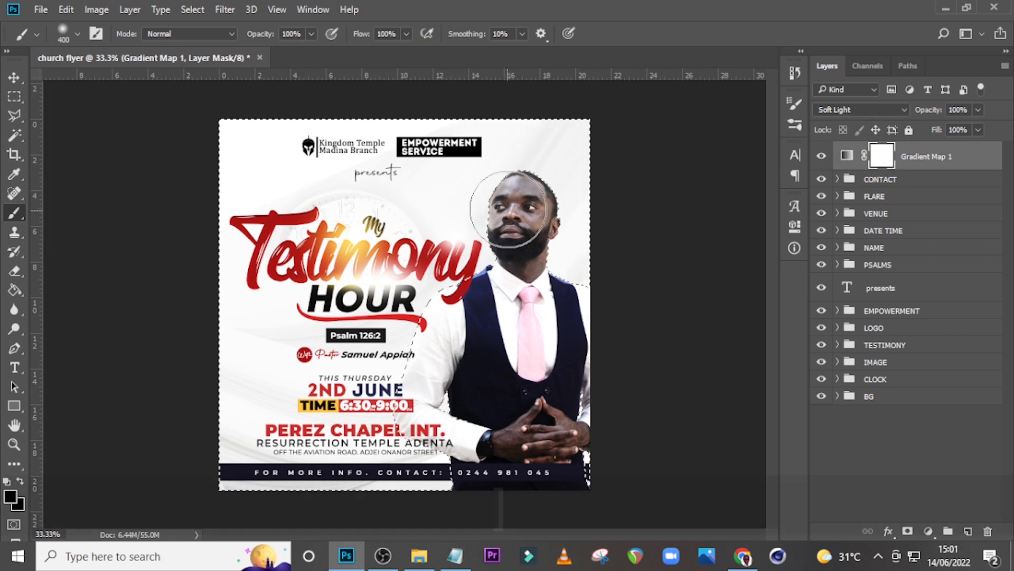
key("v")
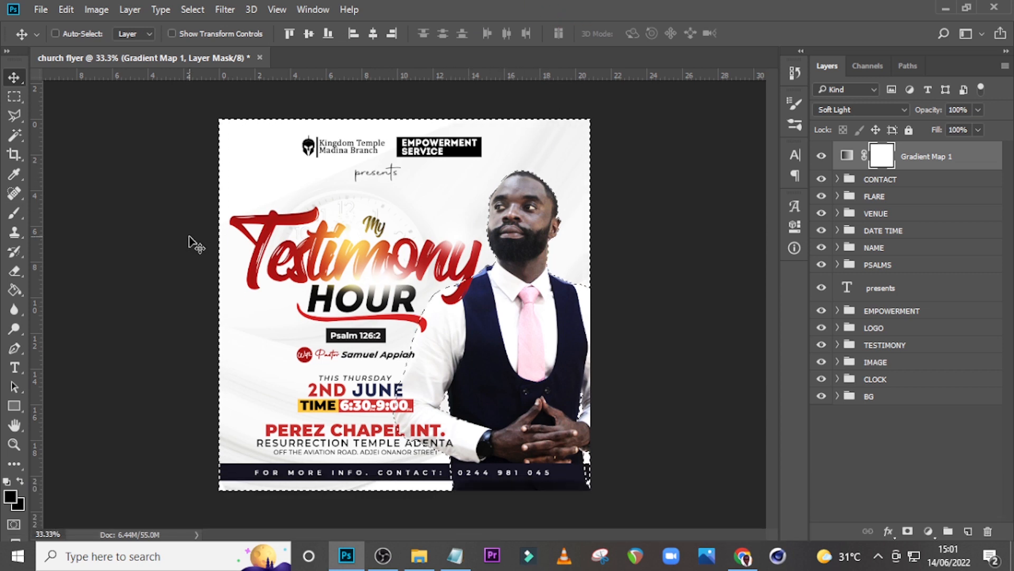
key("b")
key("bracketright")
key("bracketright")
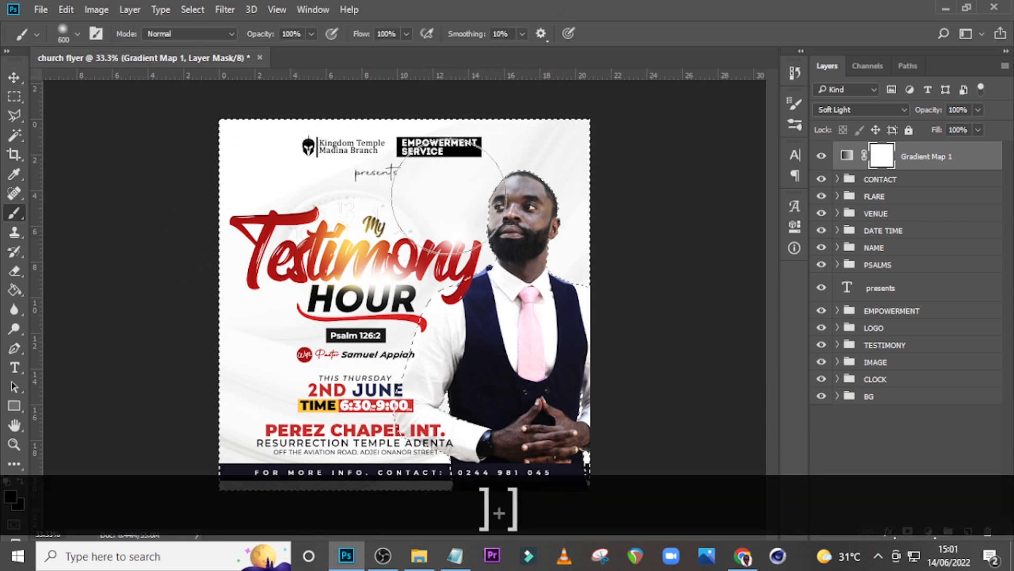
left_click(582, 125)
left_click(369, 216)
left_click(381, 199)
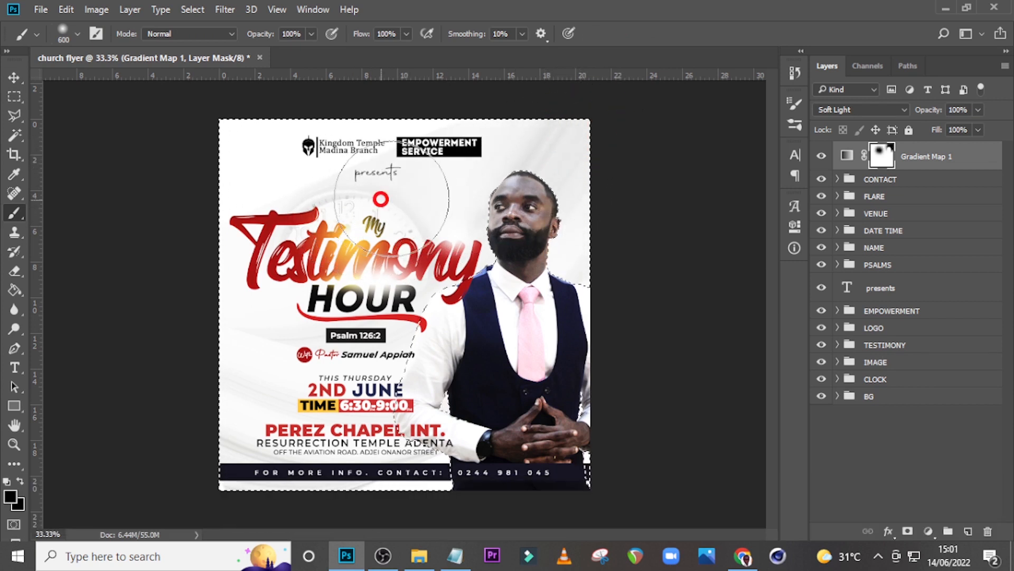
left_click(401, 163)
left_click_drag(271, 147, 242, 140)
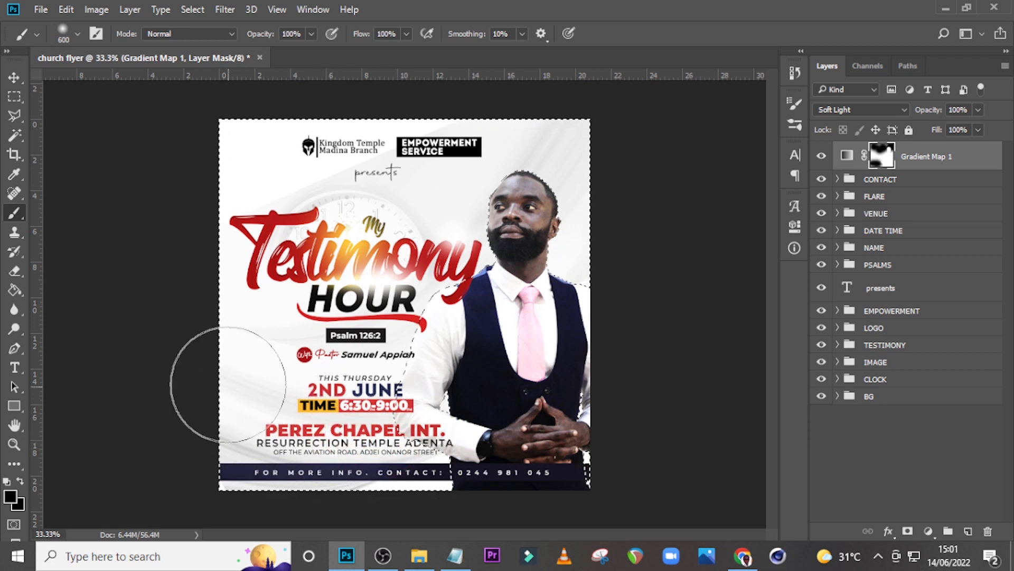
mouse_move(379, 455)
left_mouse_down()
mouse_move(525, 390)
mouse_move(501, 407)
left_mouse_up()
left_click_drag(612, 153, 431, 457)
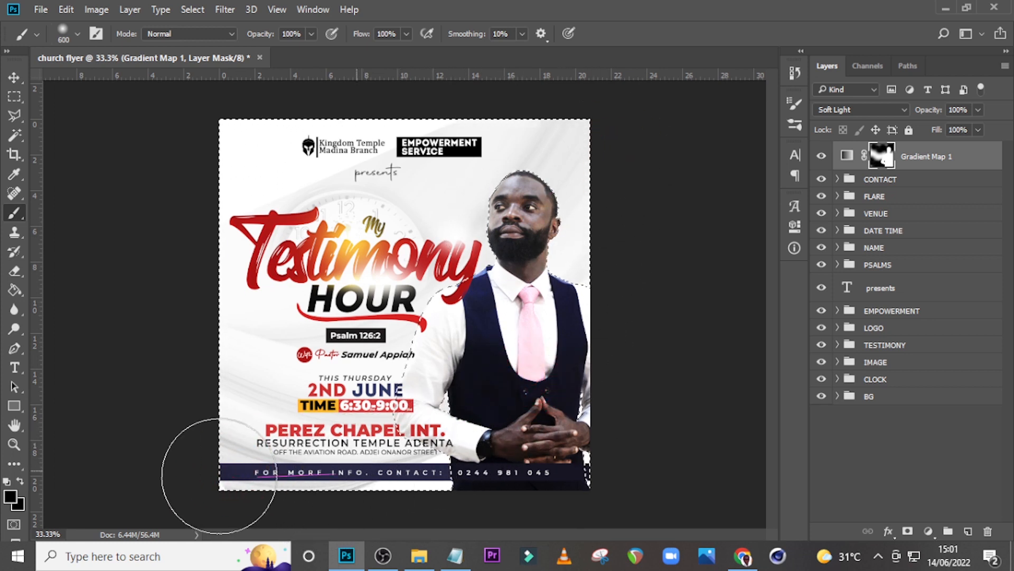
key("ctrl+f")
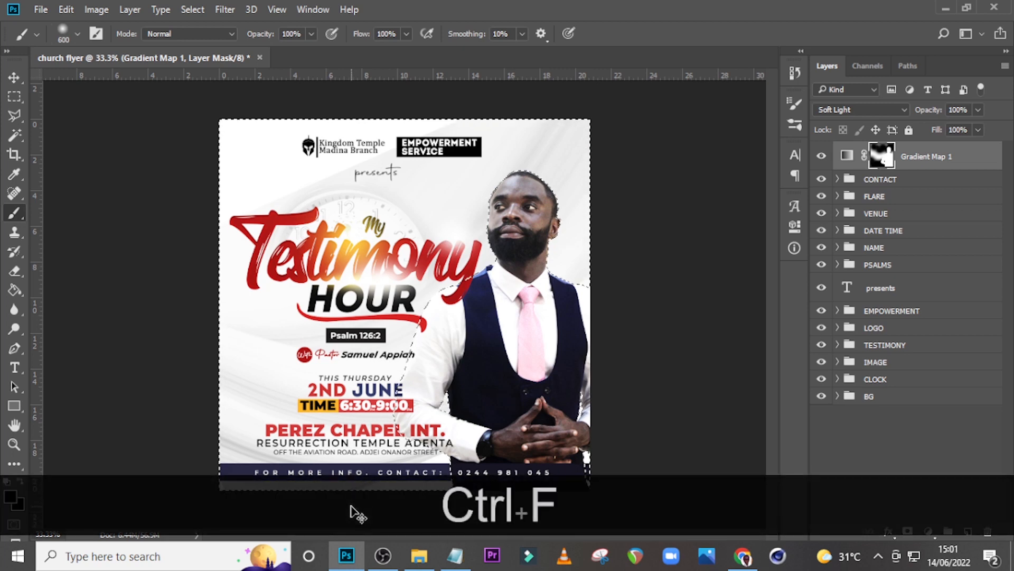
key("ctrl+d")
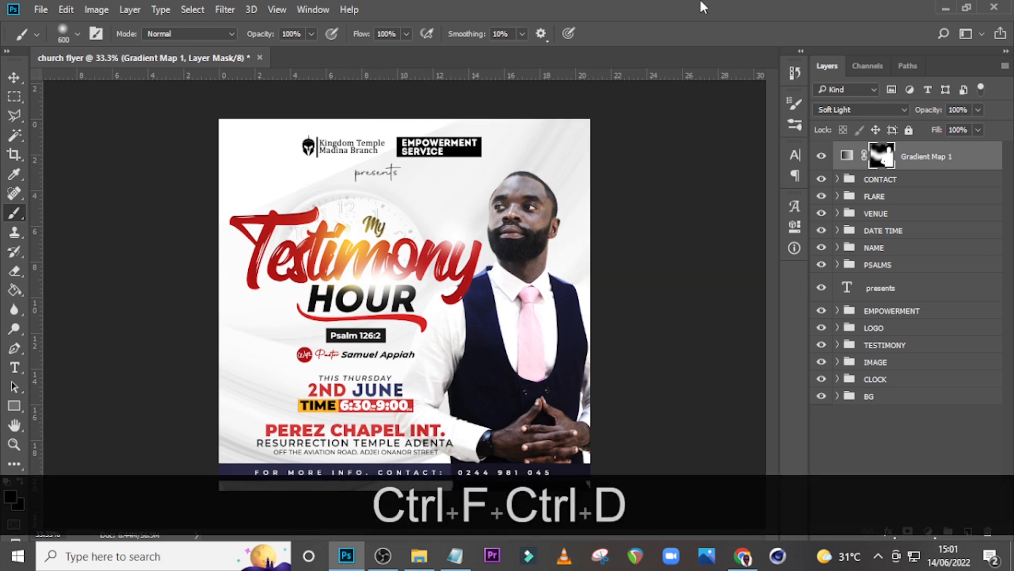
Load the outline of the contact bar rectangle in the CONTACT group as a selection.
key("ctrl+minus")
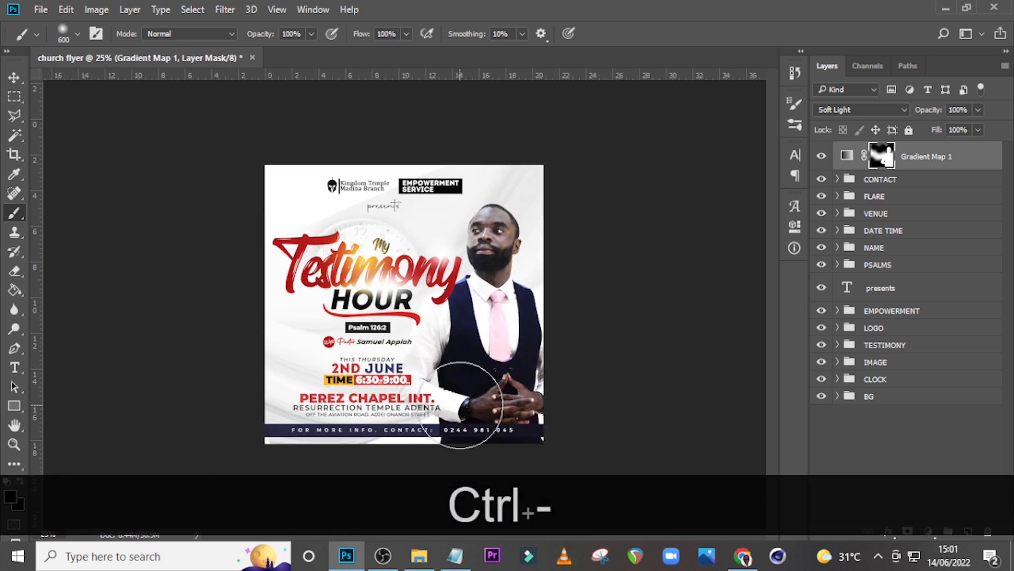
key("ctrl+equal")
key("ctrl+equal")
scroll(438, 353, "down", 5)
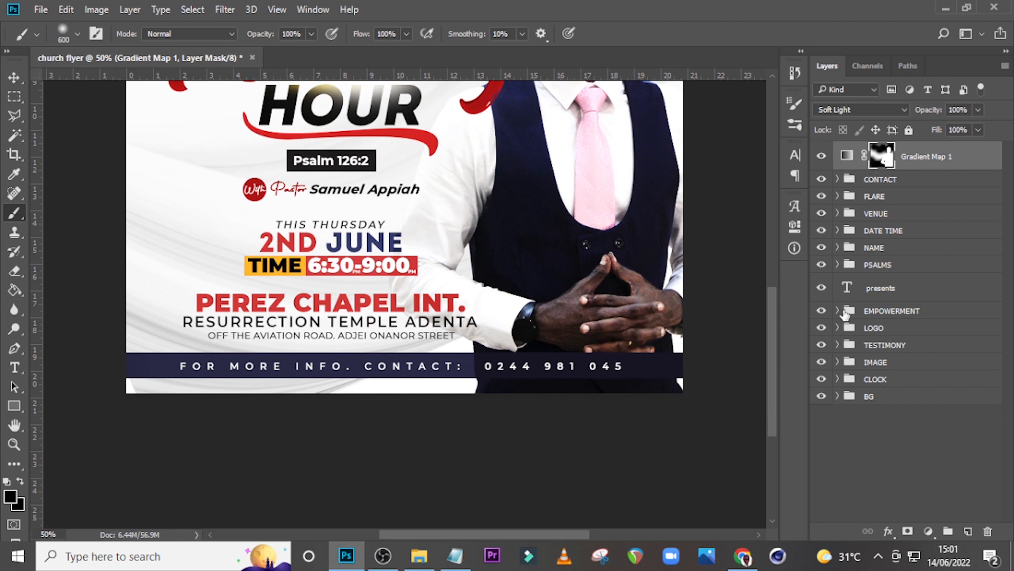
left_click(838, 179)
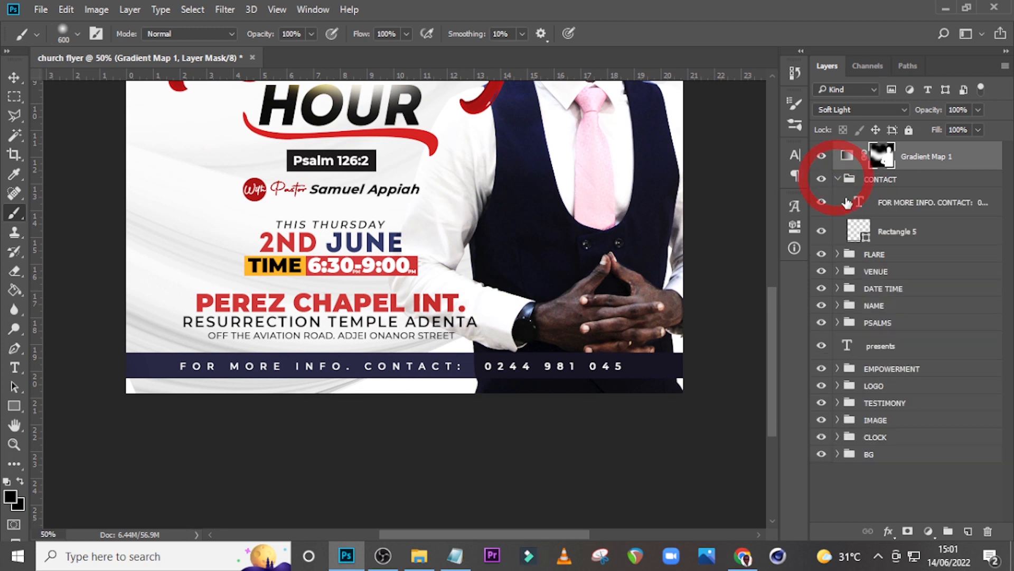
left_click(859, 231, "ctrl")
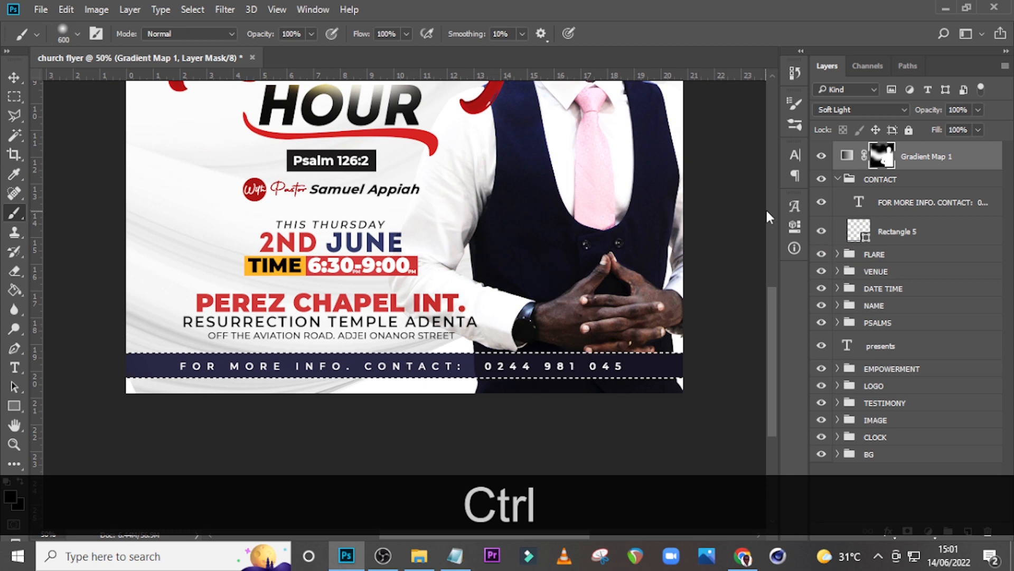
Paint white (ffffff) on the Gradient Map mask inside the contact bar selection with the soft 600 px brush, and deselect.
left_click(880, 156)
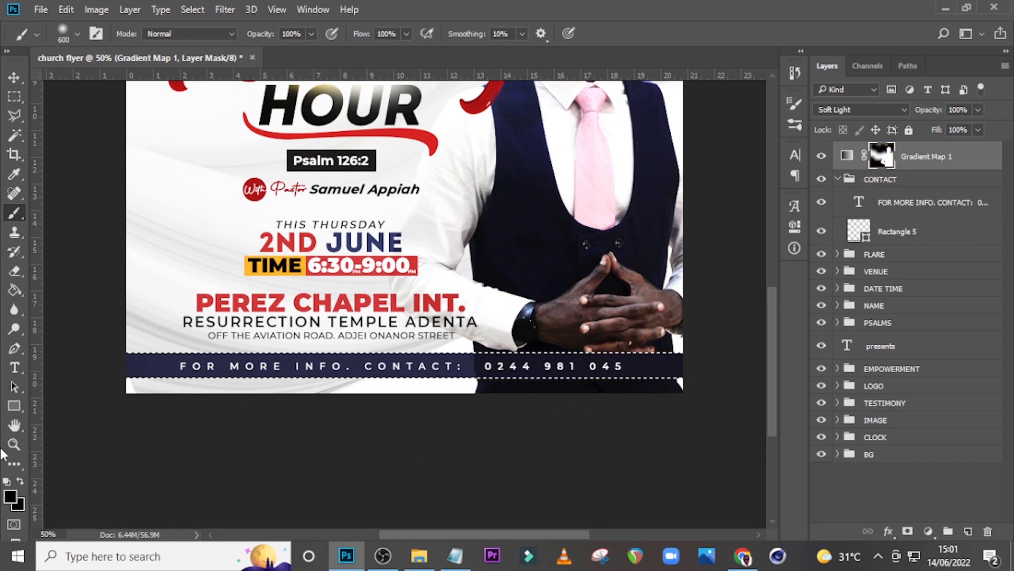
left_click(9, 496)
left_click(528, 103)
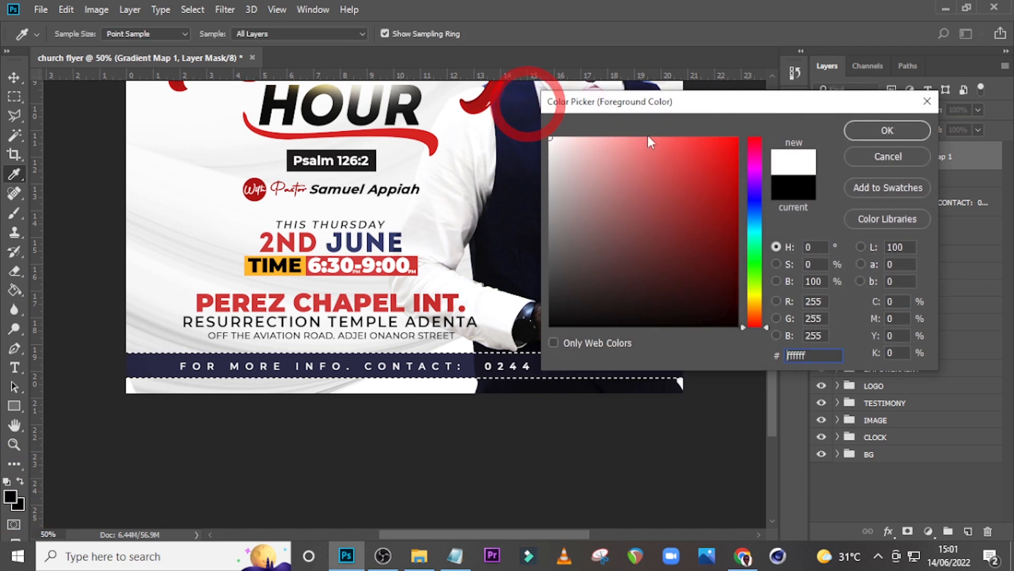
left_click(888, 130)
key("b")
mouse_move(174, 370)
left_mouse_down()
mouse_move(77, 371)
mouse_move(493, 369)
mouse_move(64, 363)
left_mouse_up()
key("ctrl+d")
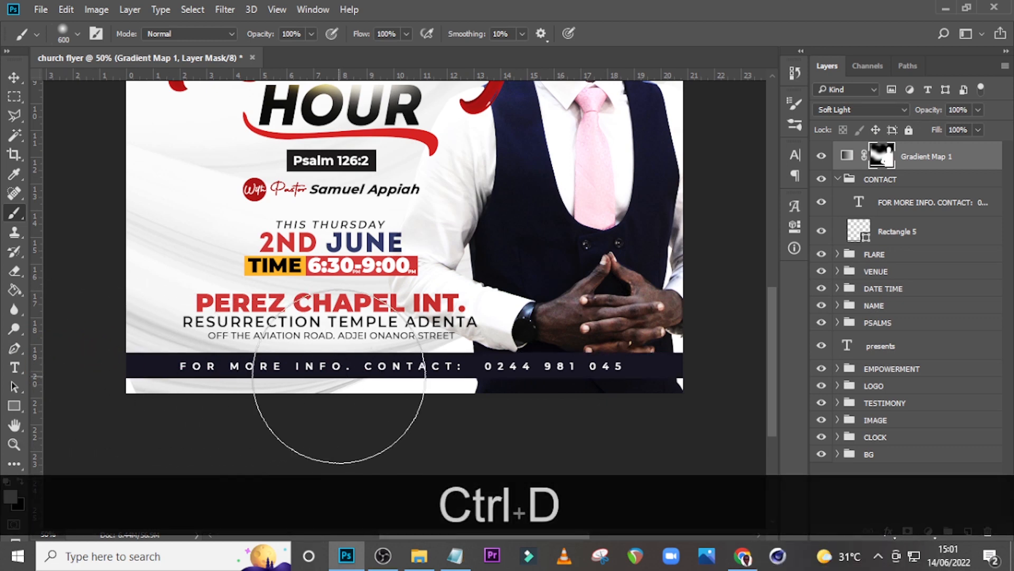
Collapse the CONTACT group and make the Gradient Map 1 adjustment itself active instead of its mask.
key("ctrl+0")
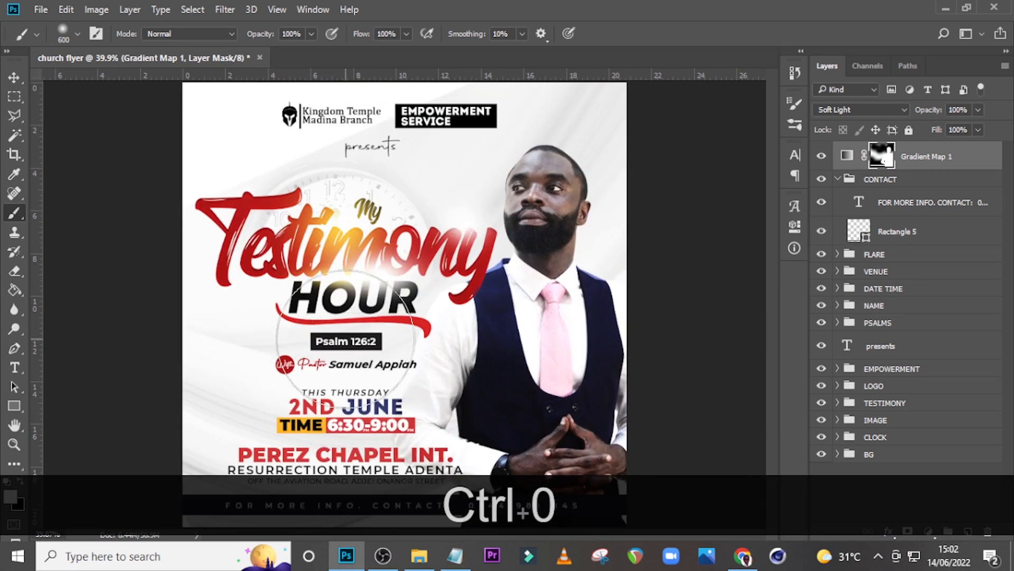
left_click(837, 179)
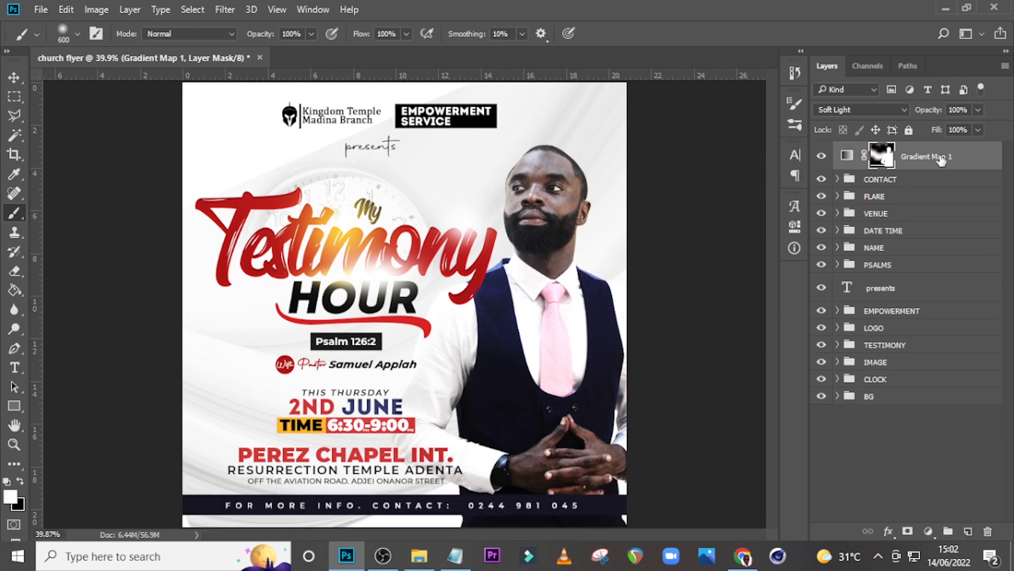
left_click(942, 159)
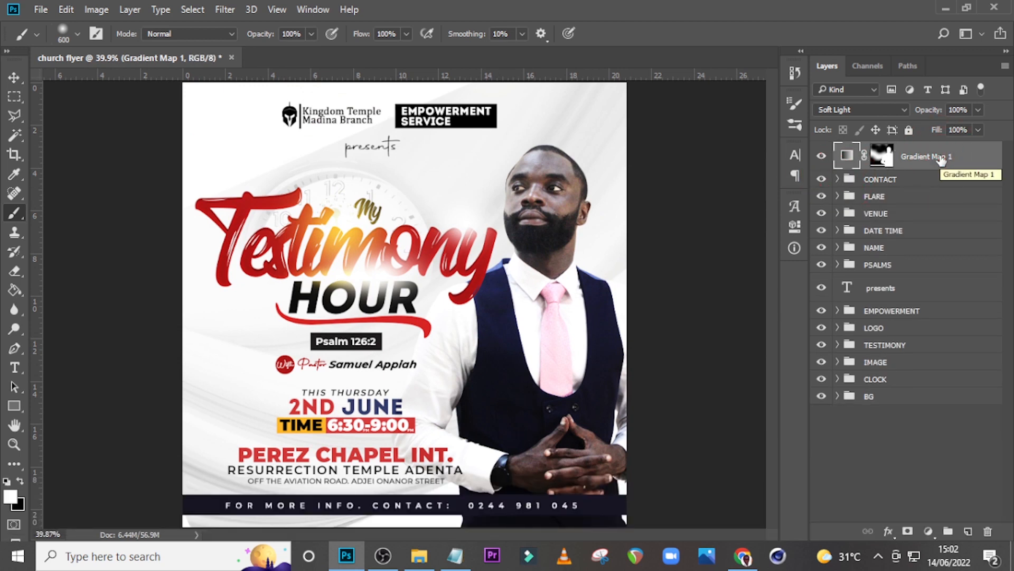